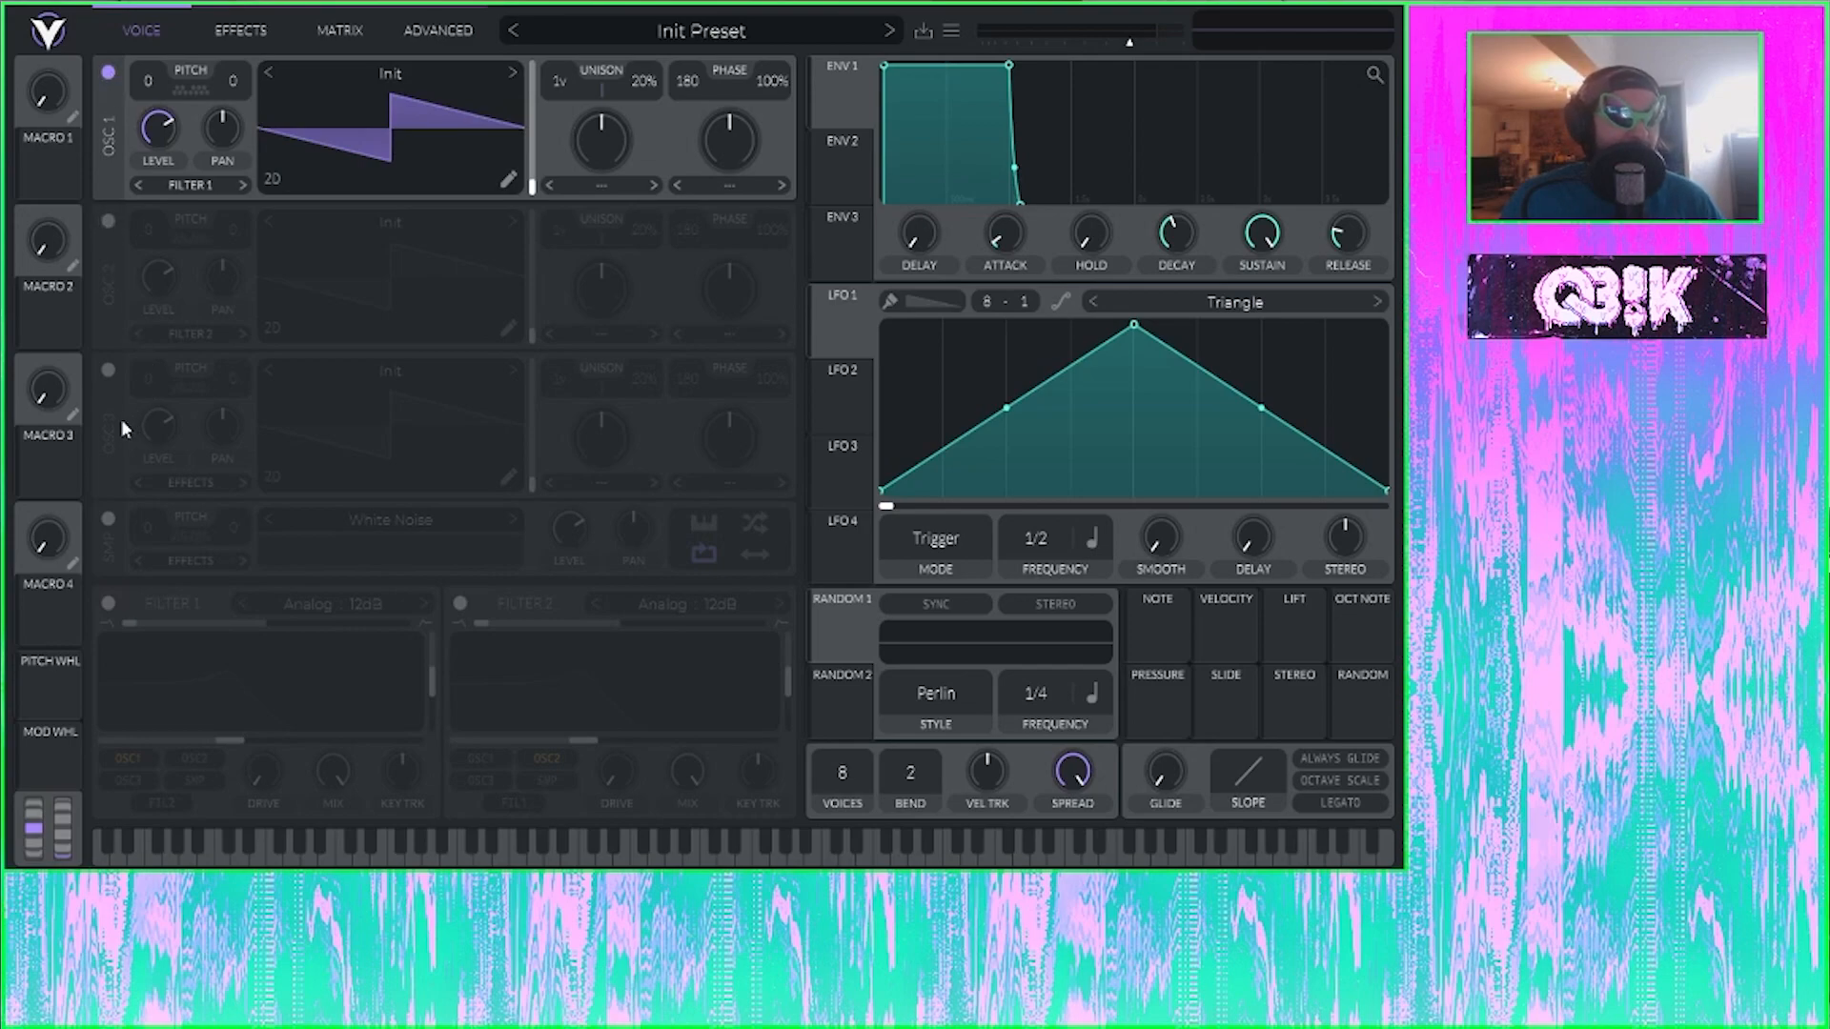
Step: Enable oscillators 2 and 3 and the sampler alongside oscillator 1
{"action": "left_click", "coordinate": [107, 222]}
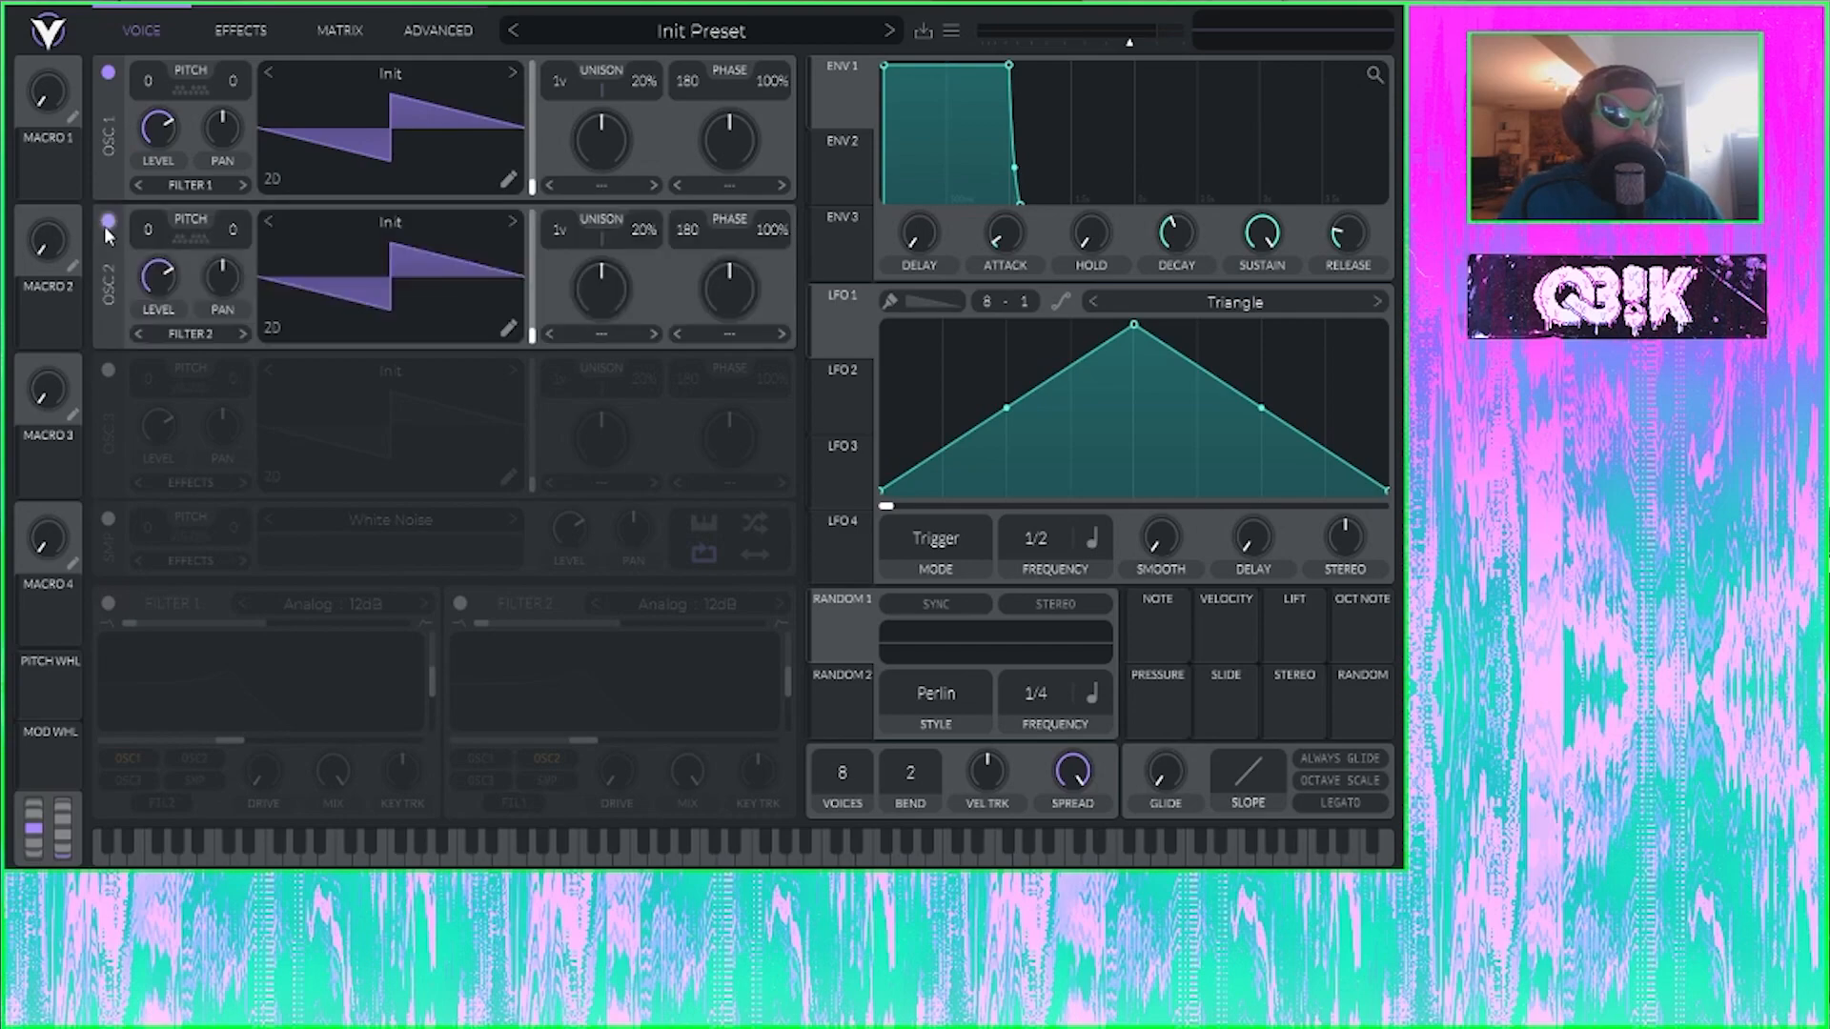
{"action": "left_click", "coordinate": [111, 371]}
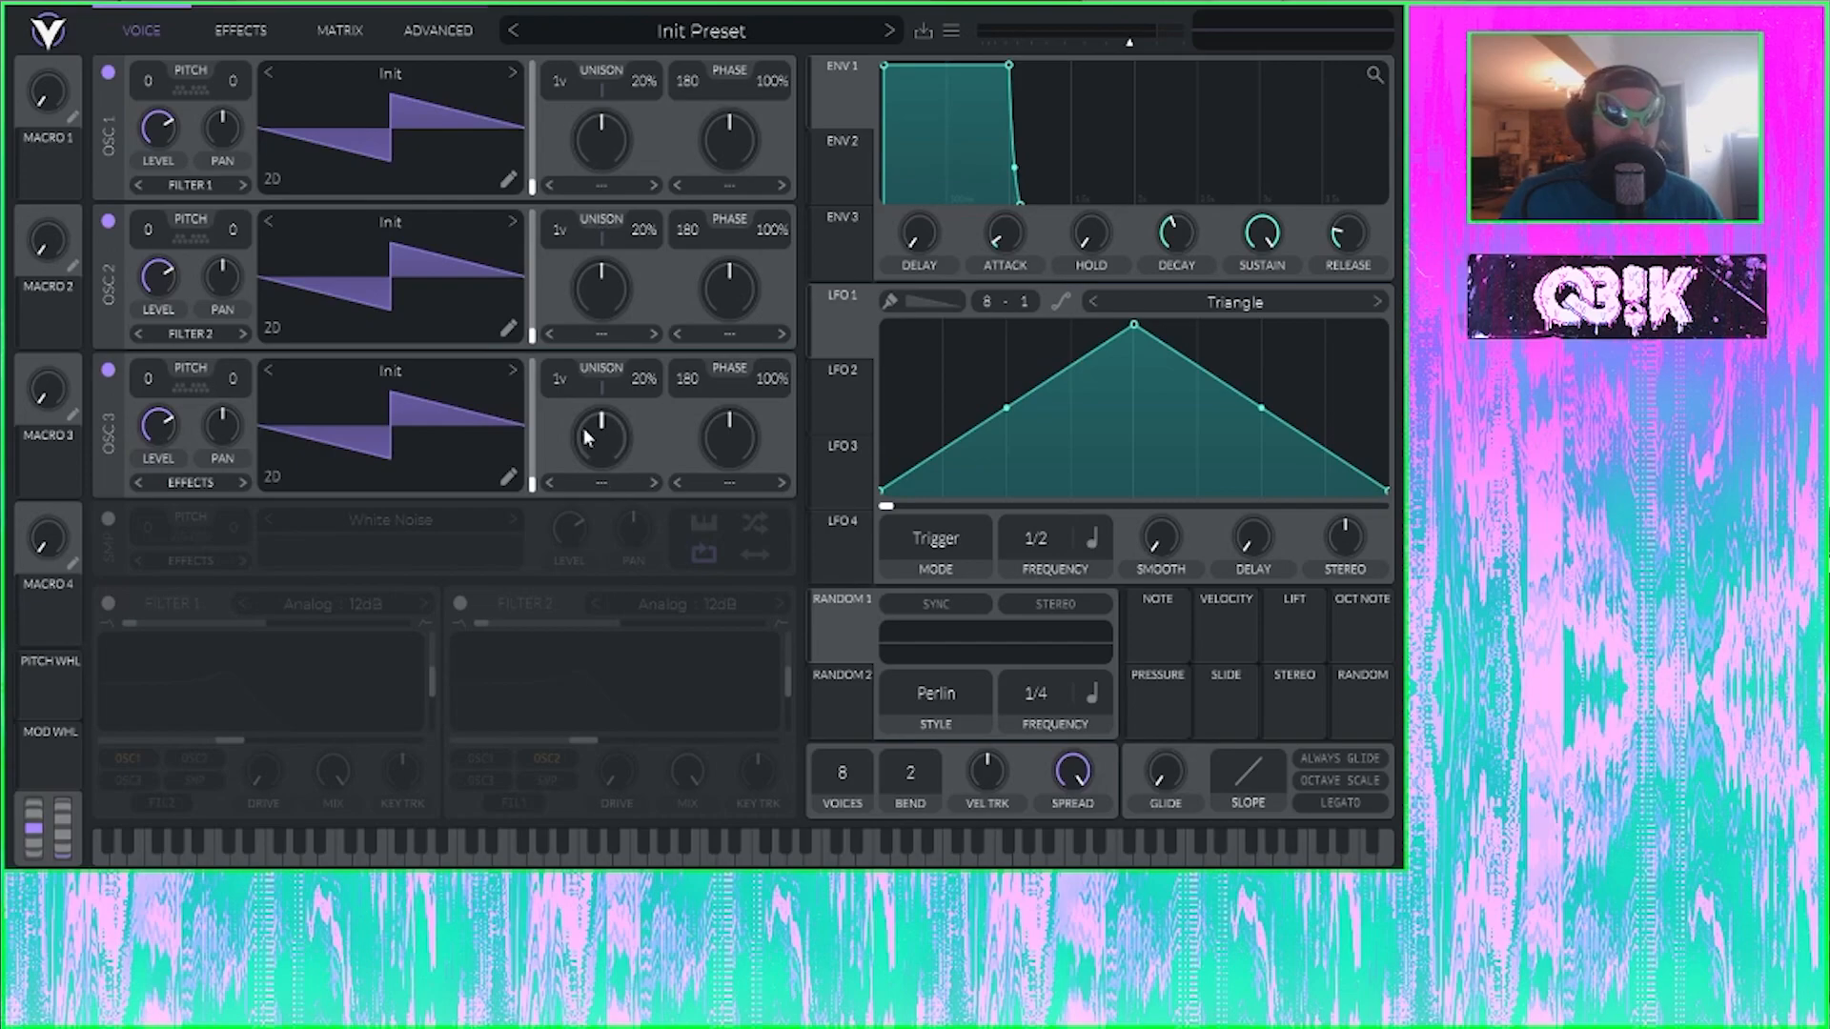
{"action": "left_click", "coordinate": [107, 520]}
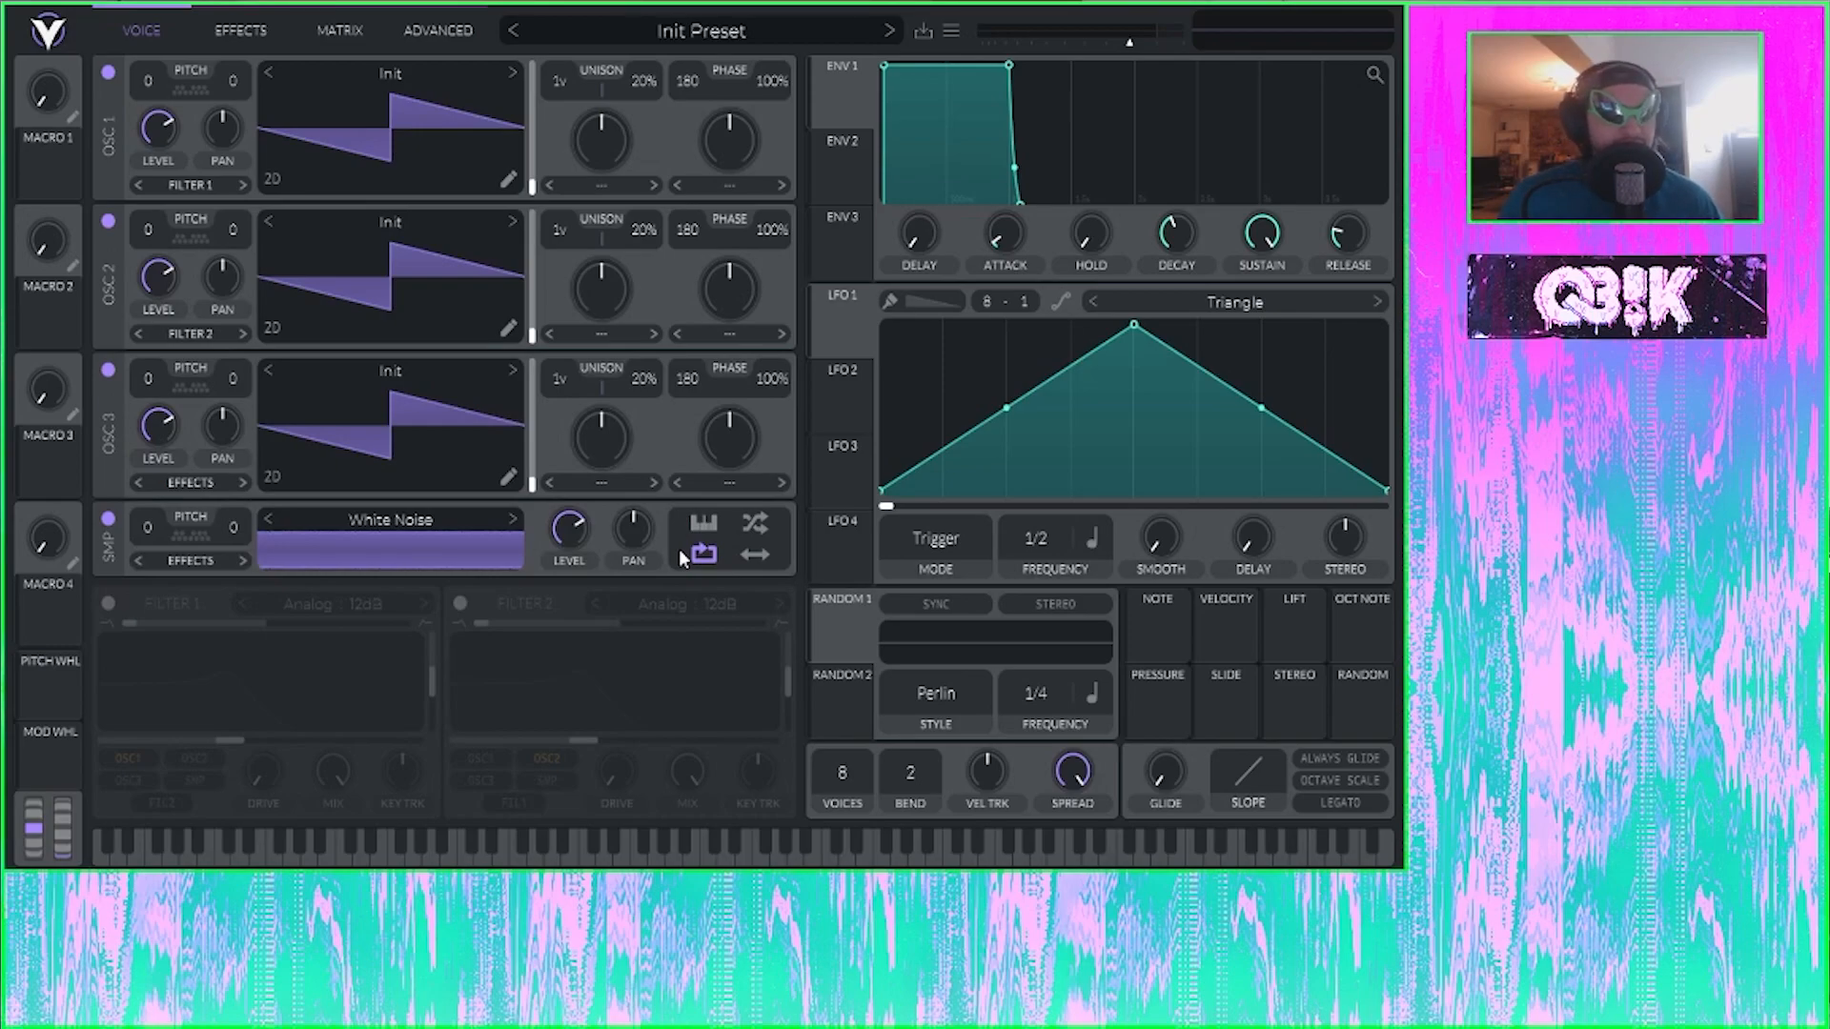
{"action": "left_click", "coordinate": [107, 520]}
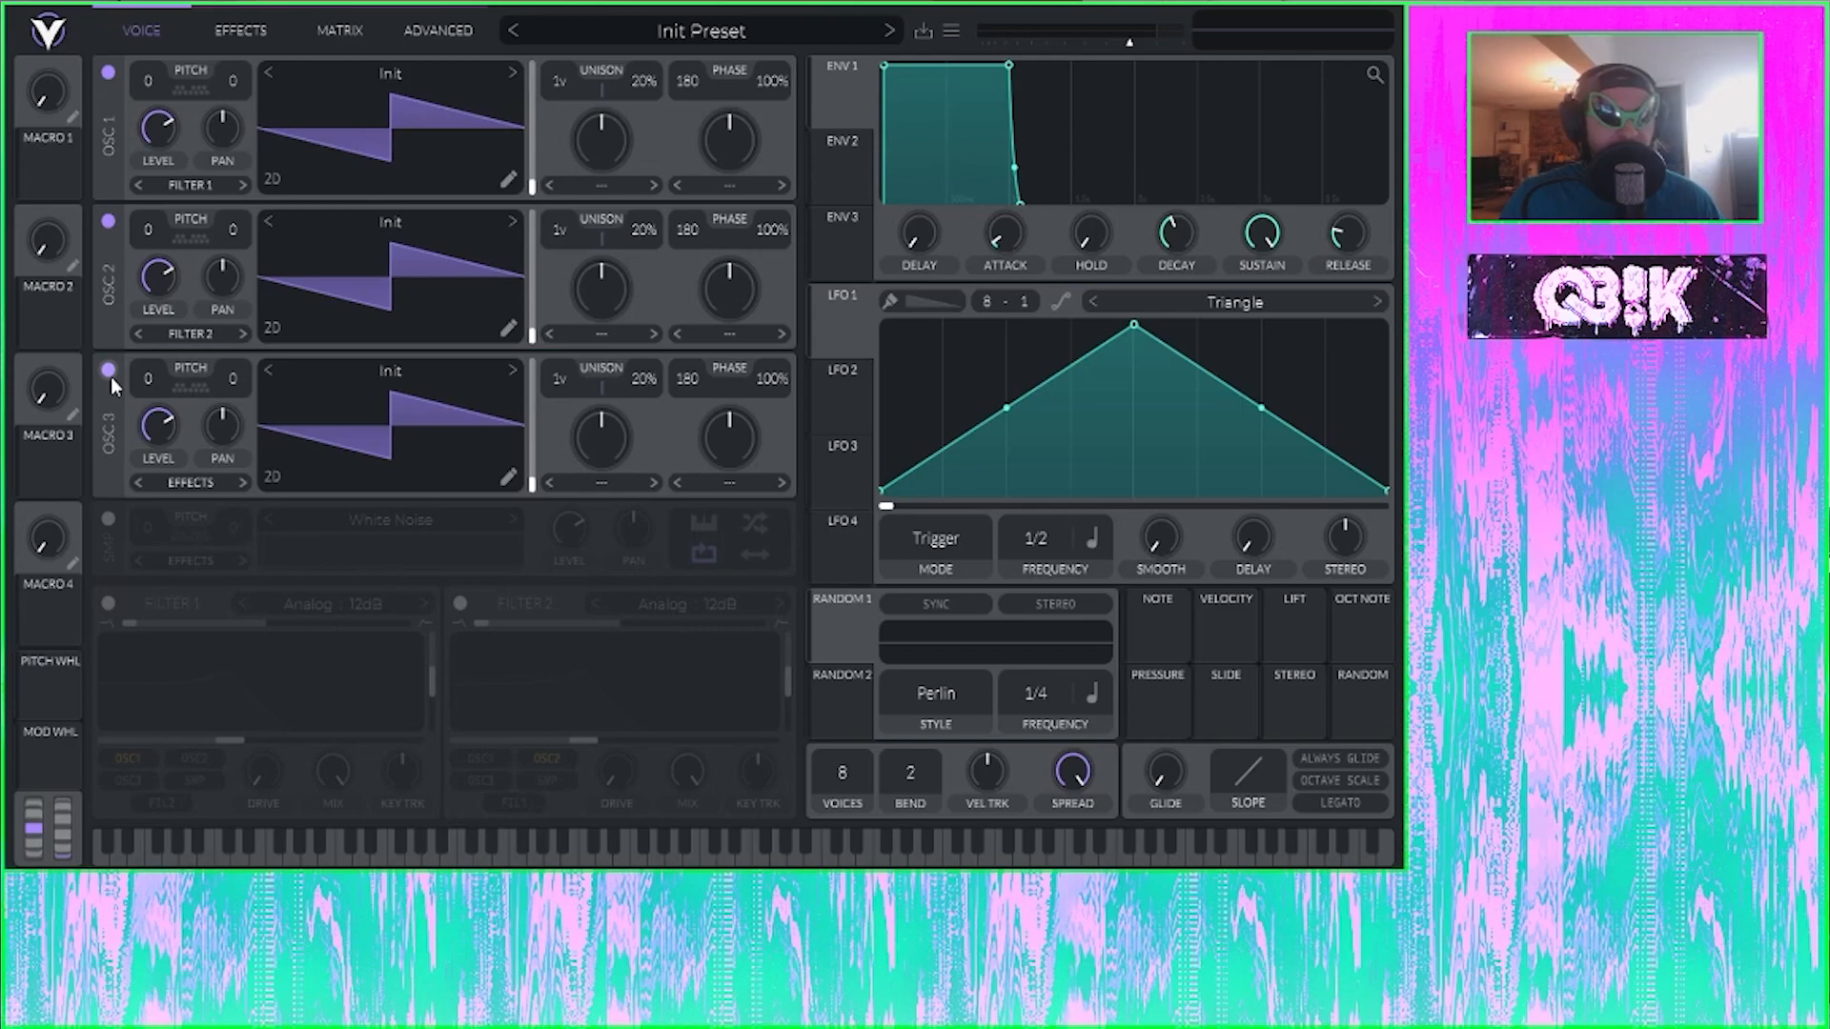
{"action": "left_click", "coordinate": [107, 519]}
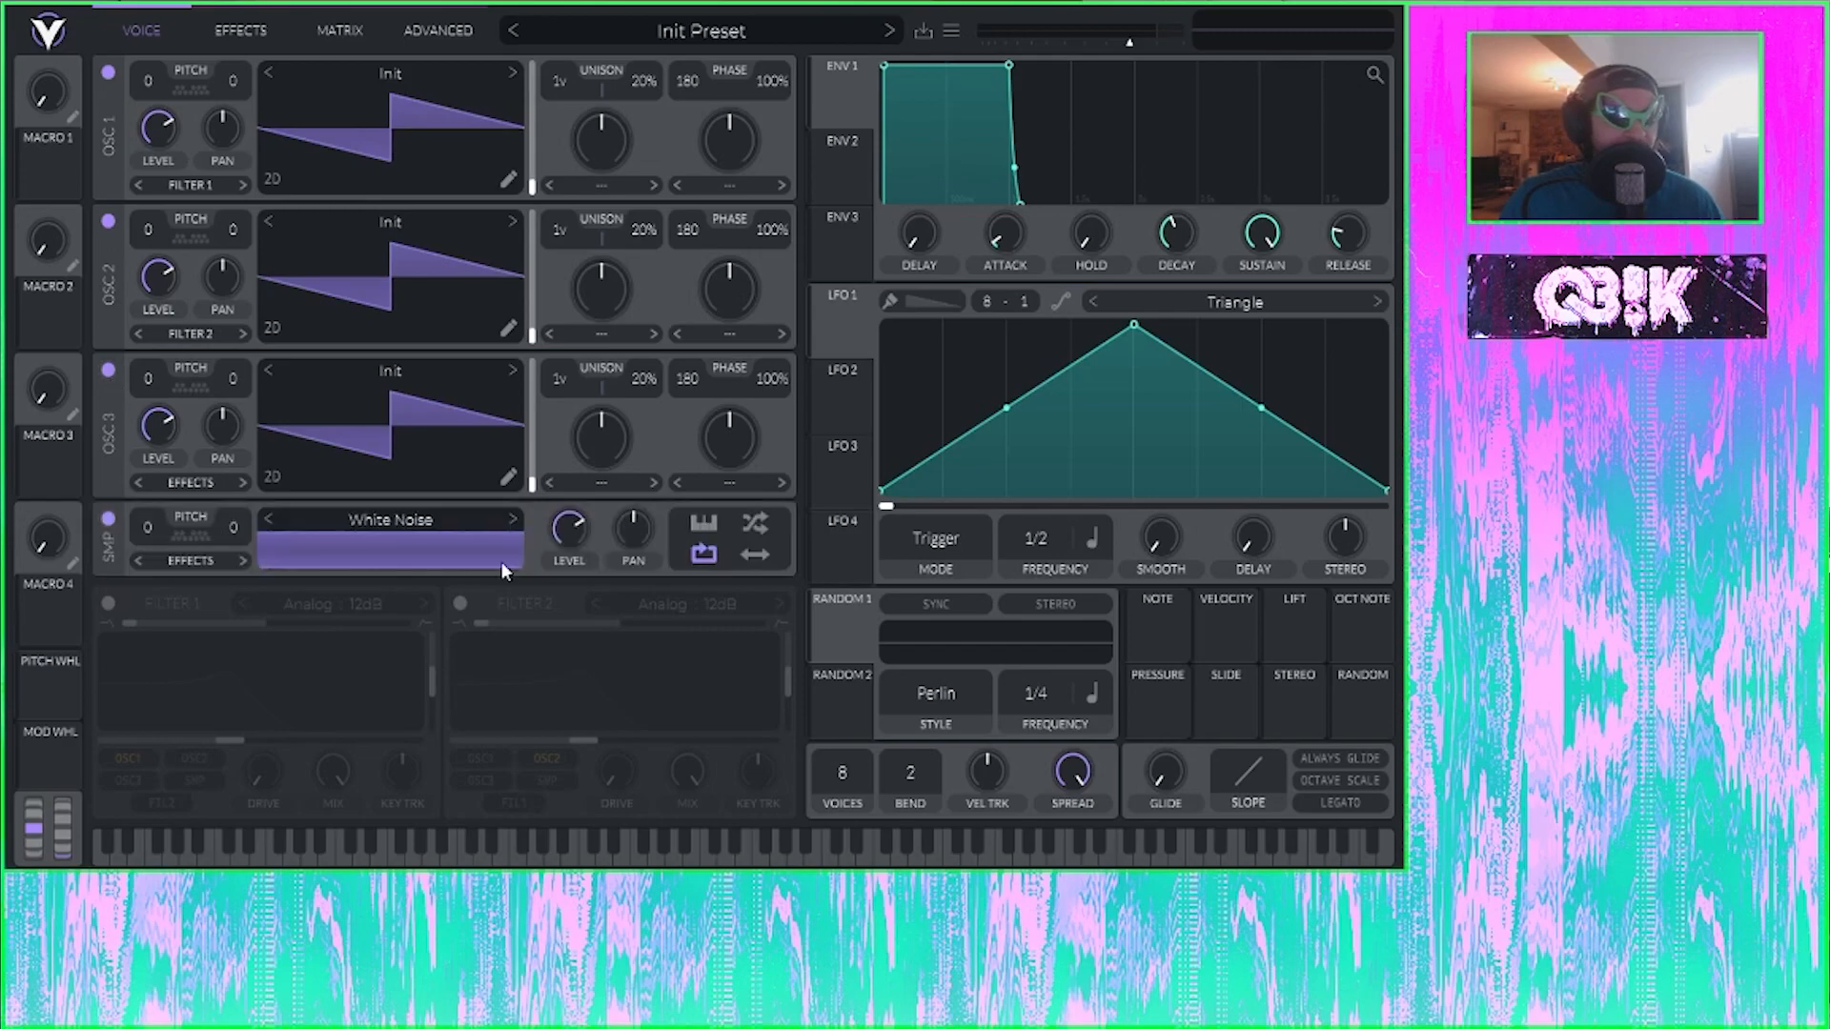
Step: Switch off the sampler and oscillators 3 and 2, leaving only oscillator 1 active
{"action": "left_click", "coordinate": [108, 519]}
{"action": "left_click", "coordinate": [108, 370]}
{"action": "left_click", "coordinate": [107, 220]}
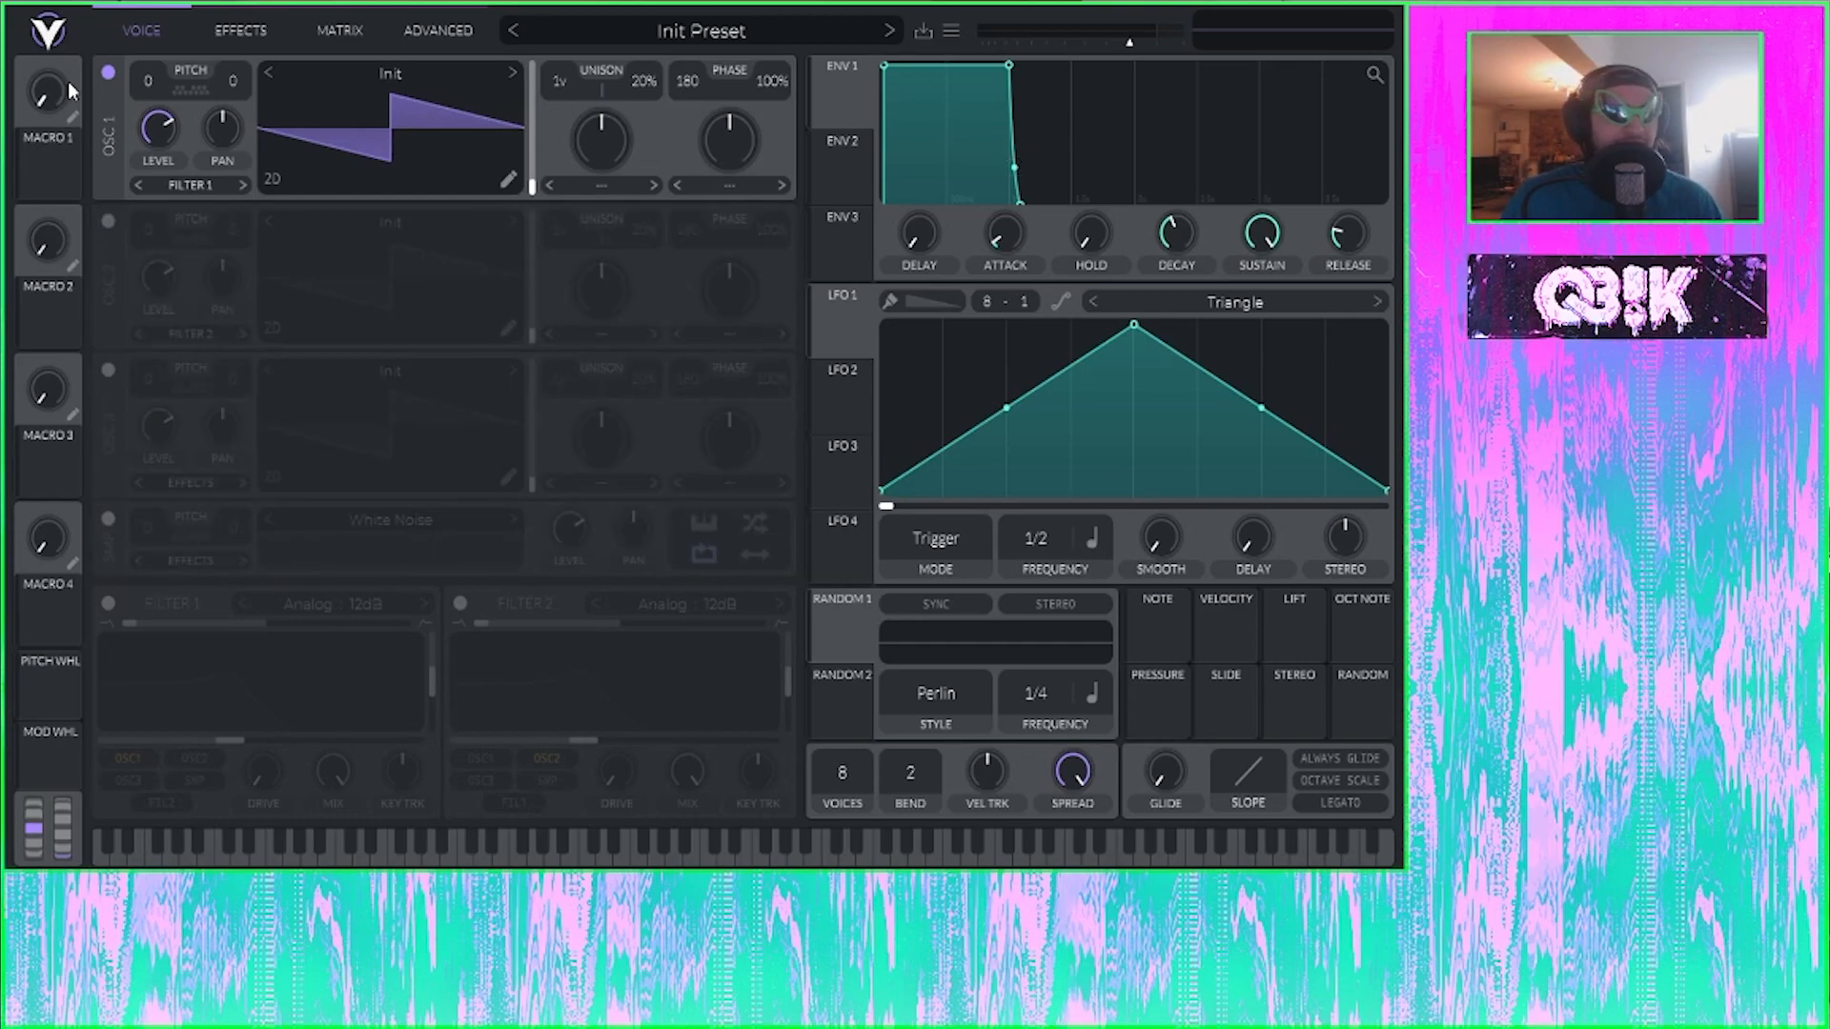
Step: Look through the Effects, Matrix and Advanced pages and return to the Voice page
{"action": "left_click", "coordinate": [233, 30]}
{"action": "left_click", "coordinate": [340, 30]}
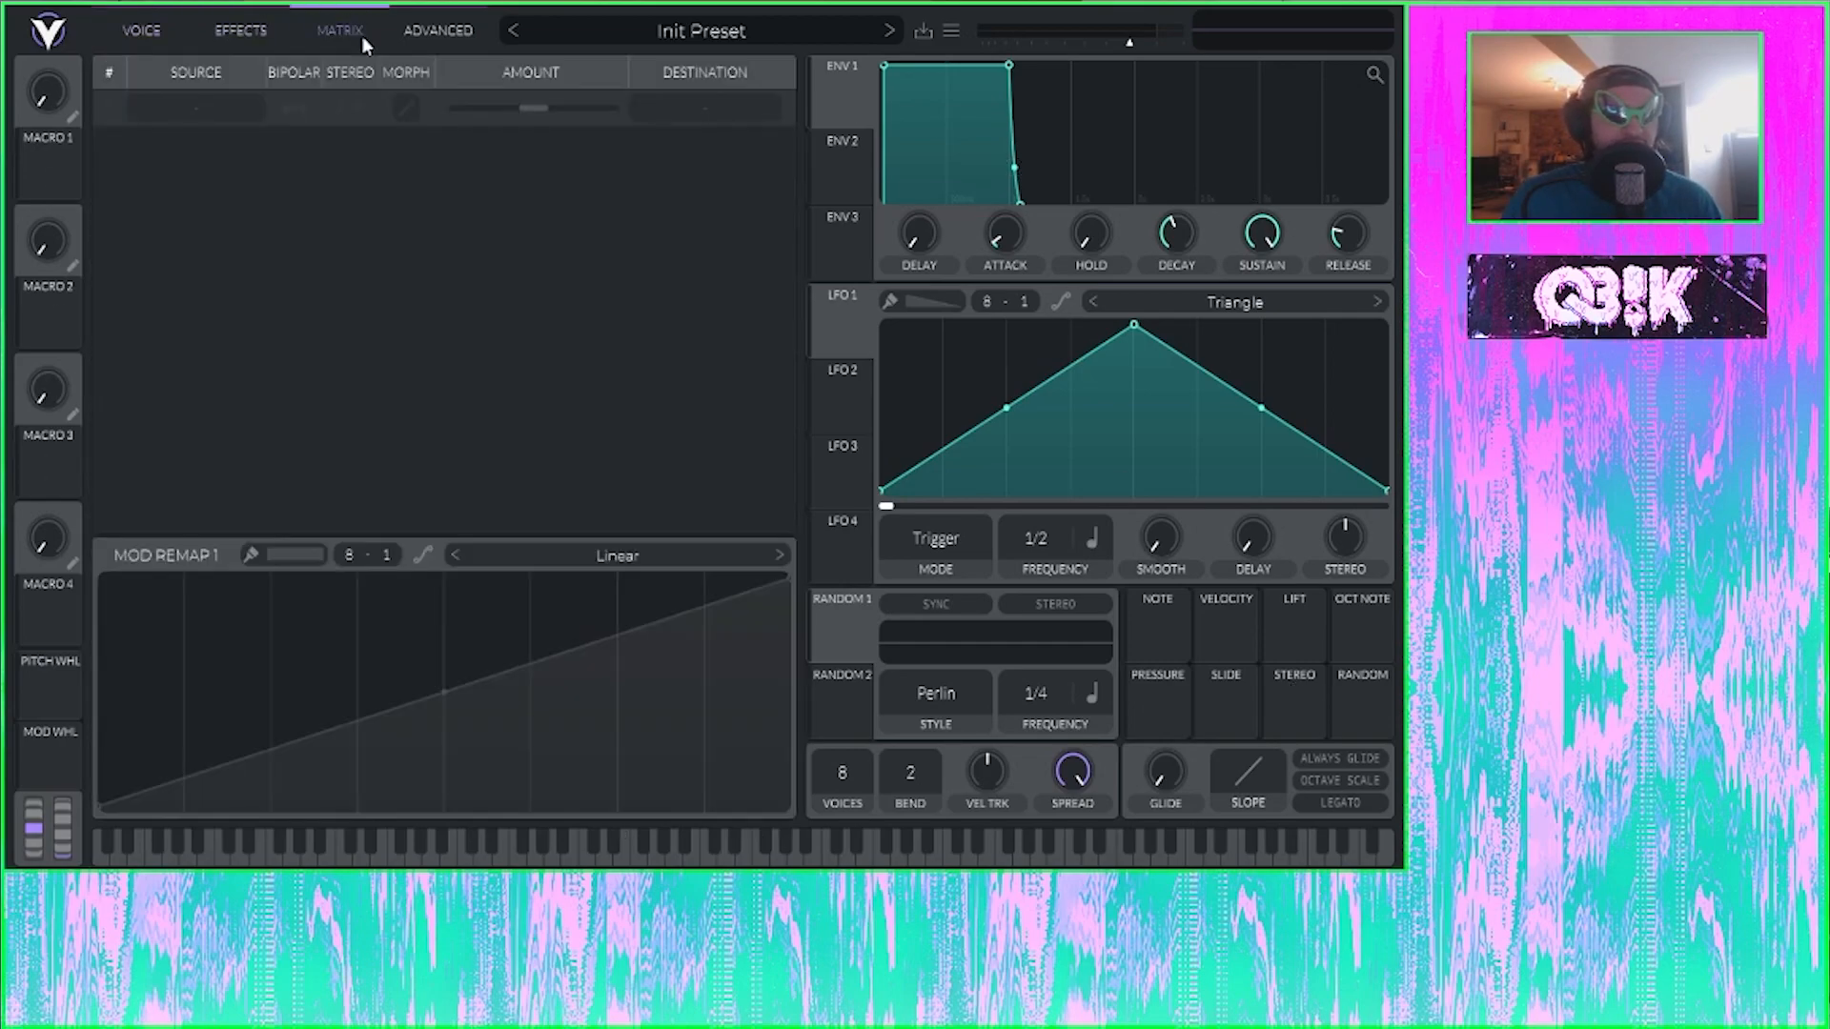
{"action": "left_click", "coordinate": [438, 30]}
{"action": "left_click", "coordinate": [143, 31]}
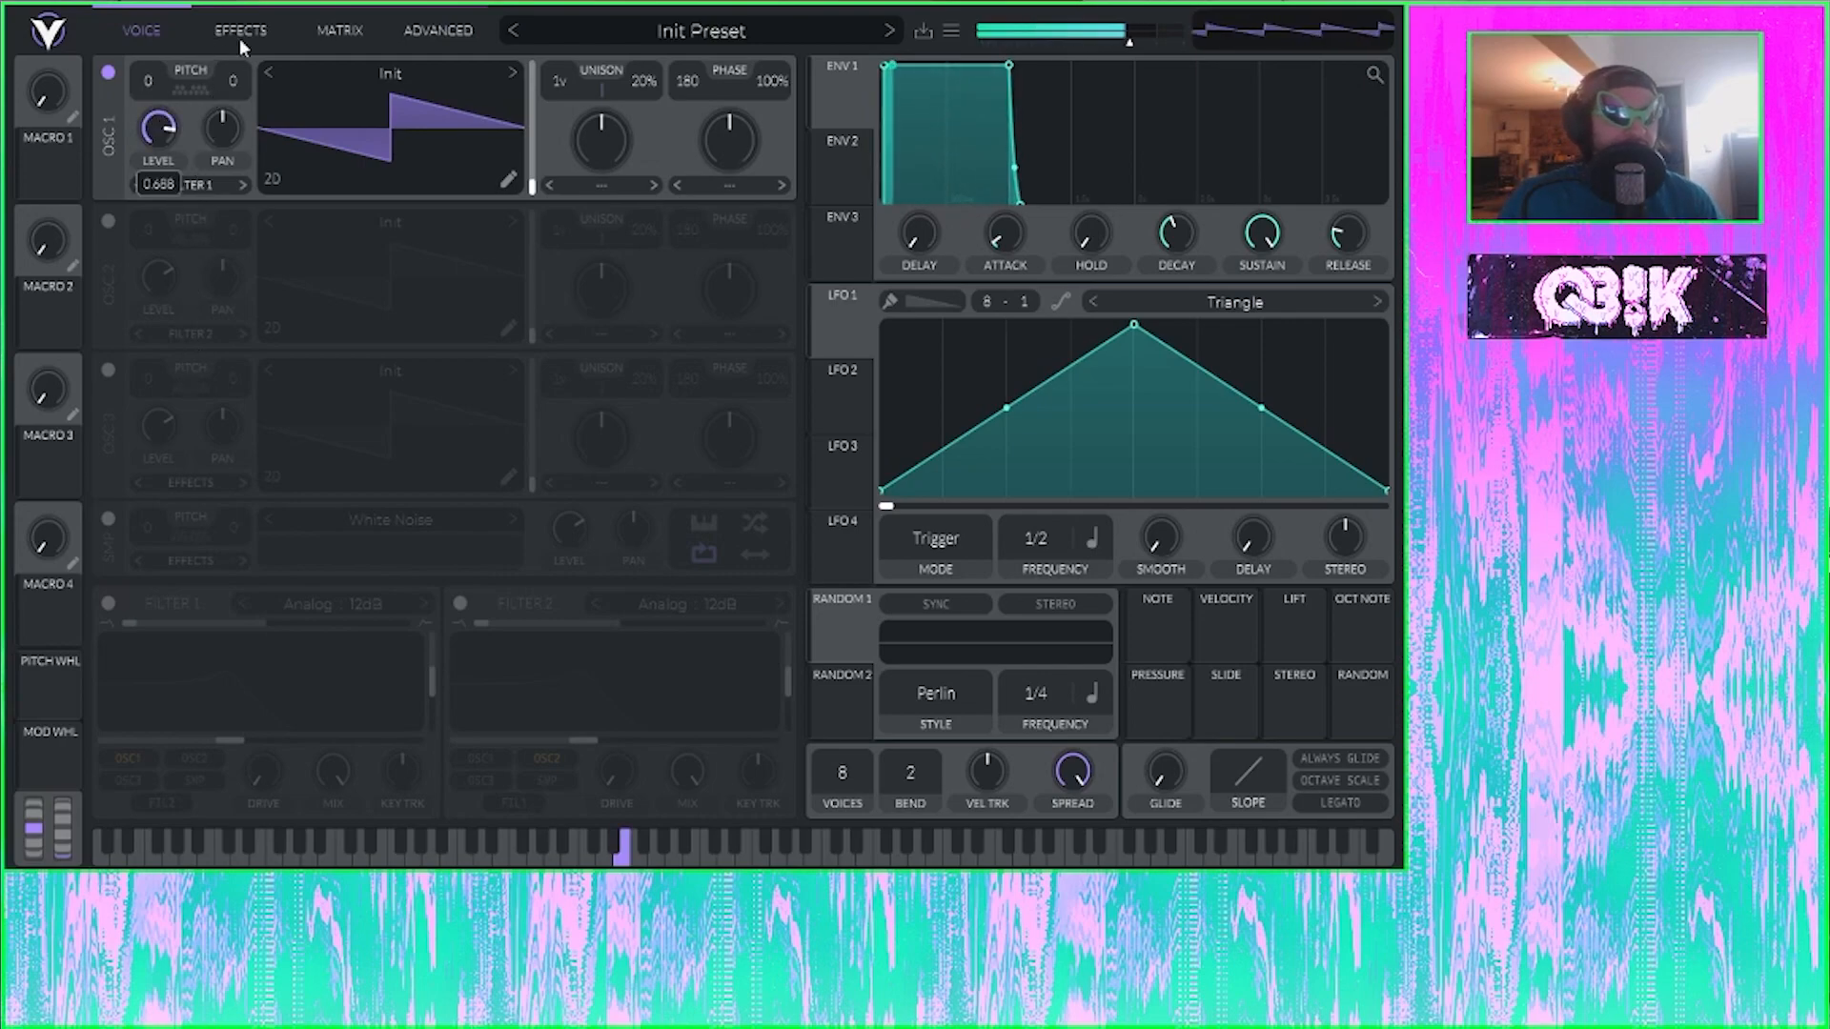
Step: Try out oscillator 1's pan, transpose and tune controls, and return them to their defaults
{"action": "left_click_drag", "start_coordinate": [230, 117], "coordinate": [227, 163]}
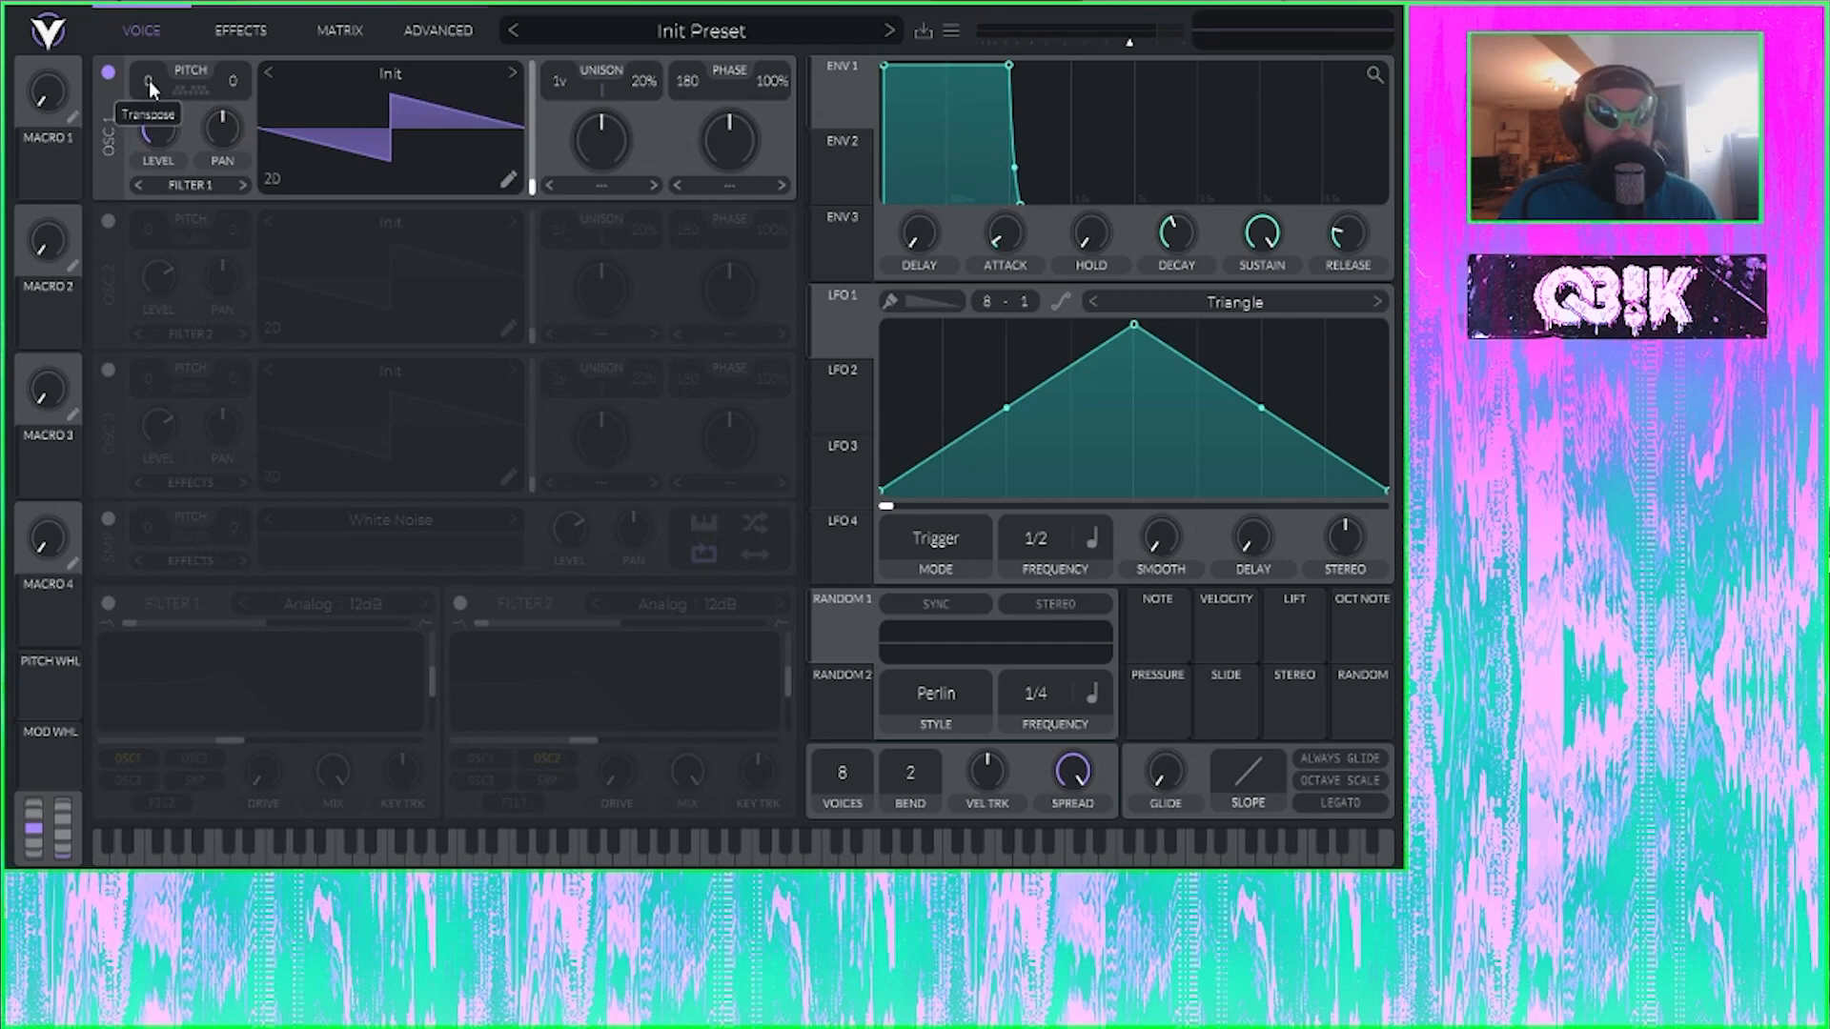
{"action": "mouse_move", "coordinate": [148, 80]}
{"action": "left_mouse_down"}
{"action": "mouse_move", "coordinate": [151, 42]}
{"action": "mouse_move", "coordinate": [162, 82]}
{"action": "left_mouse_up"}
{"action": "left_click_drag", "start_coordinate": [152, 82], "coordinate": [204, 78]}
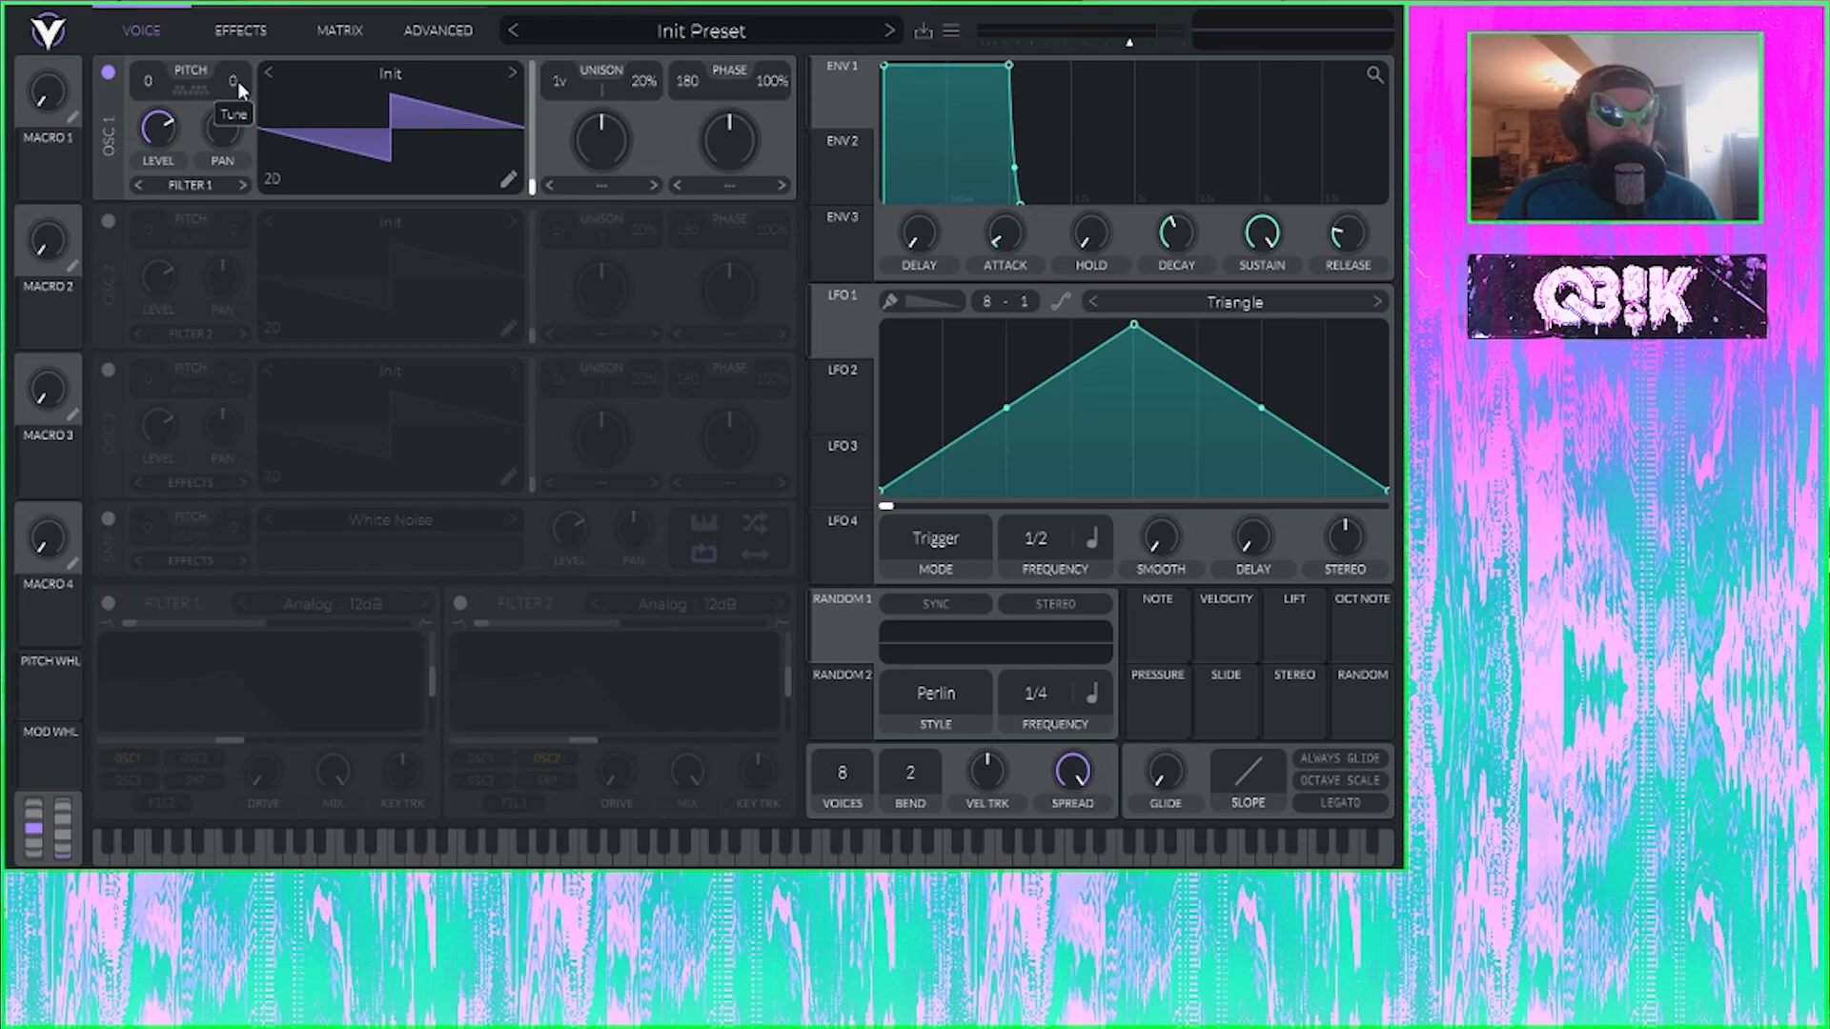
{"action": "mouse_move", "coordinate": [237, 76]}
{"action": "left_mouse_down"}
{"action": "mouse_move", "coordinate": [238, 57]}
{"action": "mouse_move", "coordinate": [280, 80]}
{"action": "mouse_move", "coordinate": [266, 59]}
{"action": "left_mouse_up"}
{"action": "double_click", "coordinate": [234, 80]}
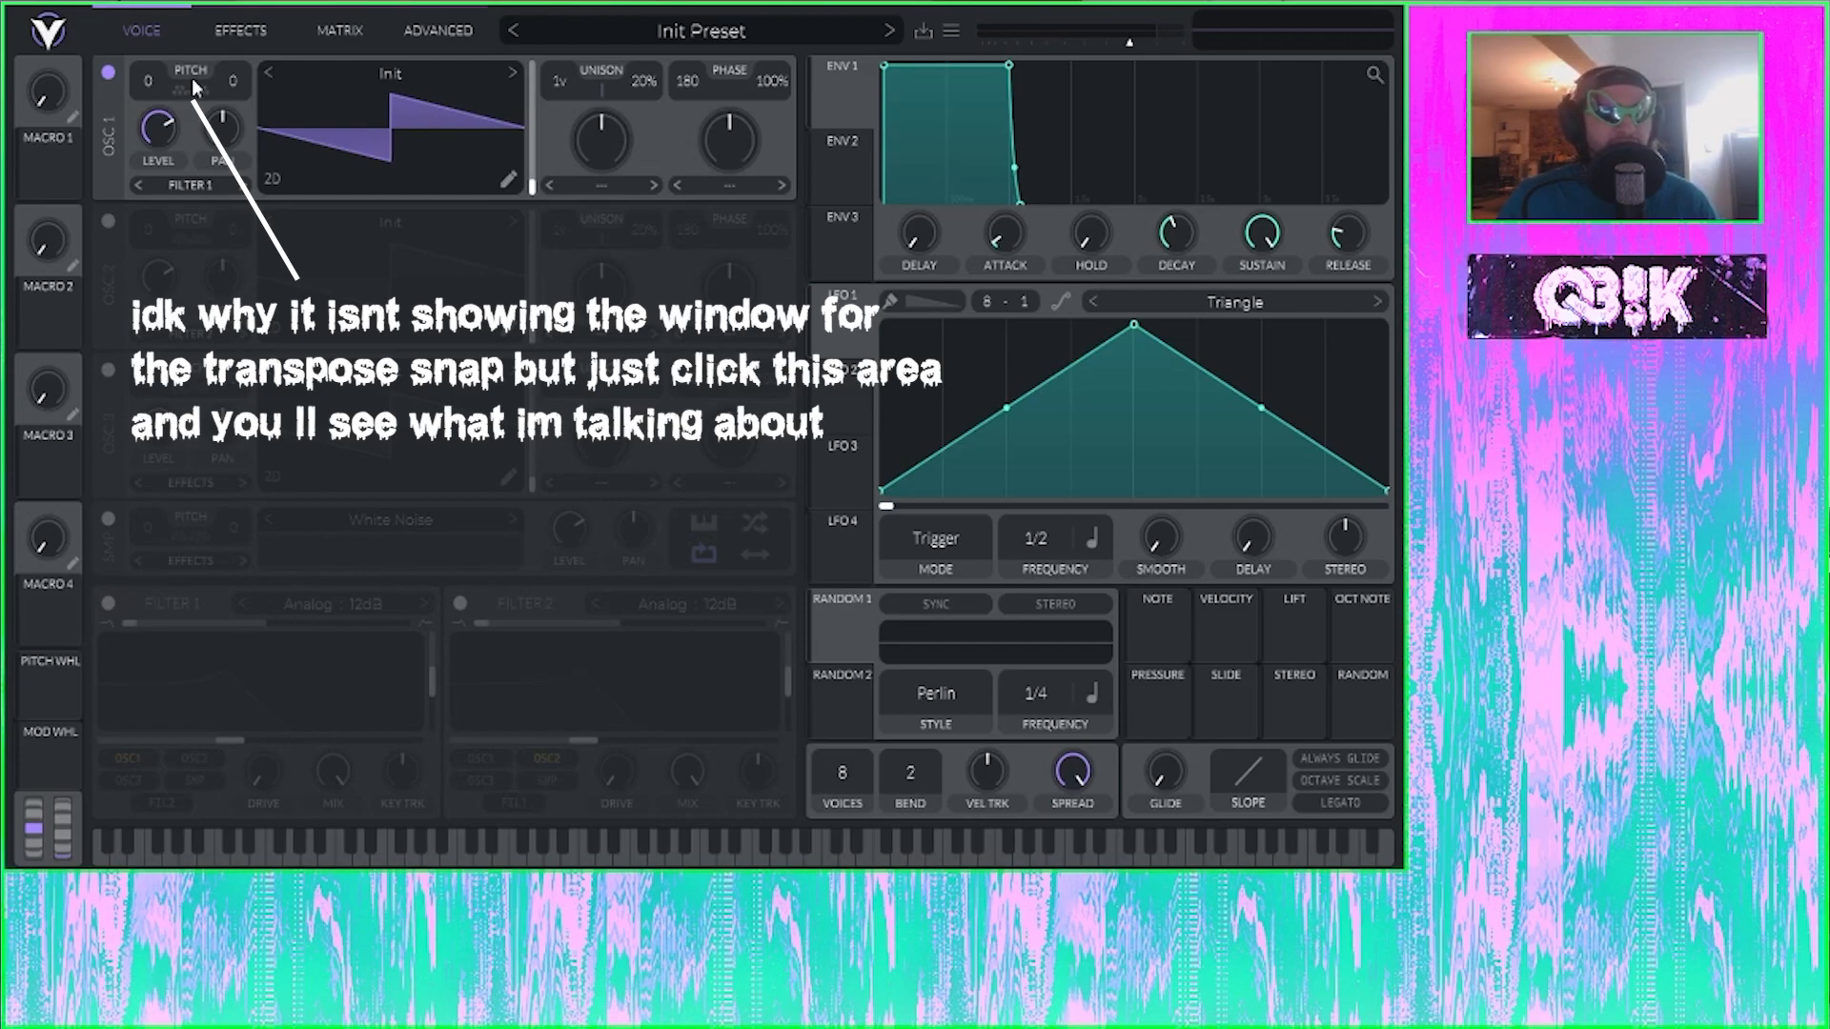
Step: Route oscillator 1's output to Effects and check the available effects
{"action": "left_click", "coordinate": [191, 186]}
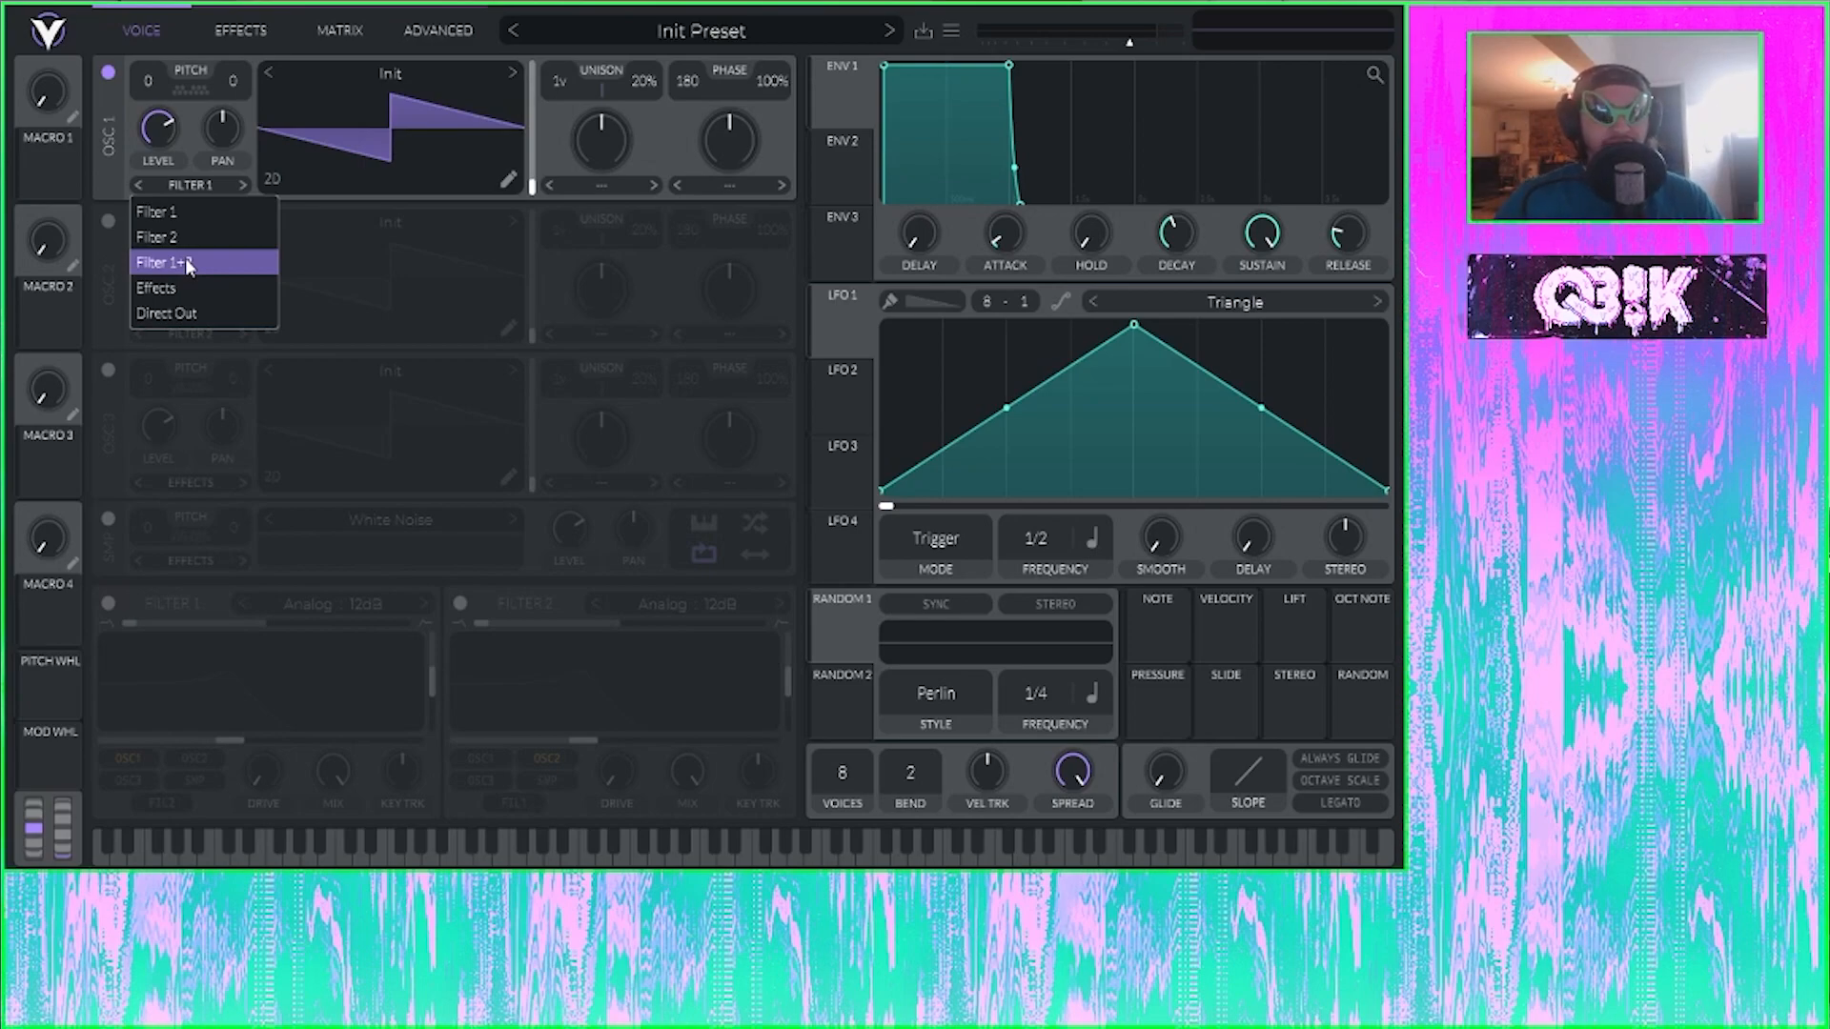
{"action": "left_click", "coordinate": [272, 166]}
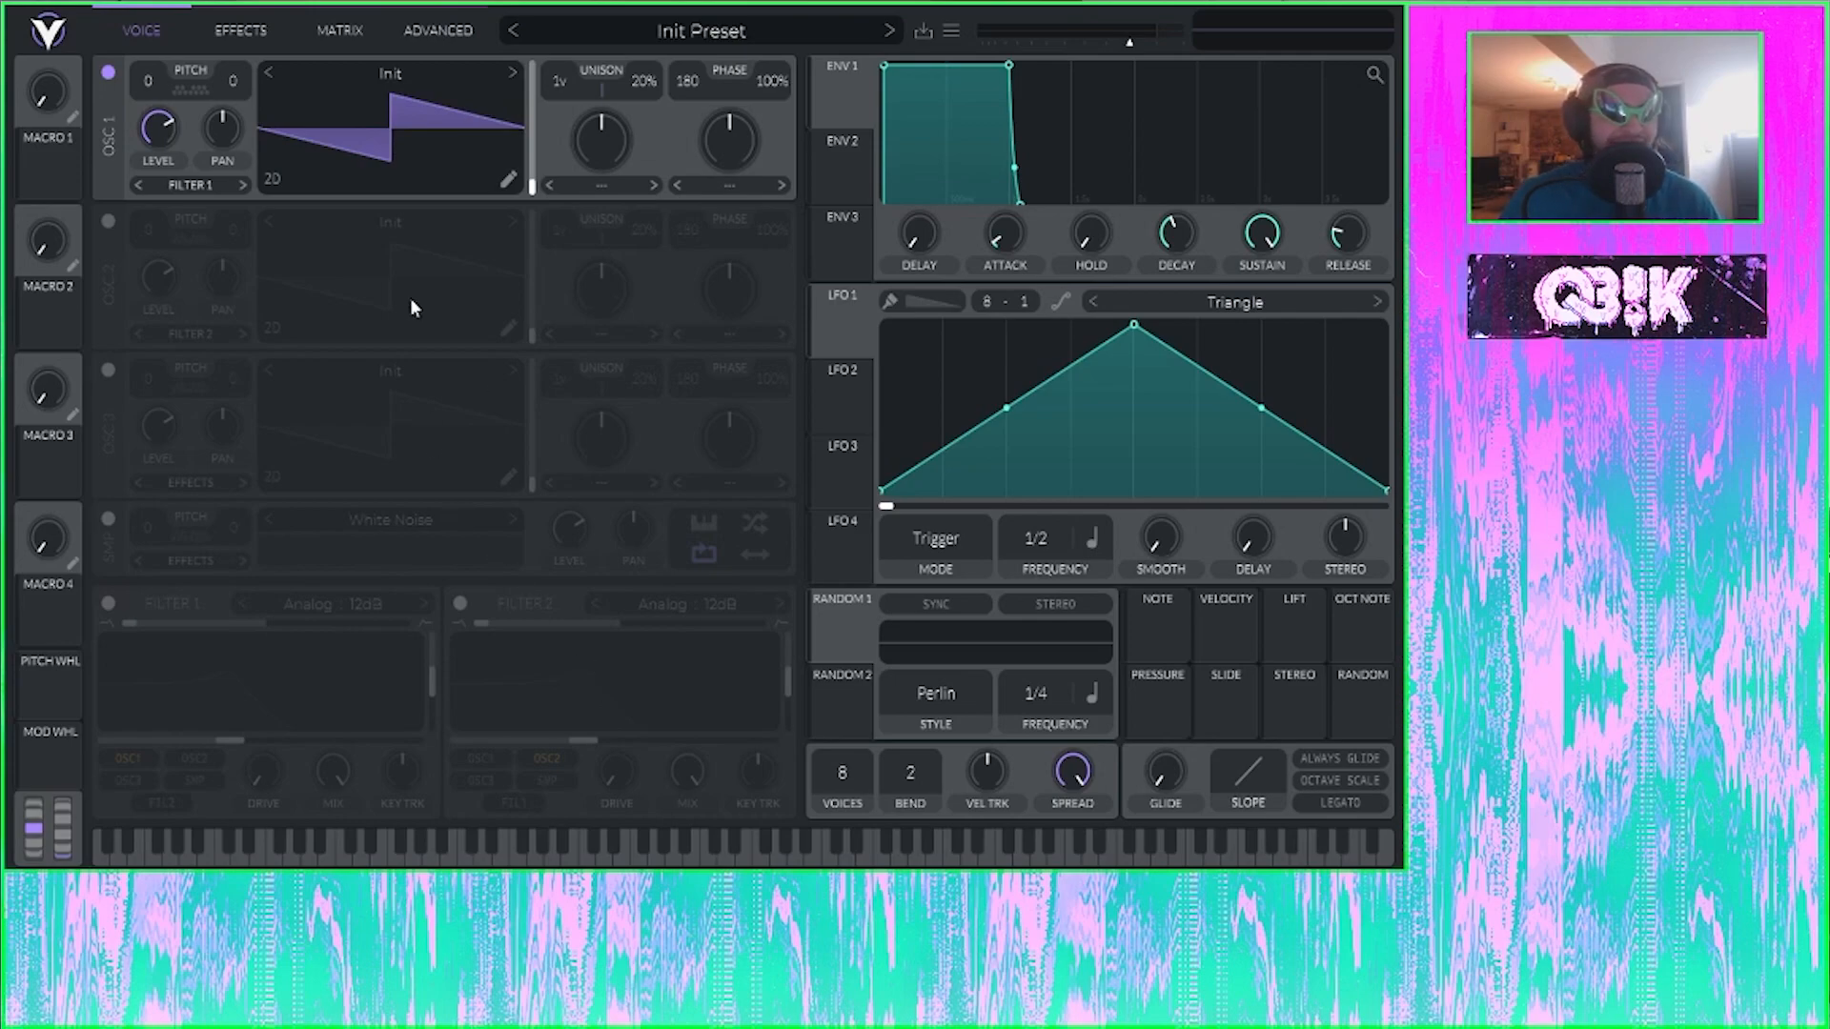
{"action": "left_click", "coordinate": [198, 185]}
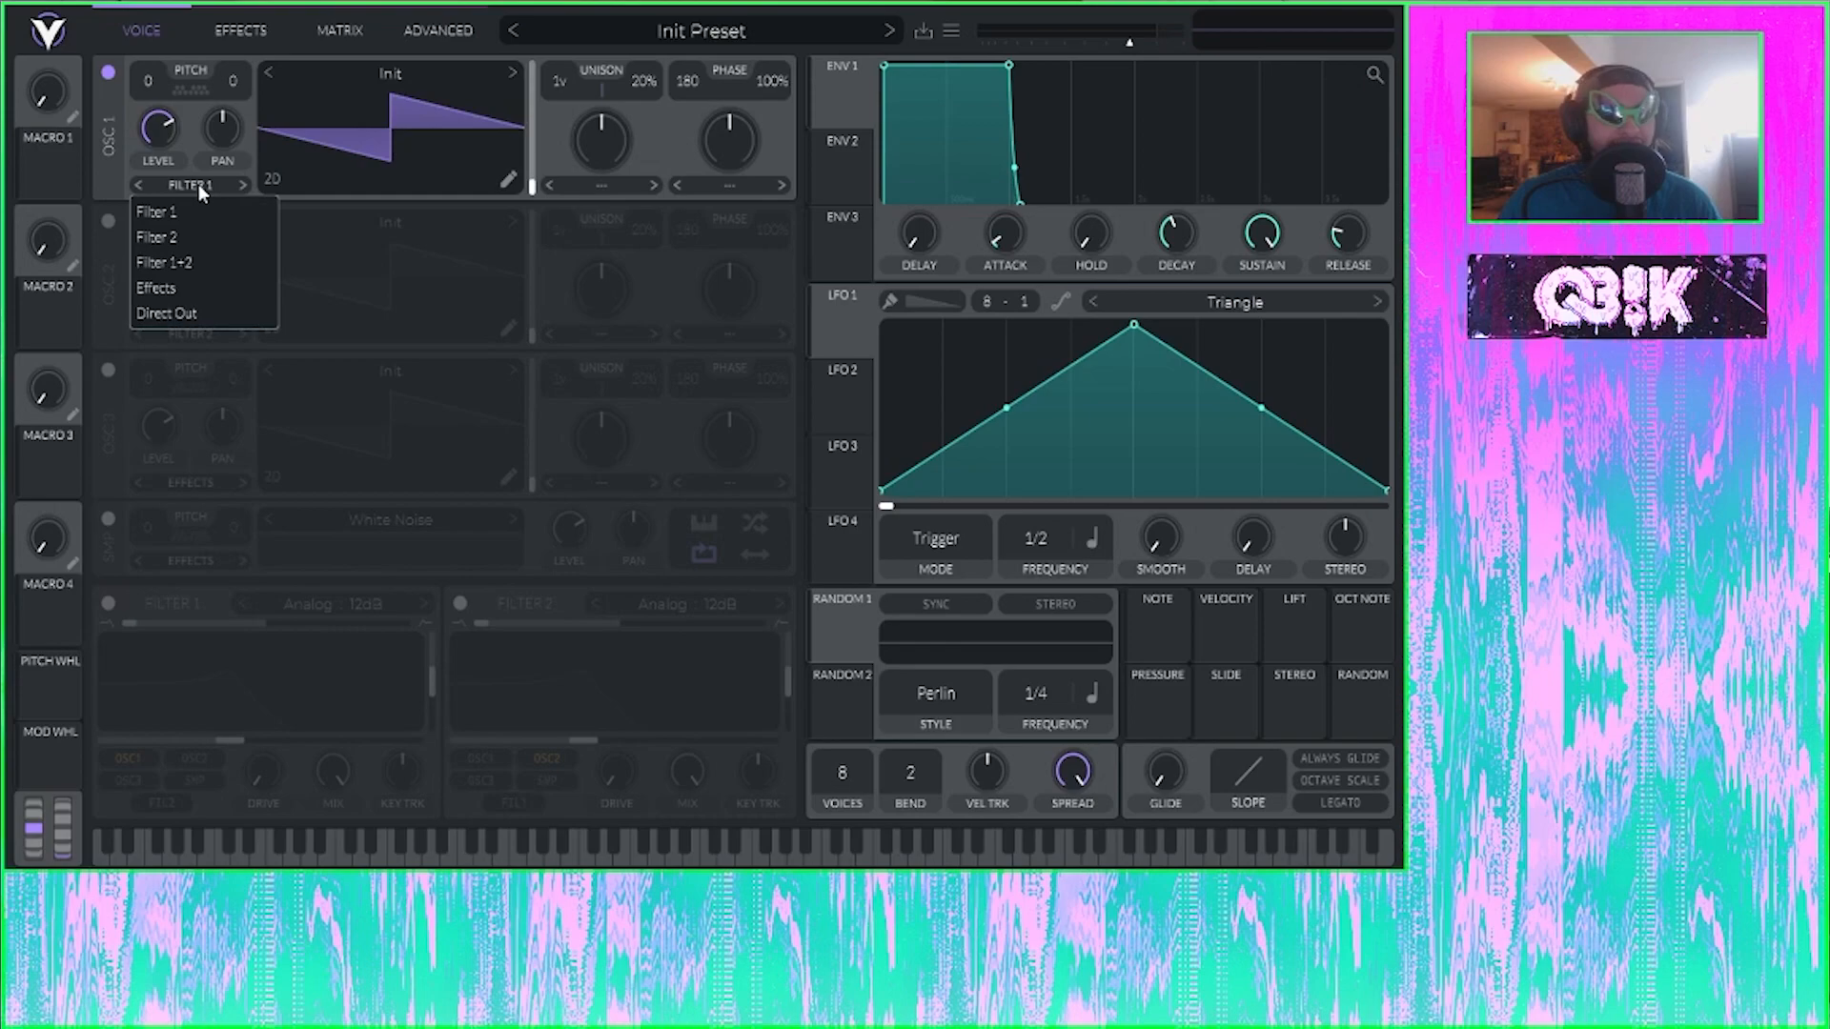
{"action": "left_click", "coordinate": [191, 288]}
{"action": "left_click", "coordinate": [238, 31]}
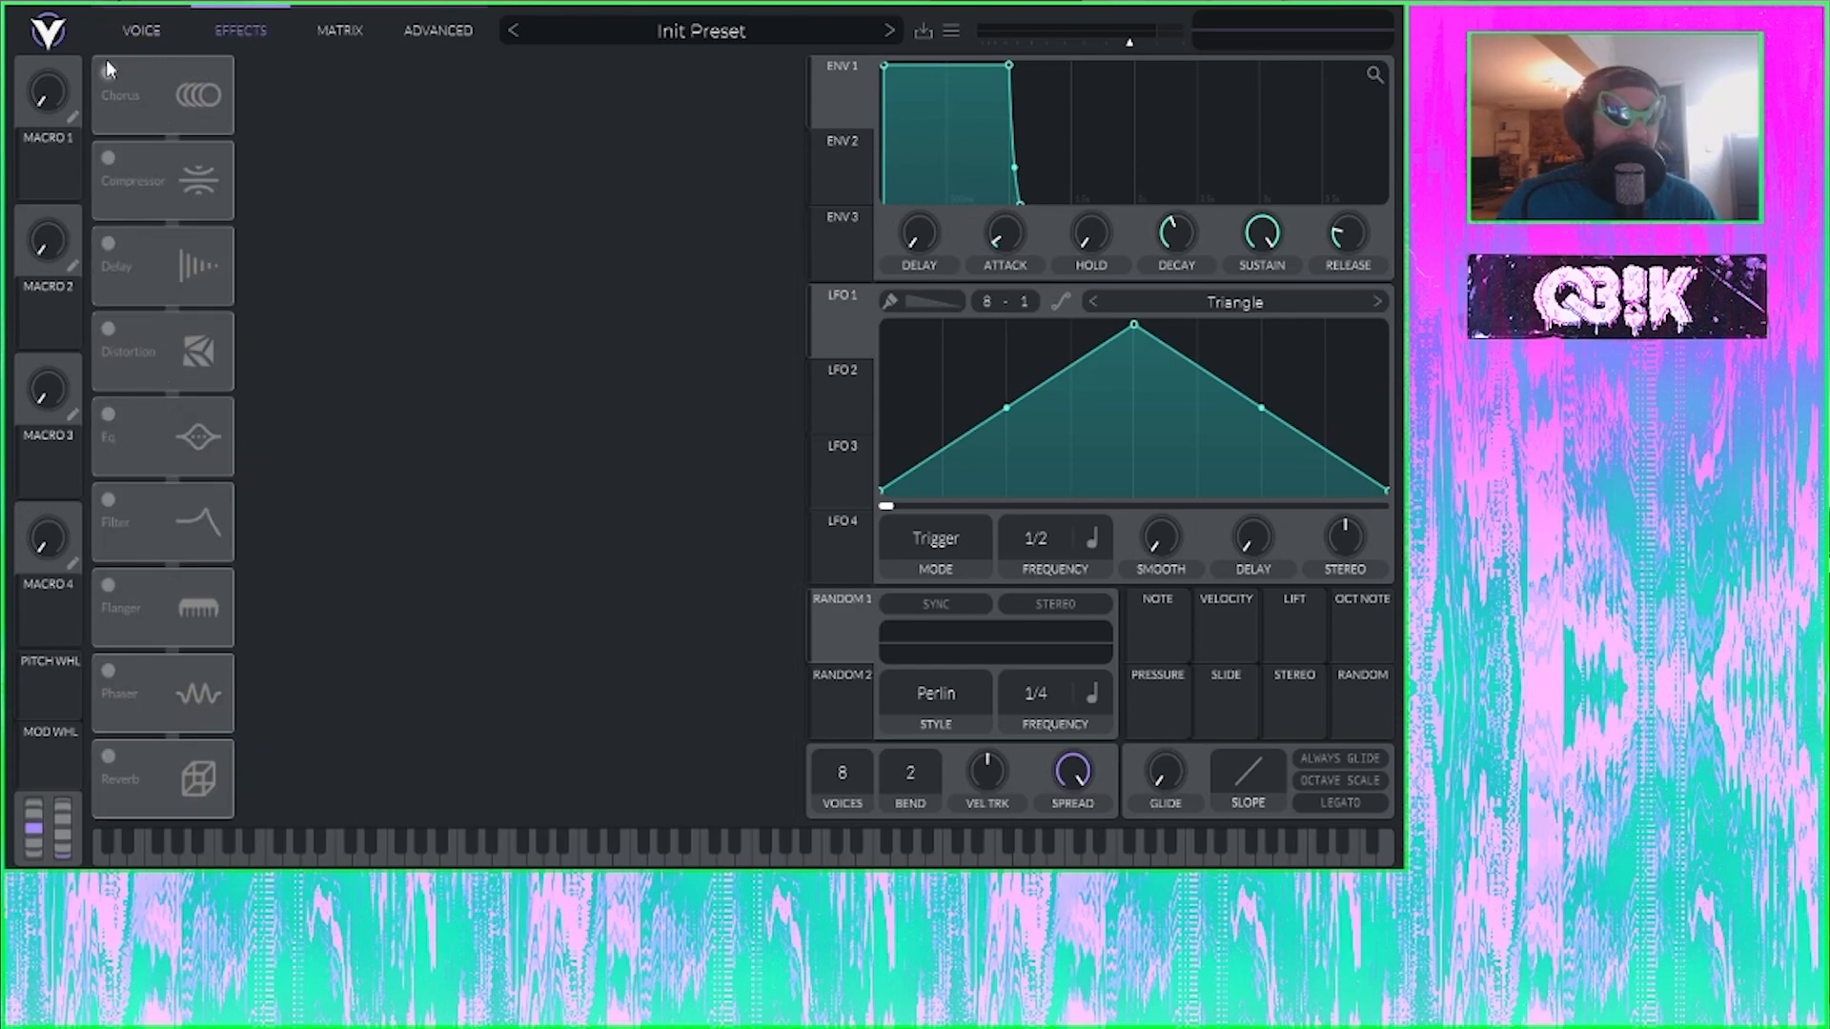
{"action": "left_click", "coordinate": [162, 30]}
Step: Set oscillator 1's output routing to Direct Out
{"action": "left_click", "coordinate": [177, 185]}
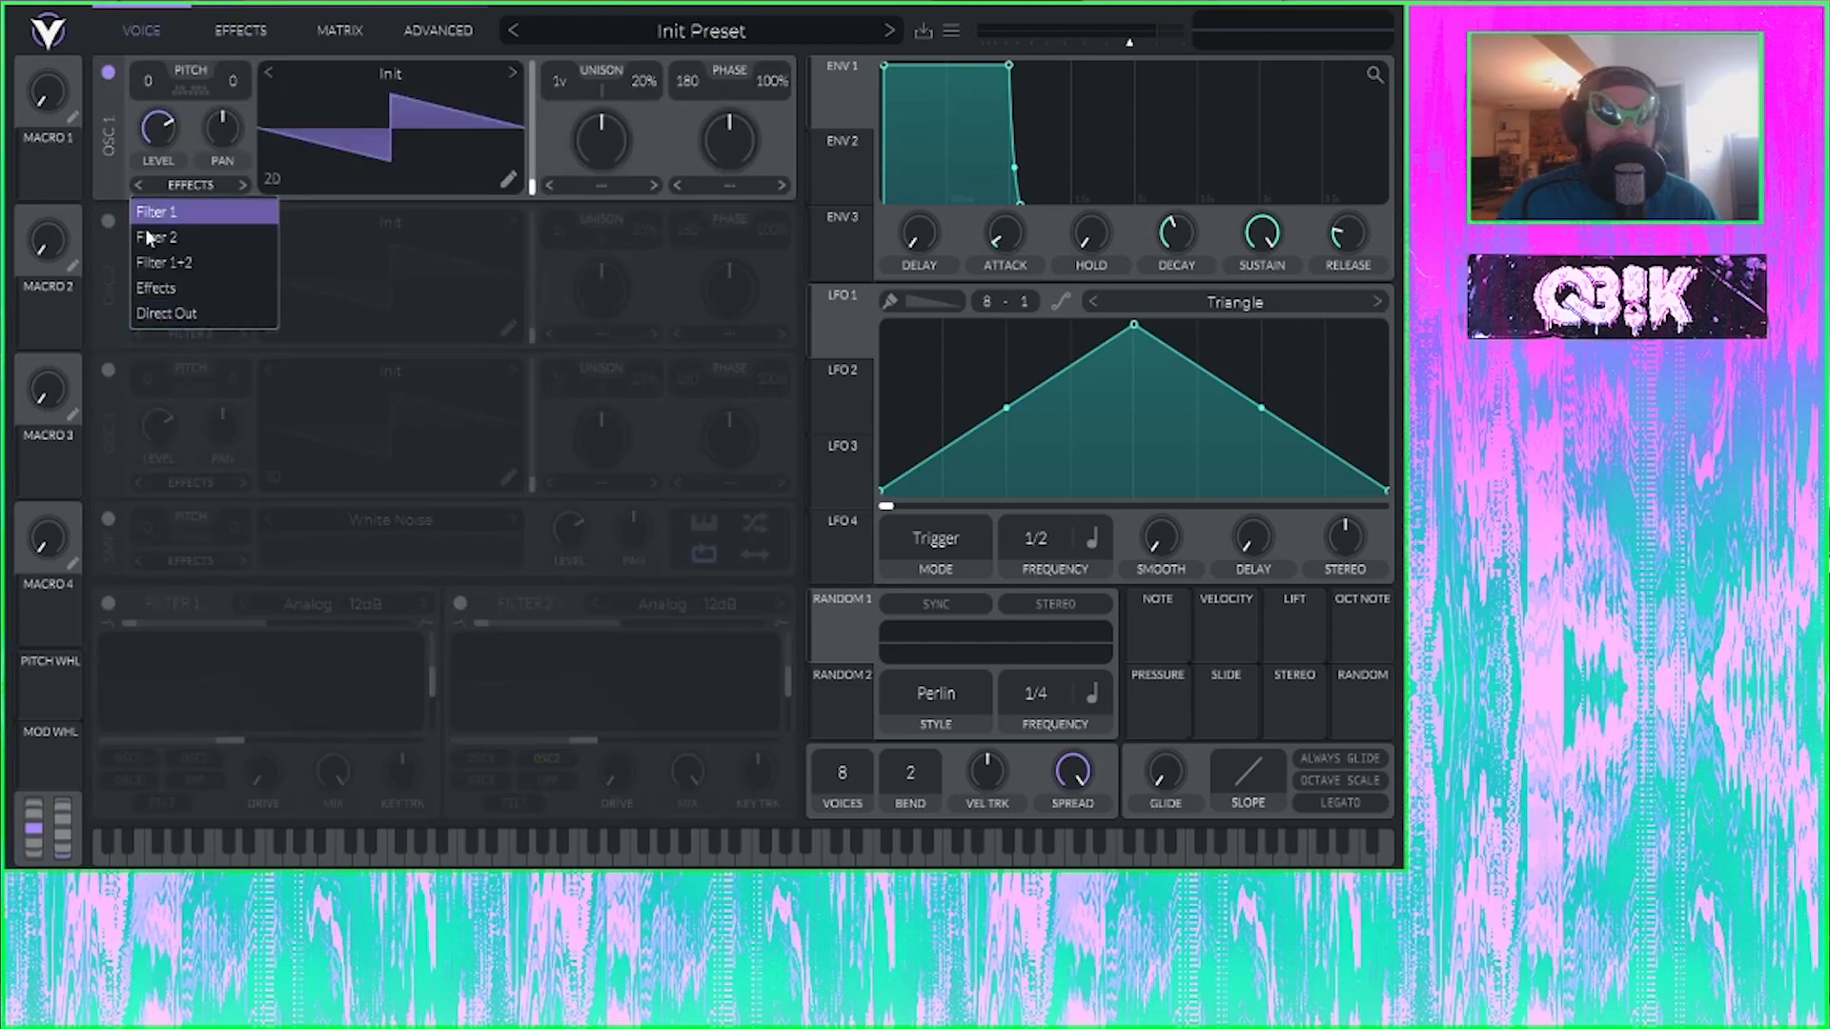
{"action": "left_click", "coordinate": [203, 315]}
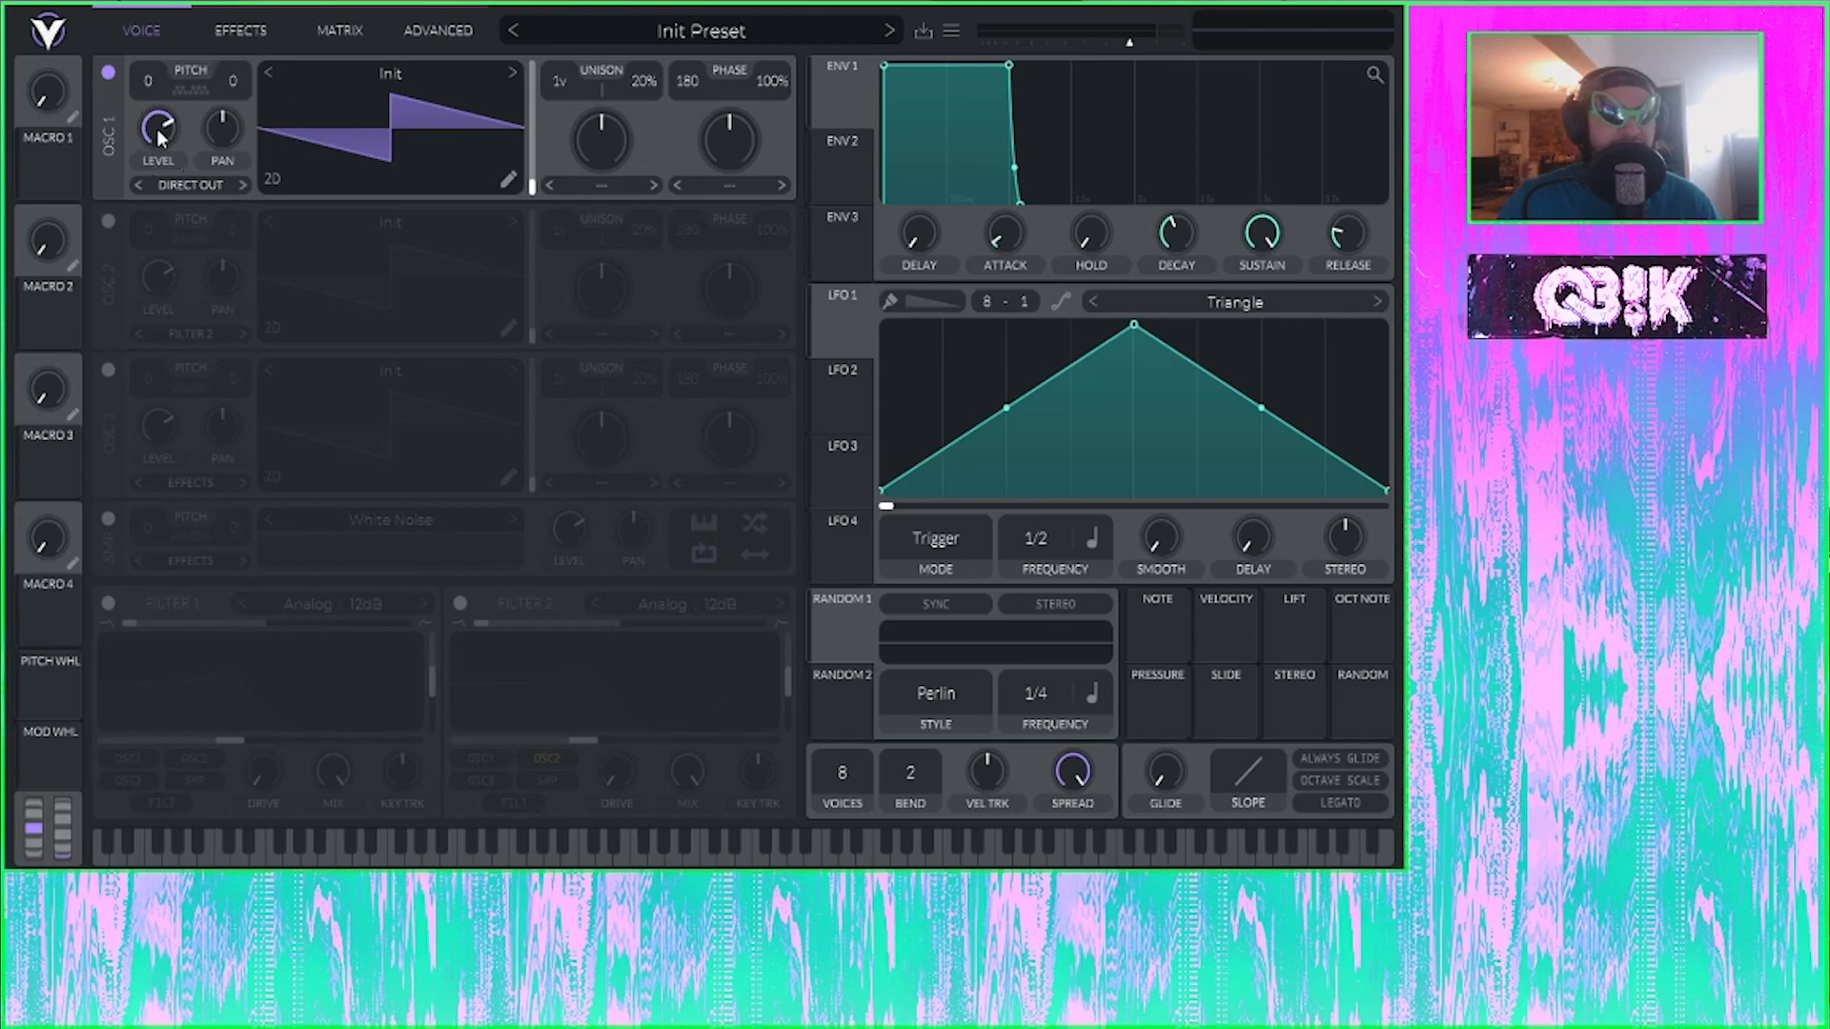
Step: View the Horizon95's Dessert Menu wavetable folder and the wavetable editor for oscillator 1
{"action": "left_click", "coordinate": [406, 120]}
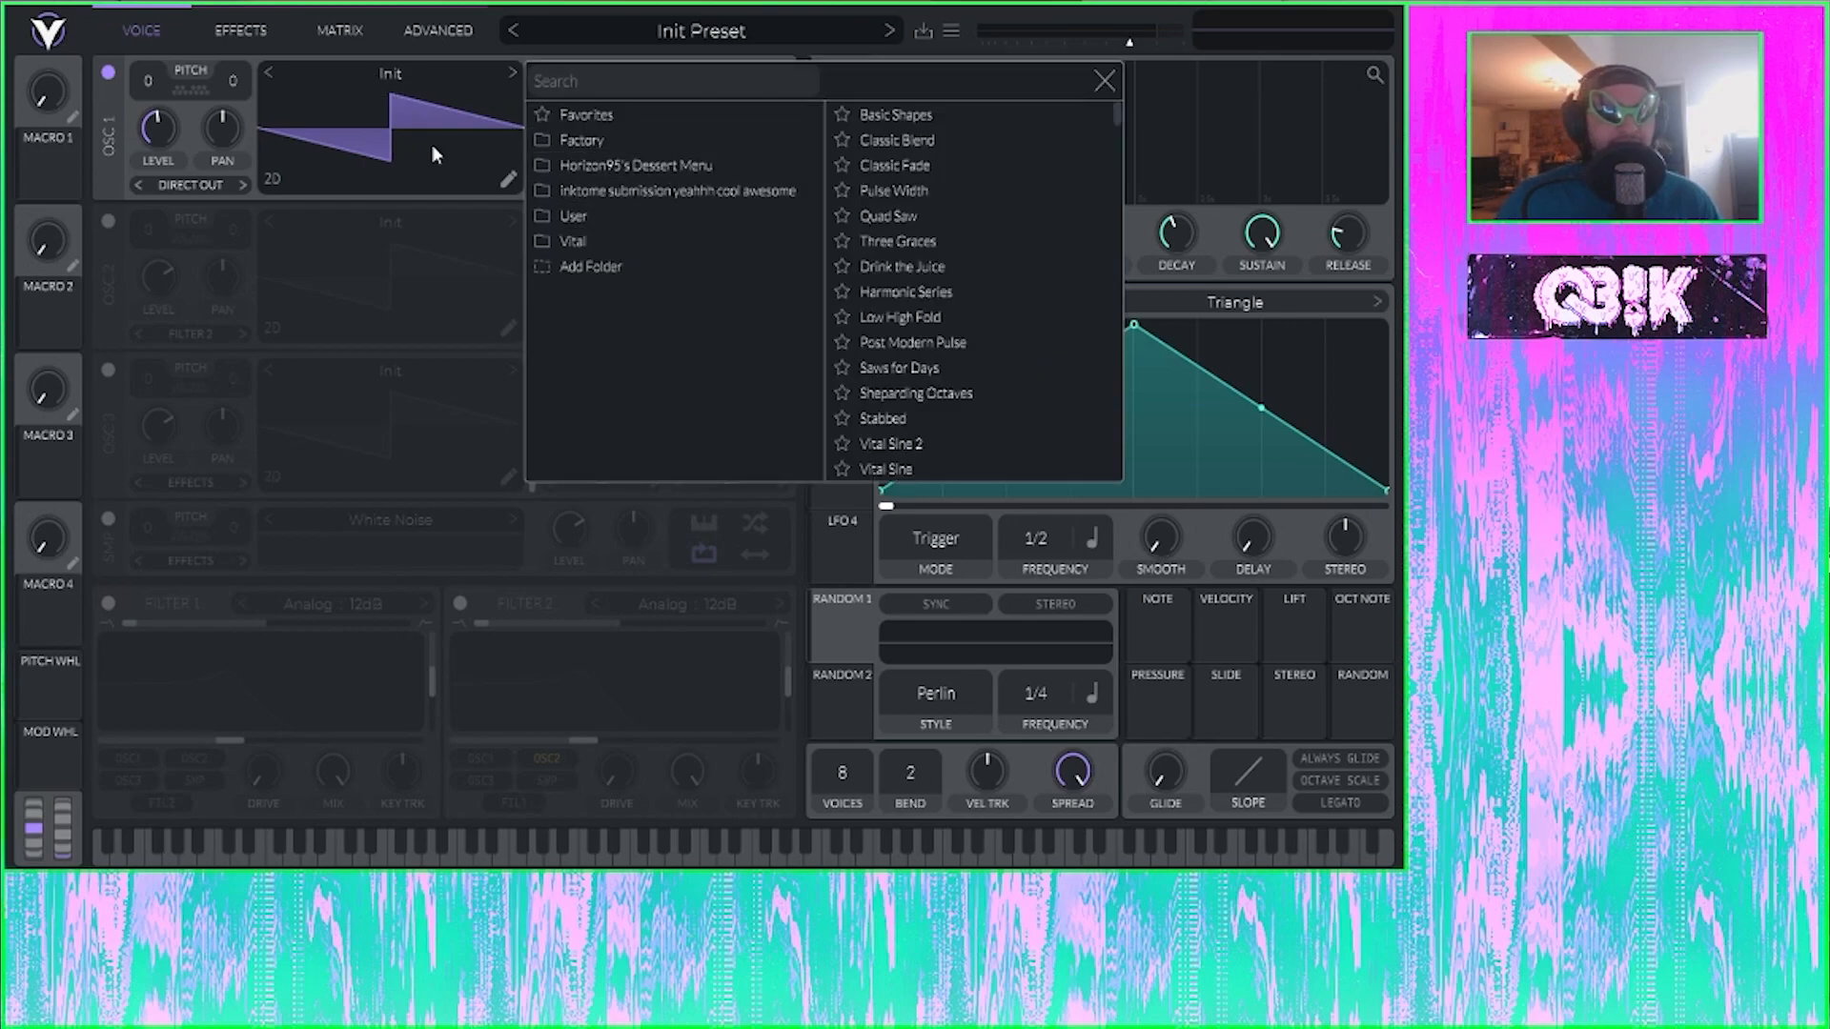
{"action": "left_click", "coordinate": [598, 162]}
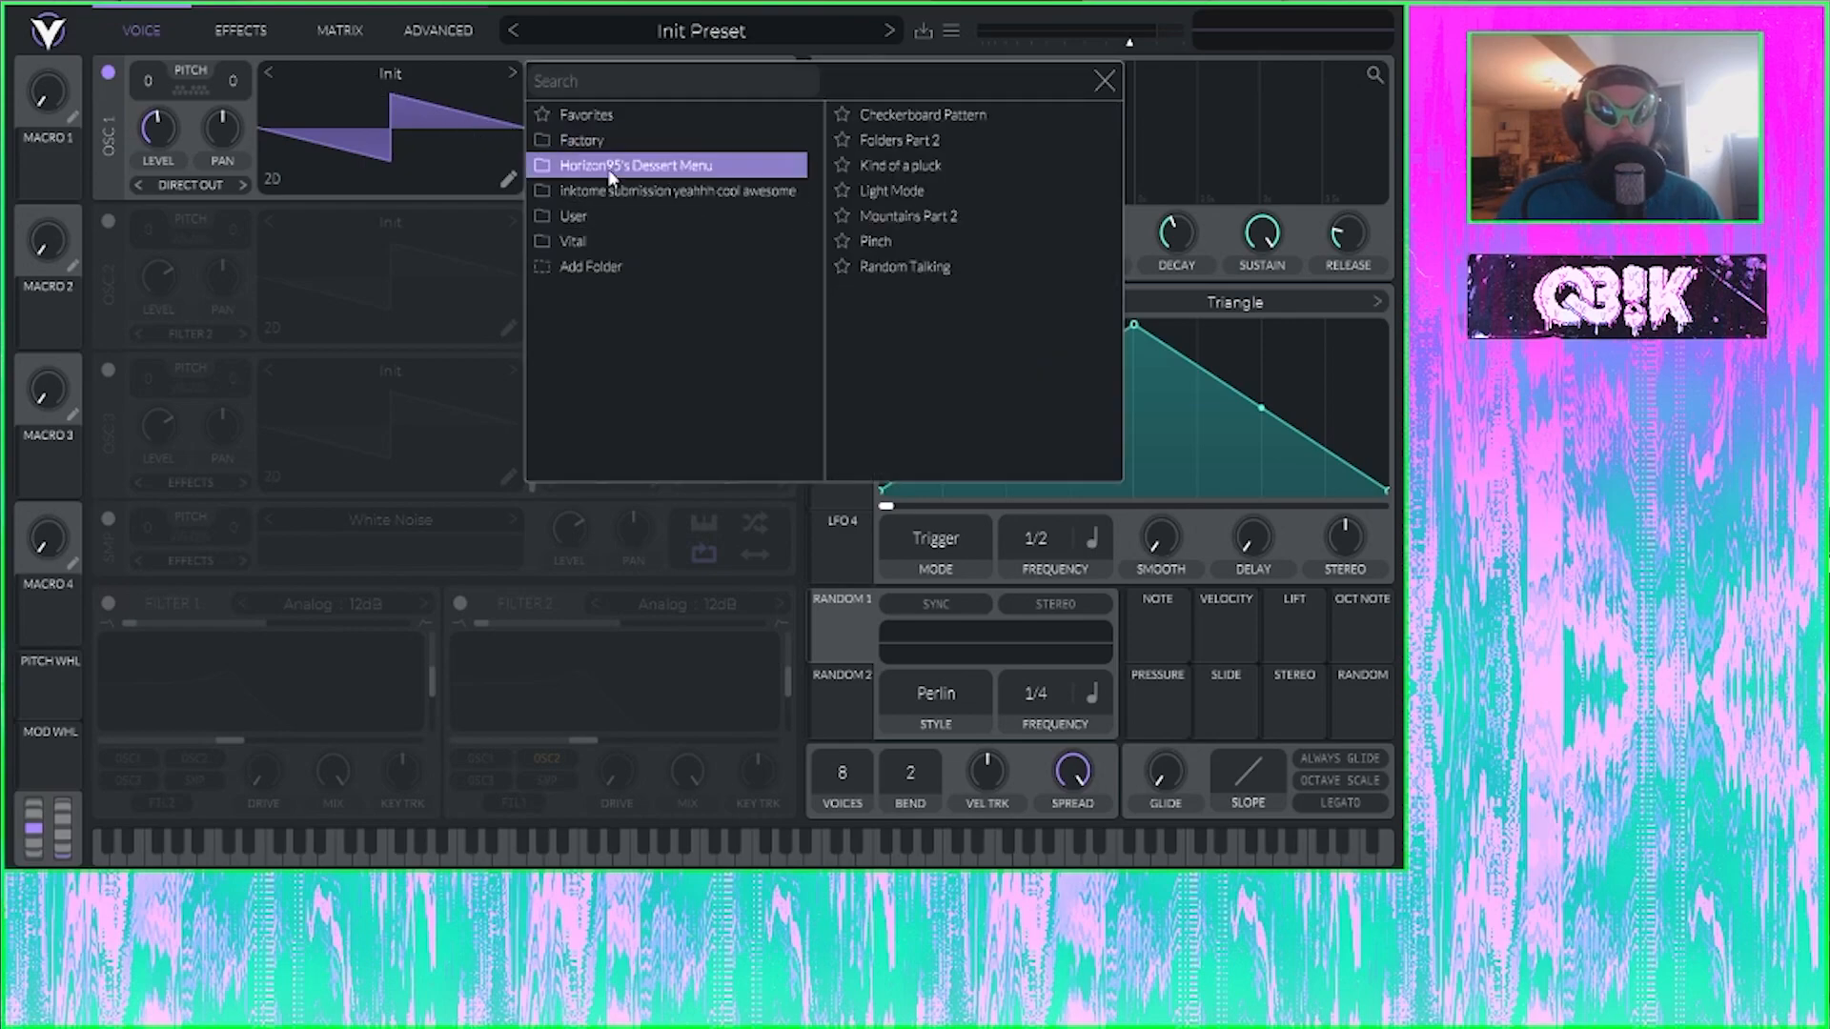
{"action": "left_click", "coordinate": [520, 202]}
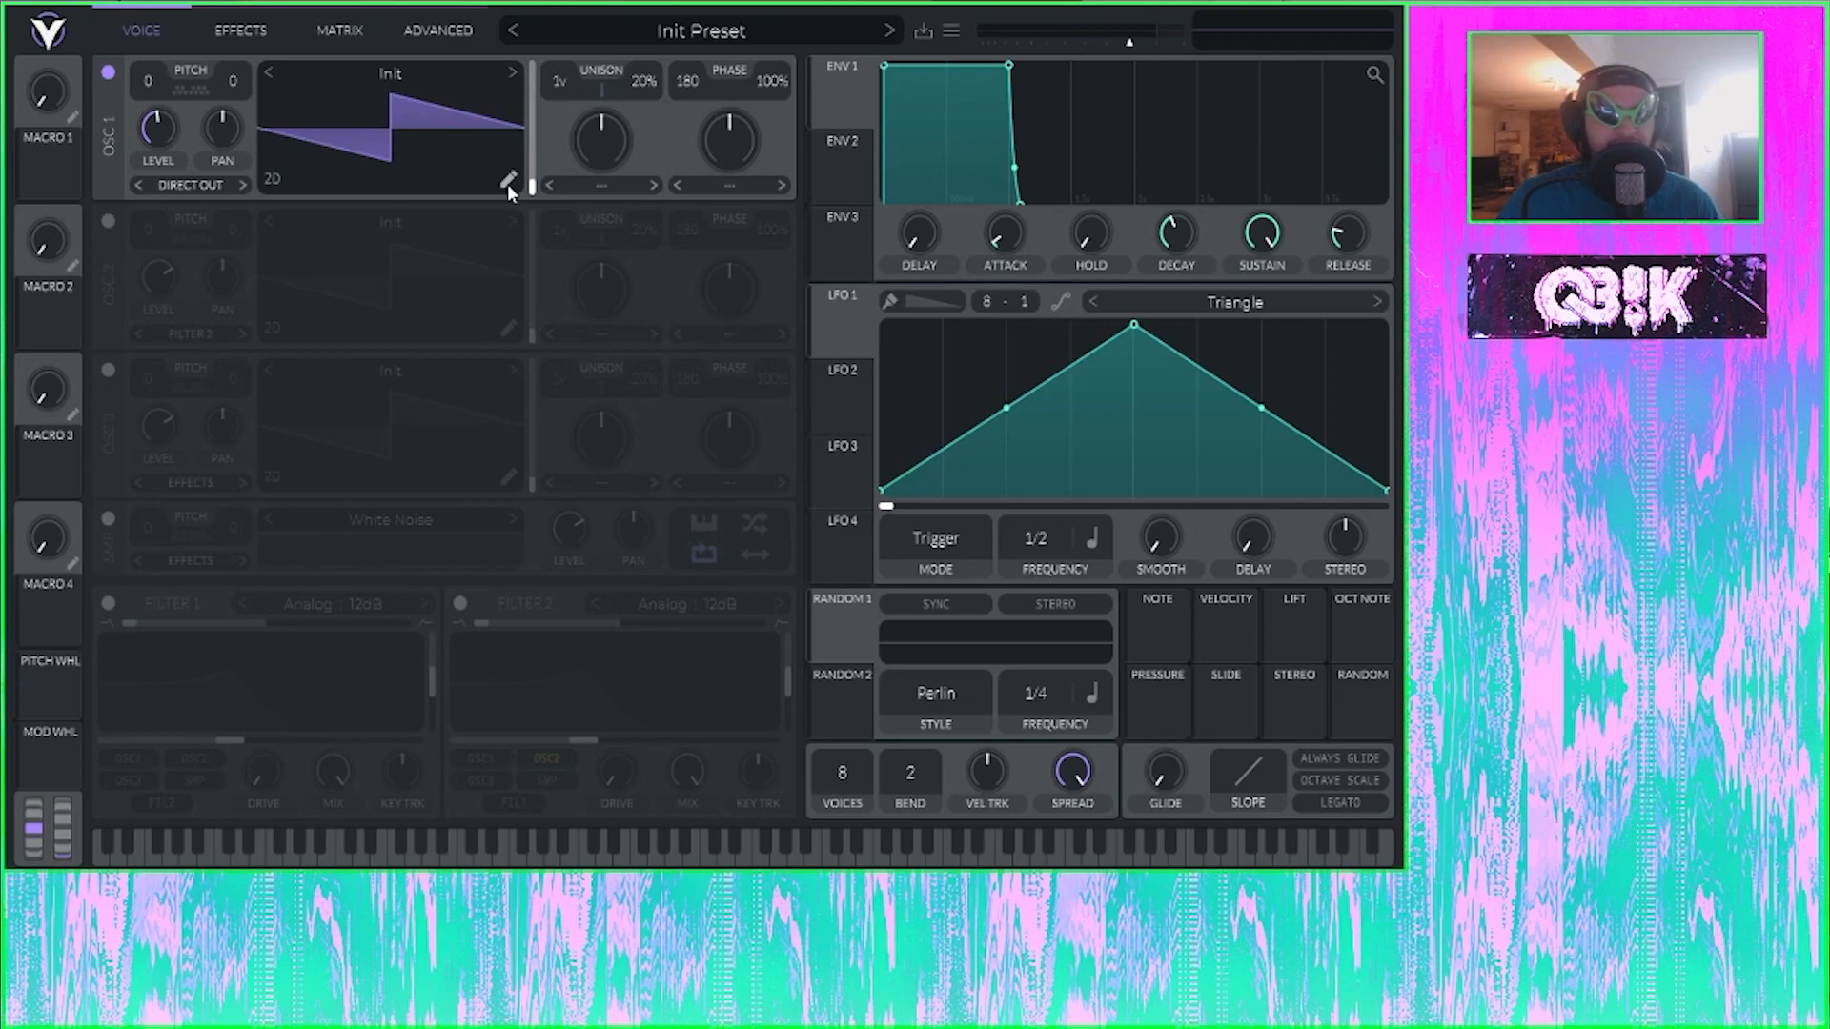
{"action": "left_click", "coordinate": [507, 181]}
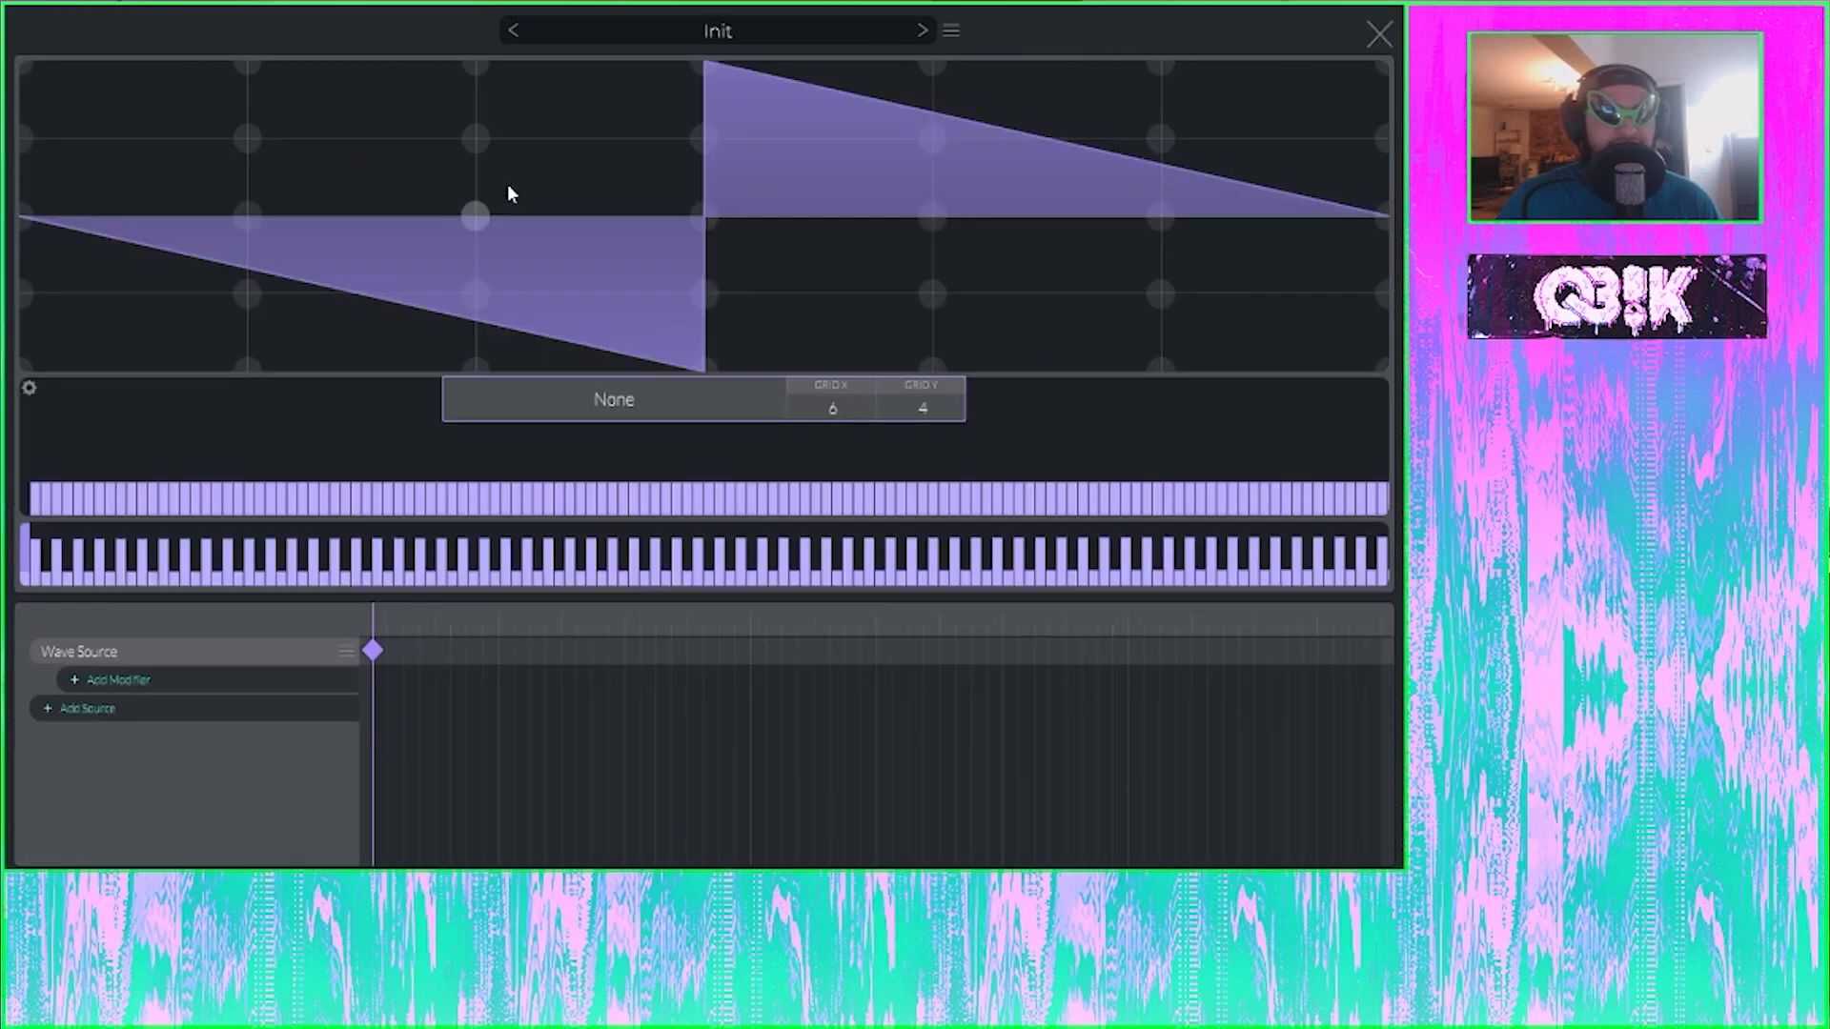
{"action": "left_click", "coordinate": [1388, 40]}
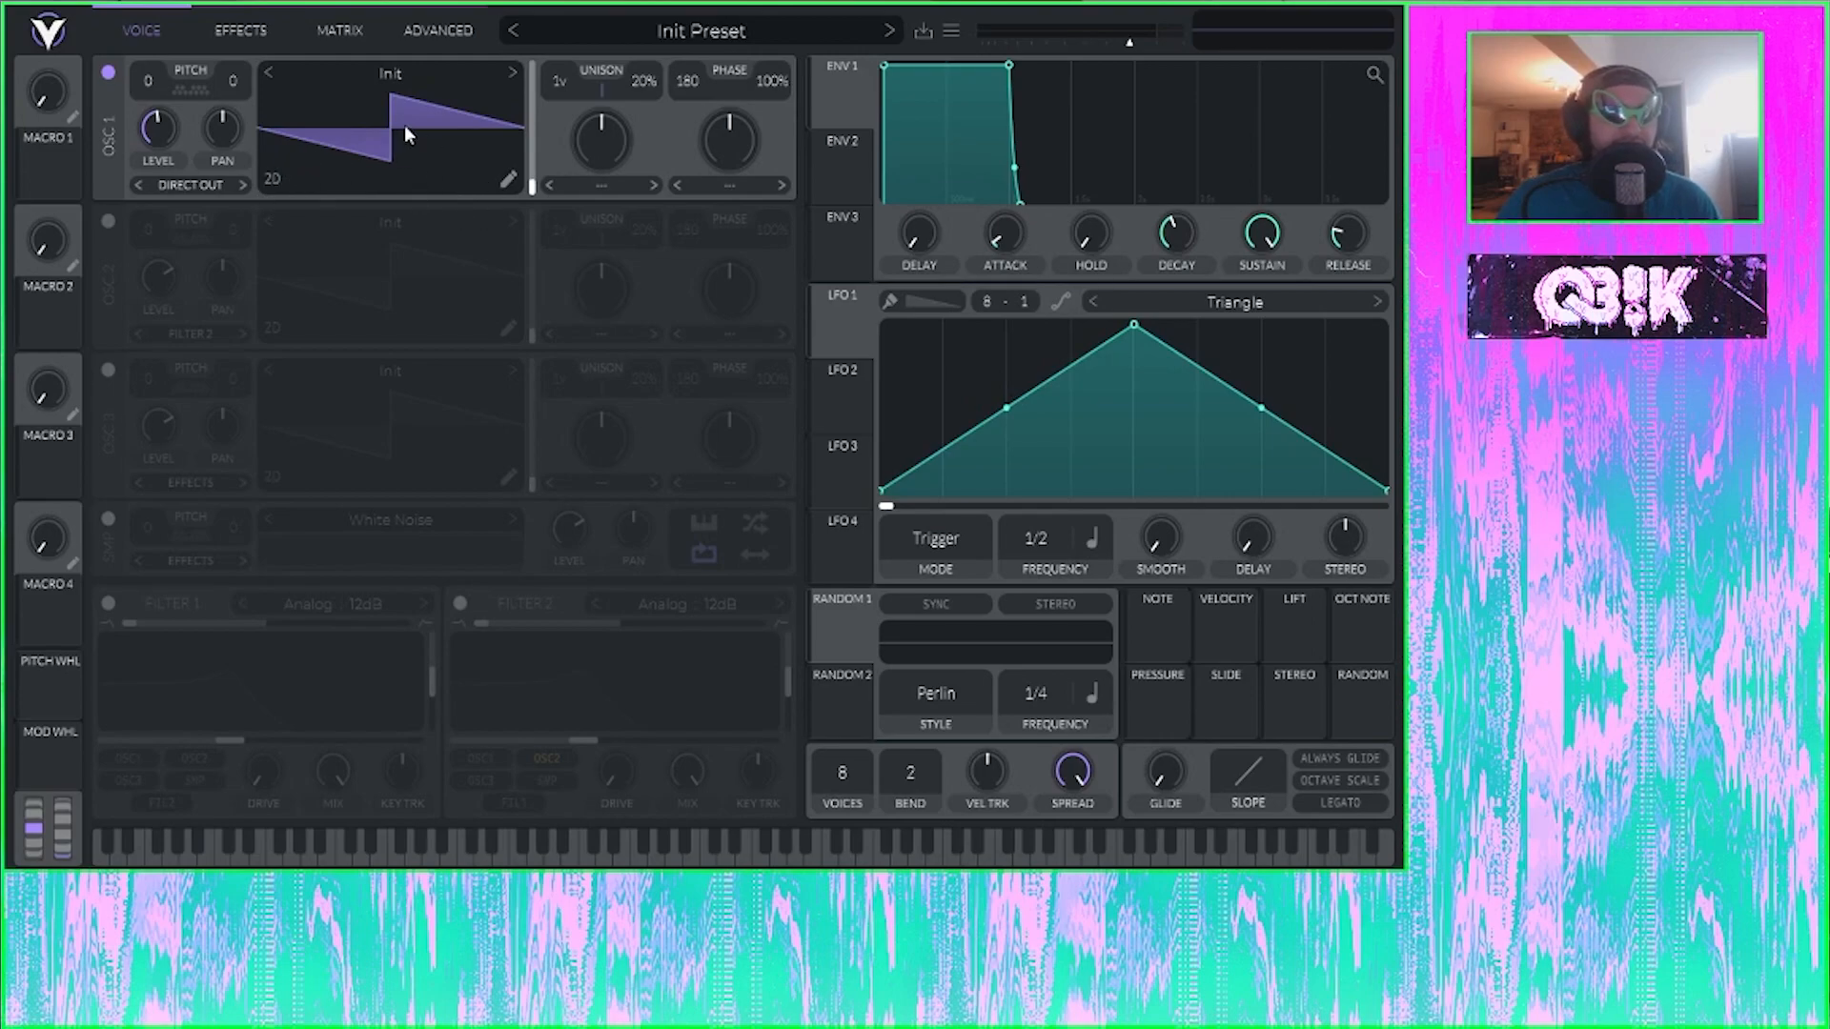
Step: Browse the User folder of wavetables for oscillator 1 without loading one
{"action": "left_click", "coordinate": [383, 76]}
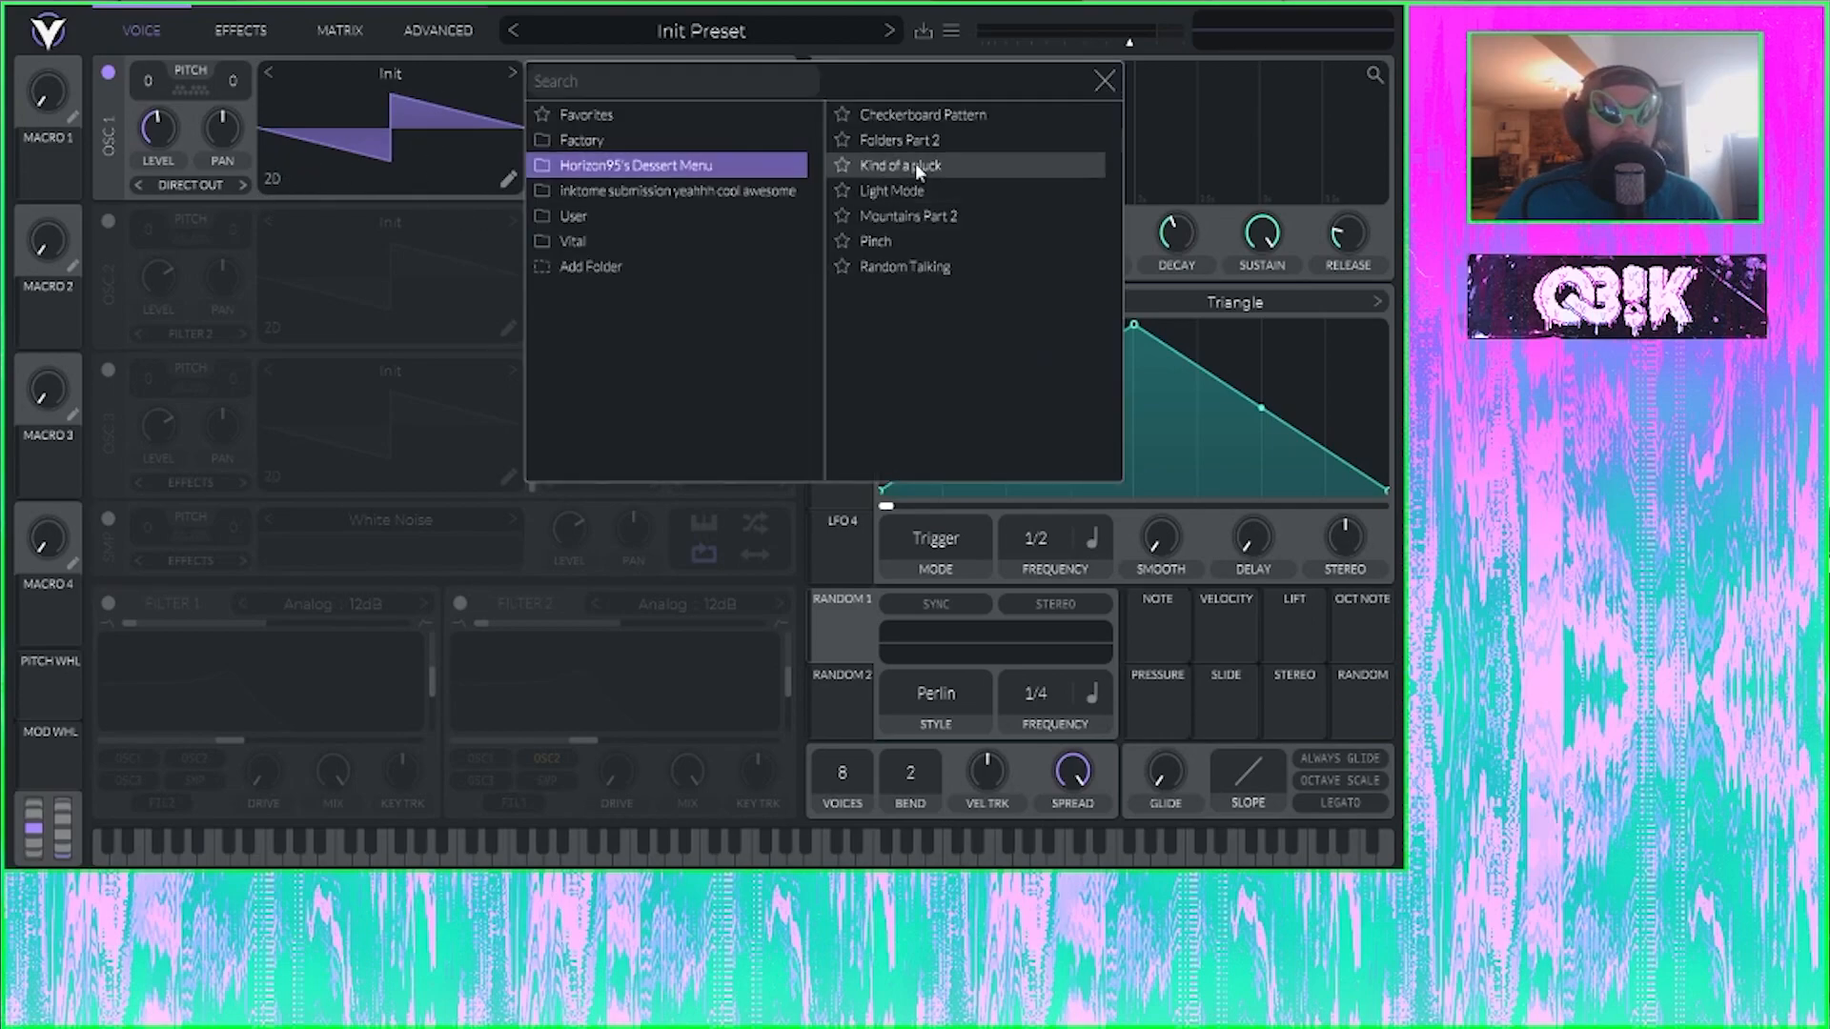
{"action": "left_click", "coordinate": [656, 213]}
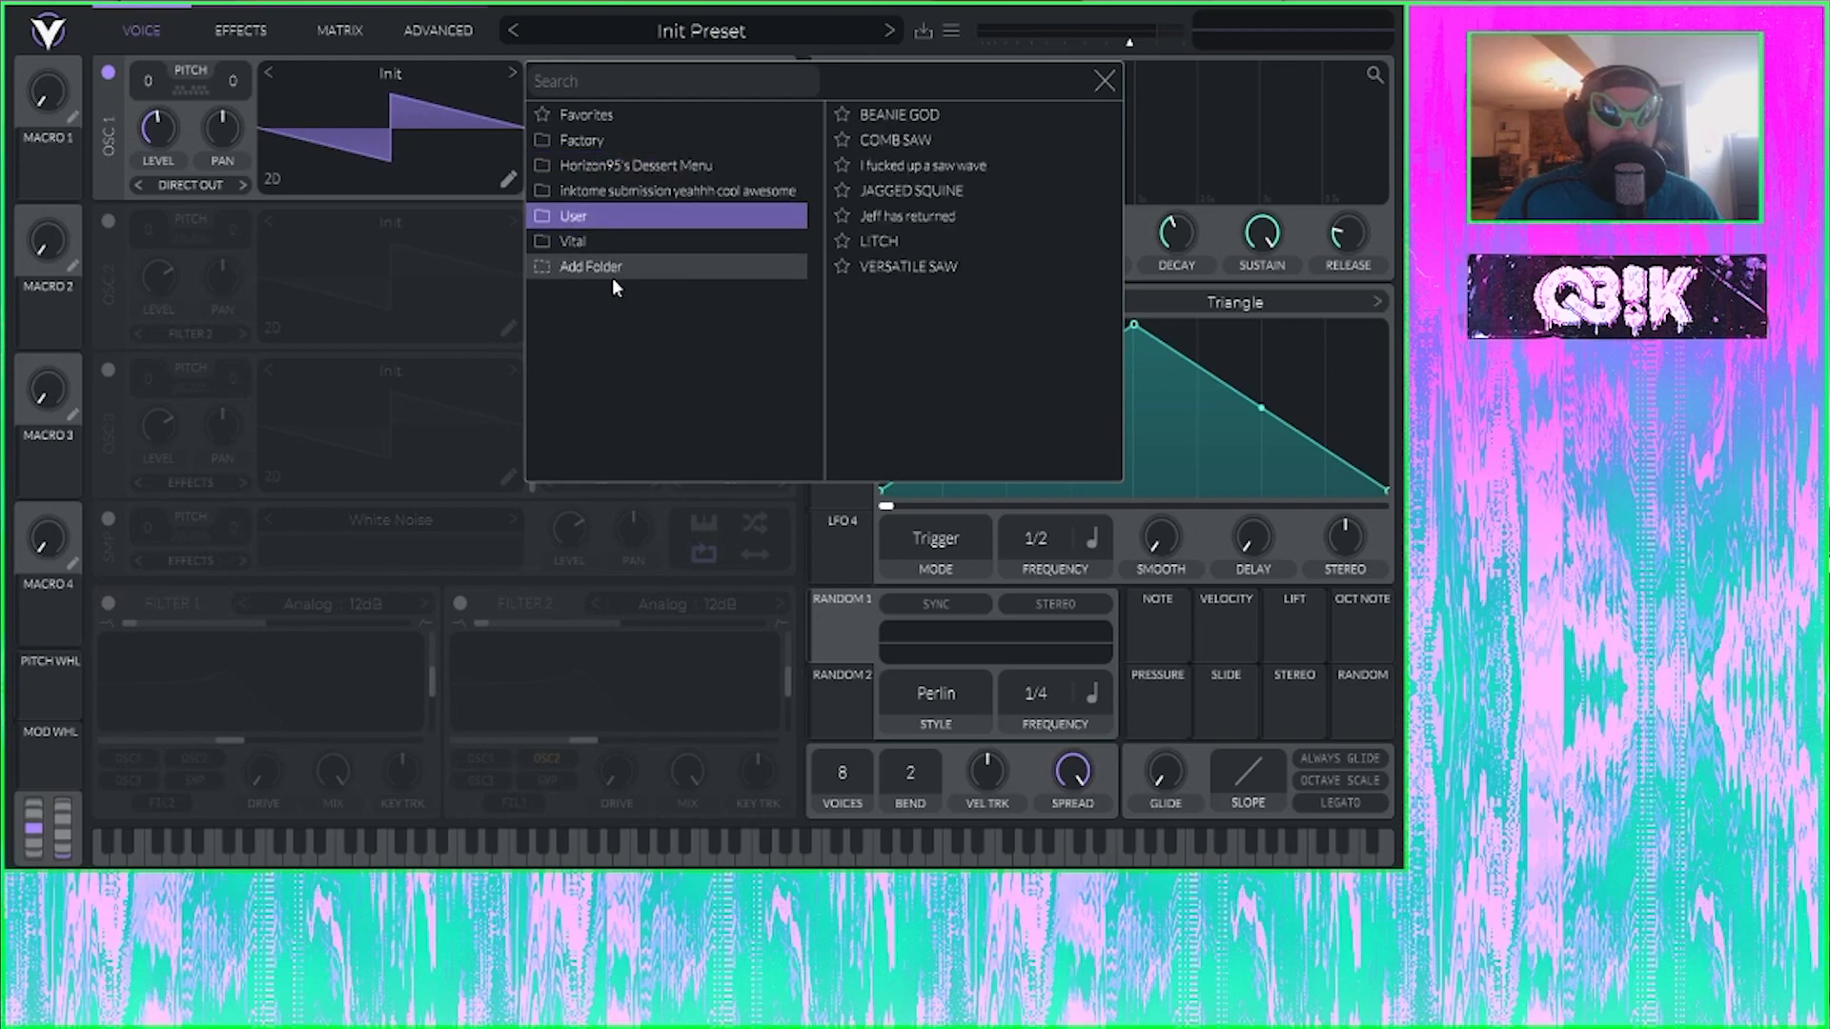
{"action": "left_click", "coordinate": [1106, 82]}
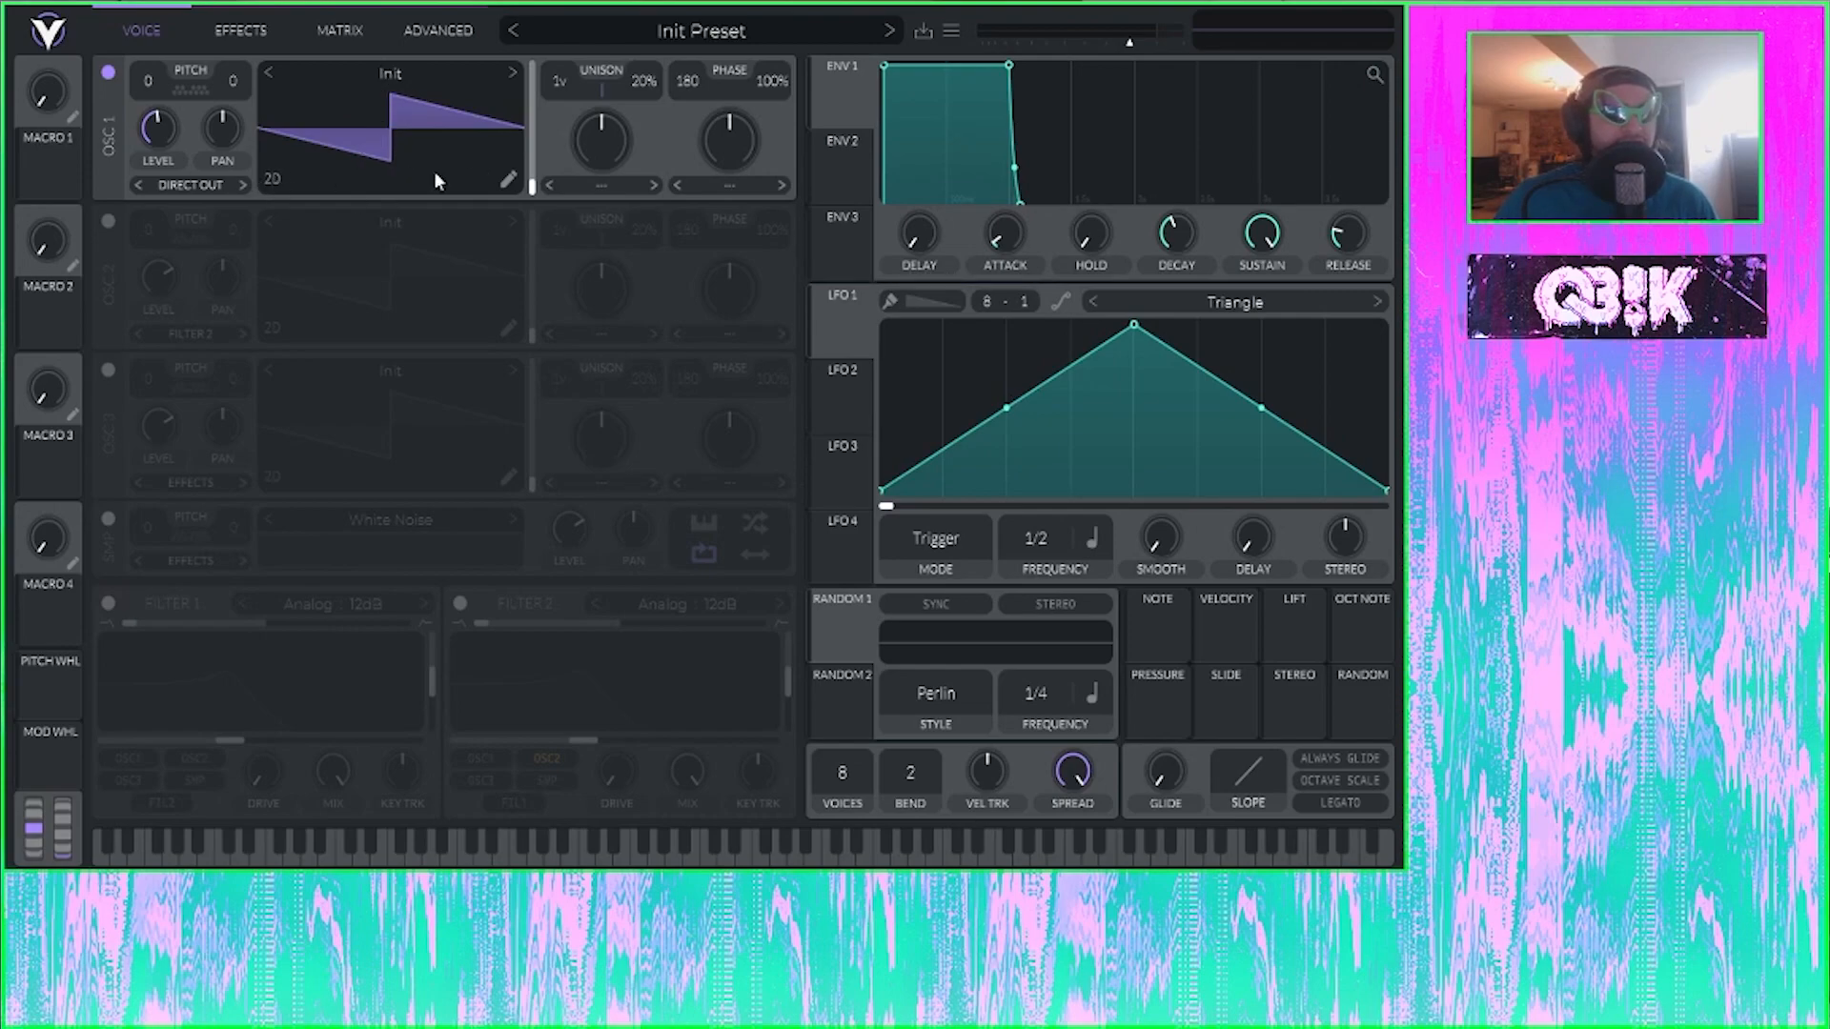
Step: Cycle oscillator 1's wavetable display through the 3D and SP views and back to 2D
{"action": "left_click", "coordinate": [271, 180]}
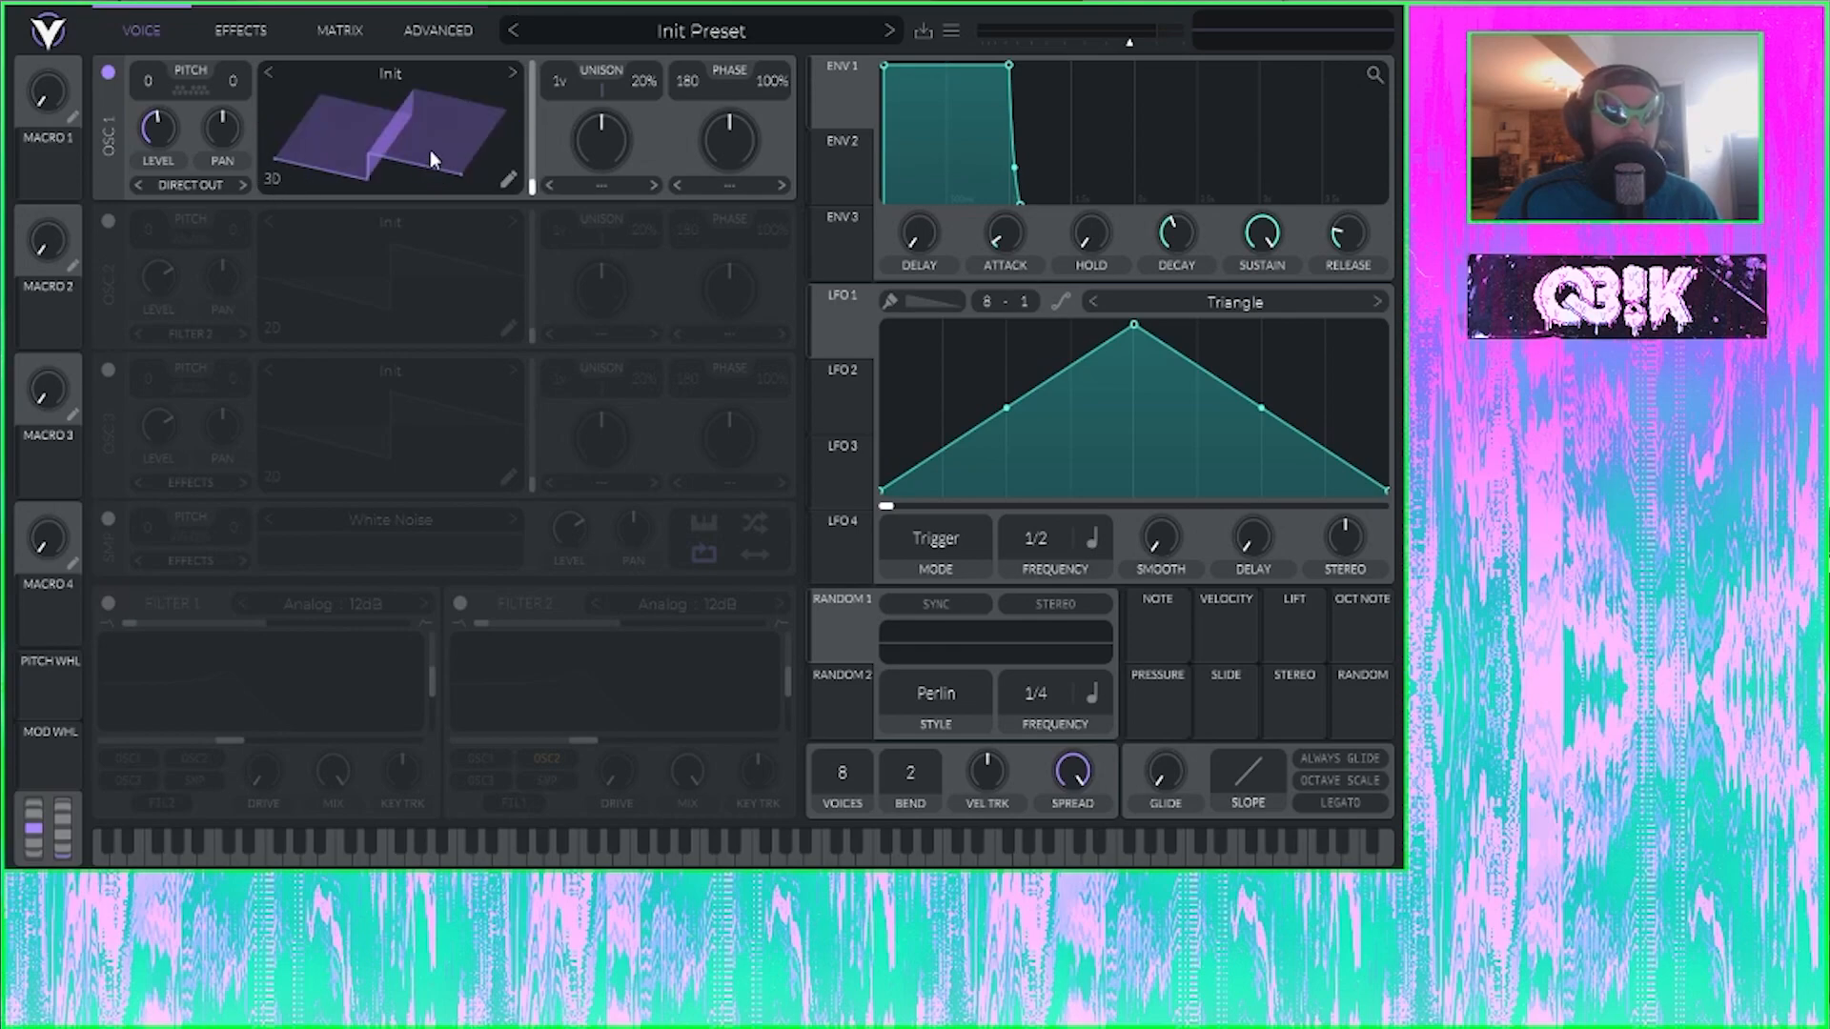
{"action": "left_click", "coordinate": [277, 177]}
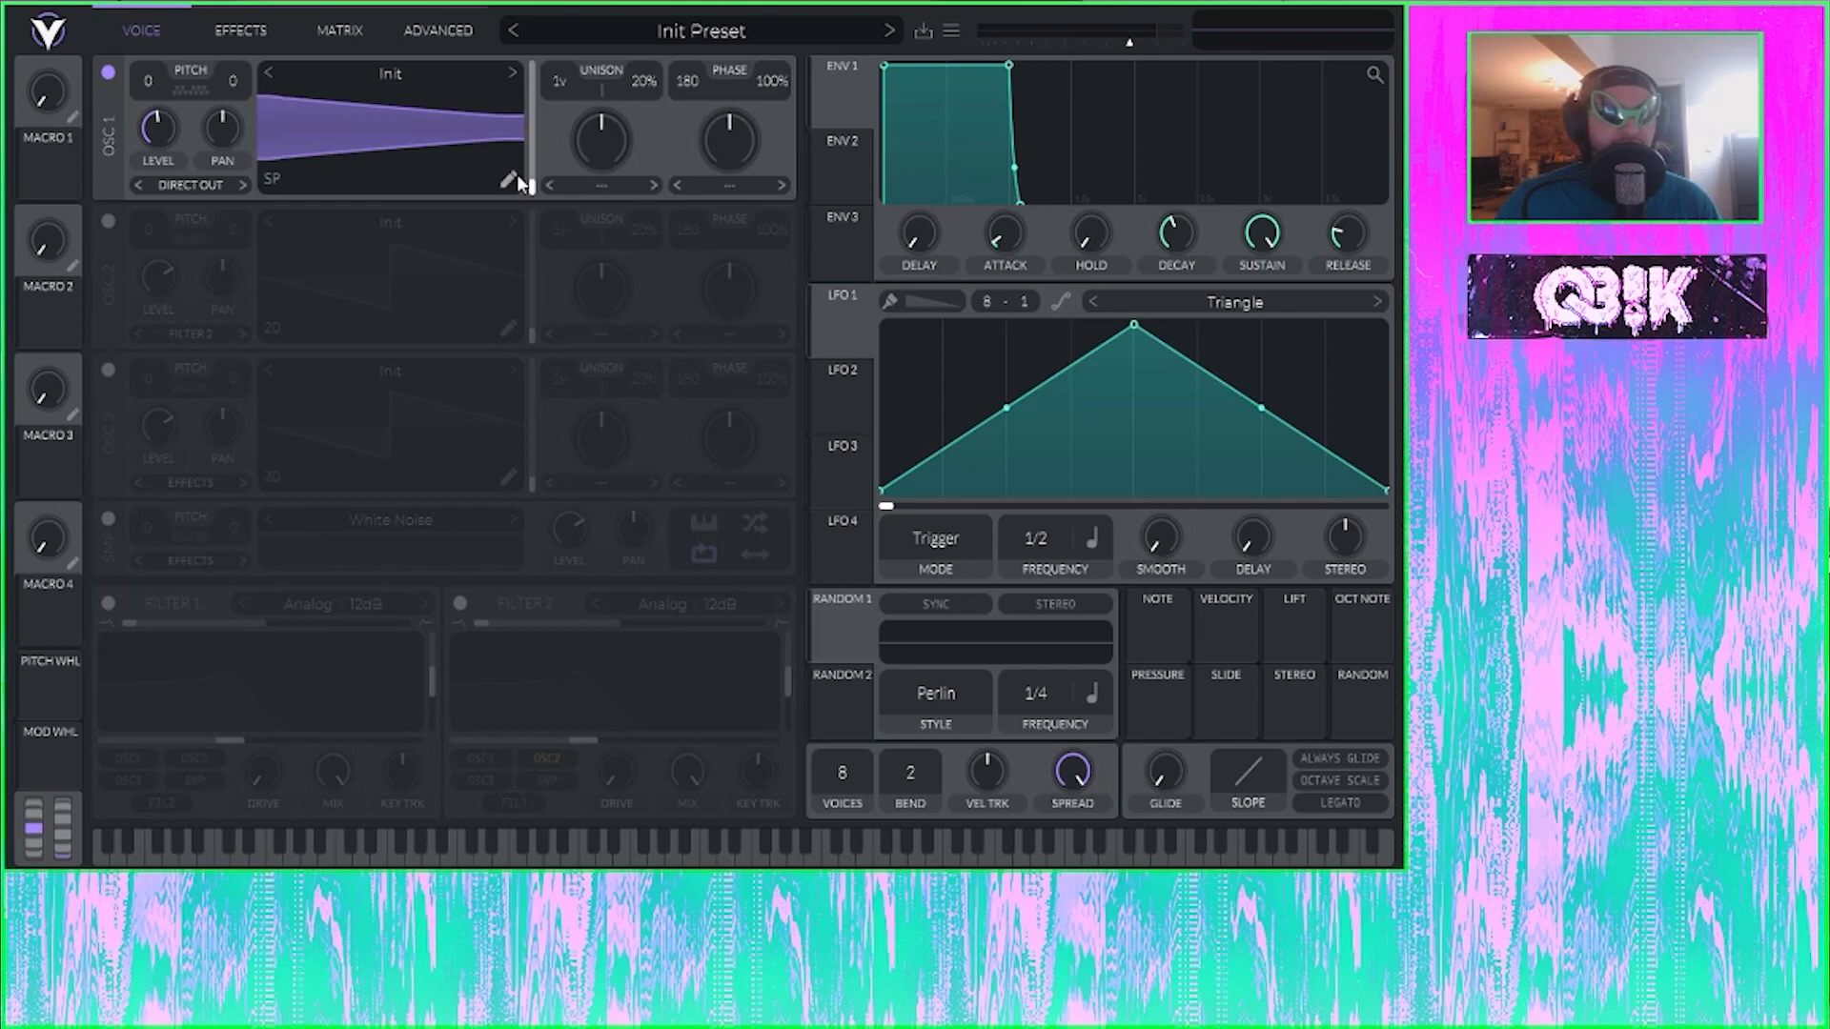
{"action": "mouse_move", "coordinate": [530, 186]}
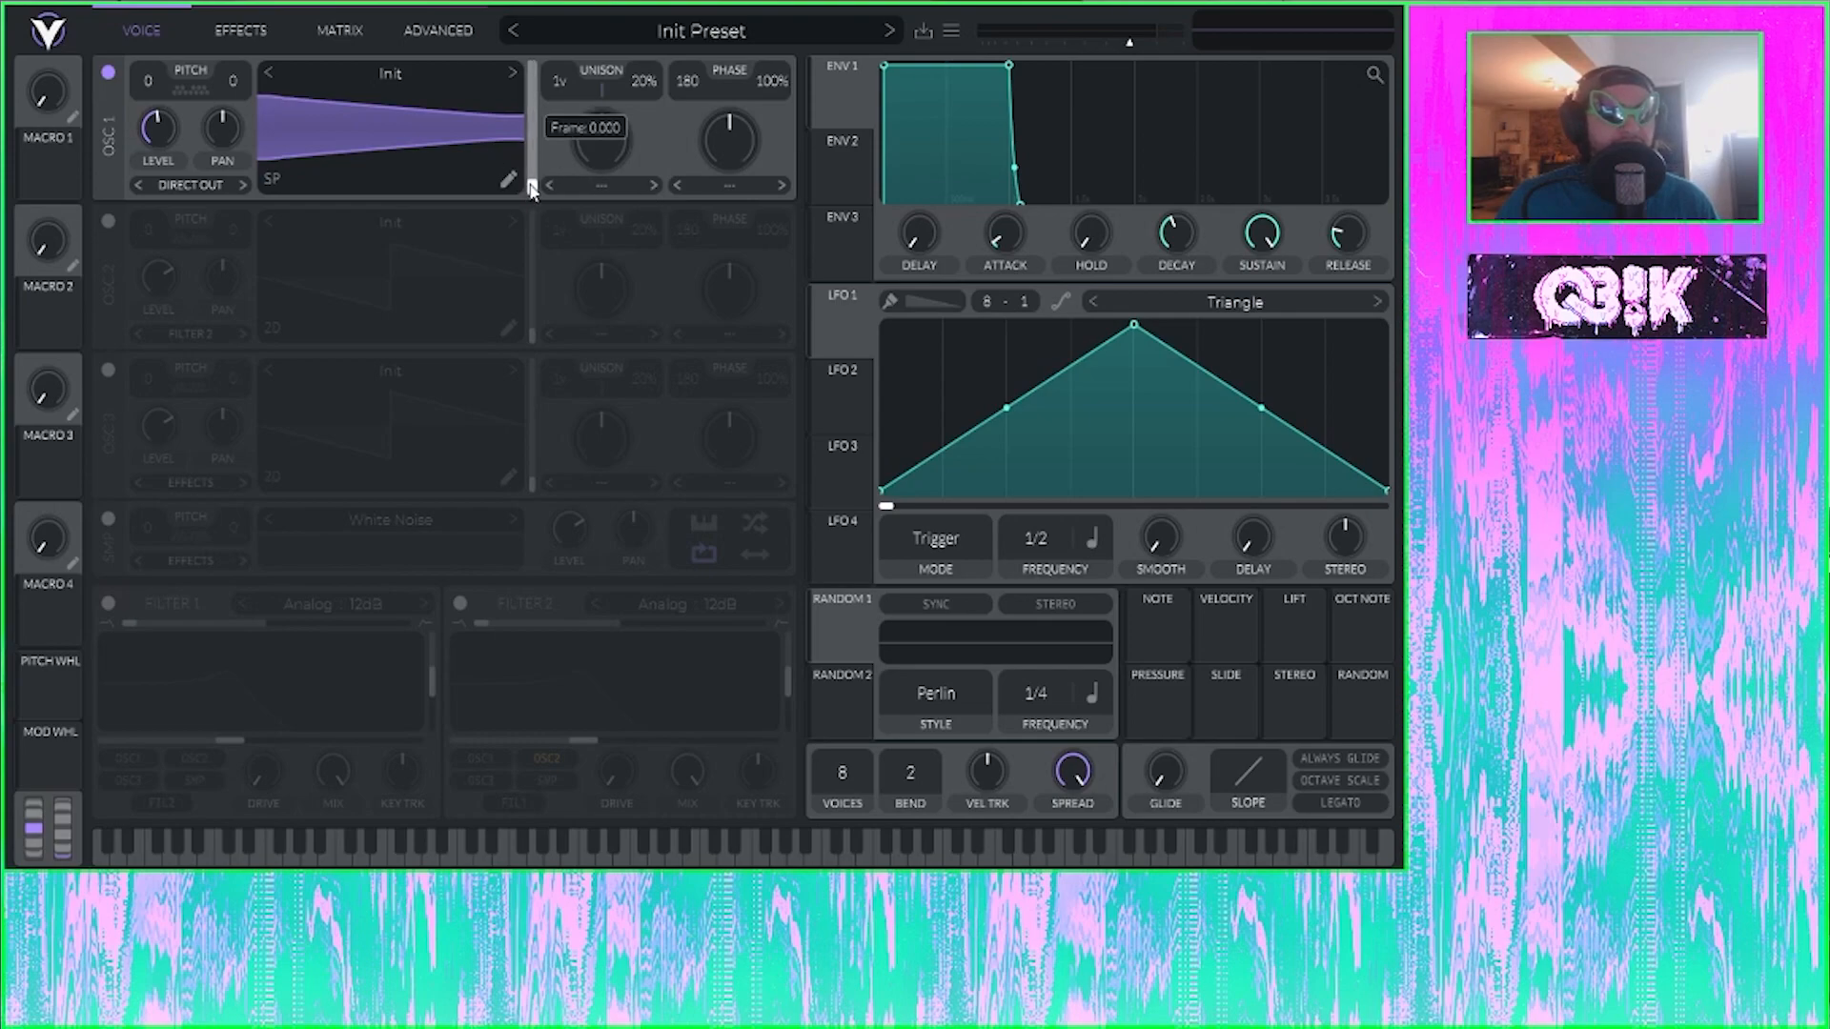
{"action": "left_click", "coordinate": [274, 180]}
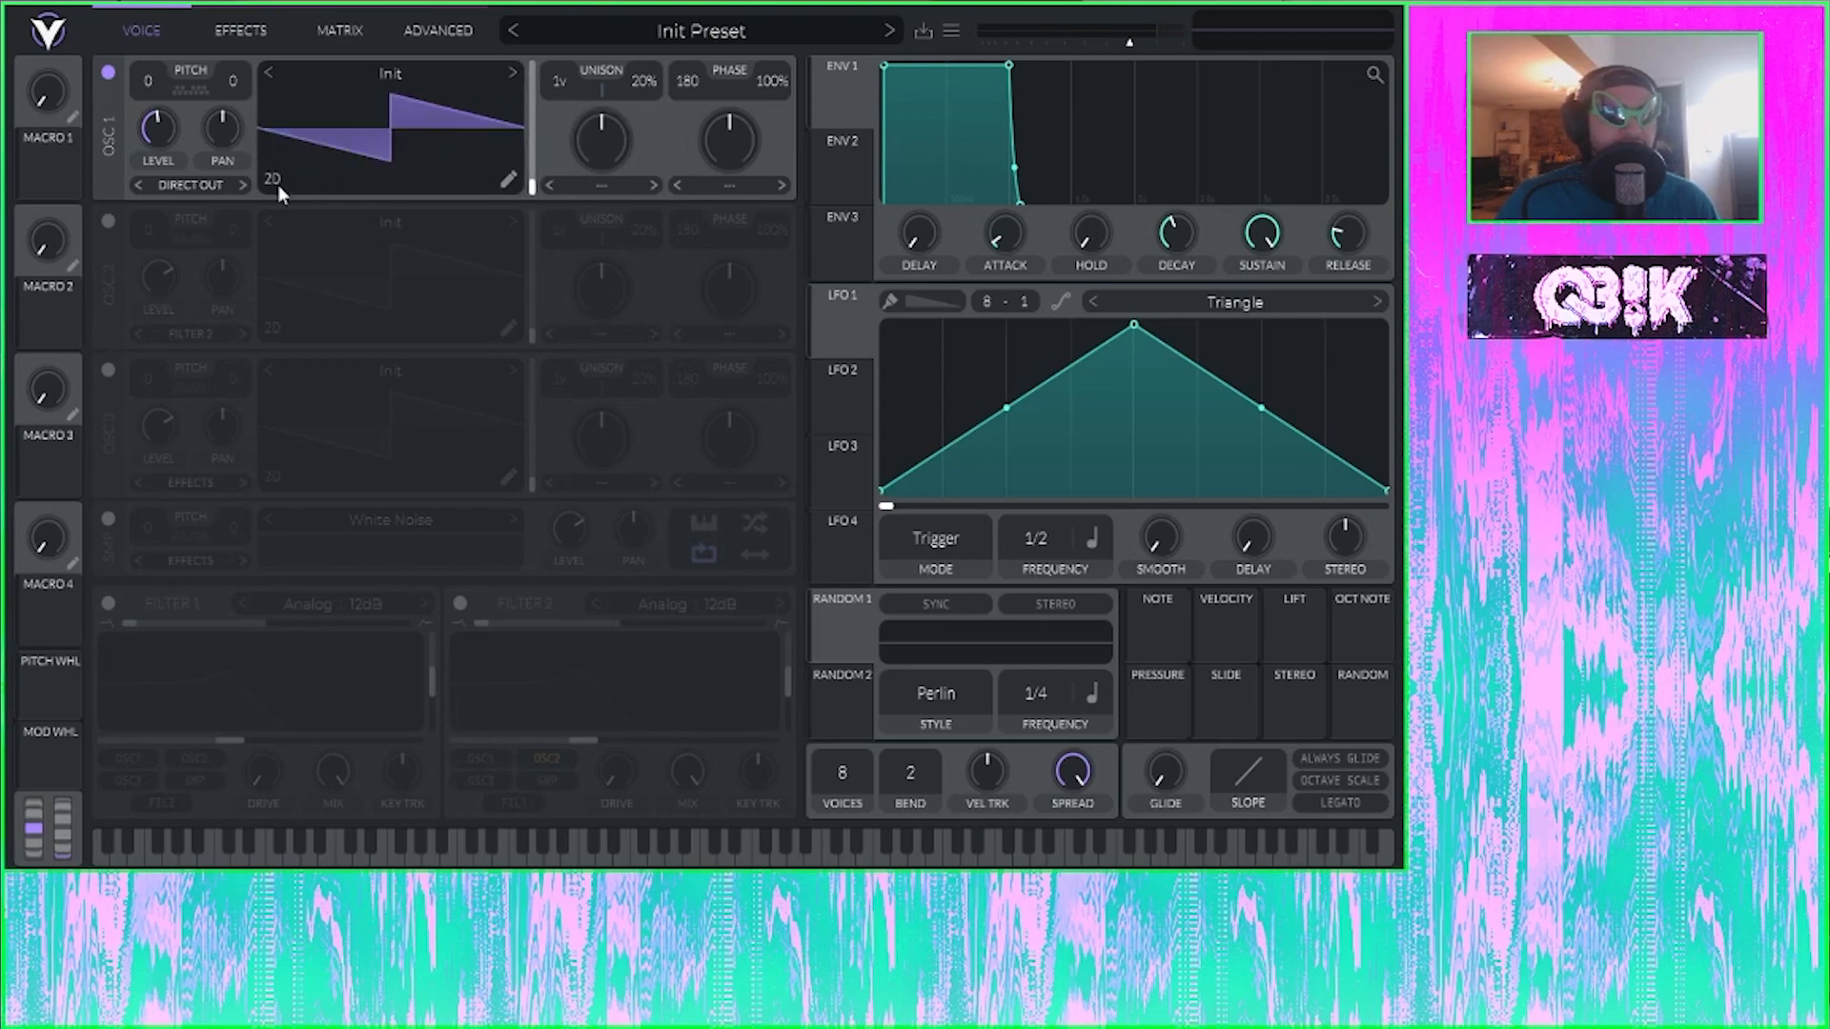
Step: Load the Basic Shapes wavetable from the Factory folder into oscillator 1
{"action": "mouse_move", "coordinate": [531, 184]}
{"action": "left_mouse_down"}
{"action": "mouse_move", "coordinate": [531, 74]}
{"action": "mouse_move", "coordinate": [521, 209]}
{"action": "left_mouse_up"}
{"action": "left_click", "coordinate": [457, 72]}
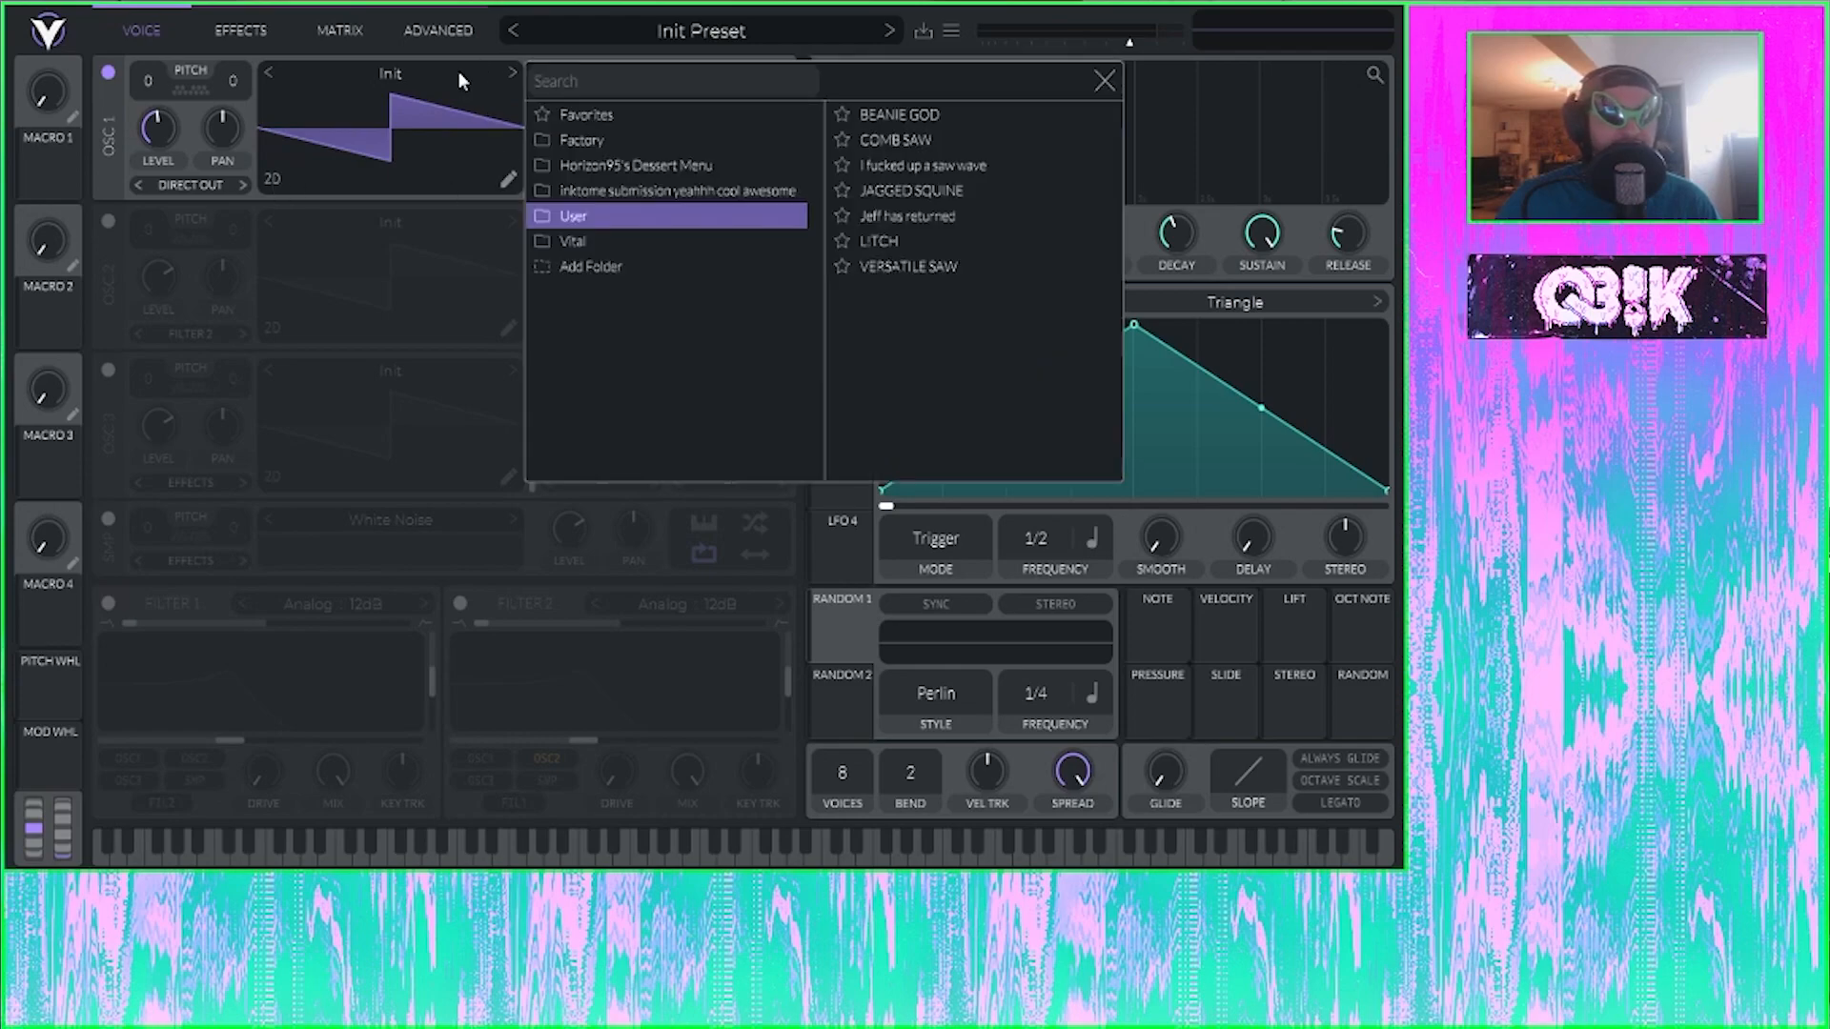
{"action": "left_click", "coordinate": [633, 141]}
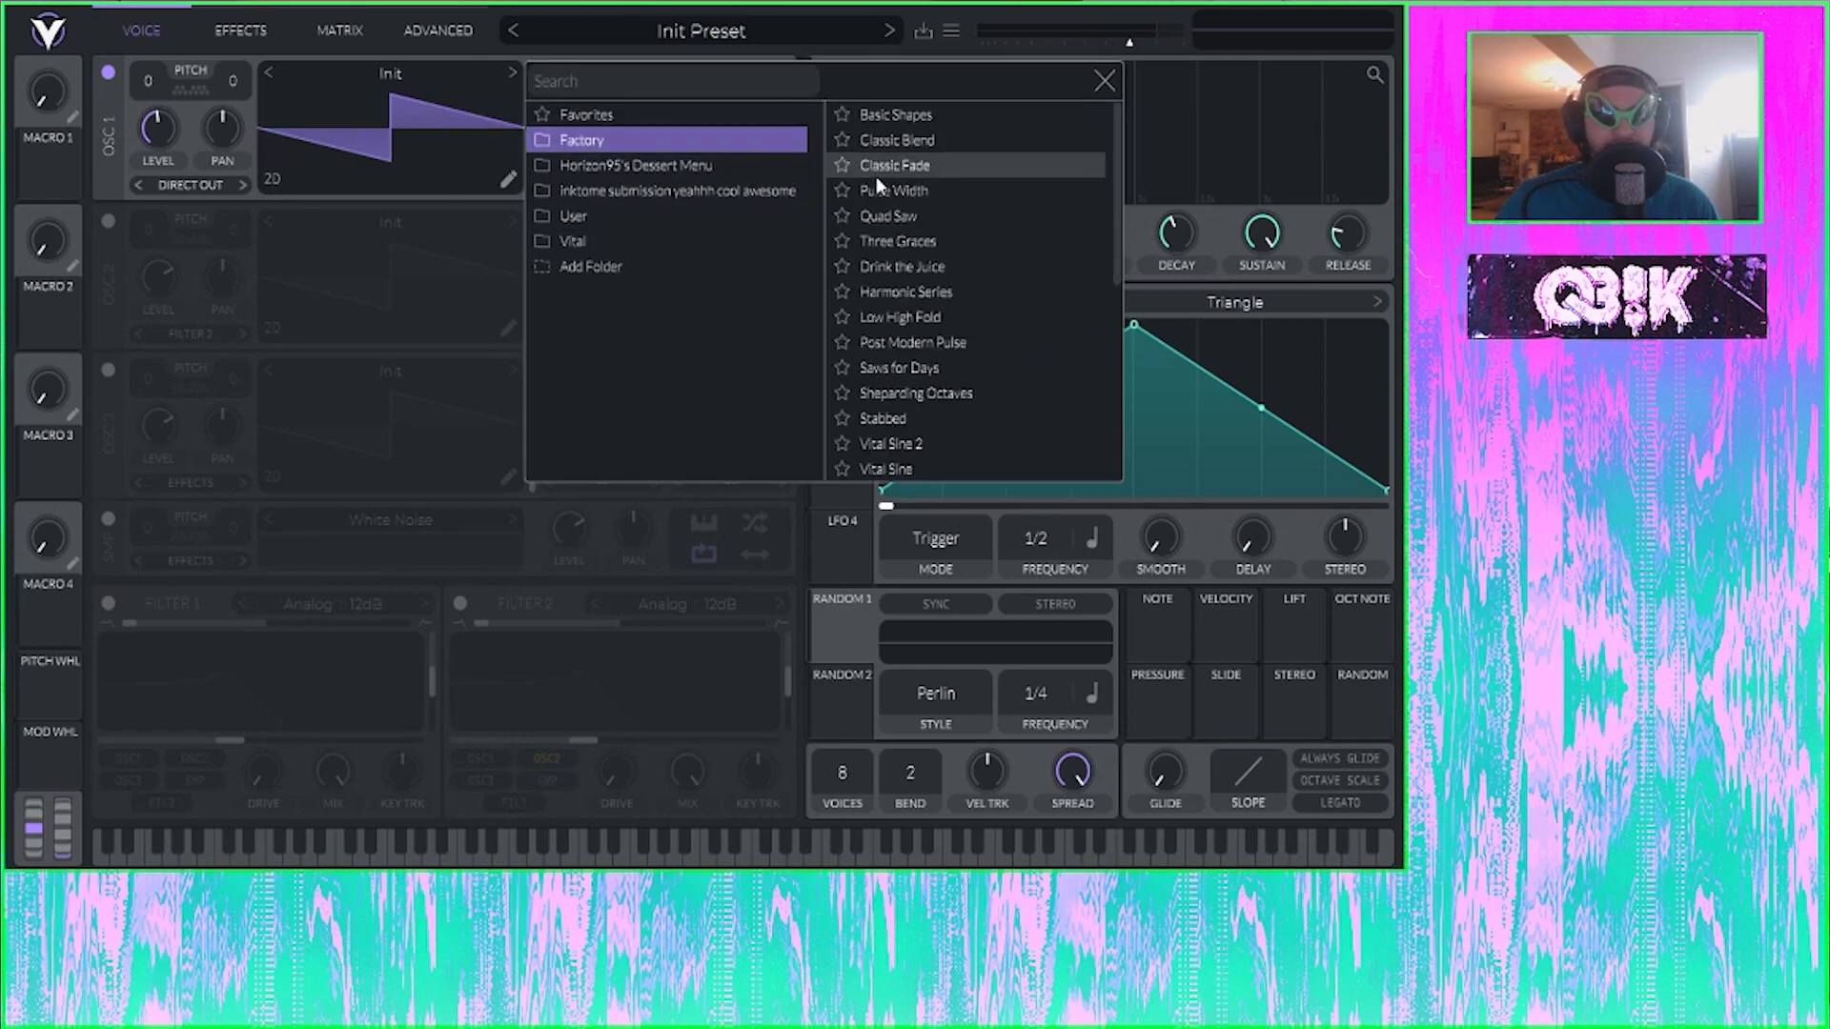
{"action": "left_click", "coordinate": [896, 115]}
{"action": "left_click", "coordinate": [423, 145]}
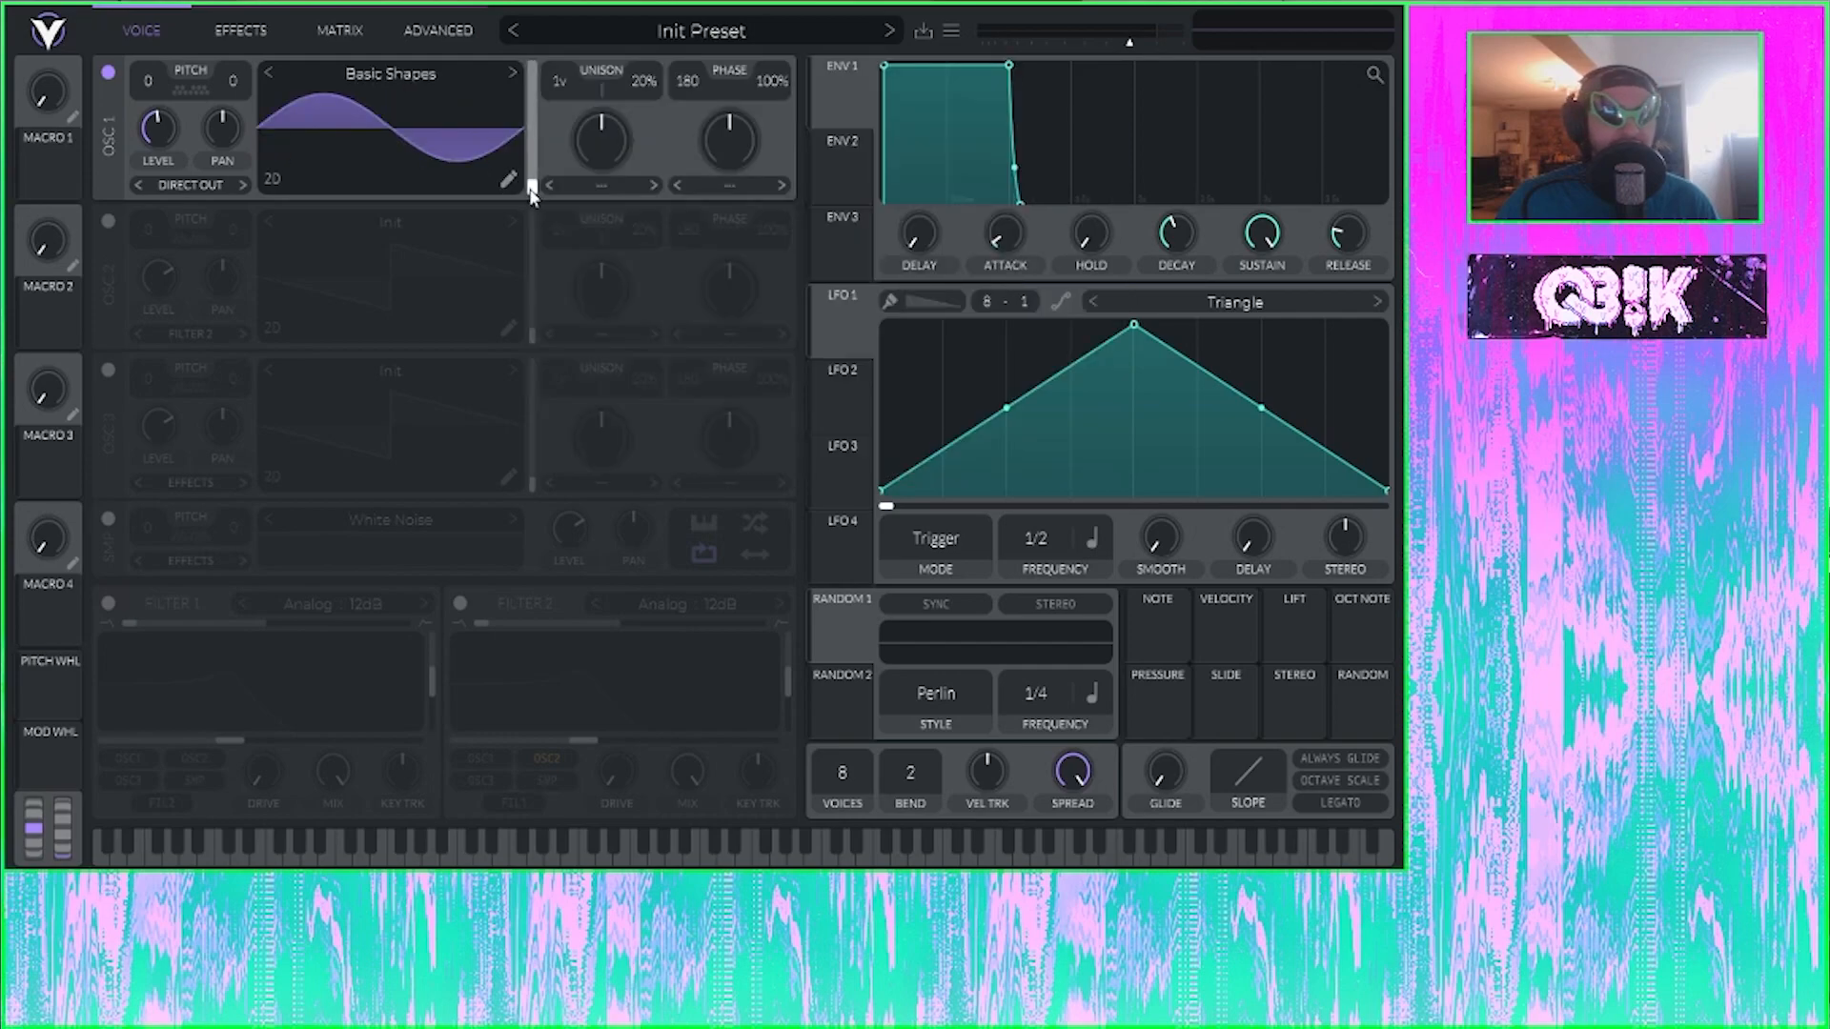
Step: Move oscillator 1's wavetable position to about frame 48.58
{"action": "left_click_drag", "start_coordinate": [527, 186], "coordinate": [522, 245]}
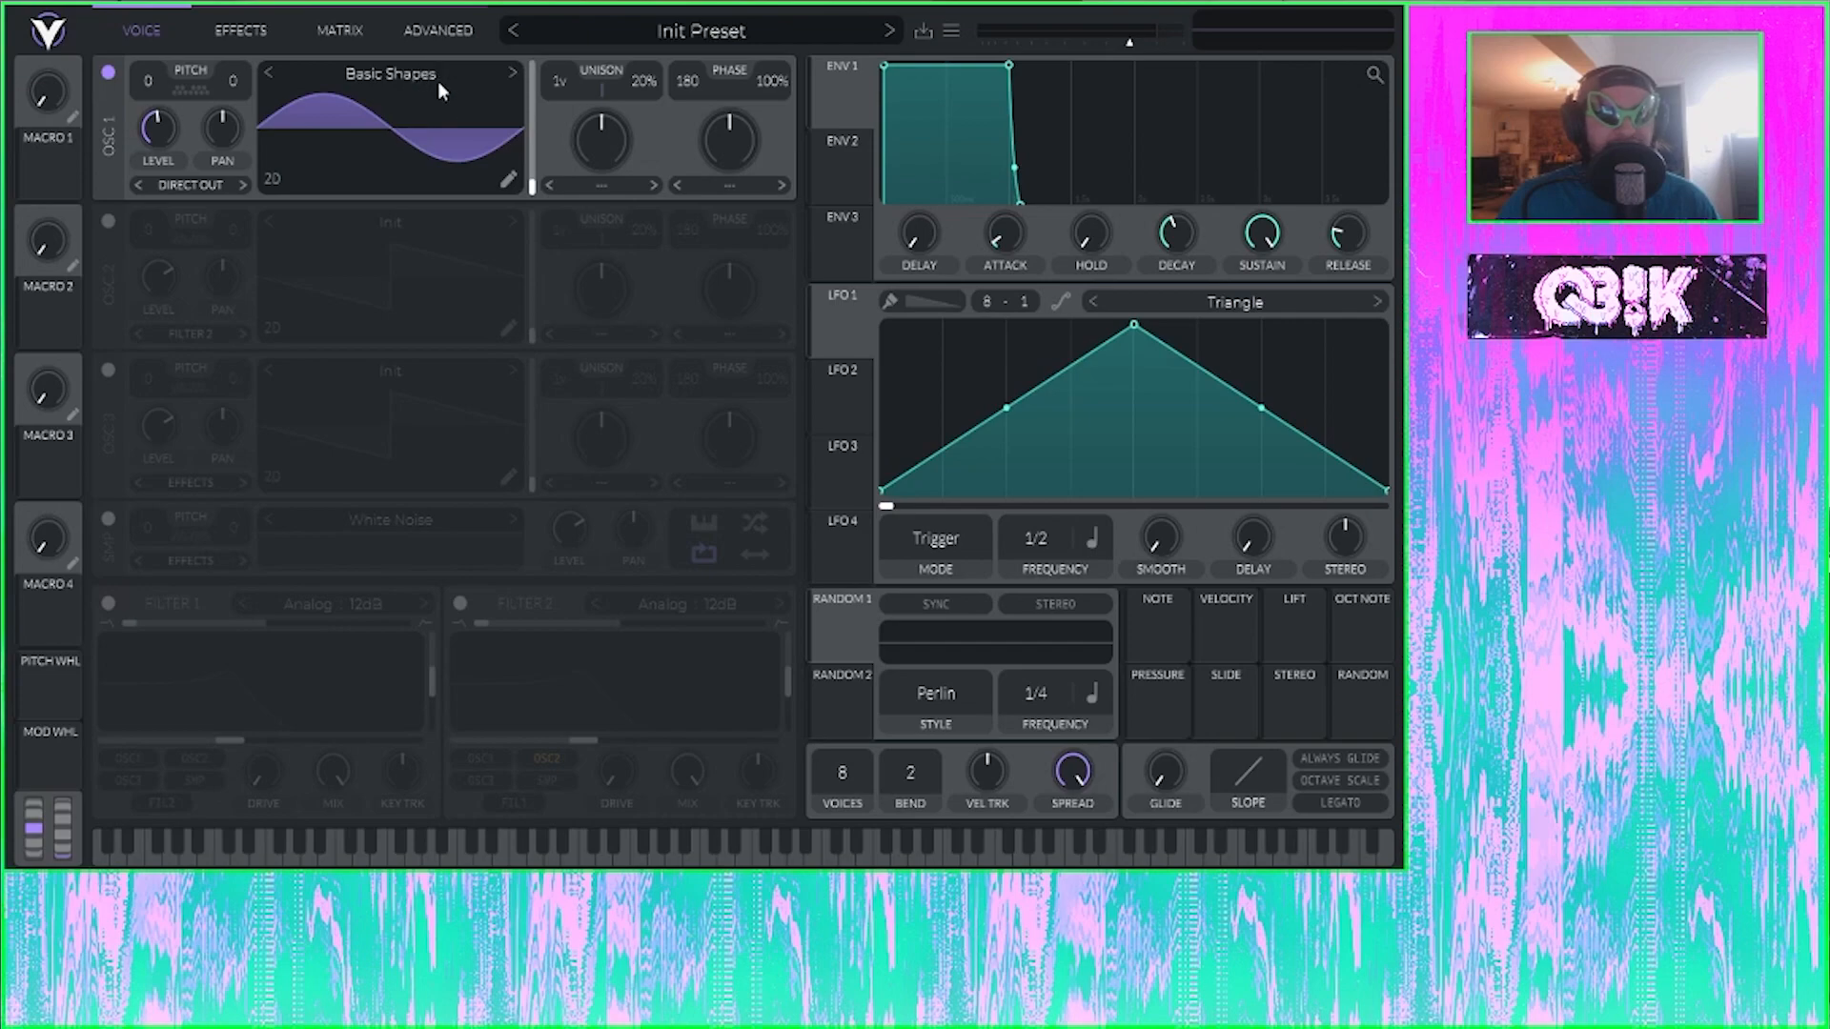
{"action": "left_click", "coordinate": [535, 182]}
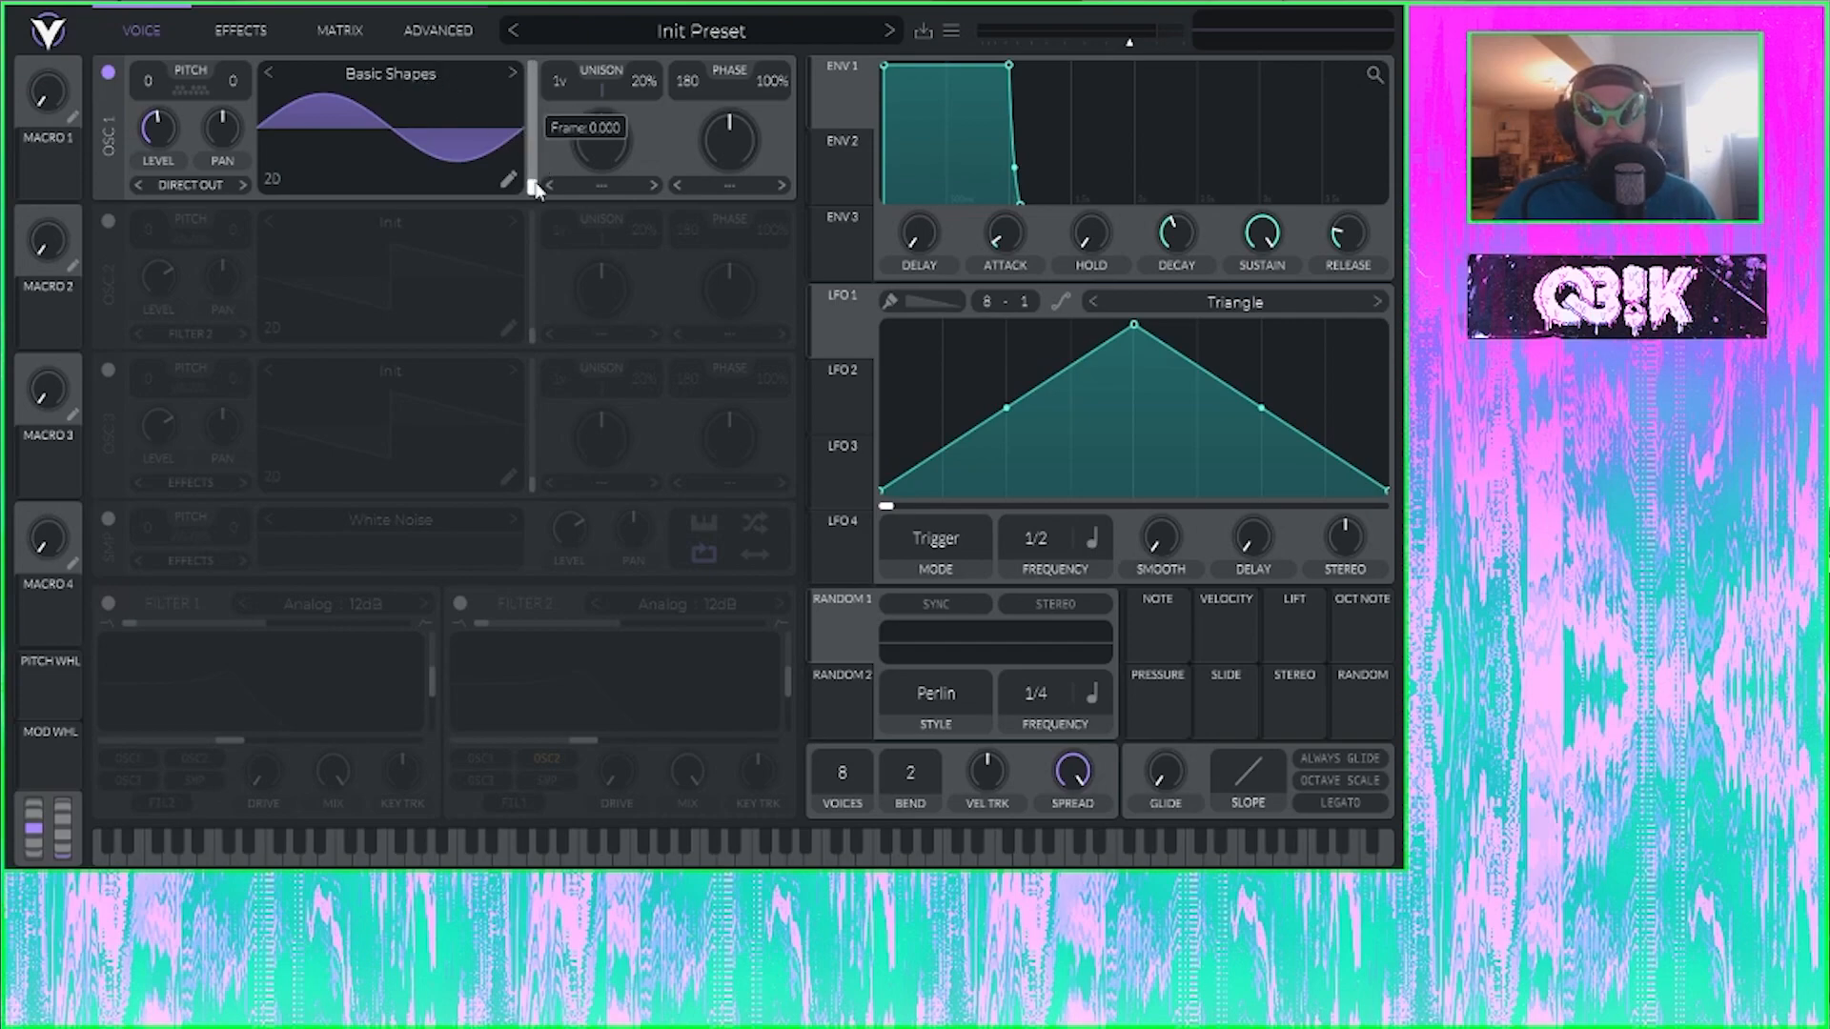
{"action": "mouse_move", "coordinate": [533, 181]}
{"action": "left_mouse_down"}
{"action": "mouse_move", "coordinate": [545, 90]}
{"action": "mouse_move", "coordinate": [551, 158]}
{"action": "left_mouse_up"}
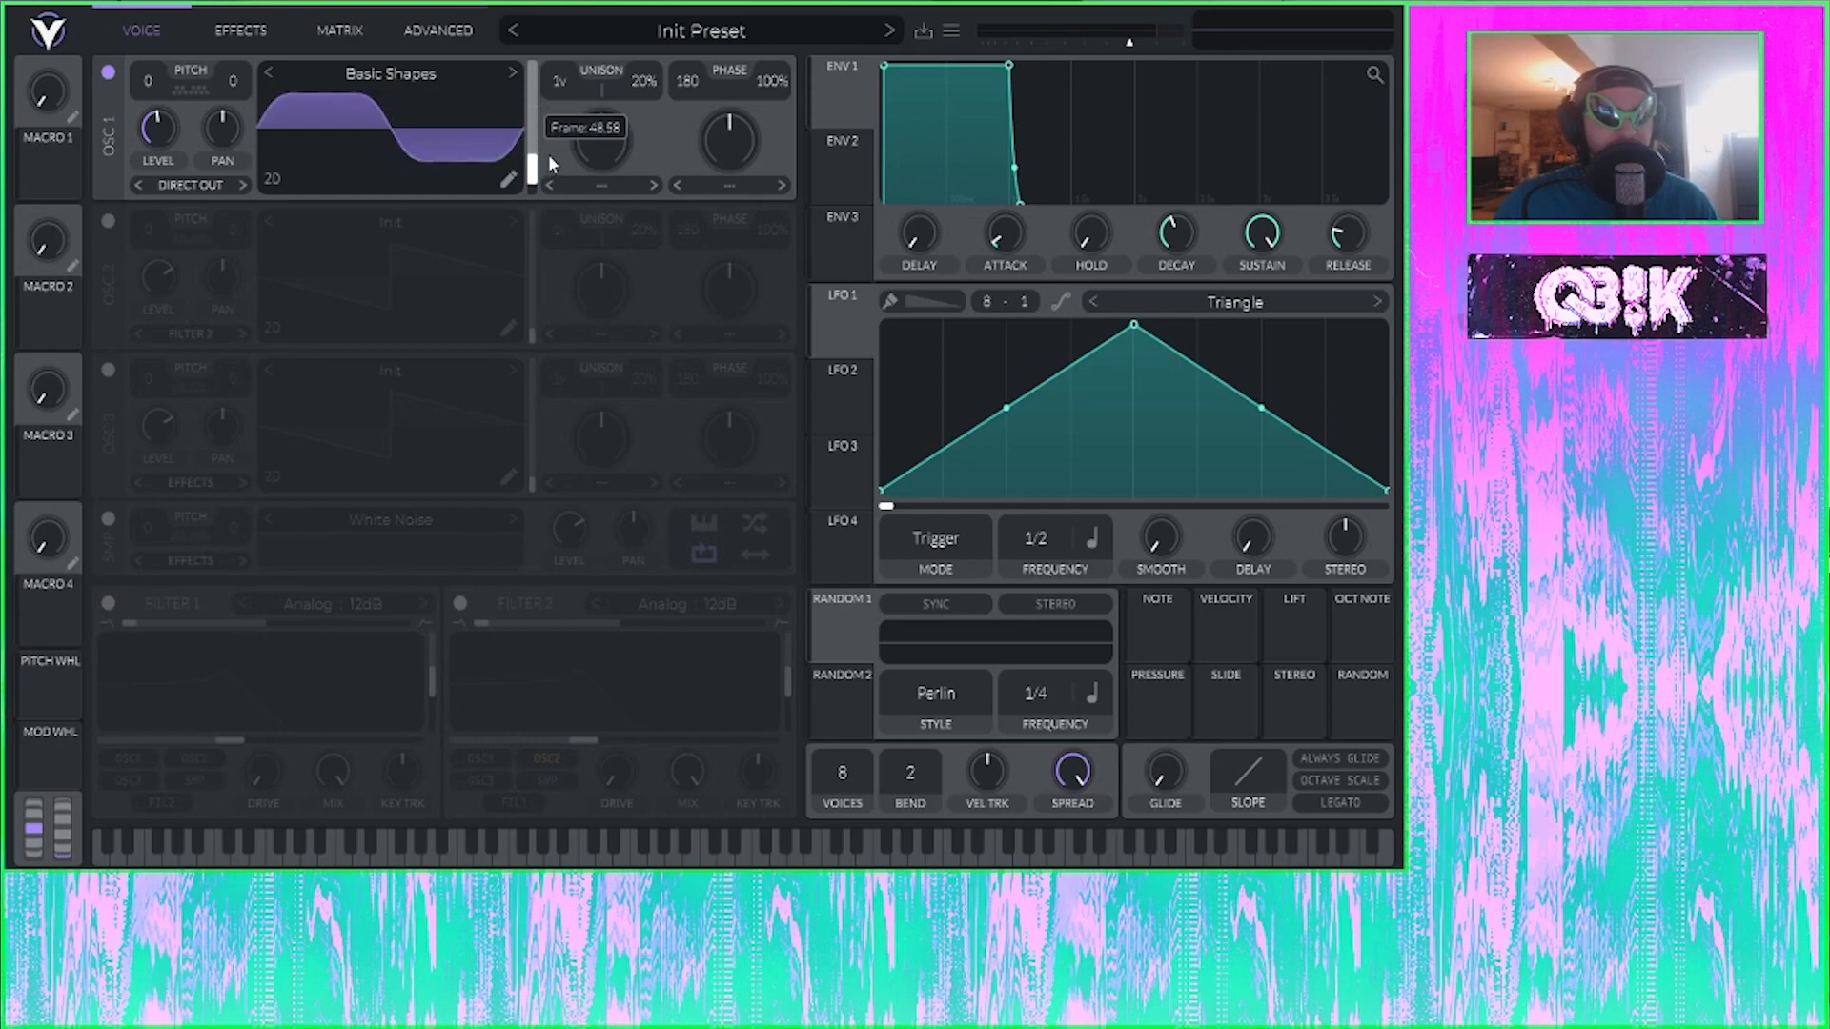
Step: Sweep oscillator 1's wavetable position through the saw and sine shapes, and move it to about frame 82.21 in the SP view
{"action": "mouse_move", "coordinate": [547, 155]}
{"action": "left_mouse_down"}
{"action": "mouse_move", "coordinate": [558, 33]}
{"action": "mouse_move", "coordinate": [547, 136]}
{"action": "mouse_move", "coordinate": [542, 99]}
{"action": "mouse_move", "coordinate": [528, 111]}
{"action": "mouse_move", "coordinate": [540, 17]}
{"action": "mouse_move", "coordinate": [532, 138]}
{"action": "left_mouse_up"}
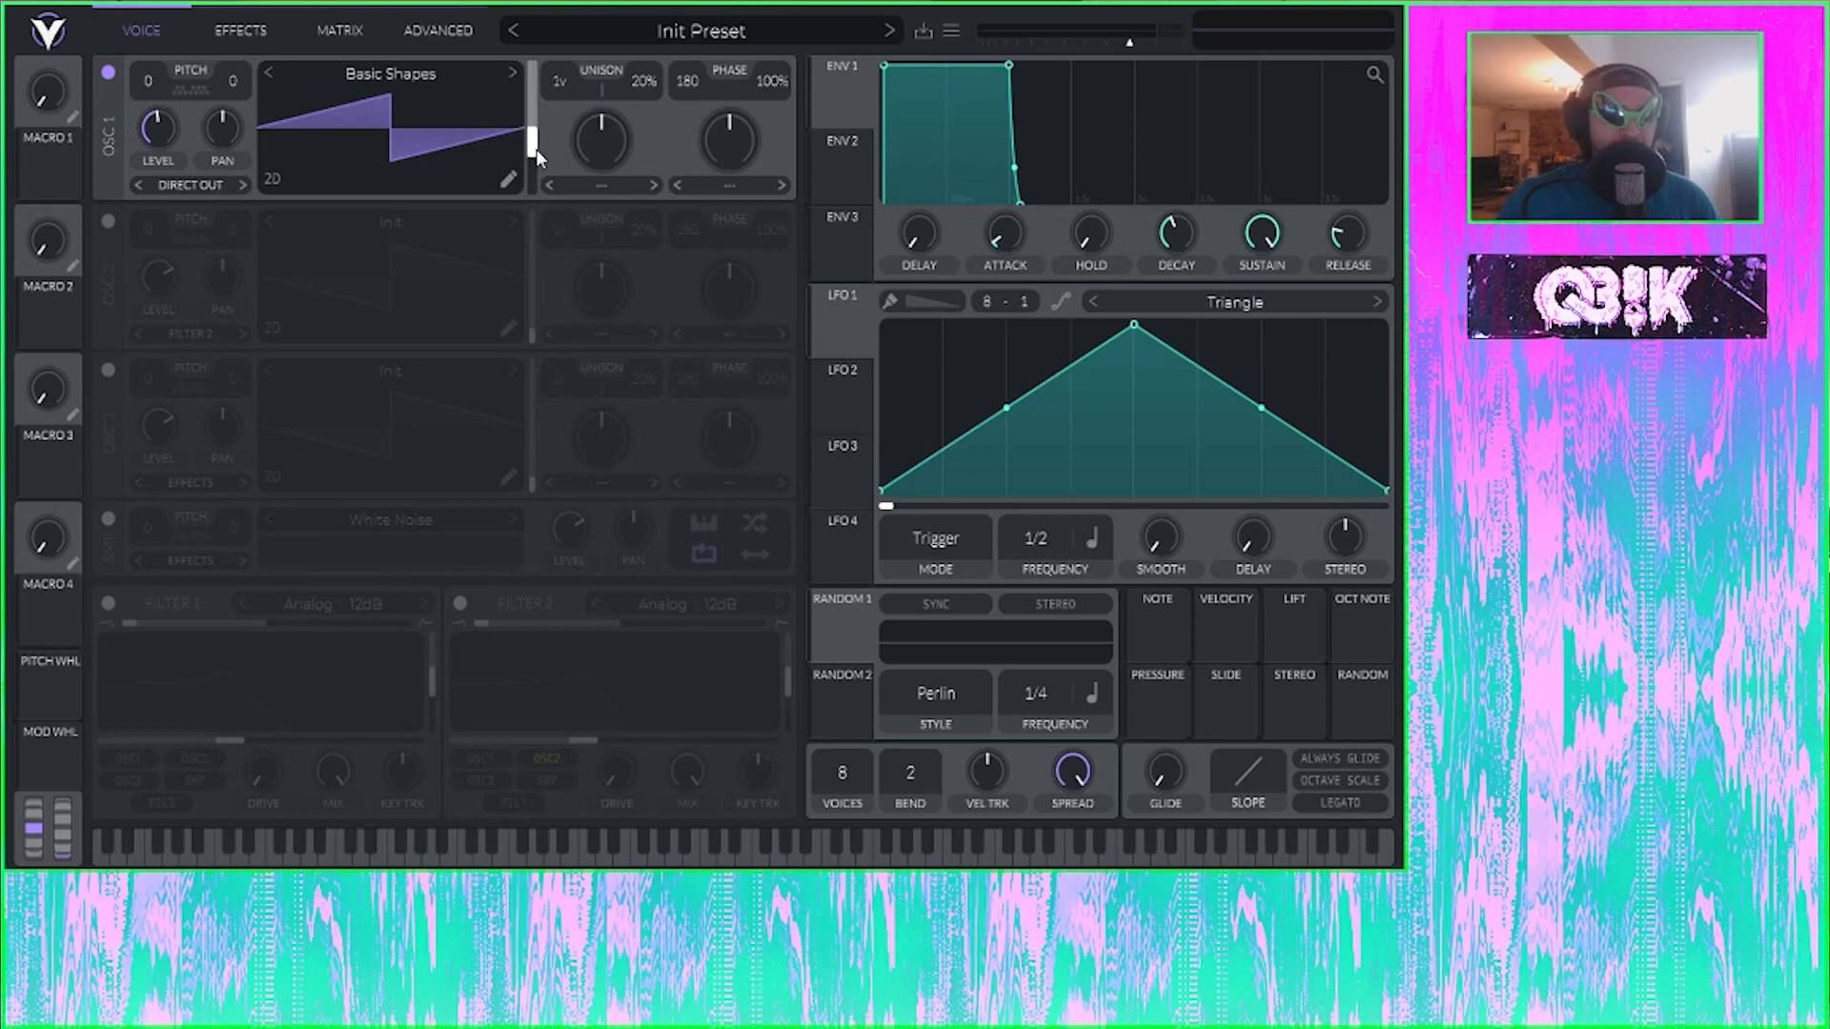
{"action": "left_click_drag", "start_coordinate": [535, 152], "coordinate": [532, 191]}
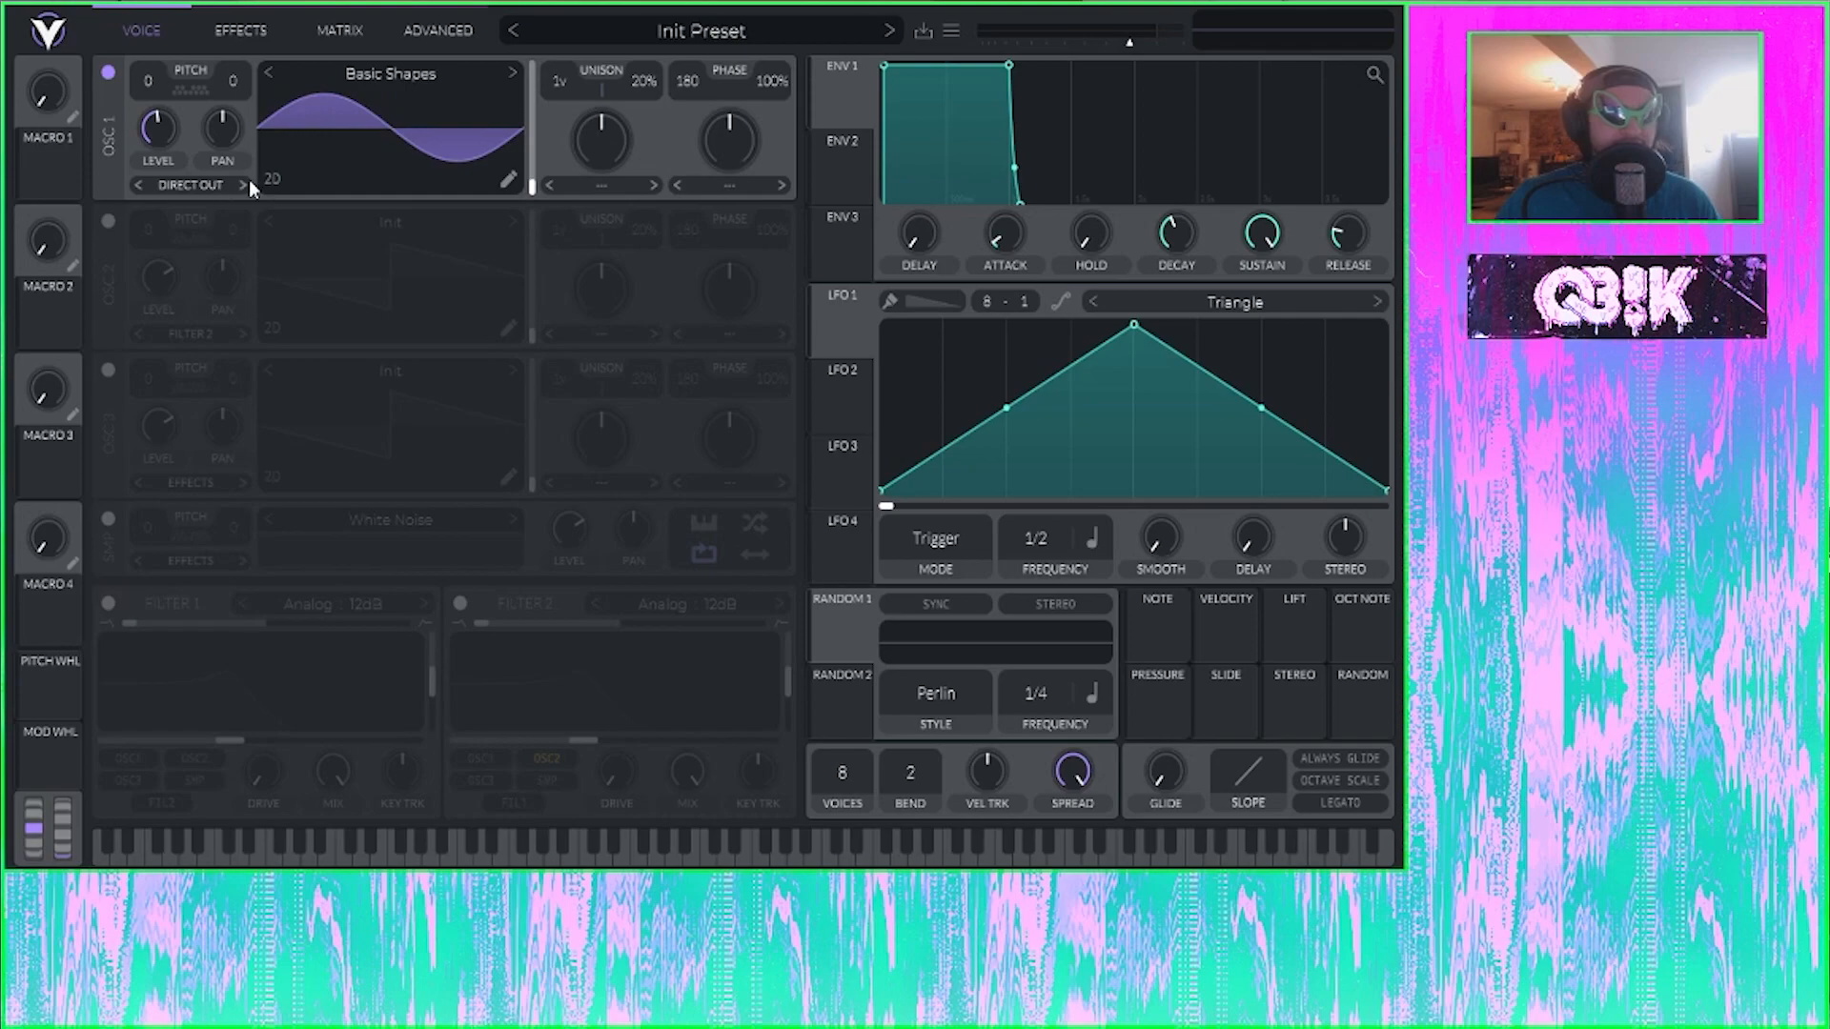
{"action": "left_click", "coordinate": [273, 180]}
{"action": "left_click", "coordinate": [280, 186]}
{"action": "left_click_drag", "start_coordinate": [534, 176], "coordinate": [545, 135]}
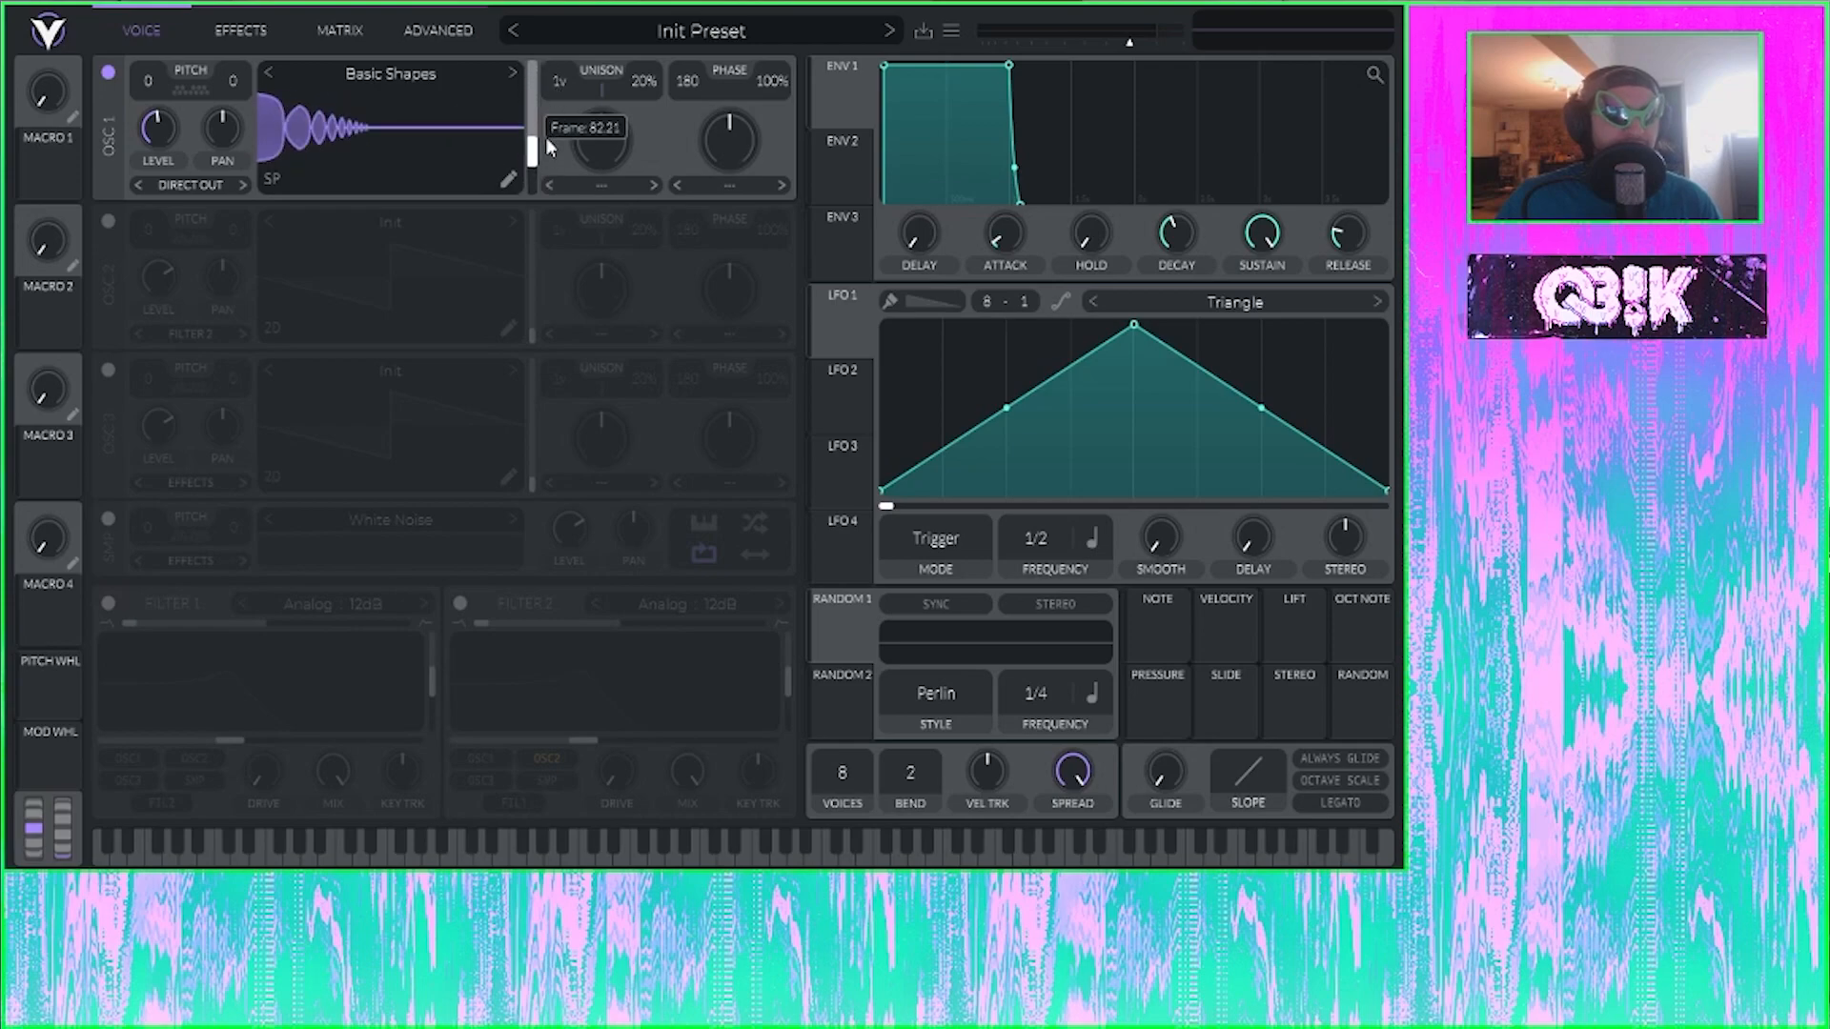
Step: Cycle oscillator 1's wavetable display repeatedly through the 2D, 3D and SP views, finishing in 2D
{"action": "left_click", "coordinate": [272, 180]}
{"action": "left_click", "coordinate": [272, 179]}
{"action": "left_click", "coordinate": [272, 179]}
{"action": "left_click", "coordinate": [272, 179]}
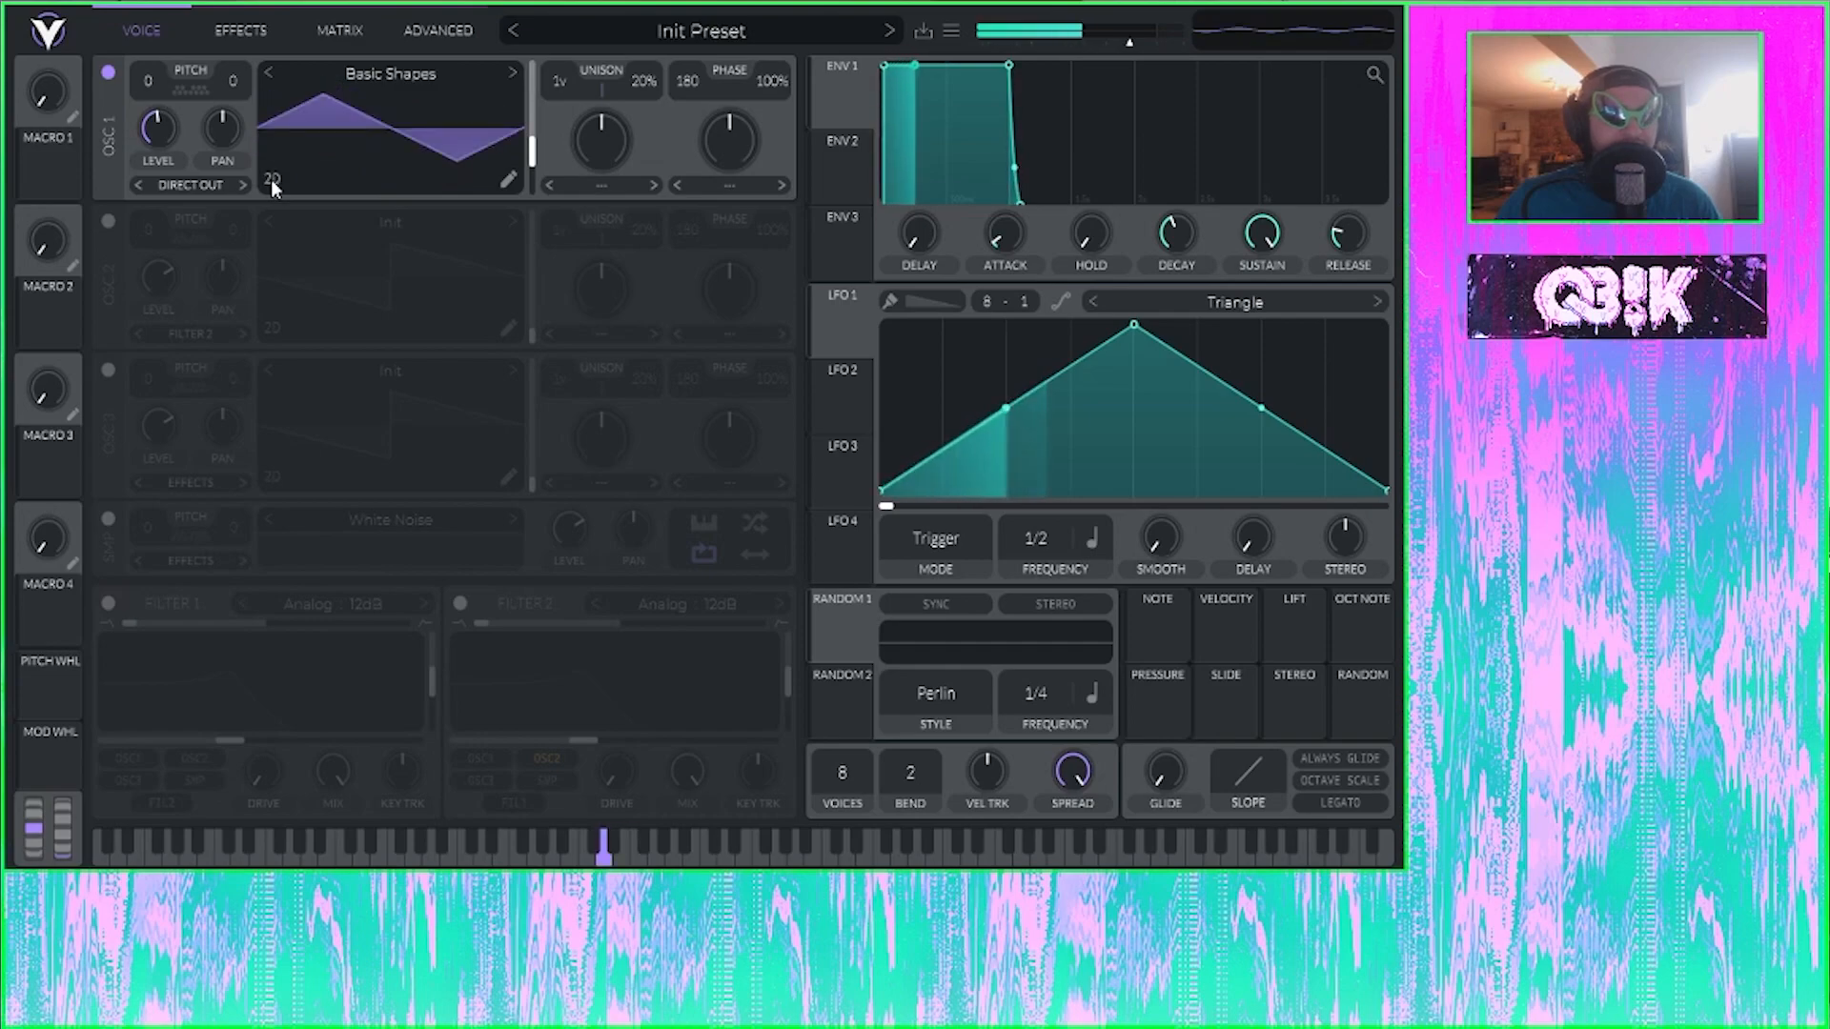
{"action": "left_click", "coordinate": [271, 179]}
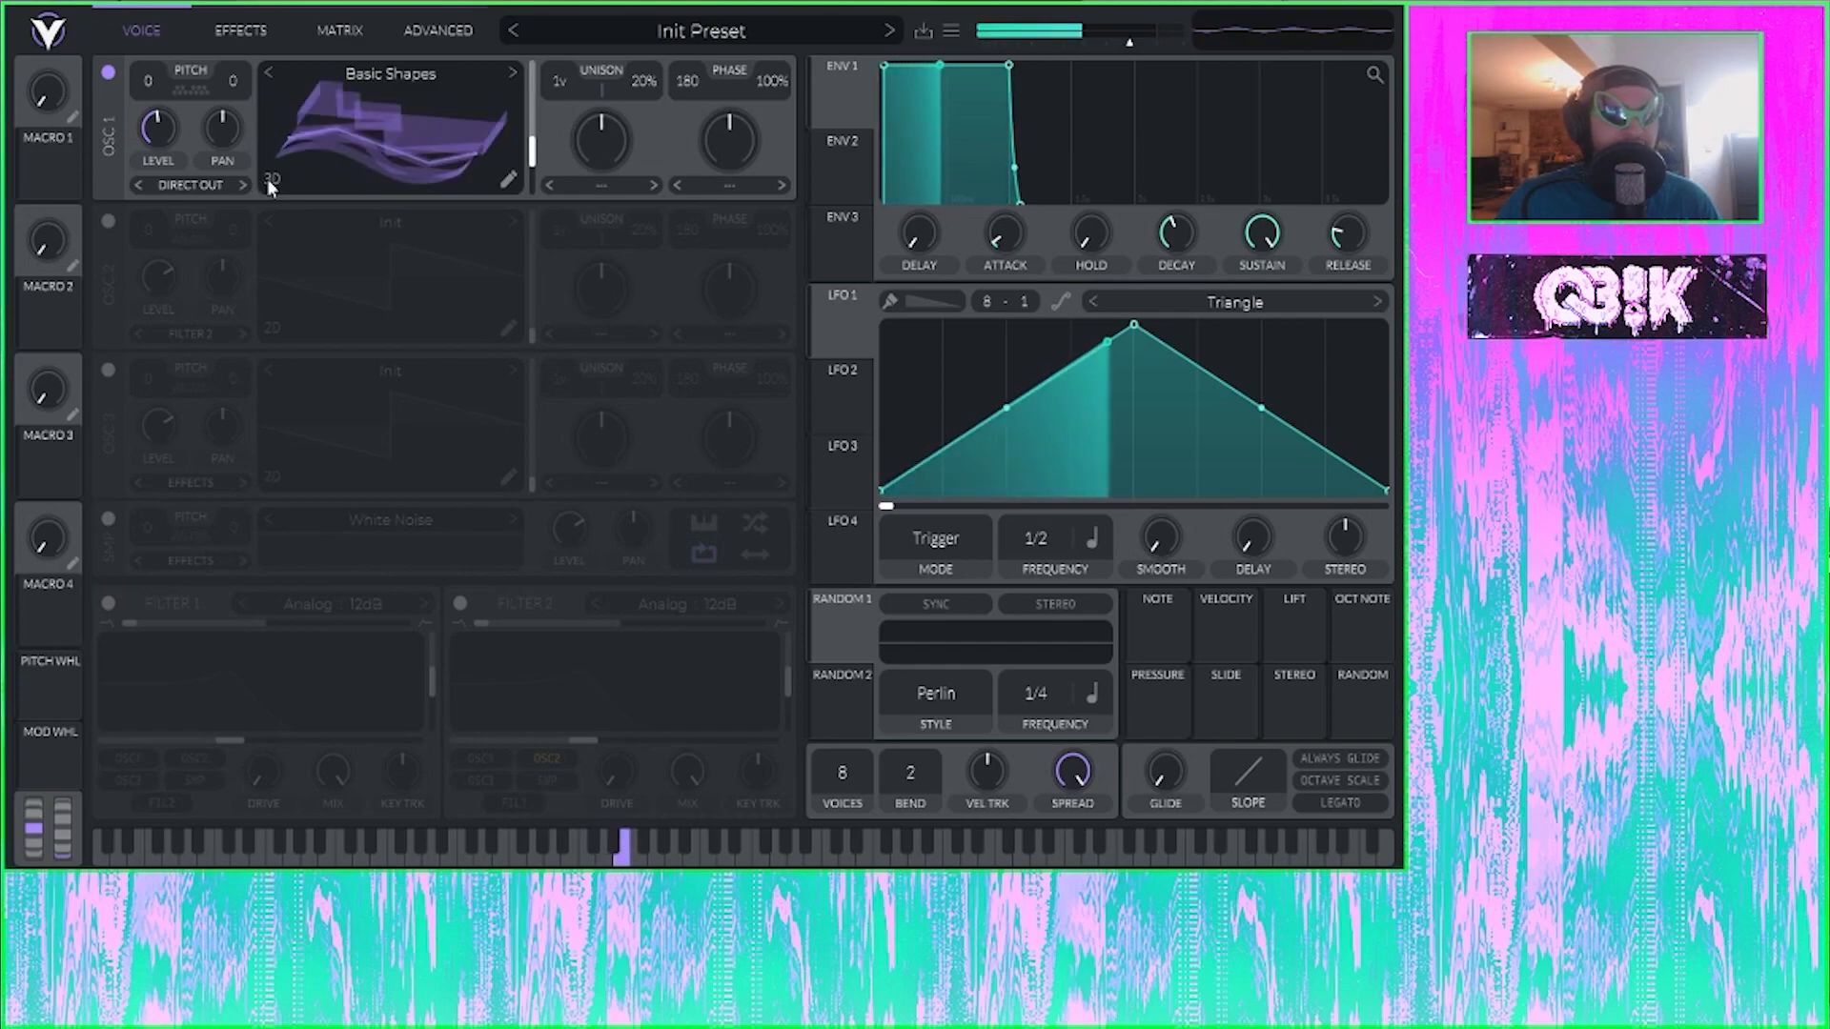
{"action": "left_click", "coordinate": [269, 179]}
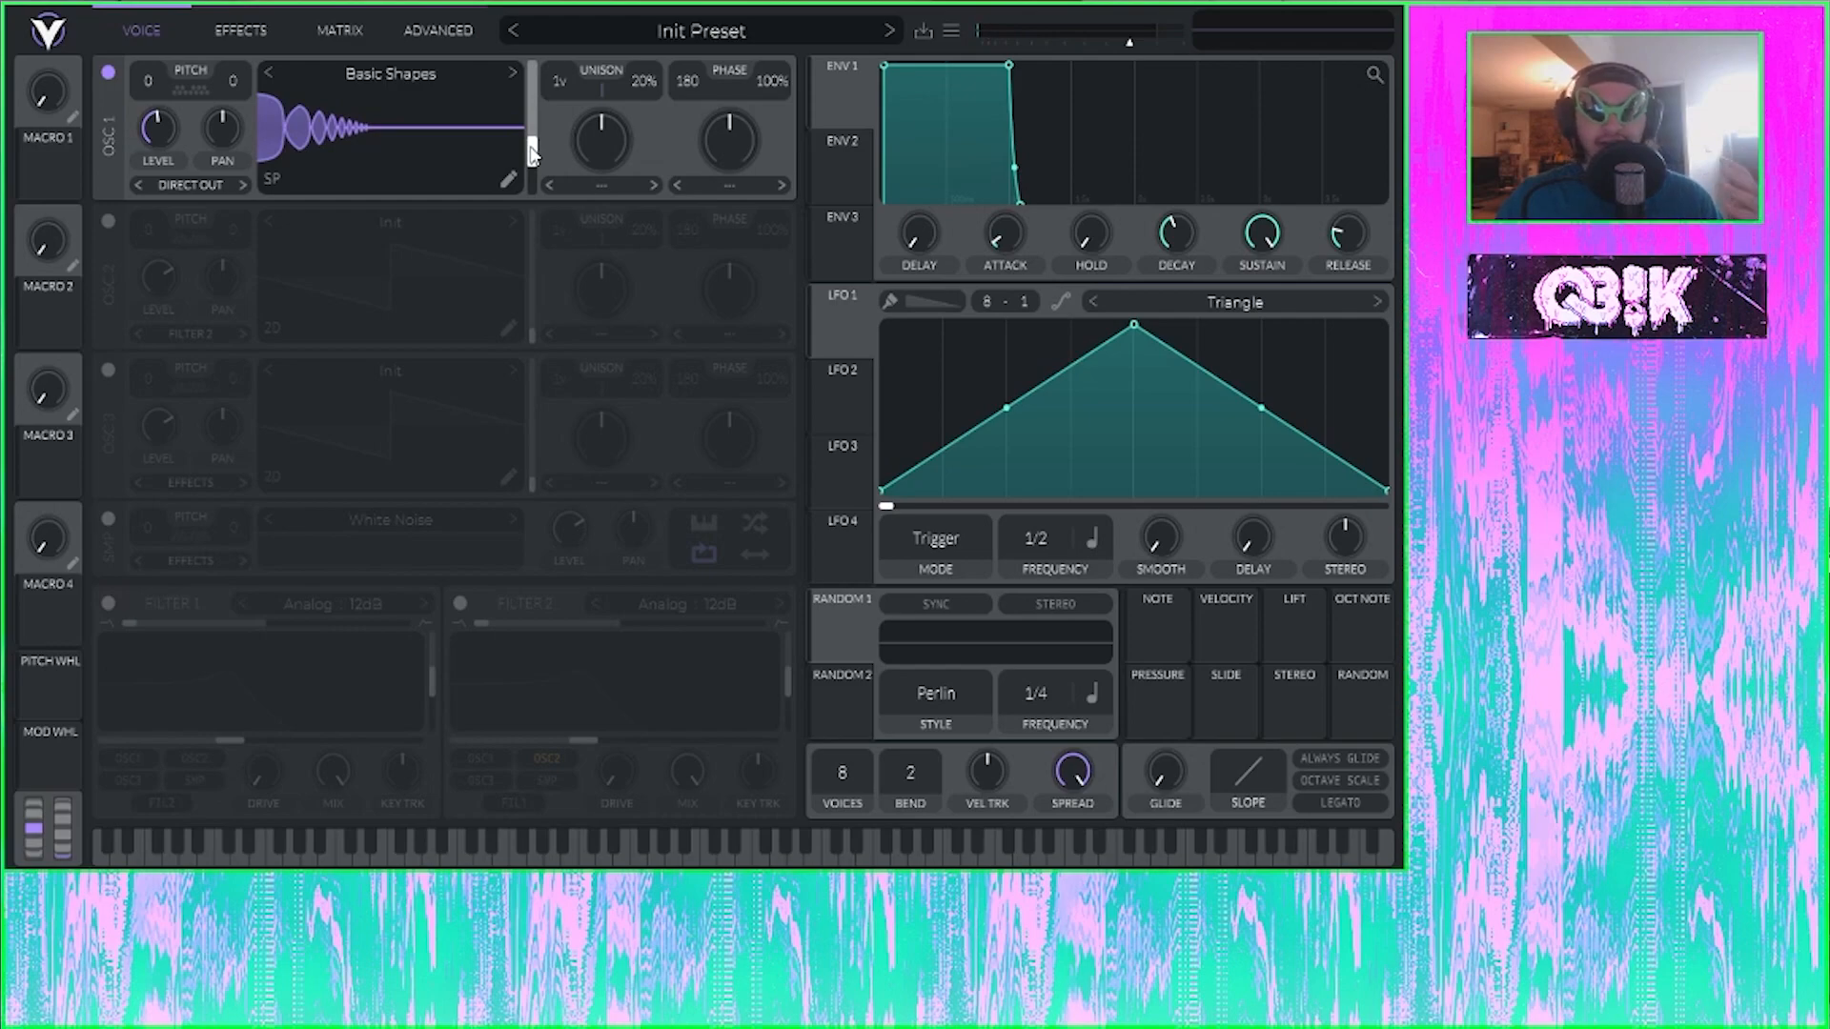
{"action": "left_click", "coordinate": [272, 177]}
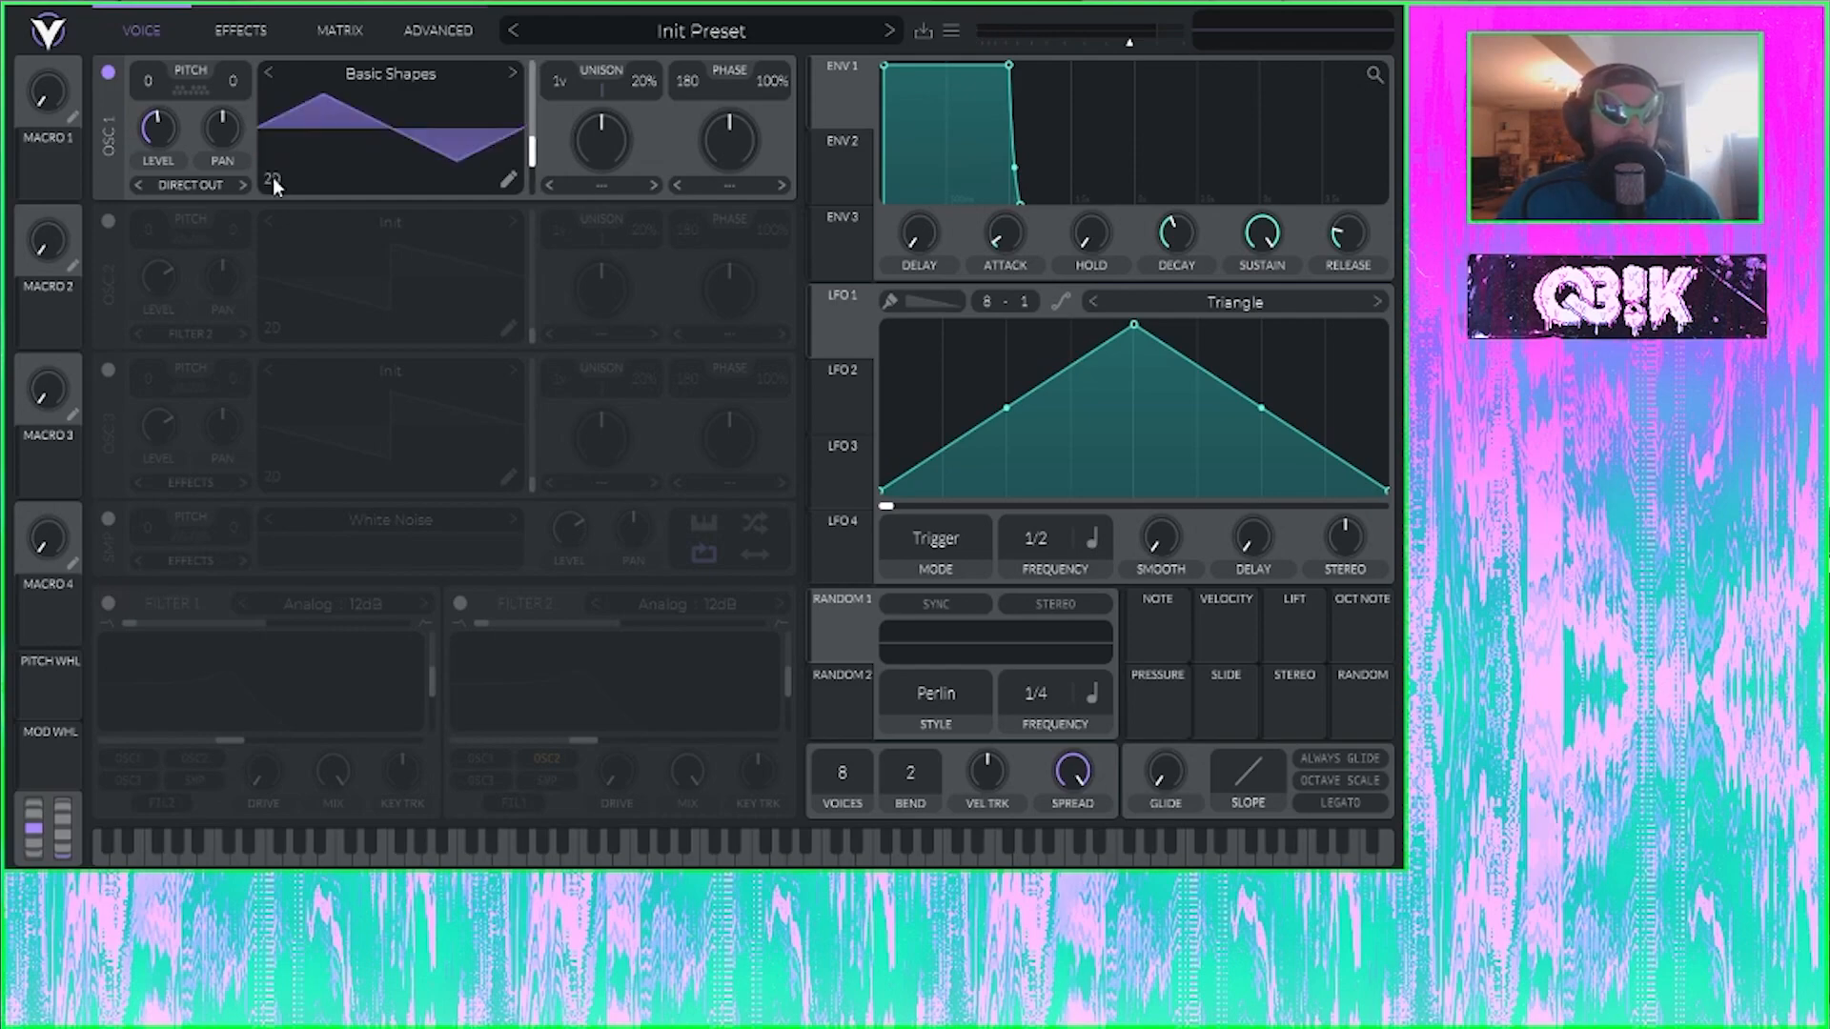
{"action": "left_click", "coordinate": [273, 177]}
{"action": "left_click", "coordinate": [272, 178]}
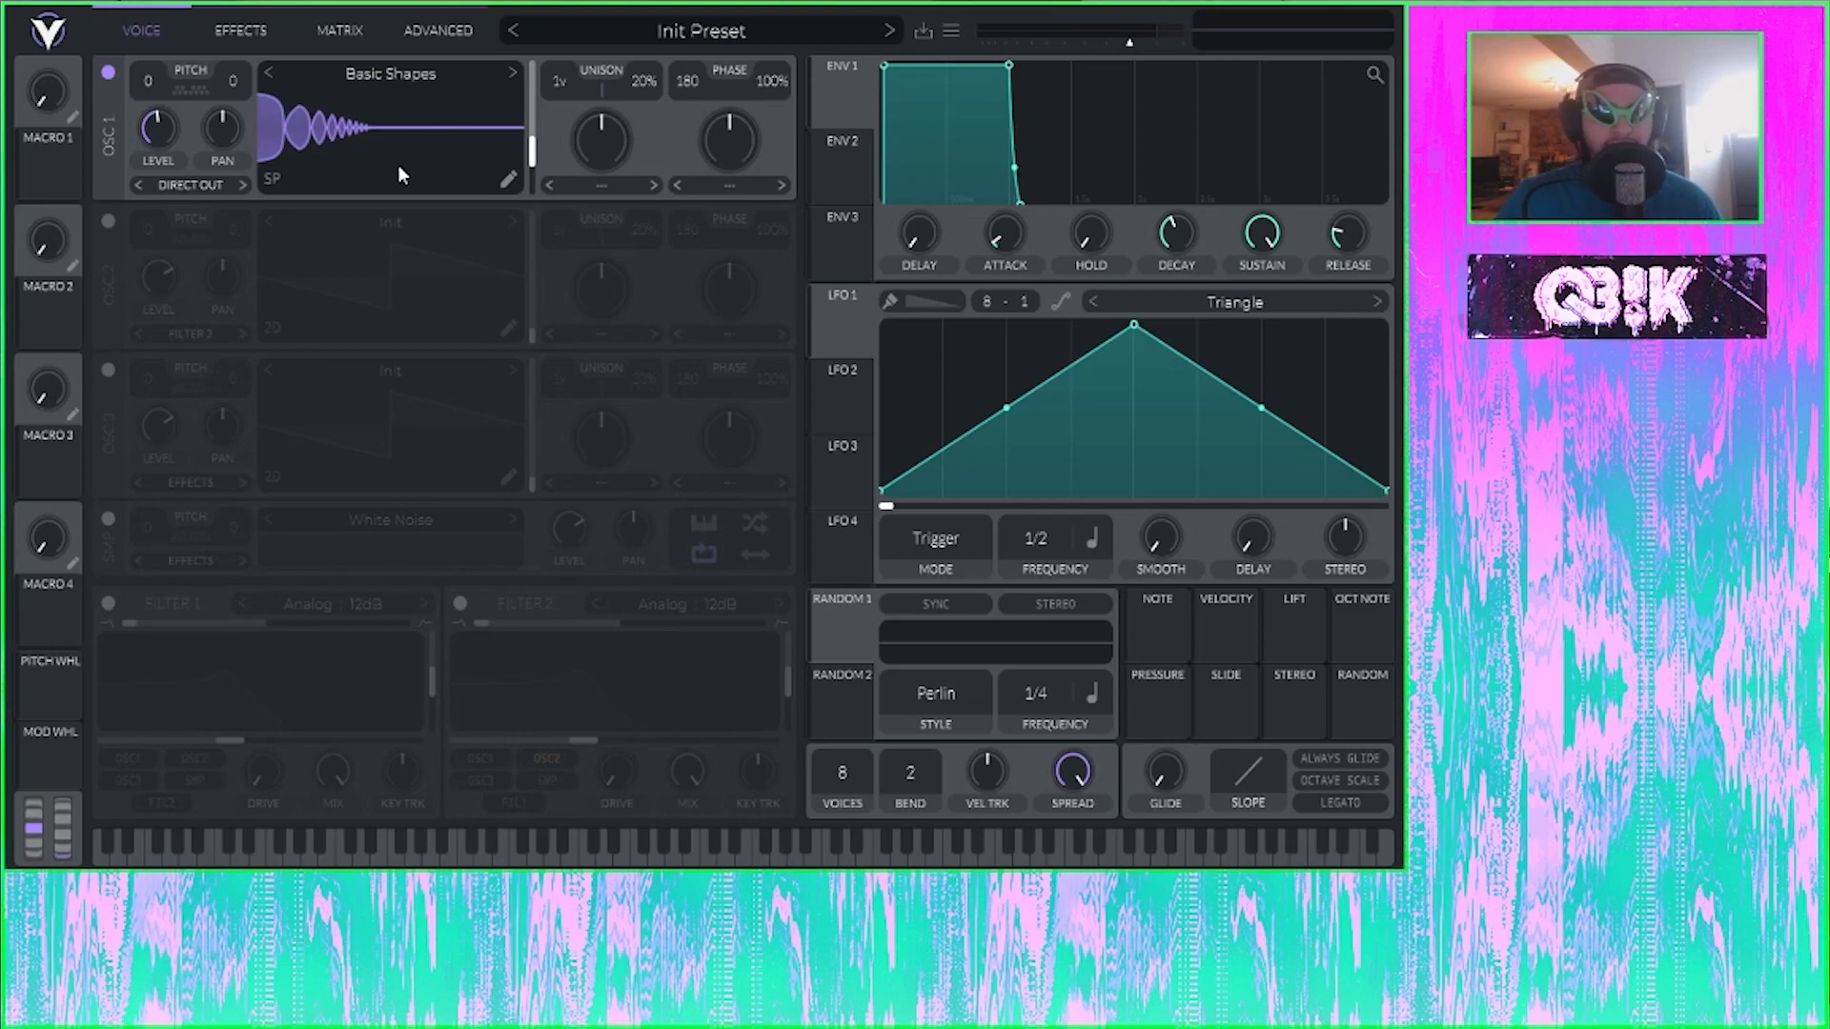
{"action": "left_click", "coordinate": [269, 179]}
Step: Reset oscillator 1's wavetable position, move it to the saw shape, and set unison to 16 voices with 0% detune
{"action": "double_click", "coordinate": [532, 153]}
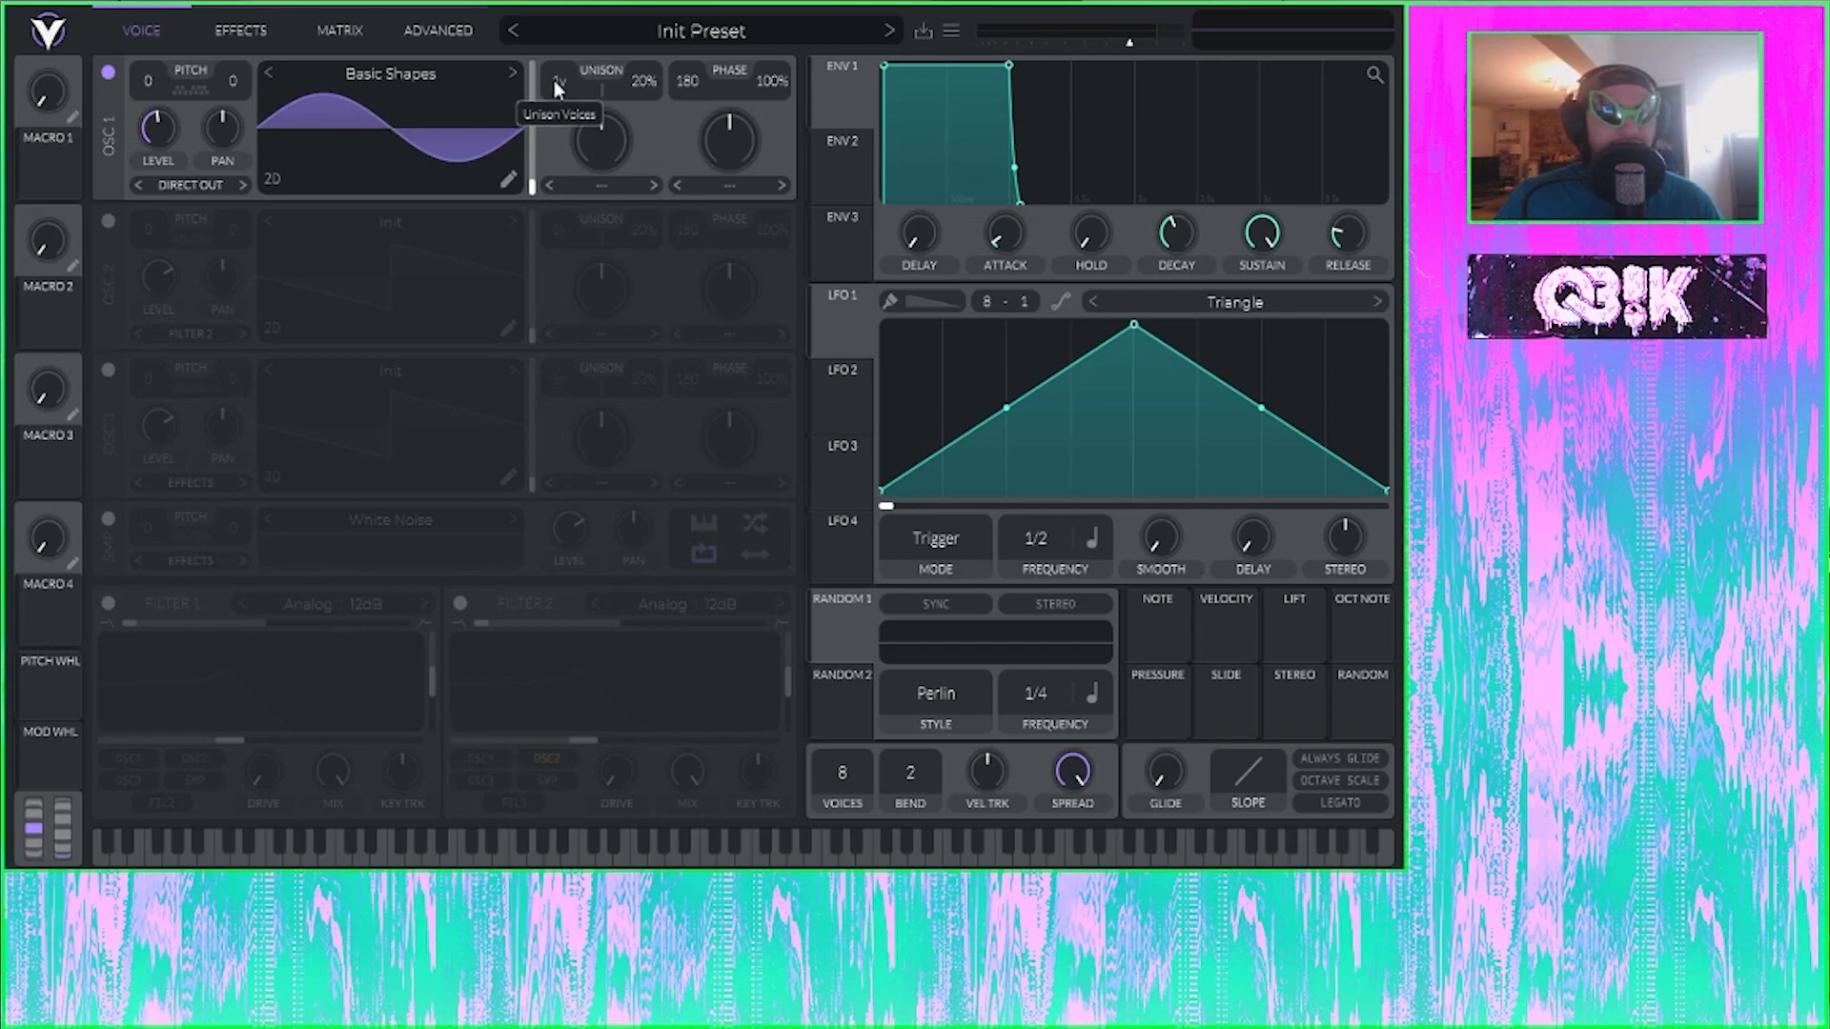
{"action": "left_click", "coordinate": [532, 138]}
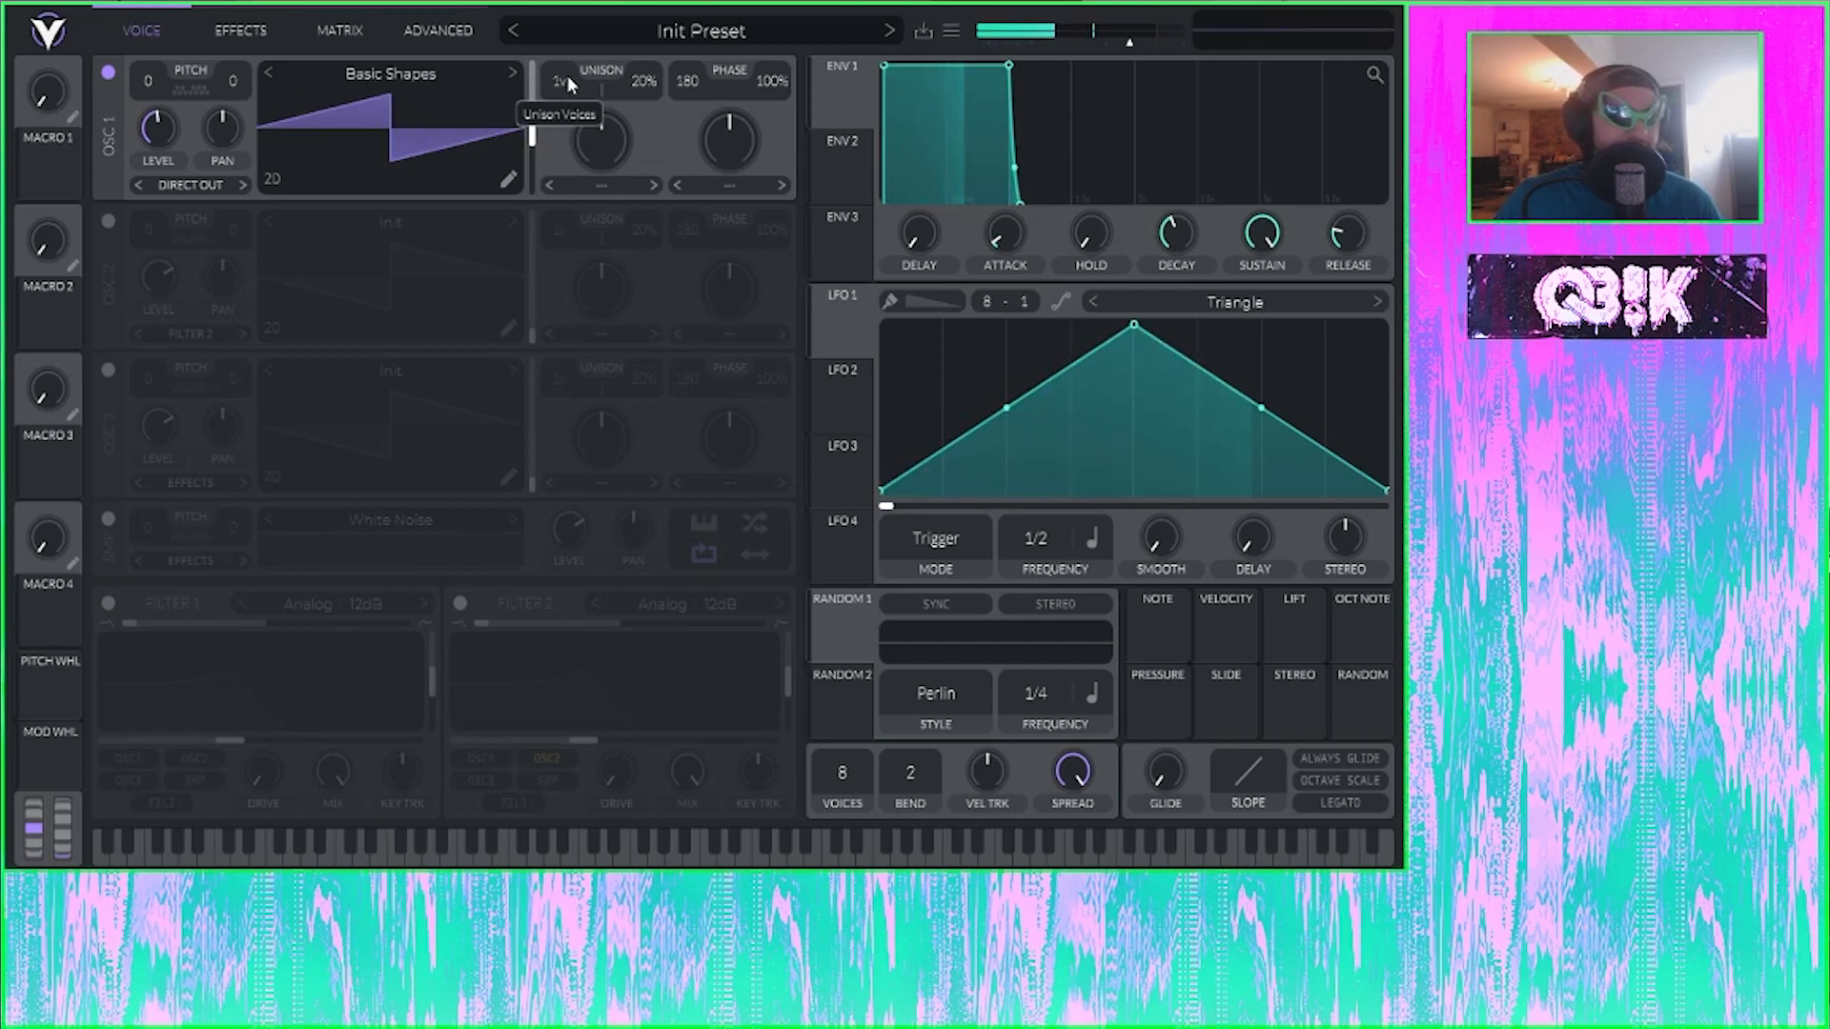
{"action": "left_click_drag", "start_coordinate": [568, 81], "coordinate": [570, 3]}
{"action": "left_click_drag", "start_coordinate": [645, 82], "coordinate": [648, 244]}
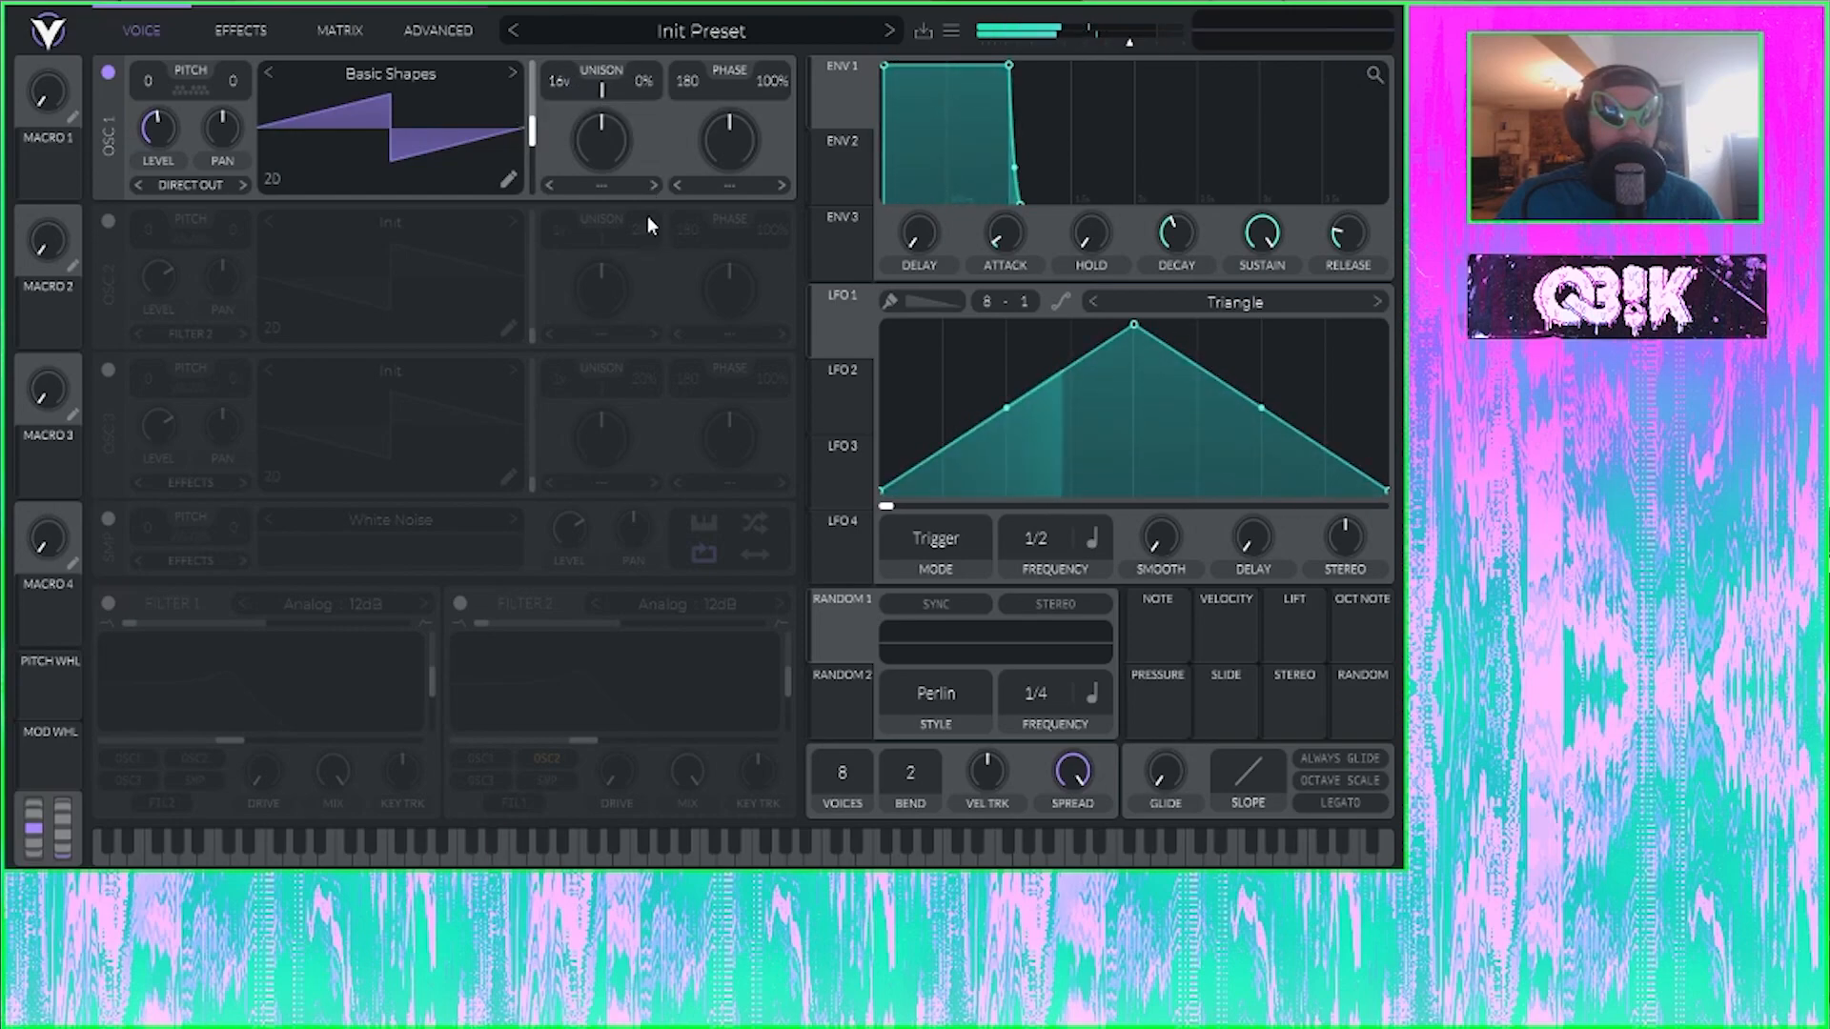
{"action": "left_click_drag", "start_coordinate": [649, 86], "coordinate": [627, 163]}
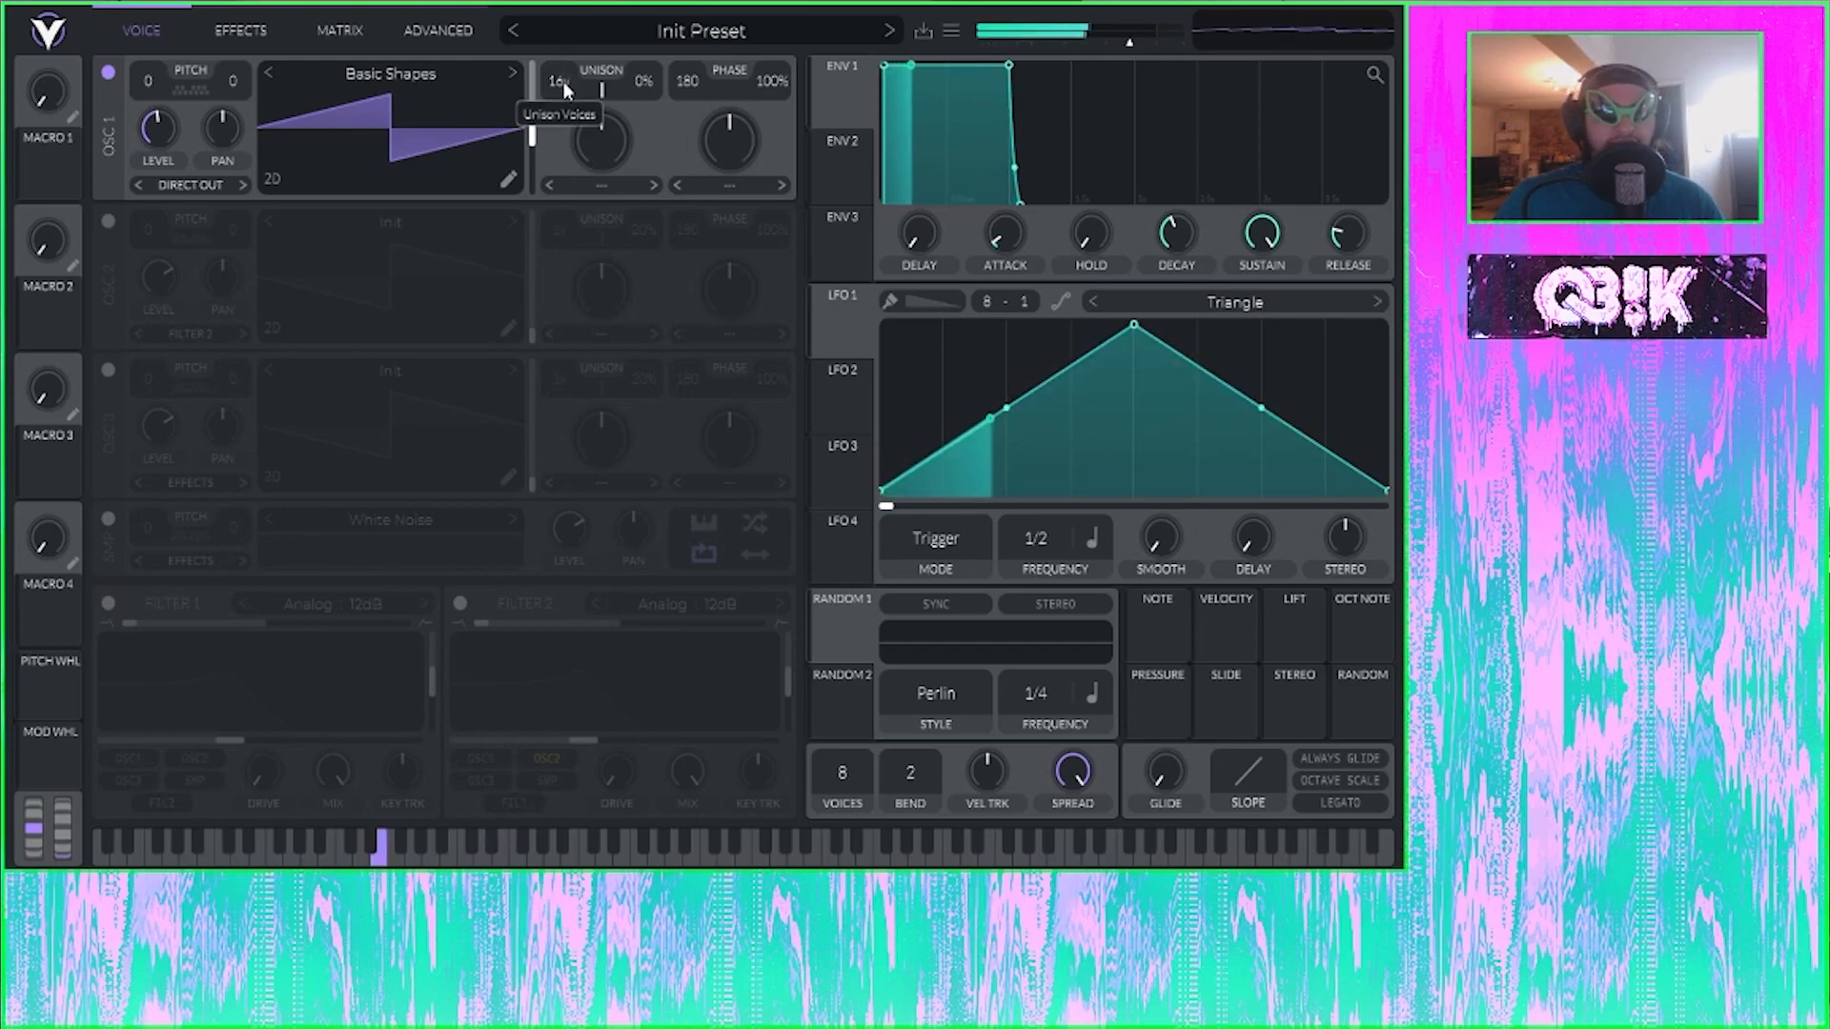
{"action": "mouse_move", "coordinate": [564, 82]}
{"action": "left_mouse_down"}
{"action": "mouse_move", "coordinate": [535, 495]}
{"action": "mouse_move", "coordinate": [569, 244]}
{"action": "mouse_move", "coordinate": [559, 71]}
{"action": "left_mouse_up"}
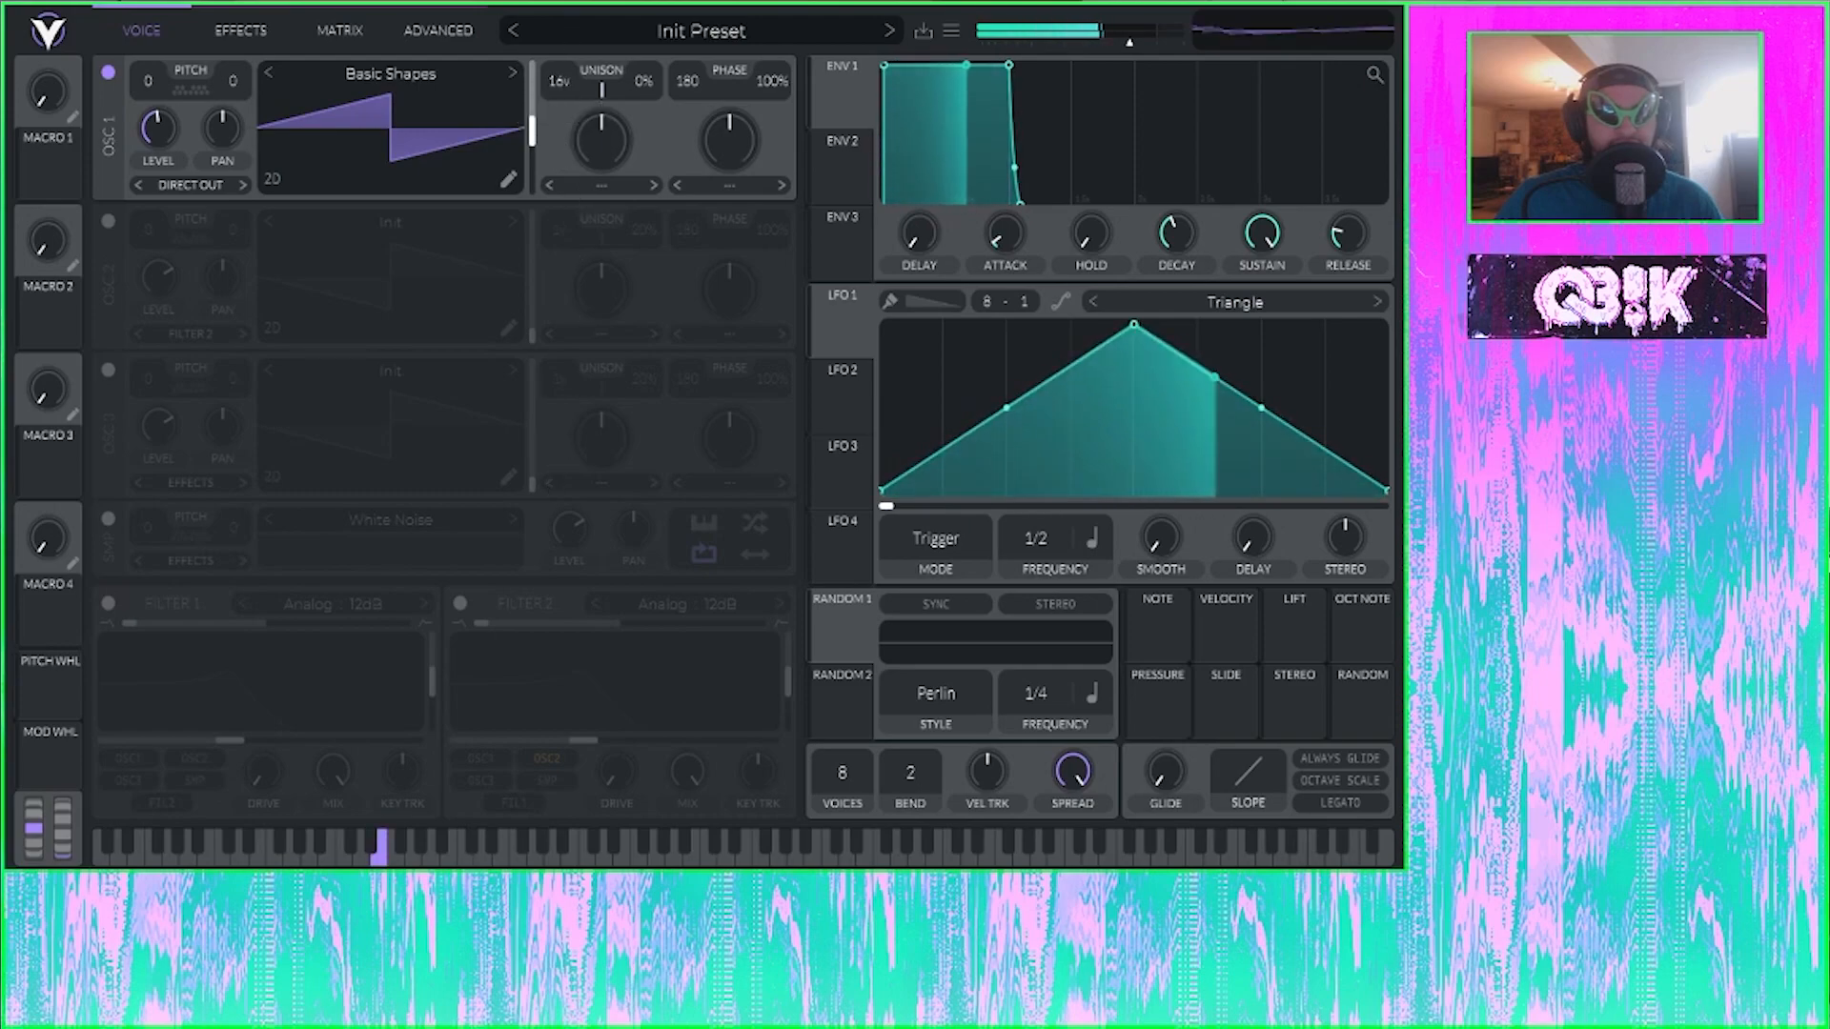
Step: Try 71% unison detune on oscillator 1, and finish with 5 unison voices at 16% detune
{"action": "left_click_drag", "start_coordinate": [637, 94], "coordinate": [652, 6]}
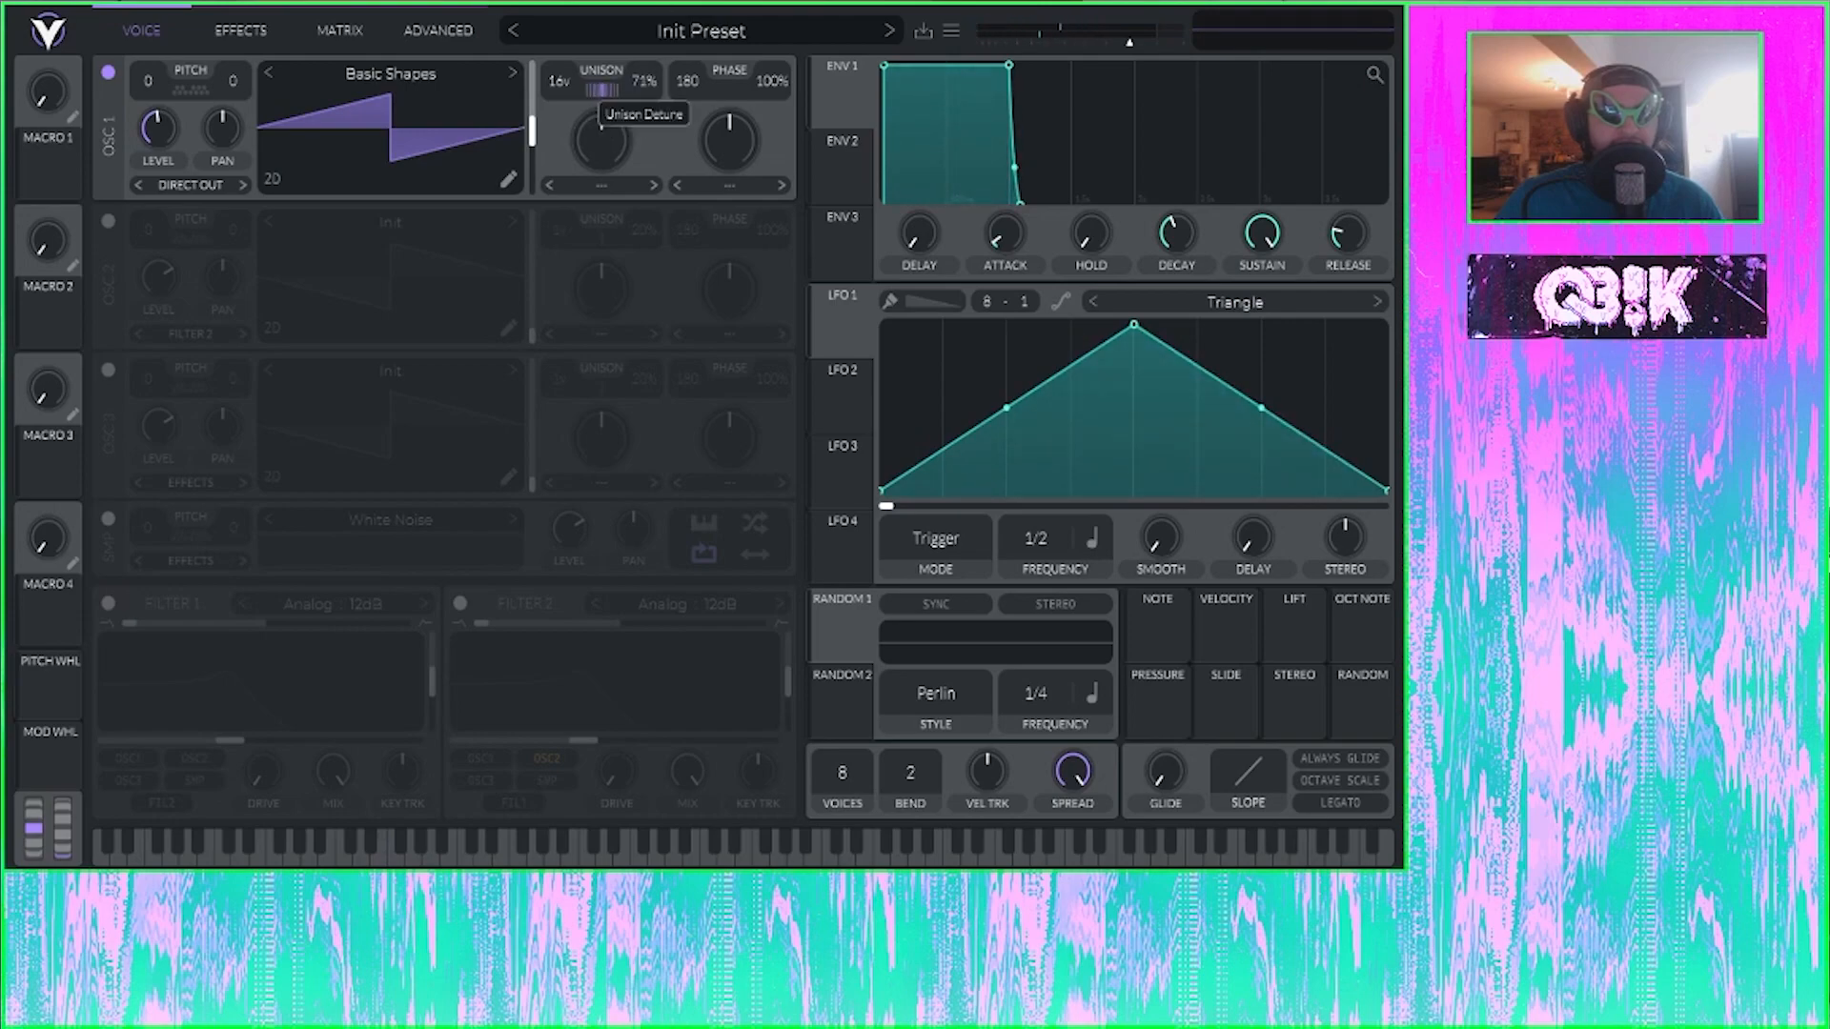
{"action": "left_click_drag", "start_coordinate": [599, 91], "coordinate": [626, 36]}
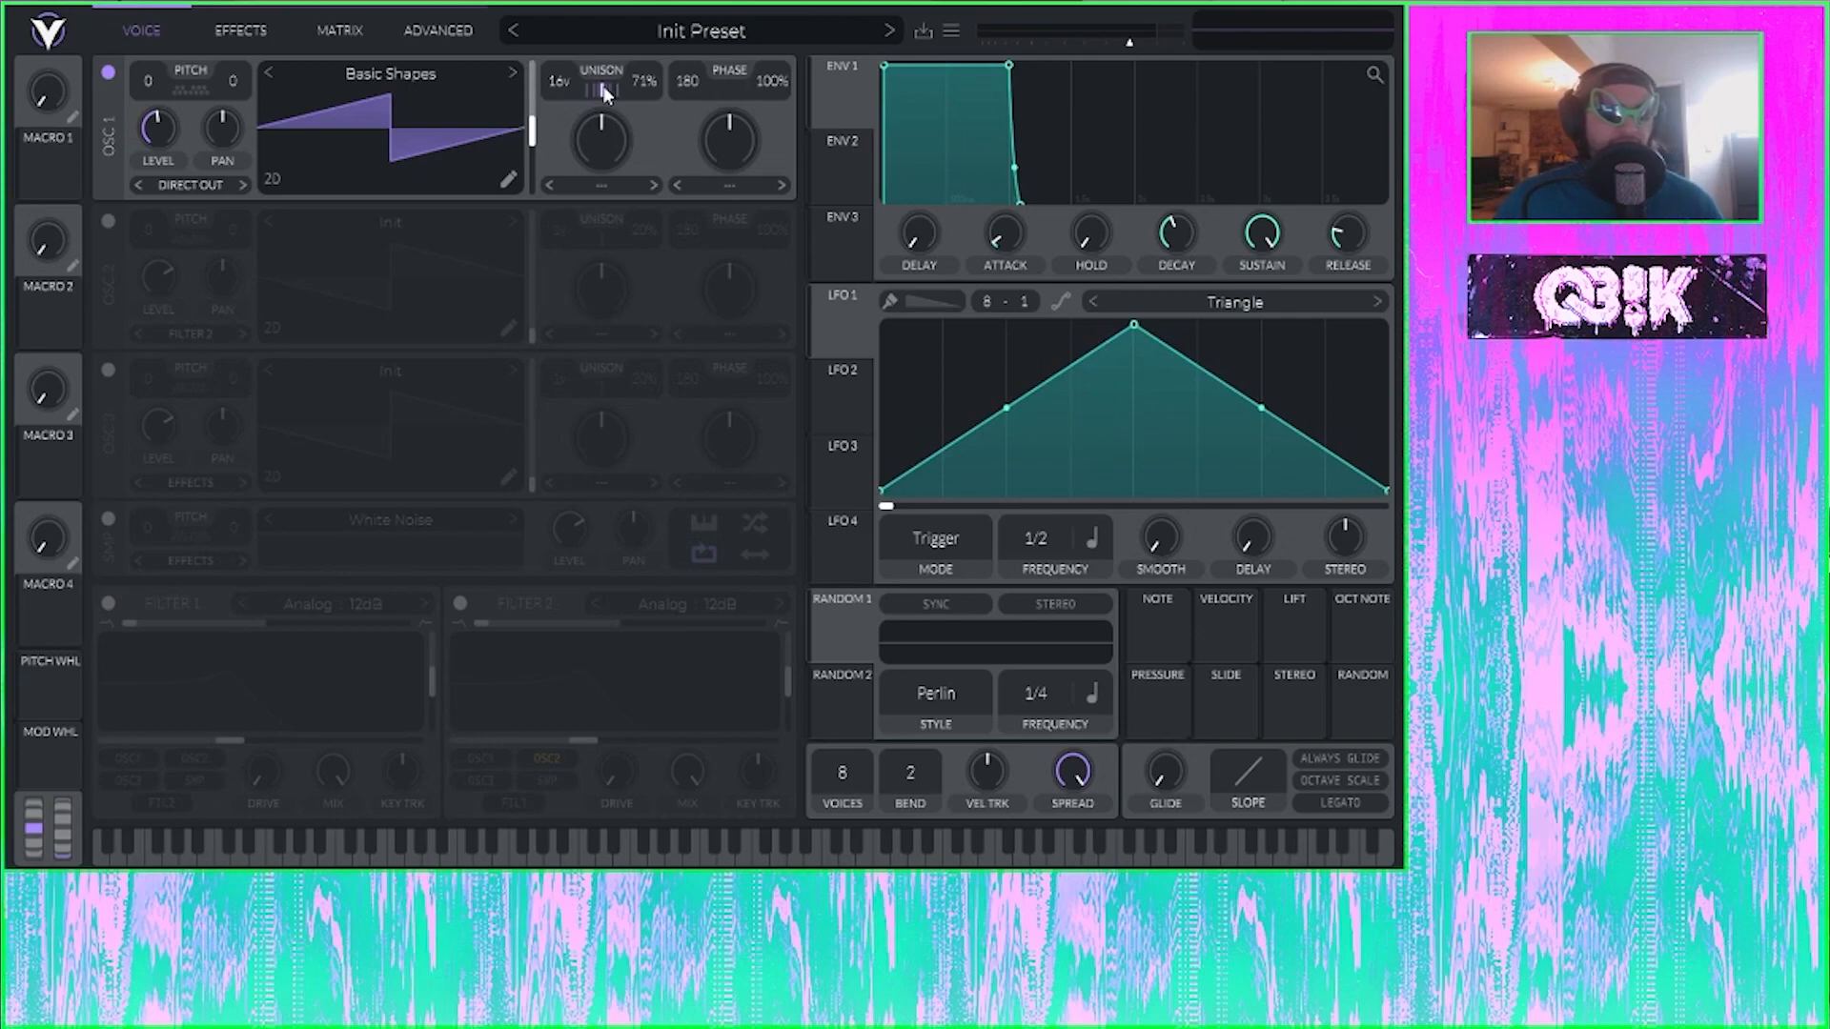
{"action": "left_click_drag", "start_coordinate": [604, 90], "coordinate": [602, 323]}
{"action": "left_click_drag", "start_coordinate": [600, 89], "coordinate": [601, 0]}
{"action": "left_click_drag", "start_coordinate": [604, 91], "coordinate": [631, 160]}
{"action": "left_click_drag", "start_coordinate": [645, 81], "coordinate": [648, 257]}
{"action": "left_click_drag", "start_coordinate": [574, 203], "coordinate": [562, 276]}
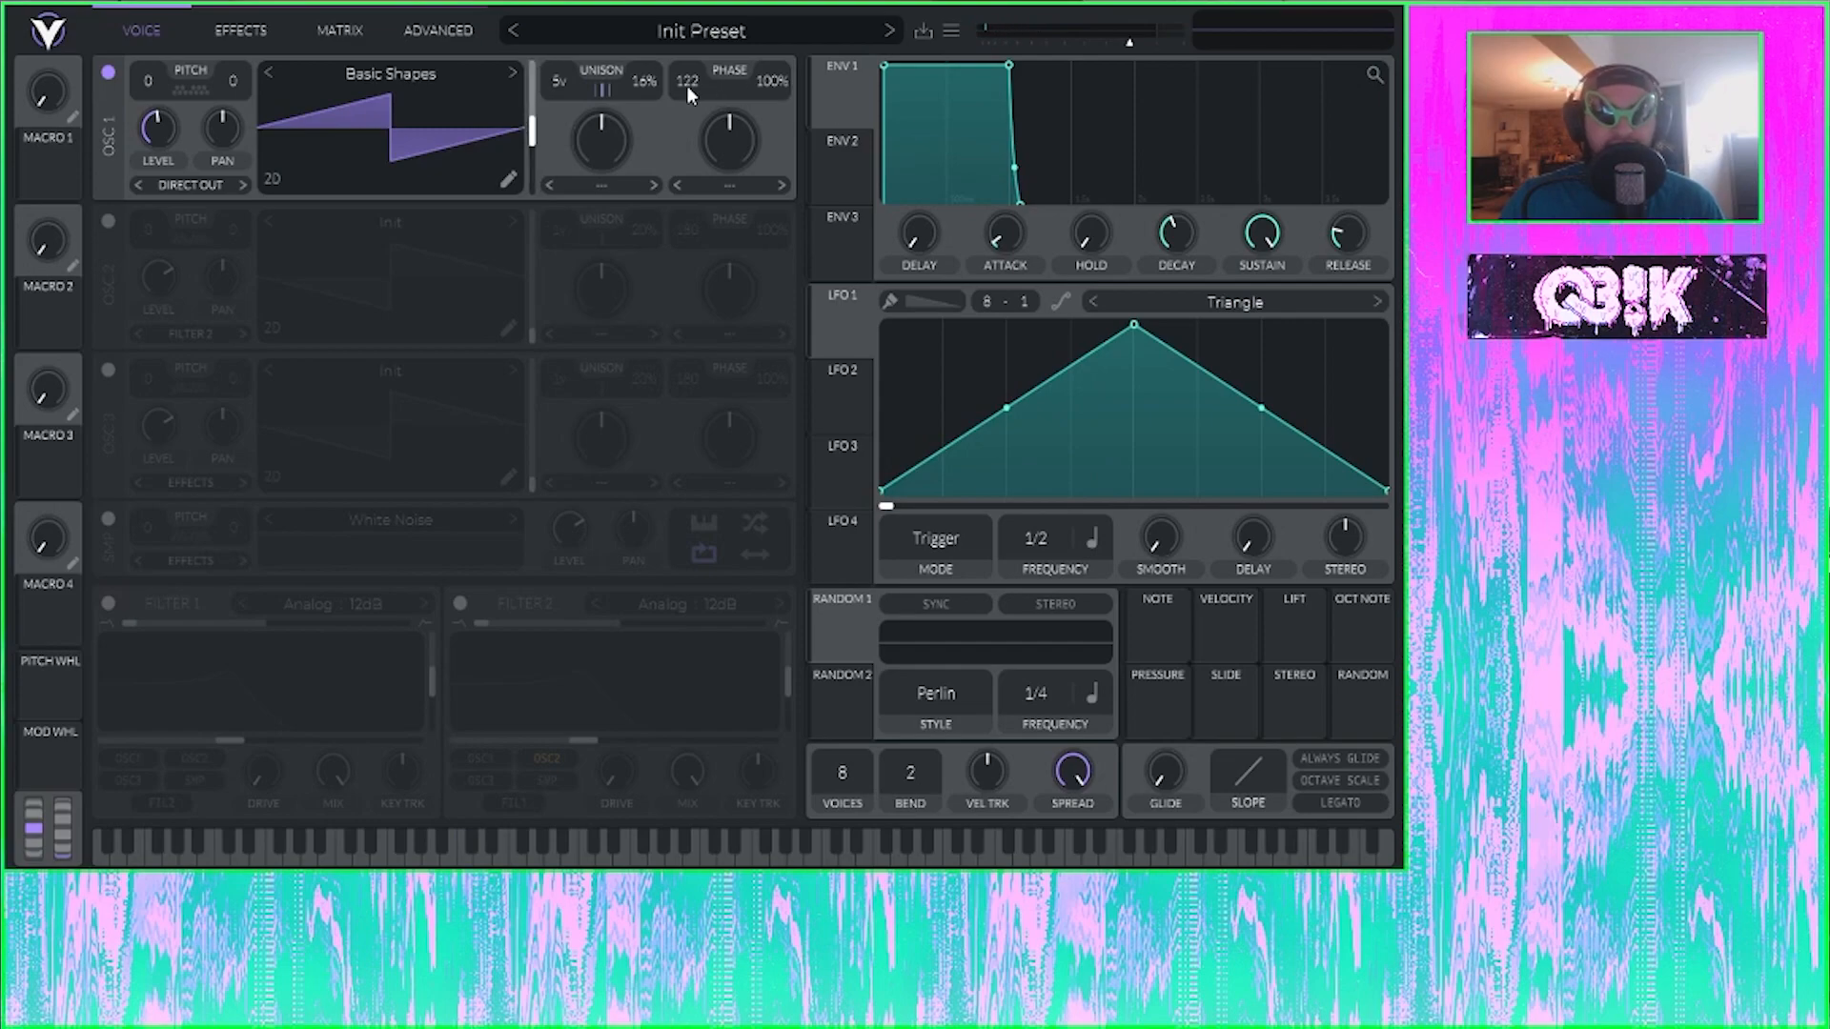
Step: Lower oscillator 1's phase randomization to 0%
{"action": "left_click_drag", "start_coordinate": [777, 84], "coordinate": [762, 190]}
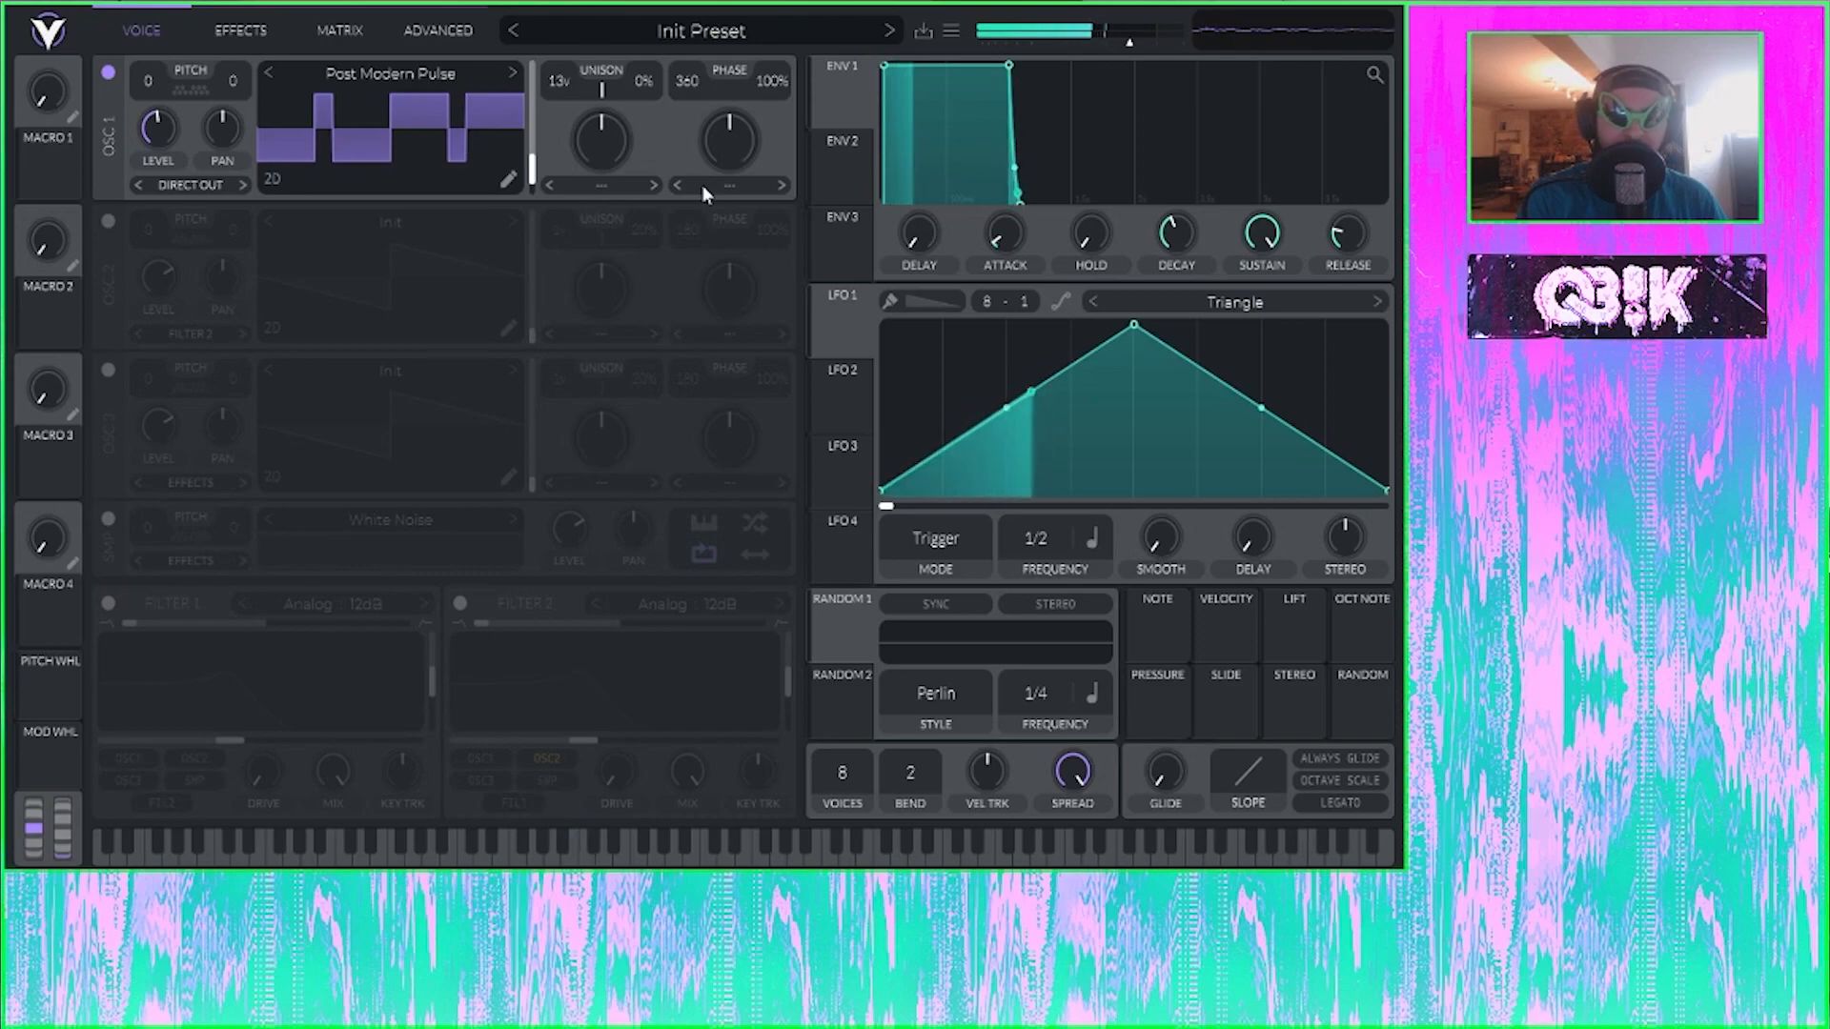
{"action": "left_click_drag", "start_coordinate": [778, 75], "coordinate": [682, 419]}
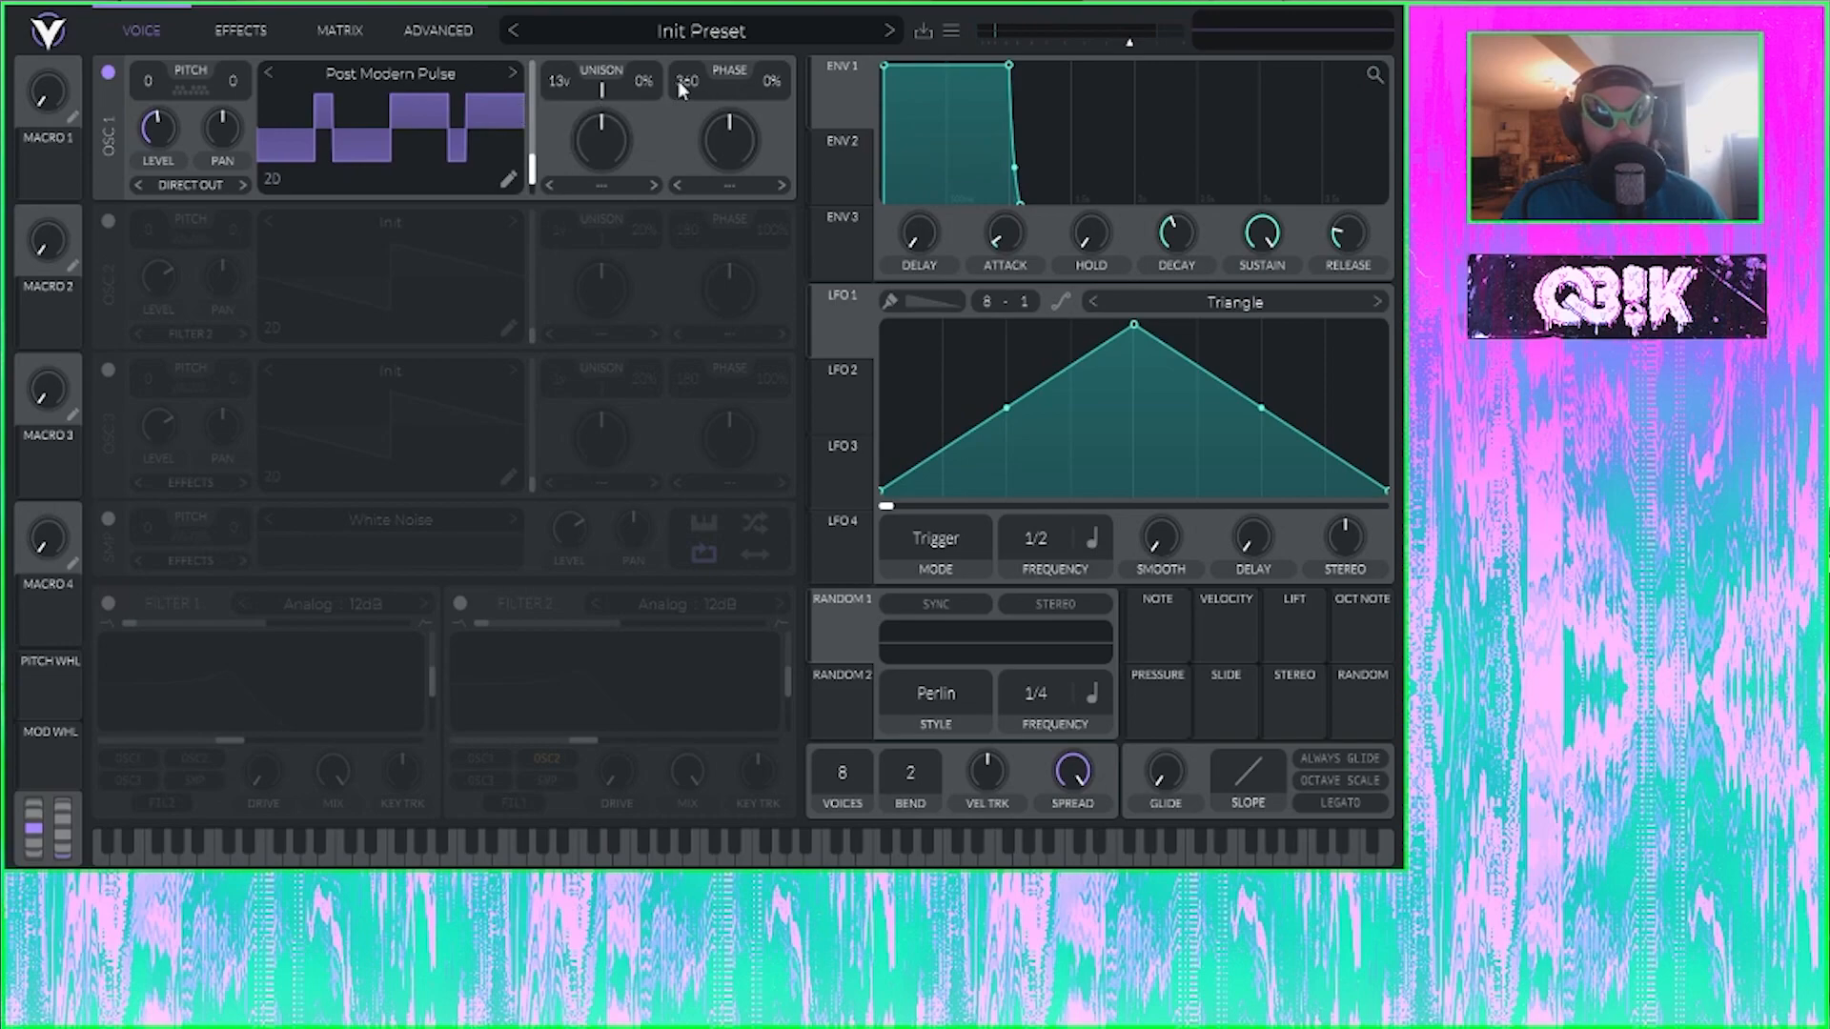
{"action": "left_click_drag", "start_coordinate": [696, 230], "coordinate": [808, 82]}
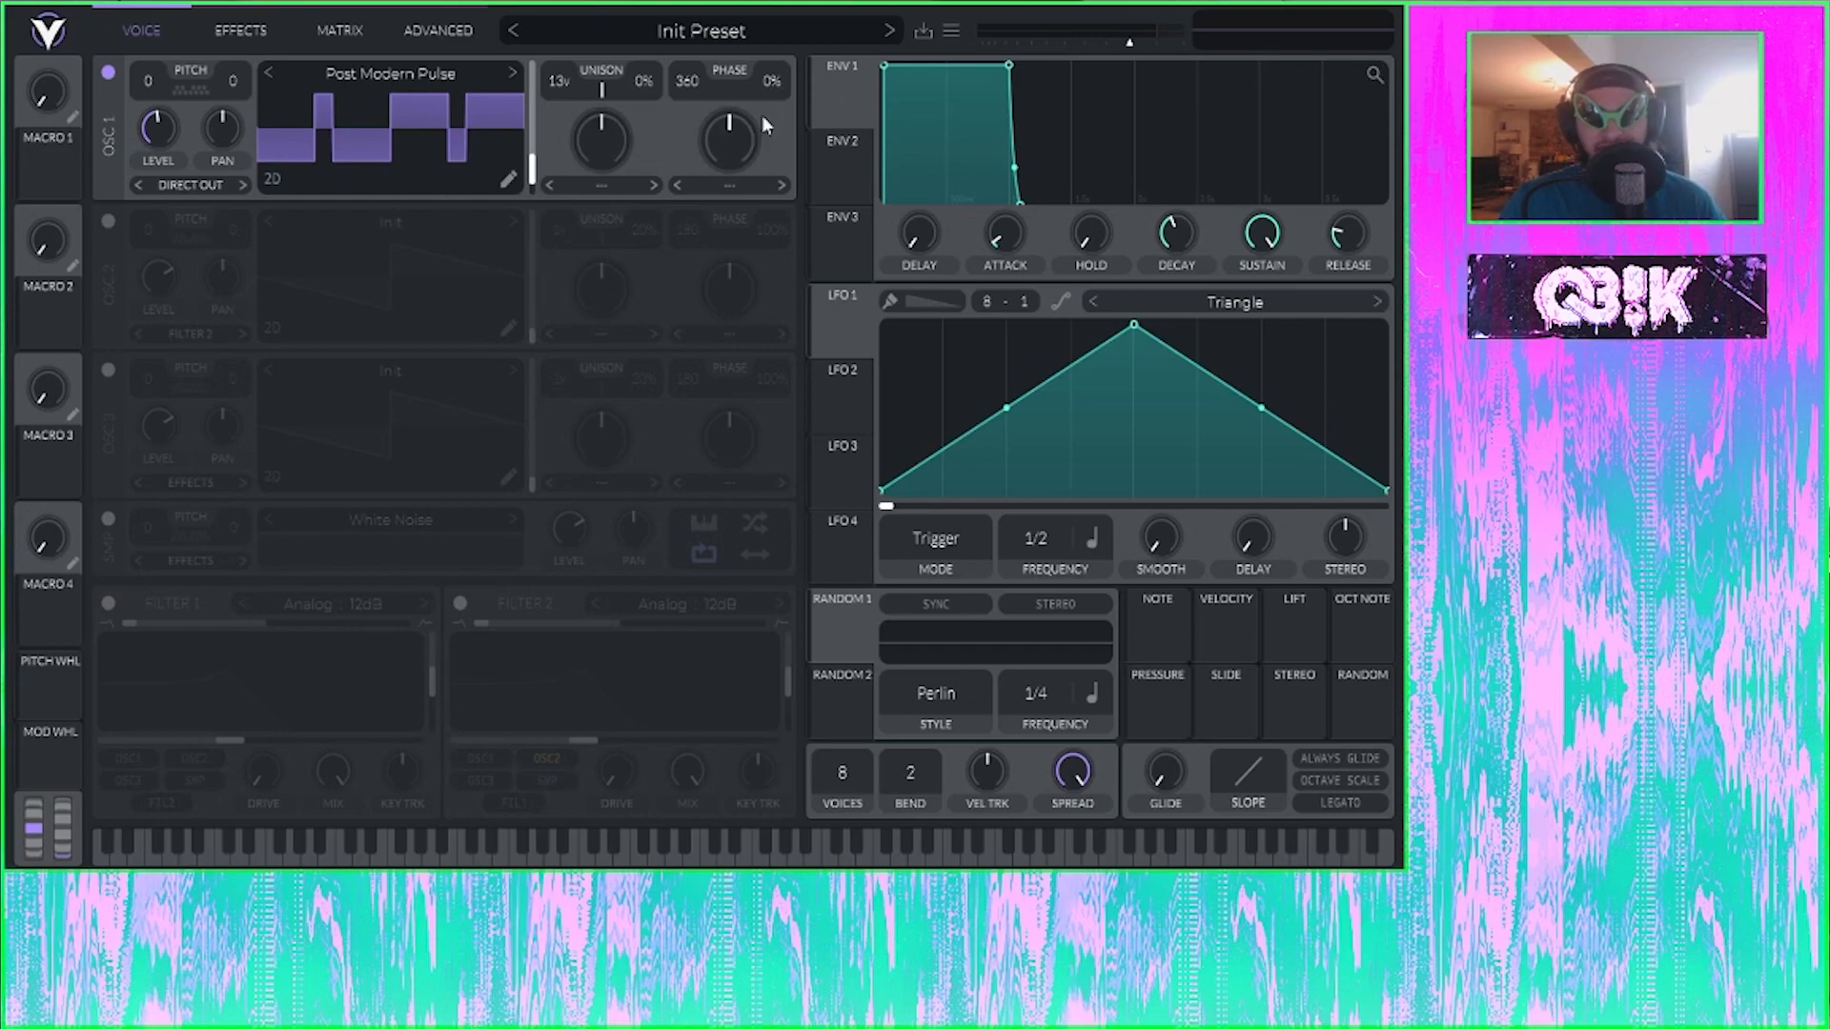
Step: Examine oscillator 1's phase distortion options, from Sync and Formant to the FM and RM sources, without choosing one
{"action": "left_click", "coordinate": [729, 183]}
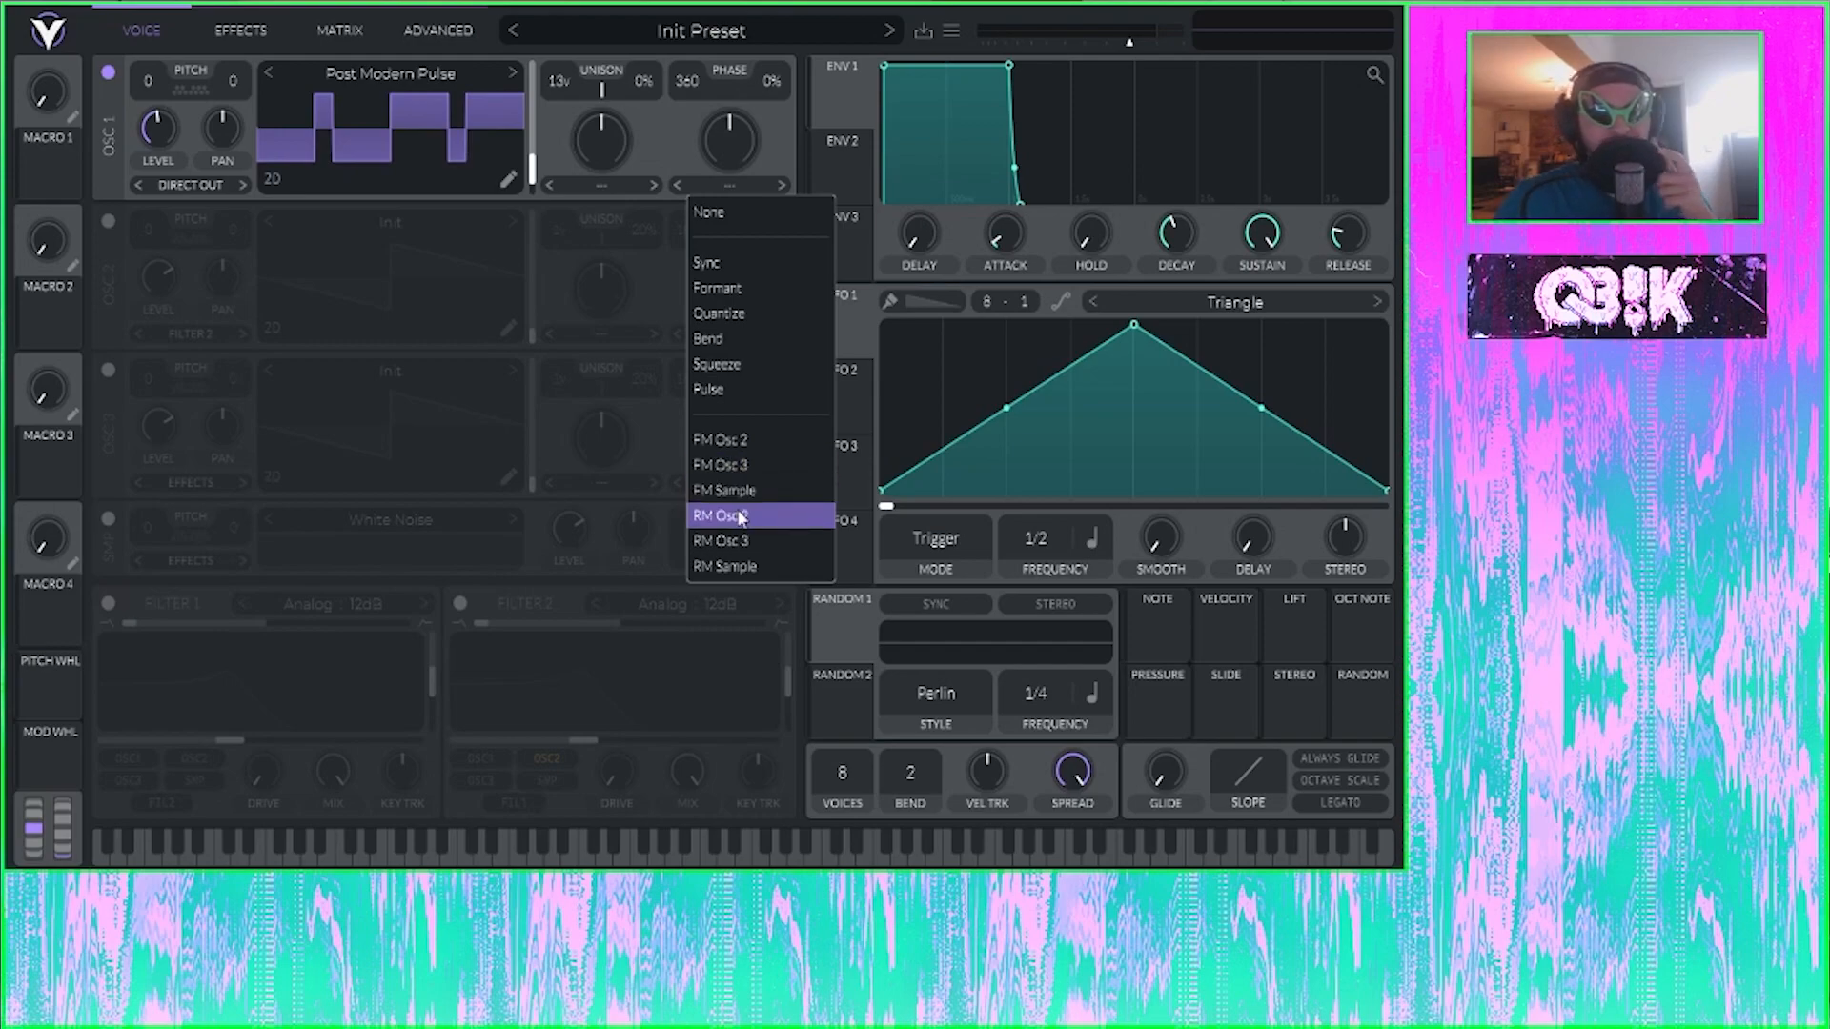
{"action": "left_click", "coordinate": [667, 129]}
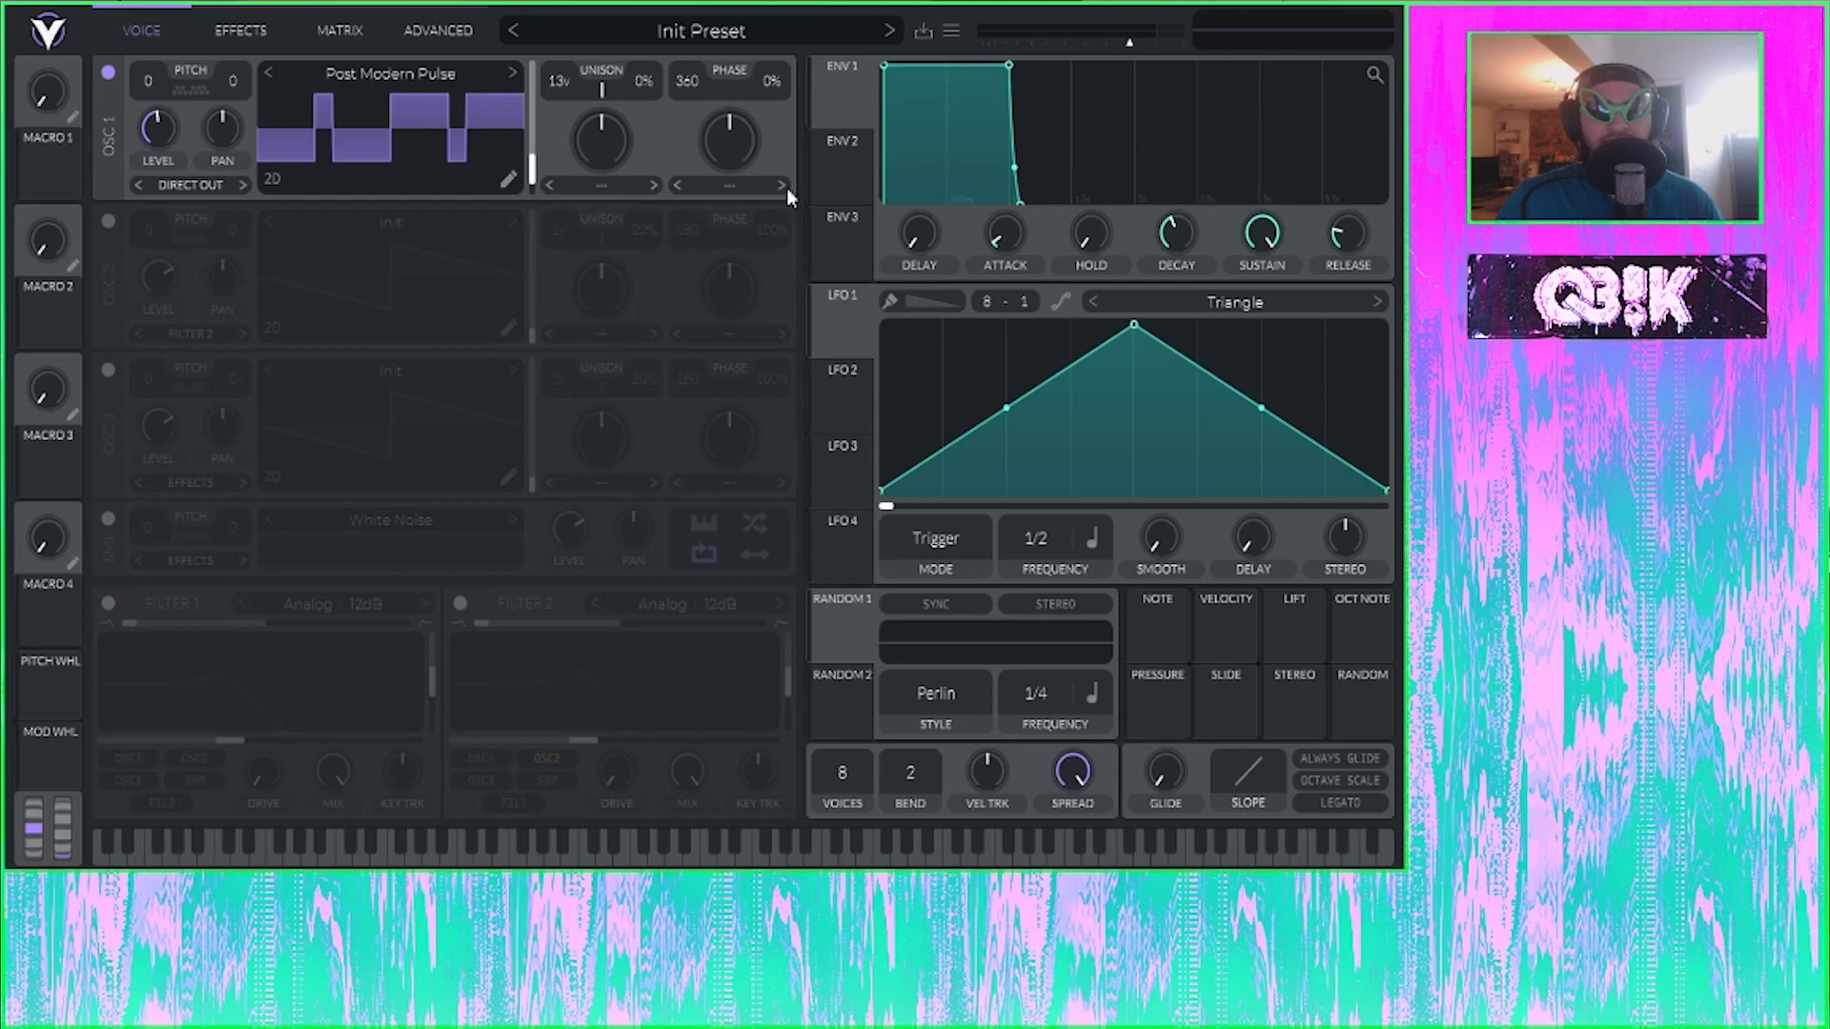
{"action": "left_click", "coordinate": [729, 185]}
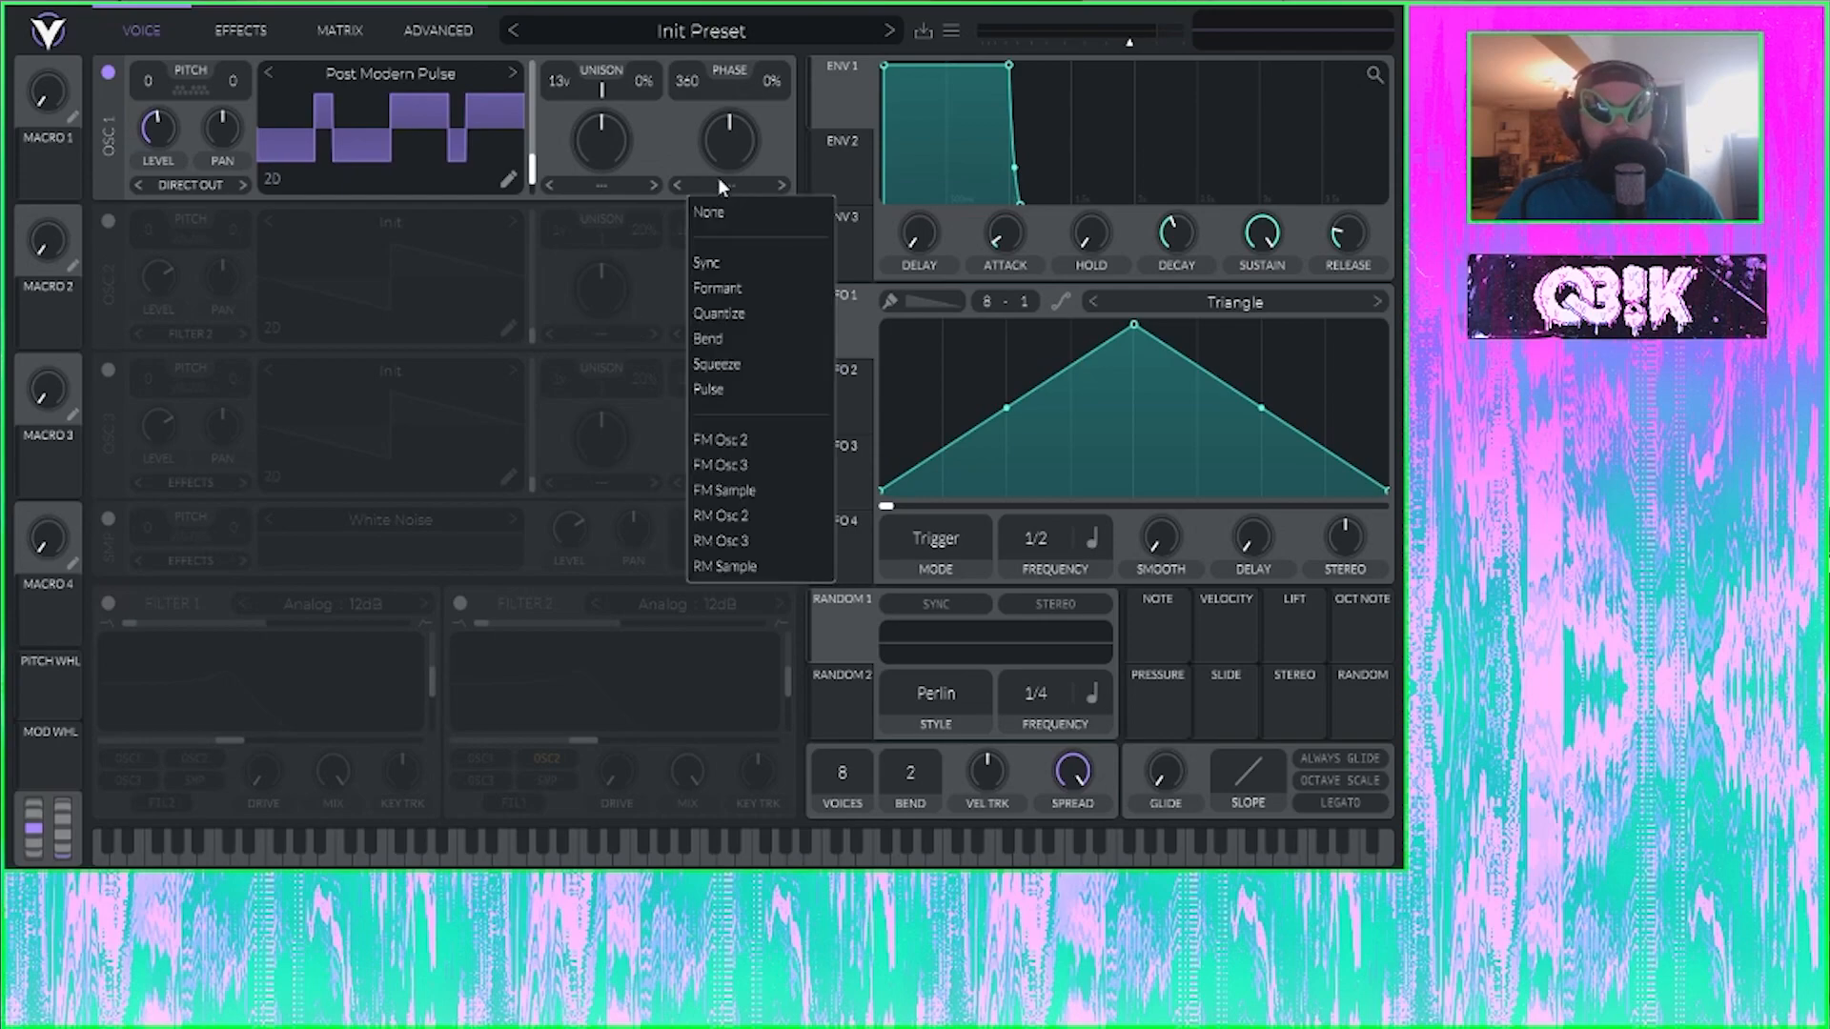
{"action": "left_click", "coordinate": [688, 151]}
{"action": "left_click", "coordinate": [747, 188]}
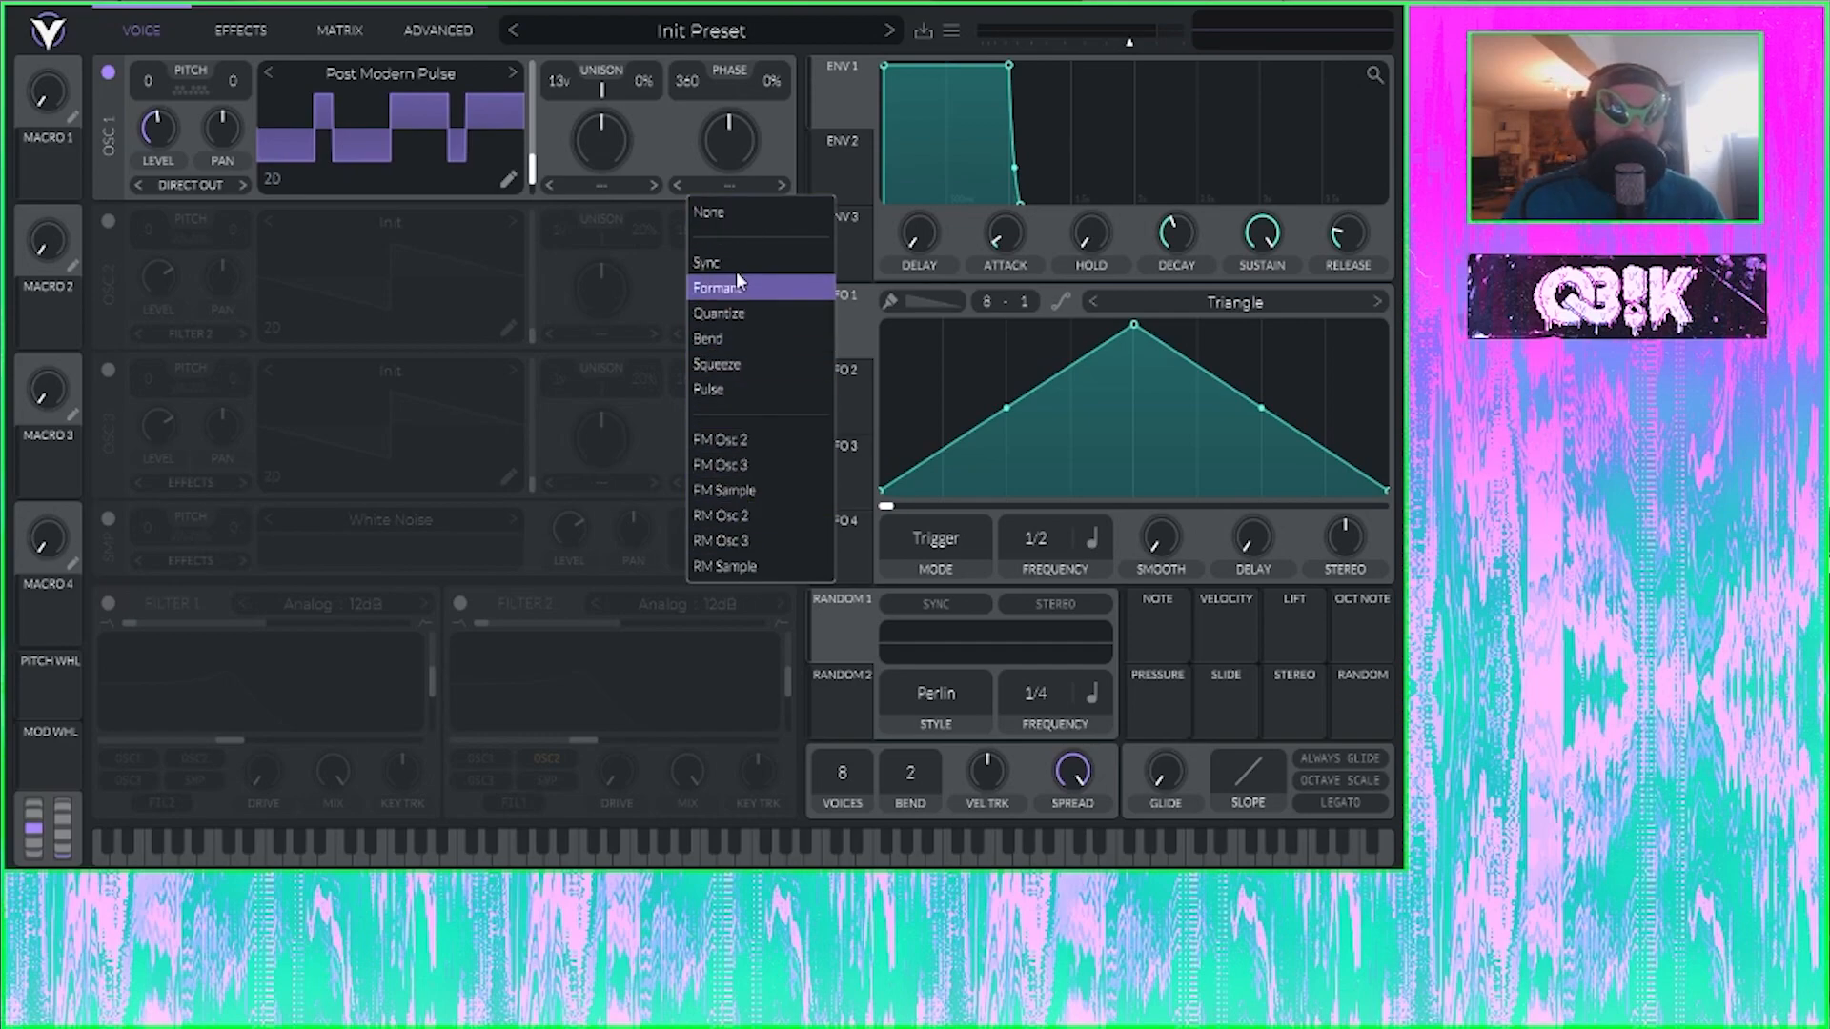
{"action": "left_click", "coordinate": [683, 129]}
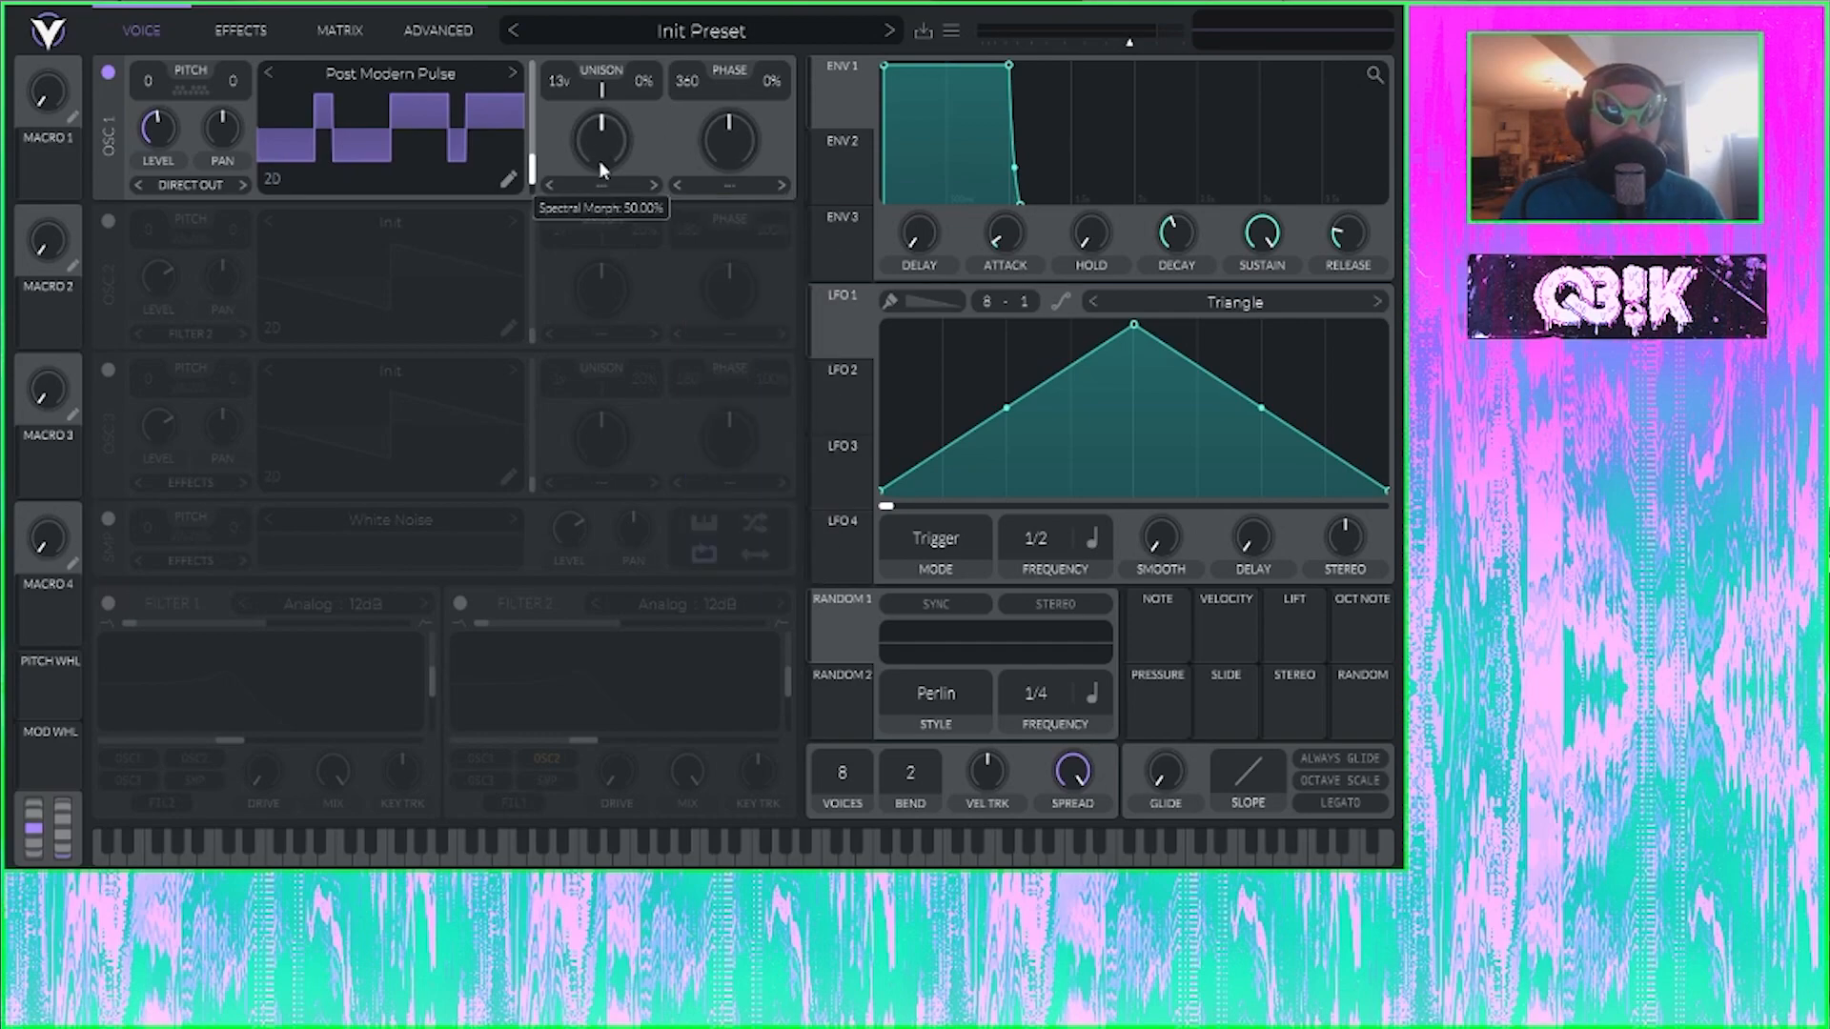
Step: Examine oscillator 1's spectral morph options, from Vocode to Spectral Time Skew, without choosing one
{"action": "left_click", "coordinate": [598, 185]}
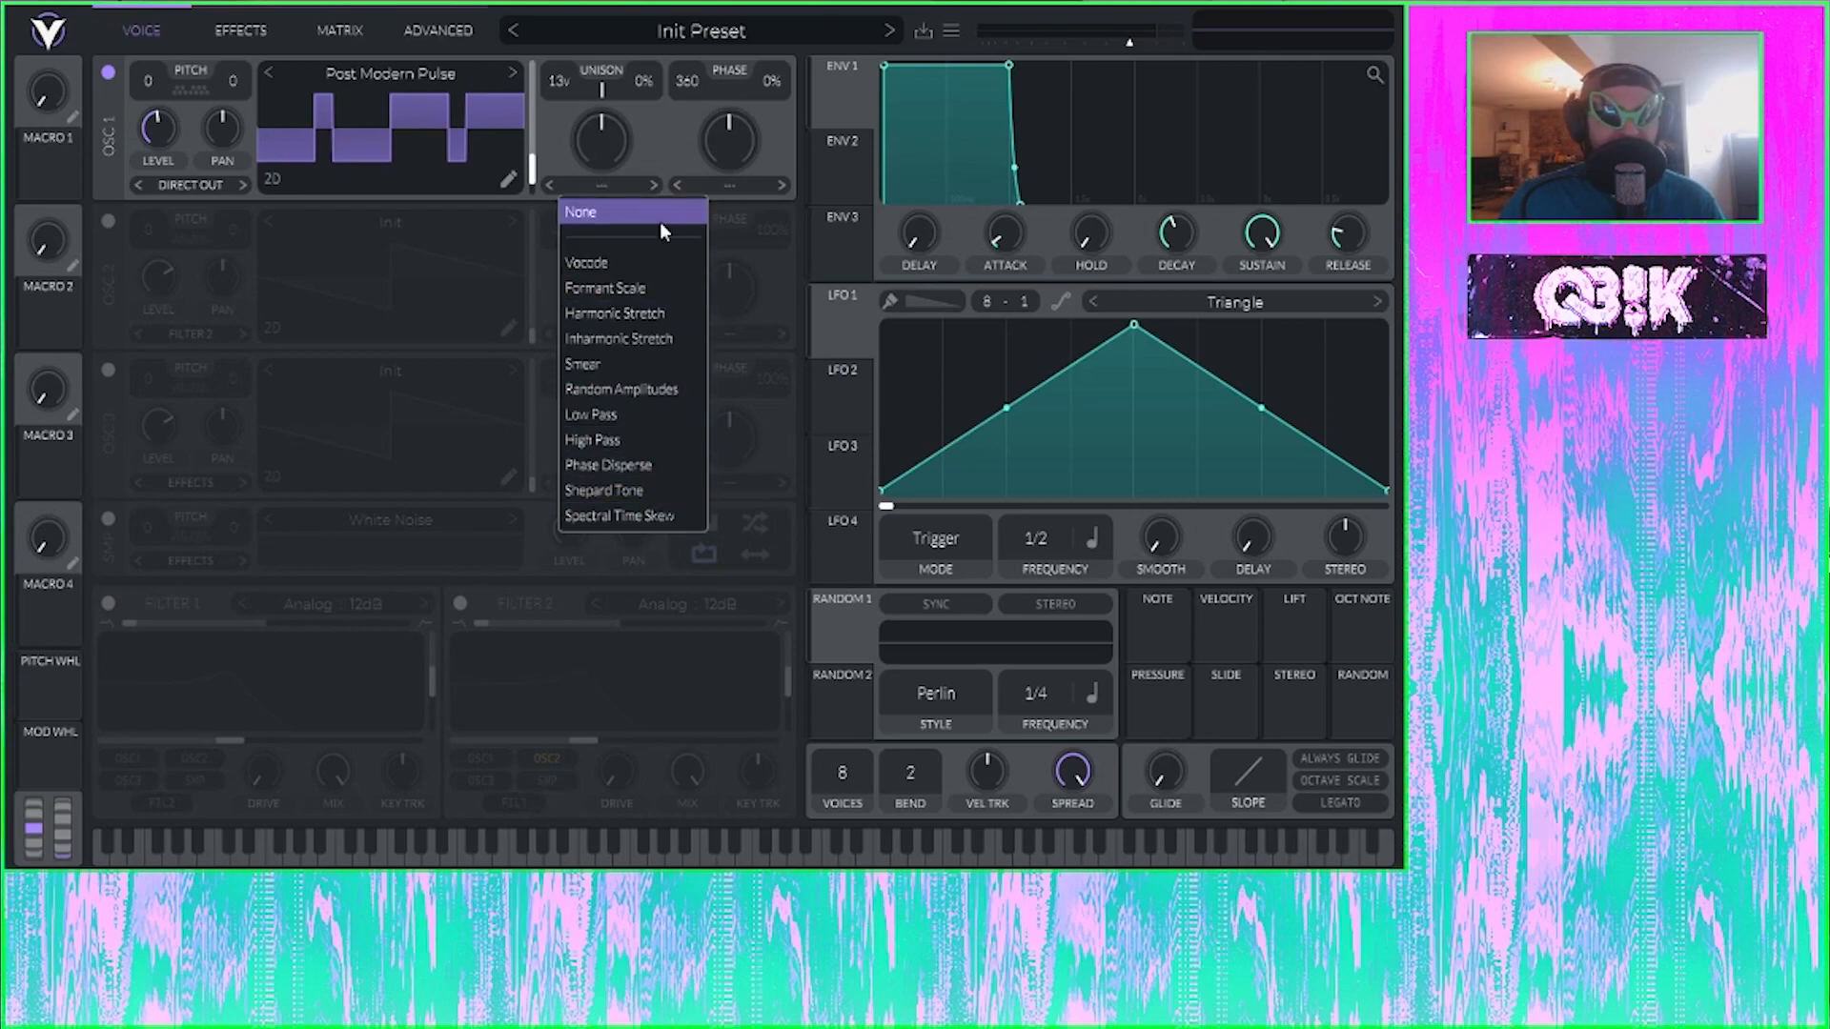
{"action": "left_click", "coordinate": [671, 106]}
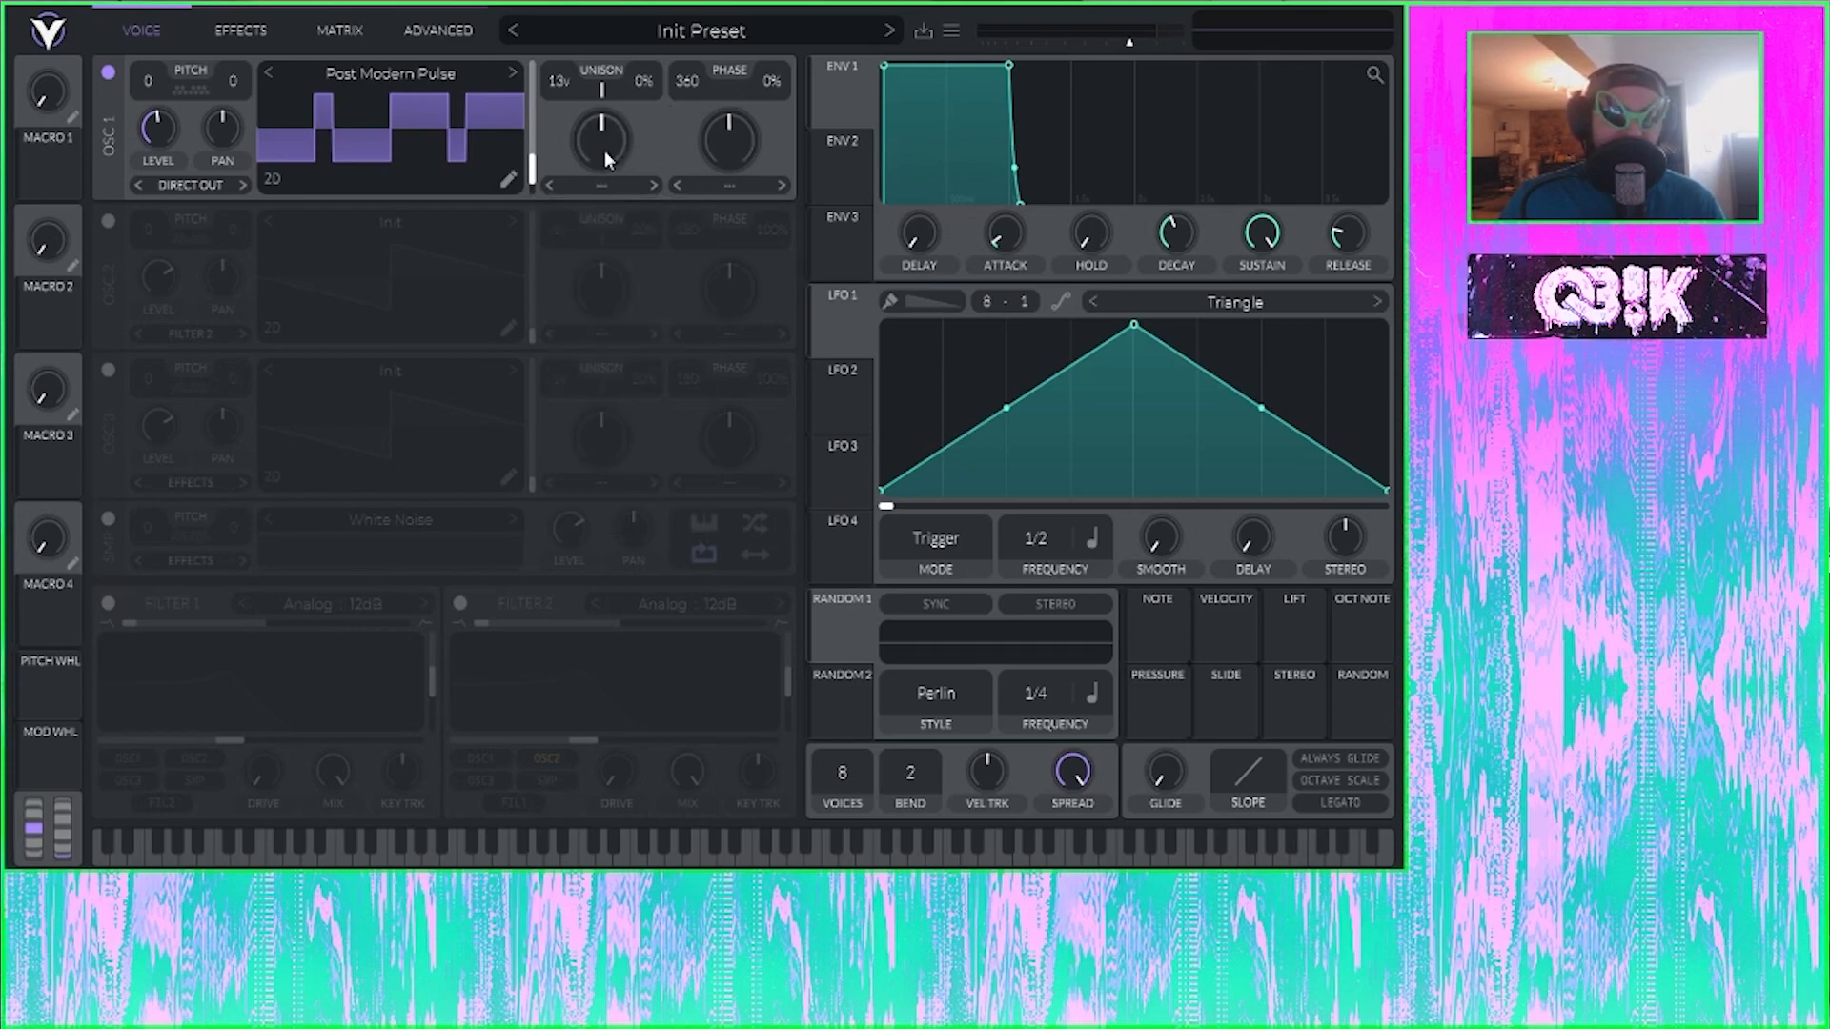
{"action": "left_click", "coordinate": [591, 187]}
{"action": "left_click", "coordinate": [638, 157]}
{"action": "left_click", "coordinate": [606, 185]}
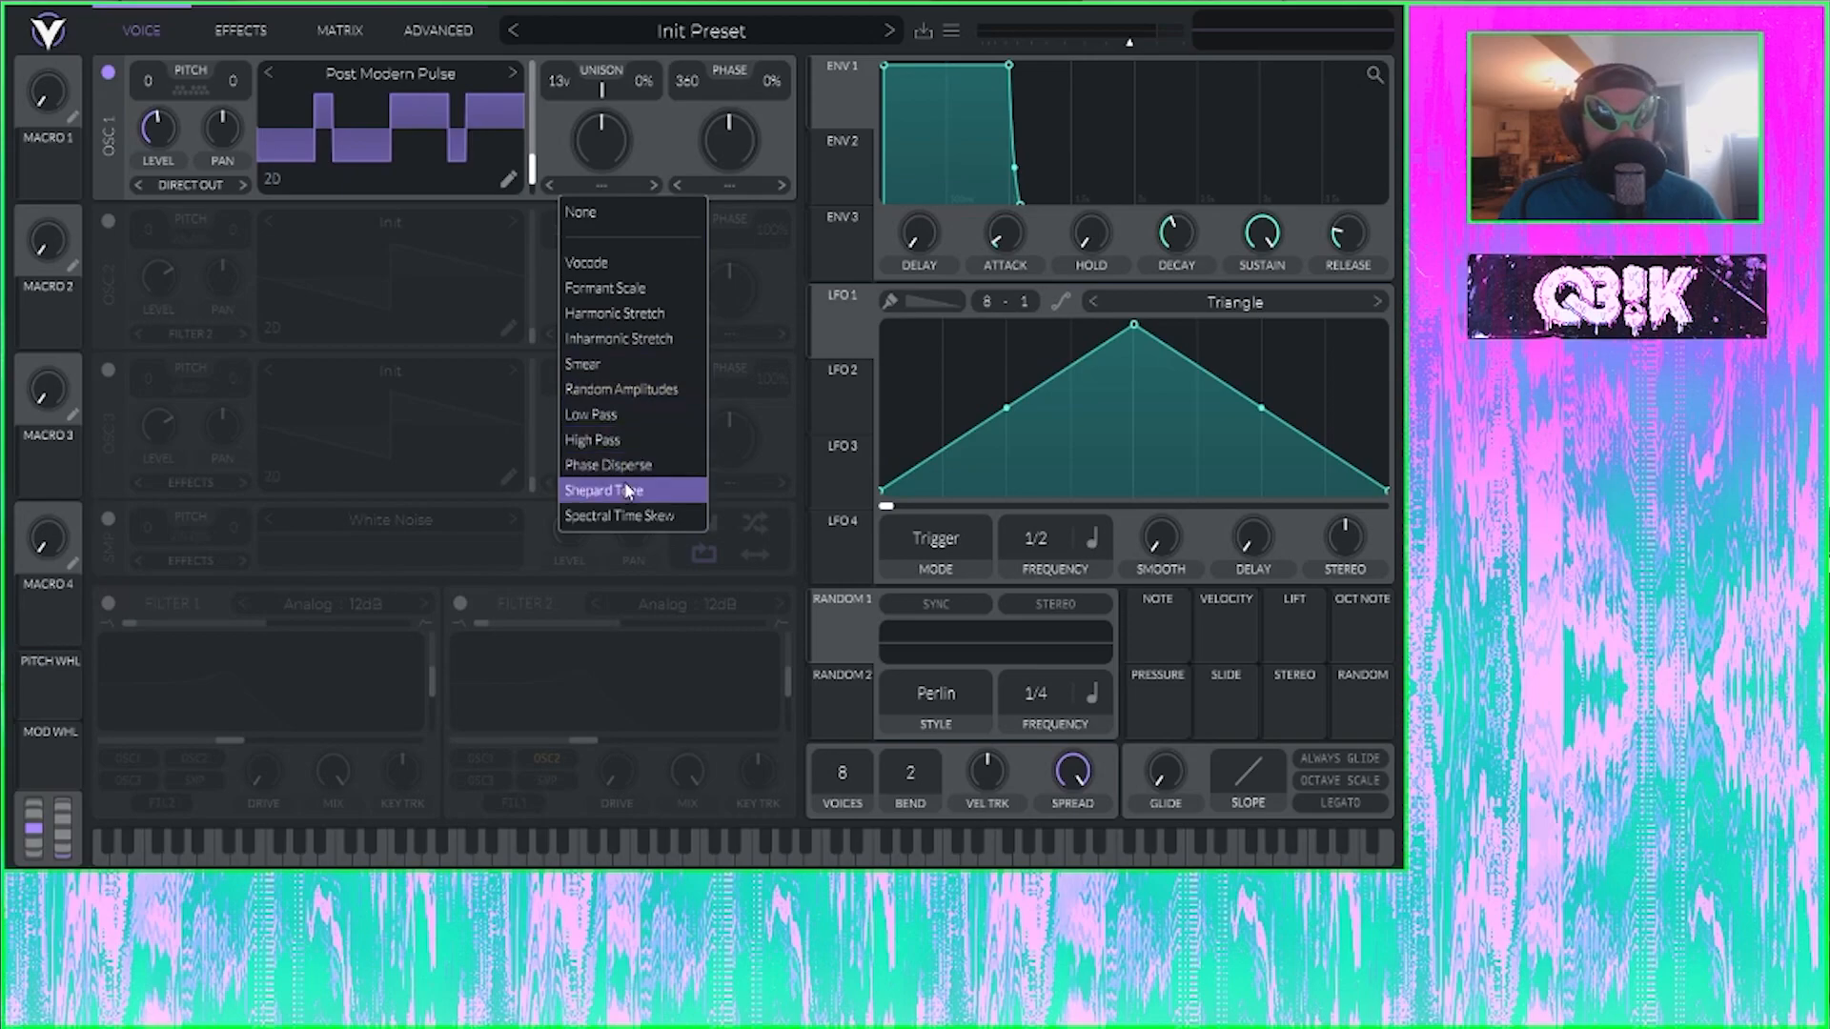
{"action": "left_click", "coordinate": [633, 513]}
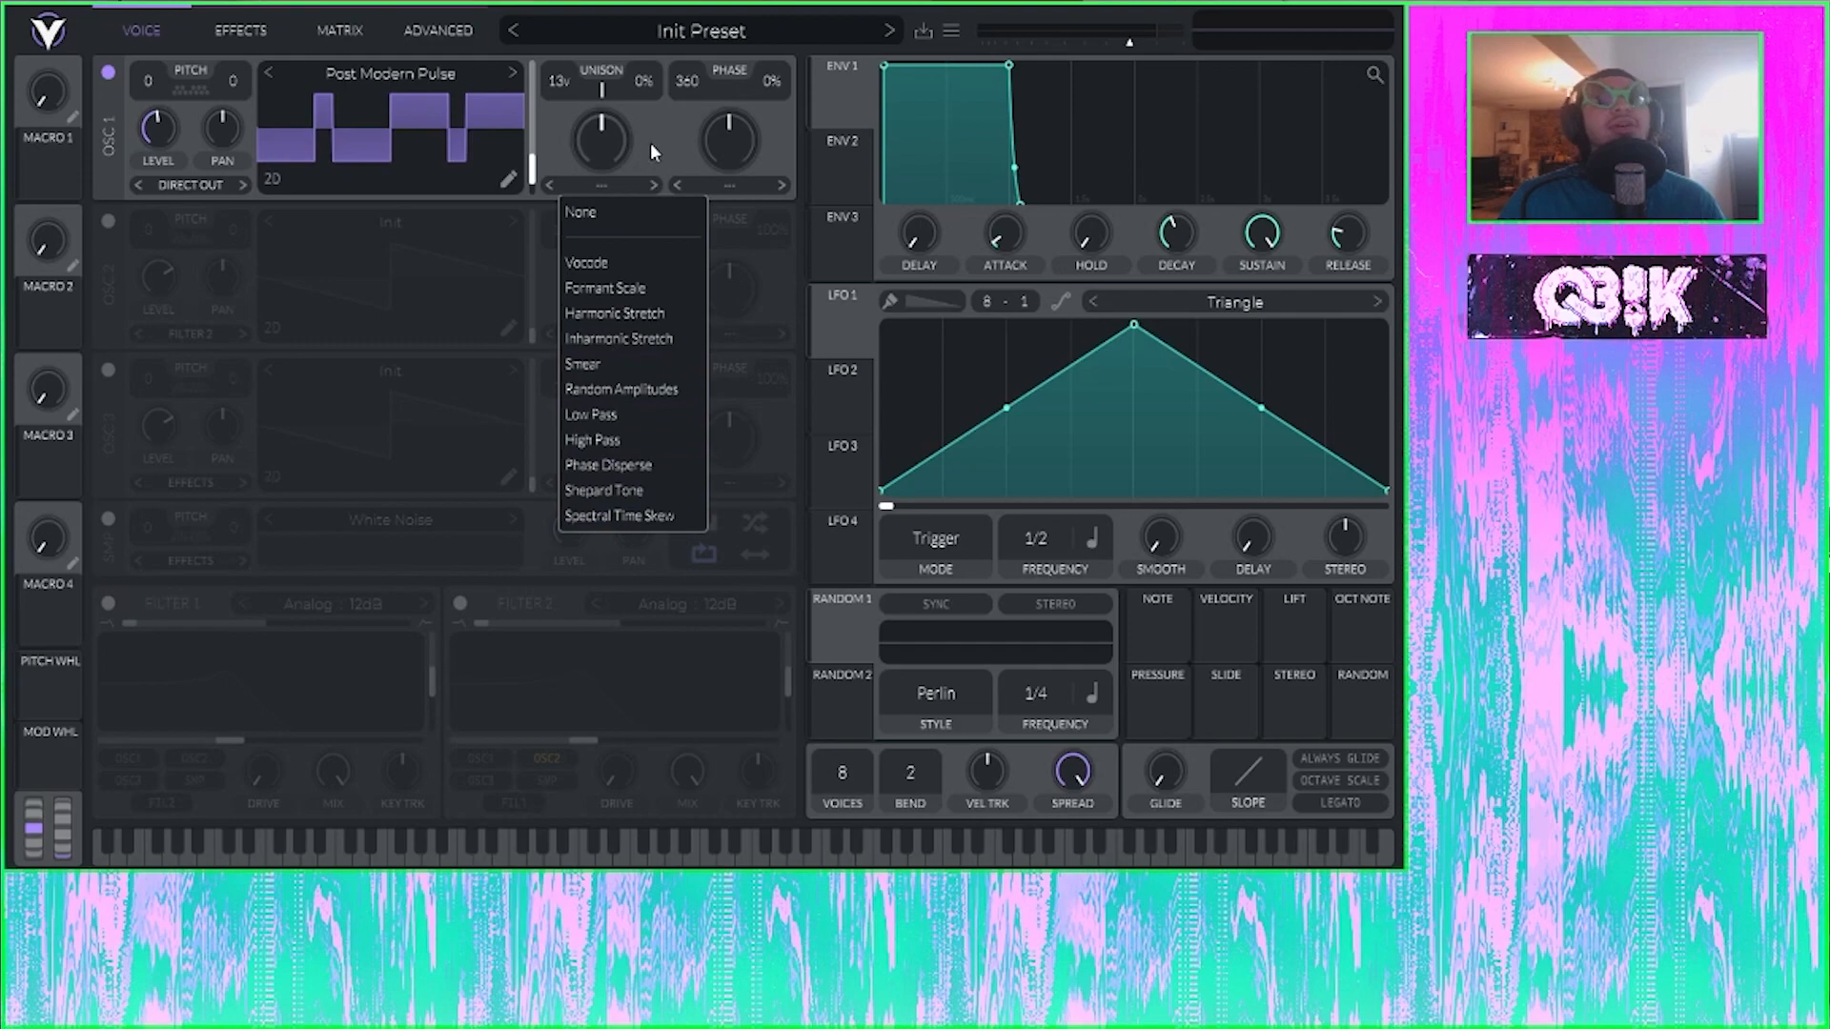
{"action": "left_click", "coordinate": [604, 187]}
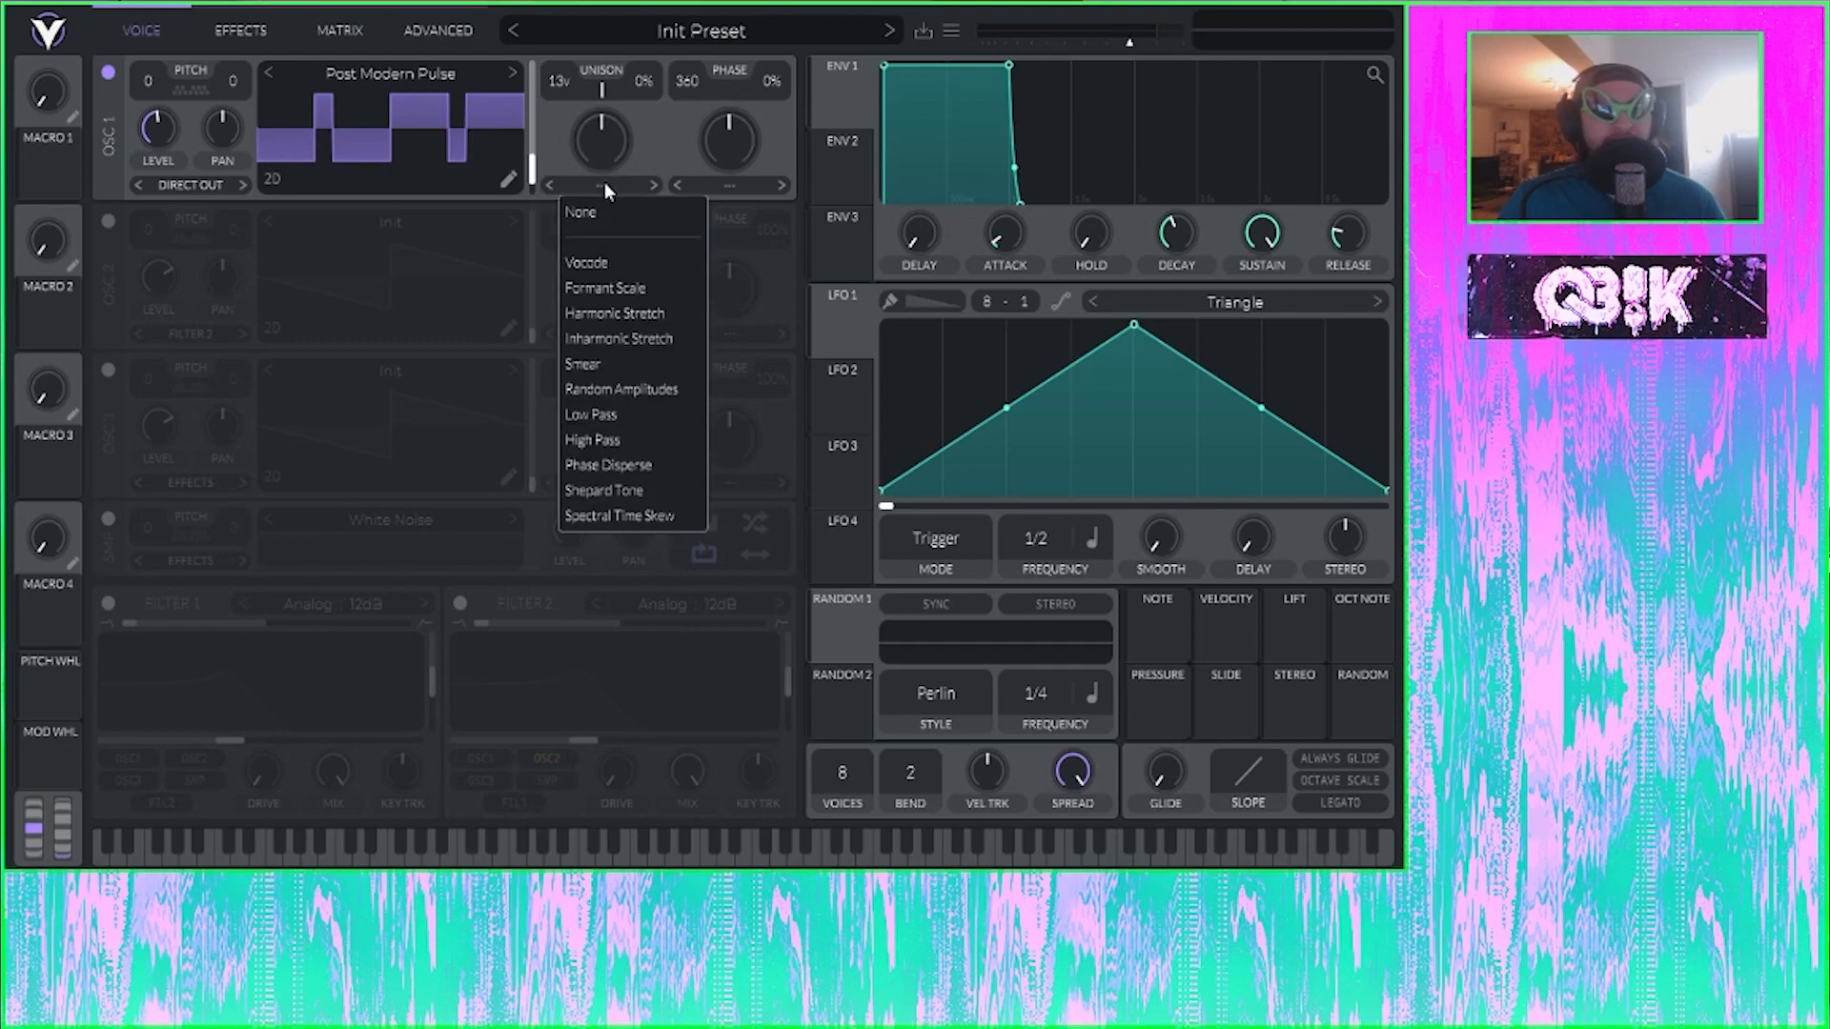
{"action": "left_click", "coordinate": [654, 141]}
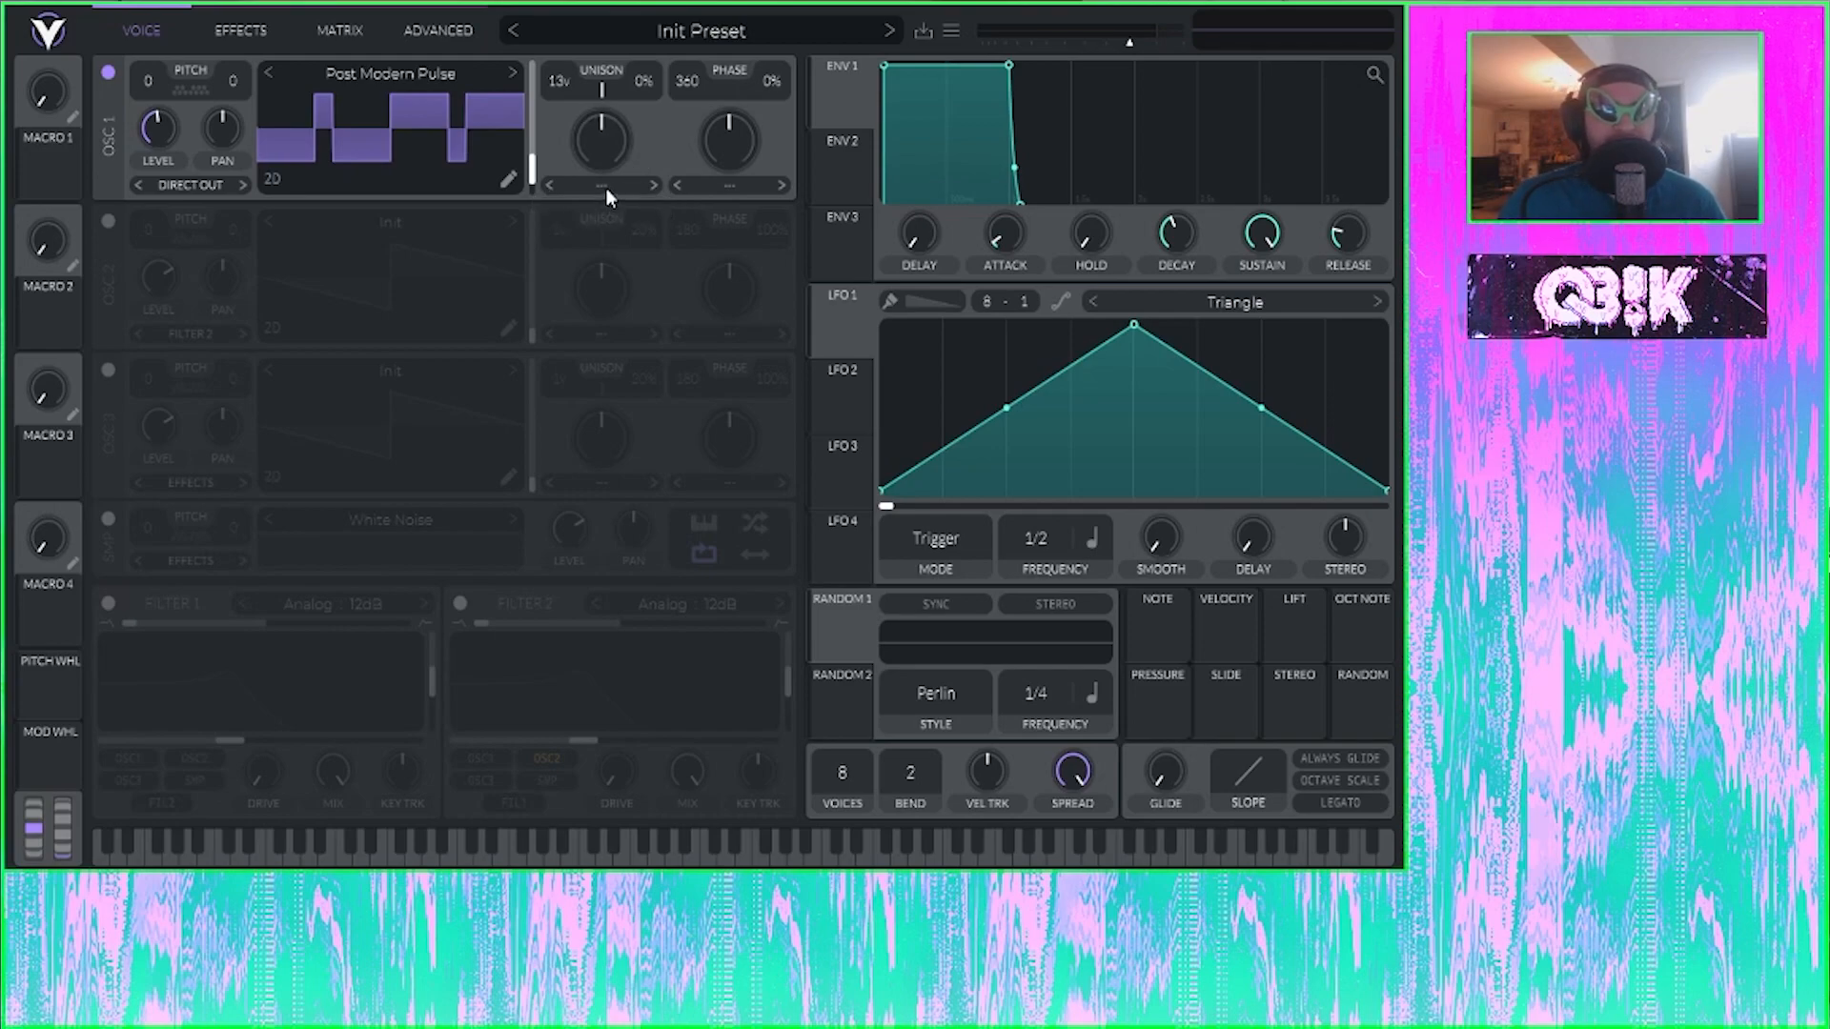
{"action": "left_click", "coordinate": [604, 187]}
{"action": "left_click", "coordinate": [639, 157]}
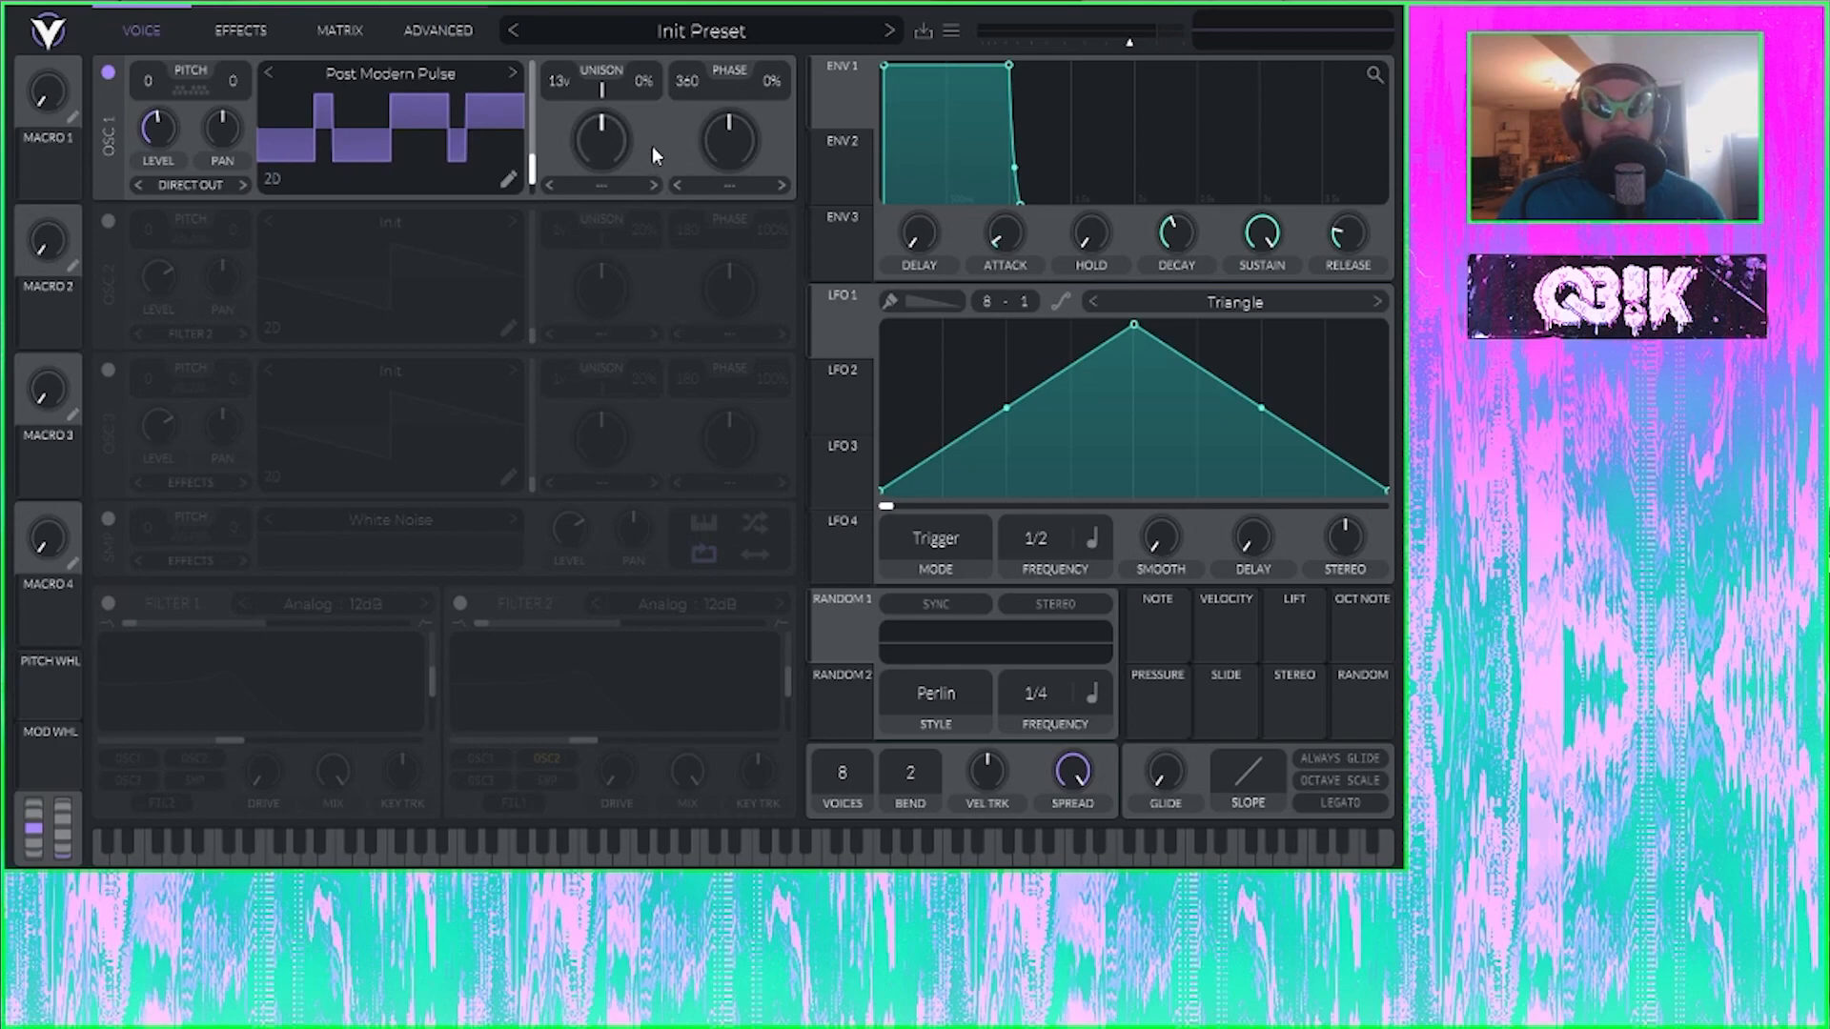
{"action": "left_click", "coordinate": [583, 186]}
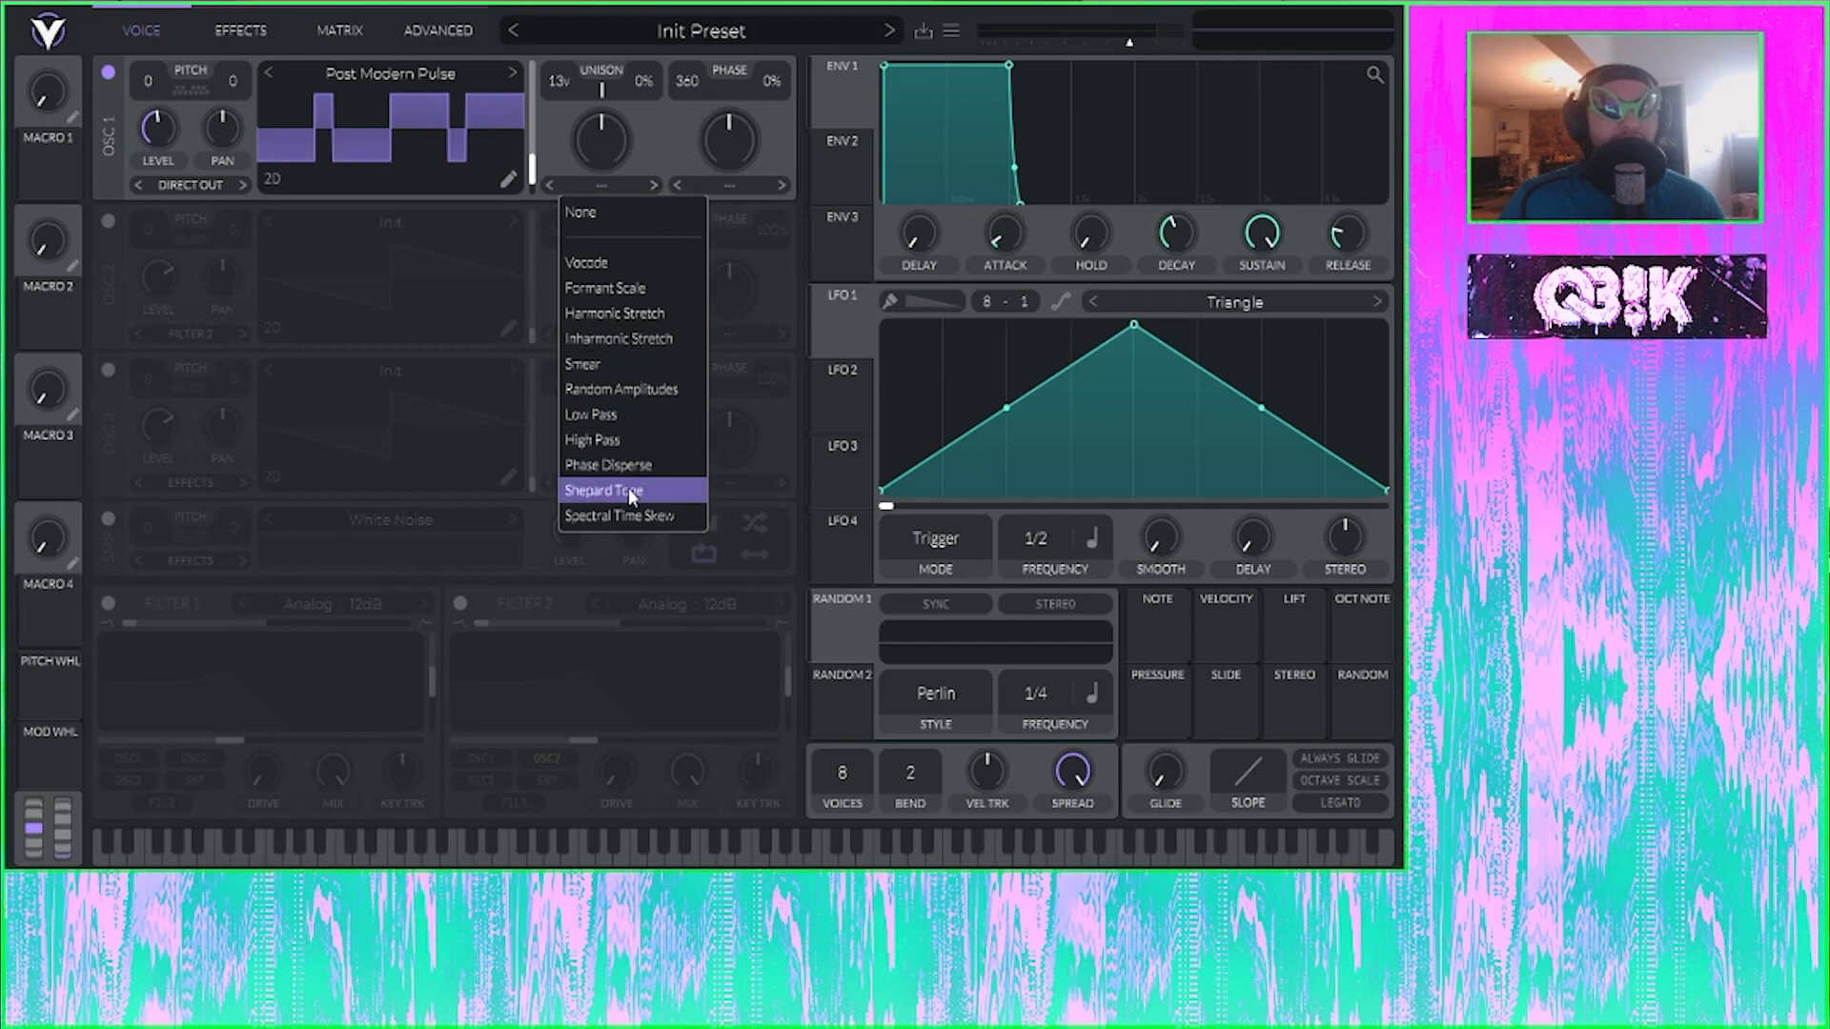
{"action": "left_click", "coordinate": [654, 141]}
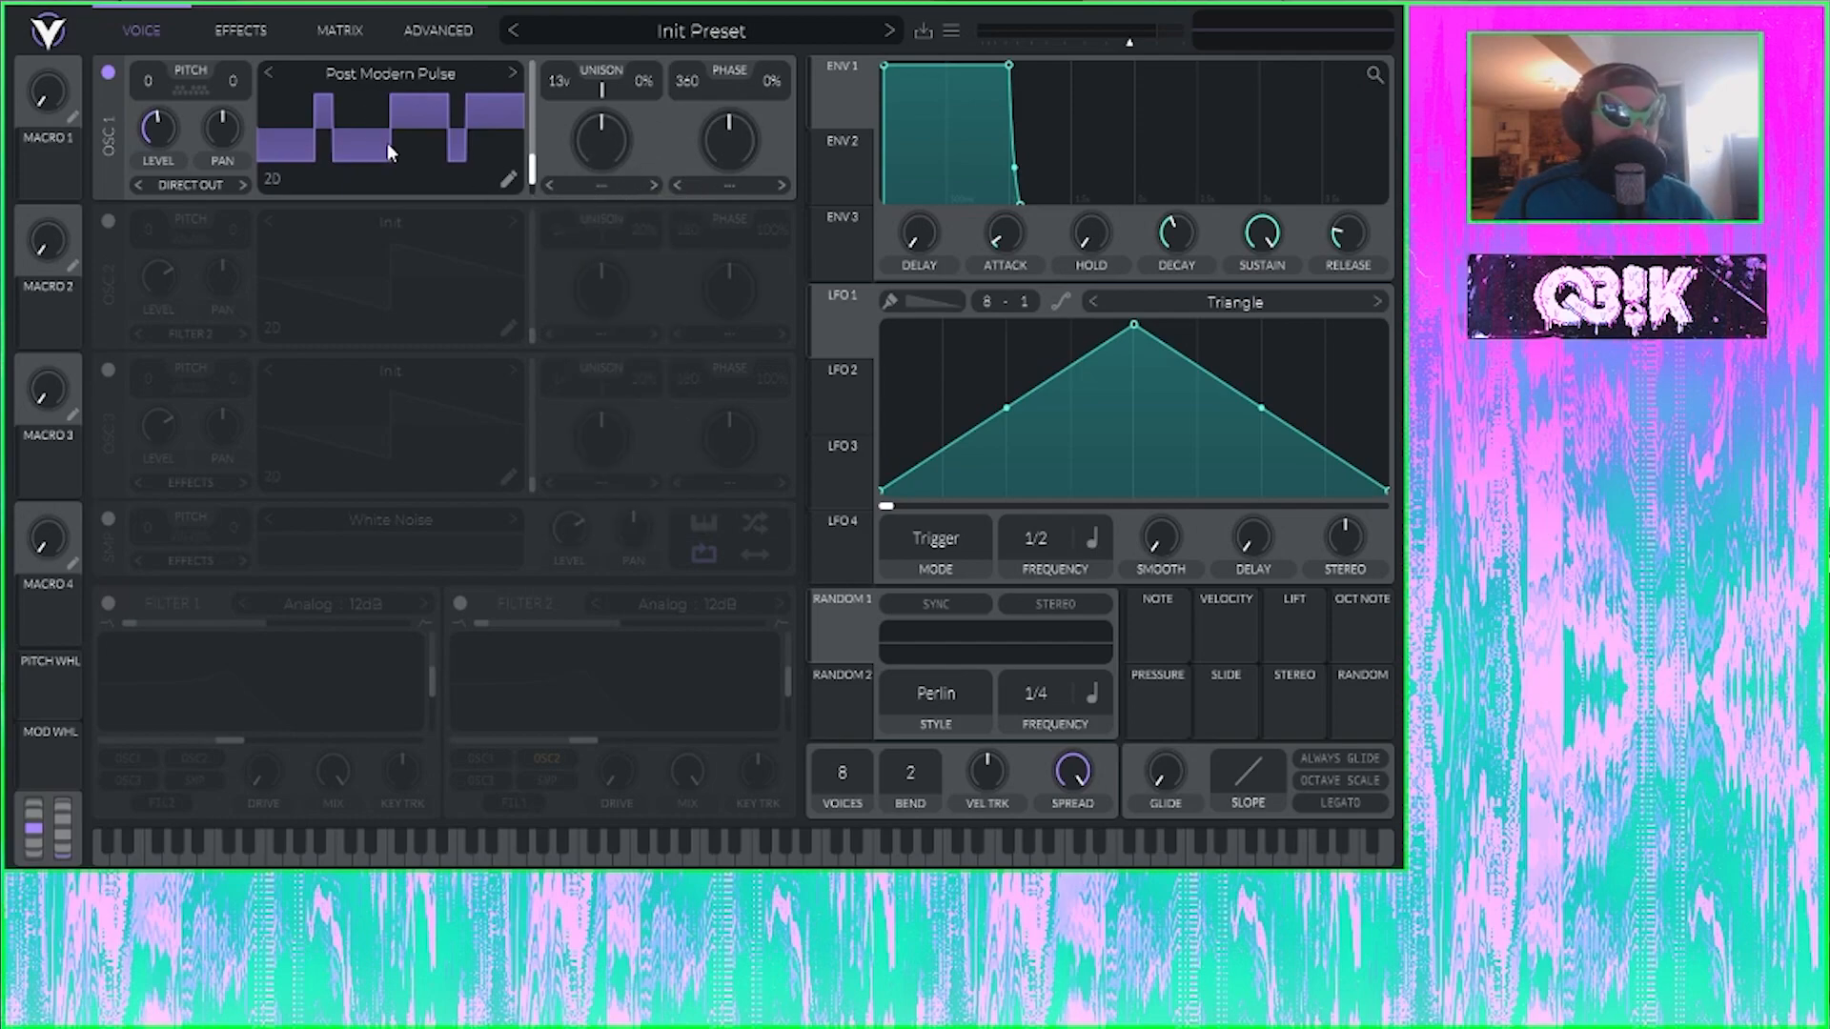
{"action": "left_click", "coordinate": [107, 519]}
{"action": "left_click", "coordinate": [108, 520]}
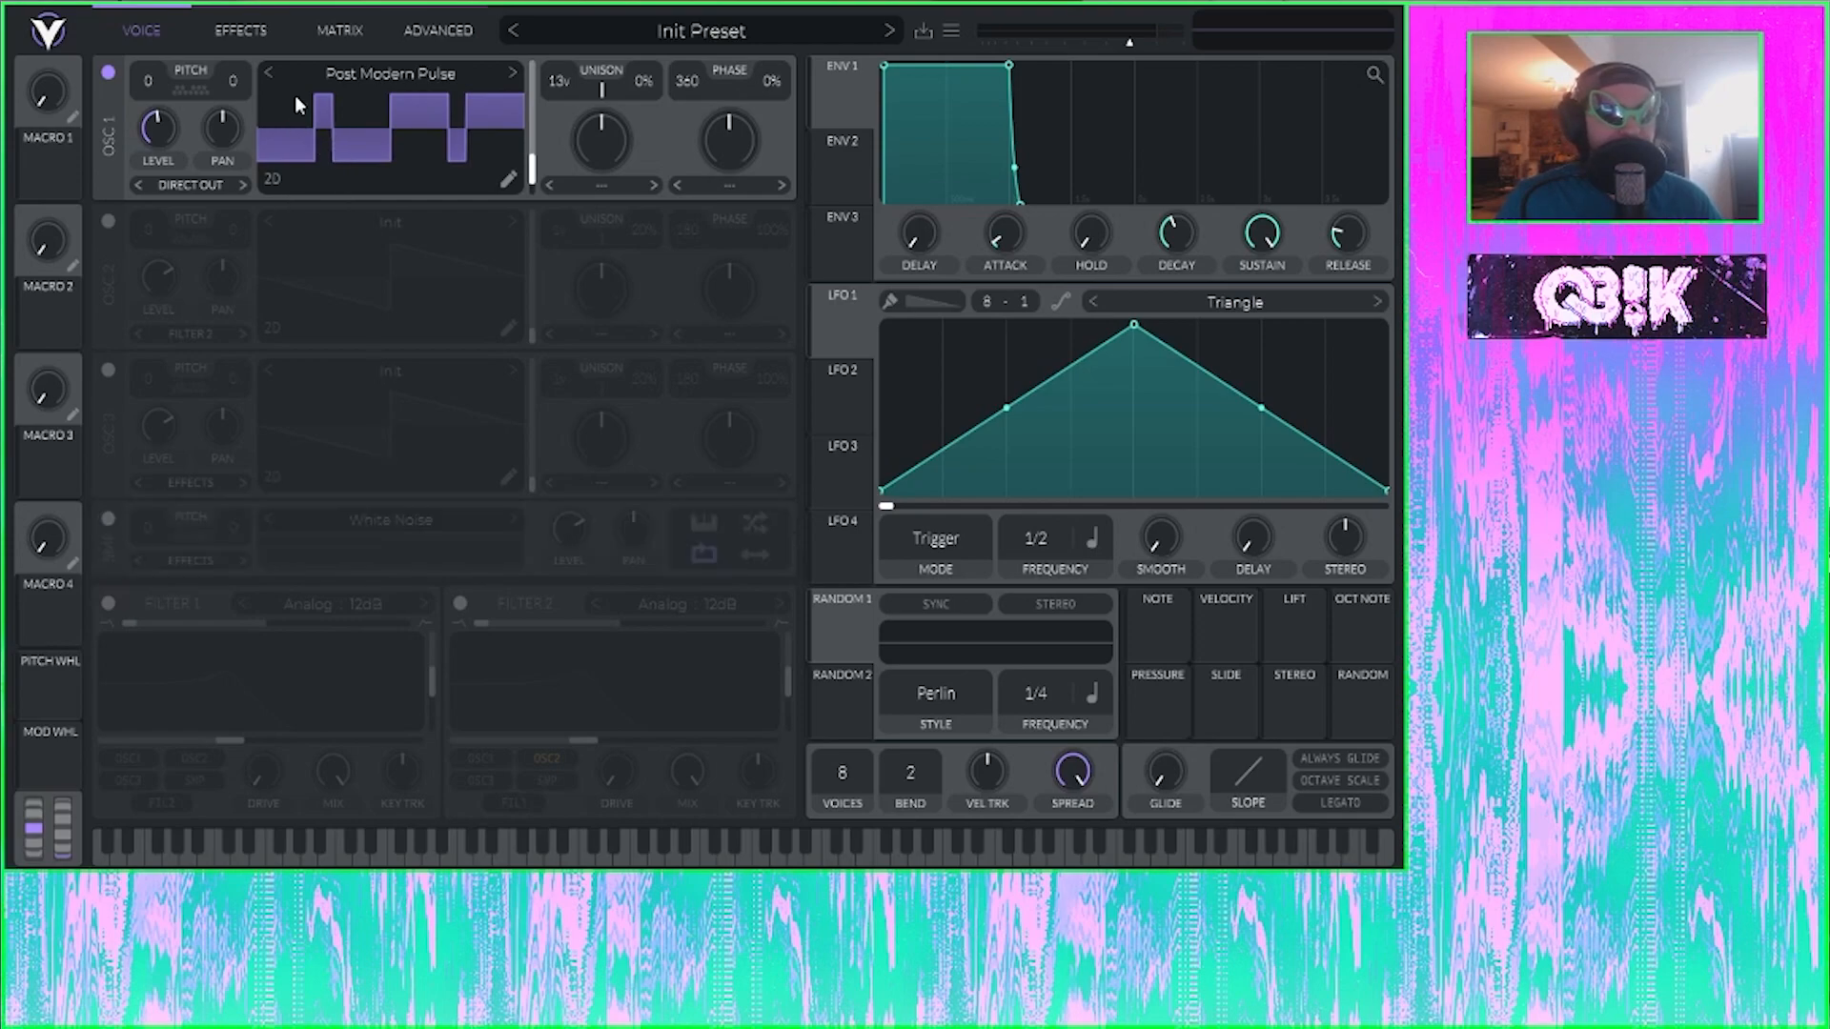
Step: Examine the wavetable options of oscillators 1 and 2, from Save to Wavetables to Resynthesize Preset to Wavetable, without choosing one
{"action": "right_click", "coordinate": [425, 122]}
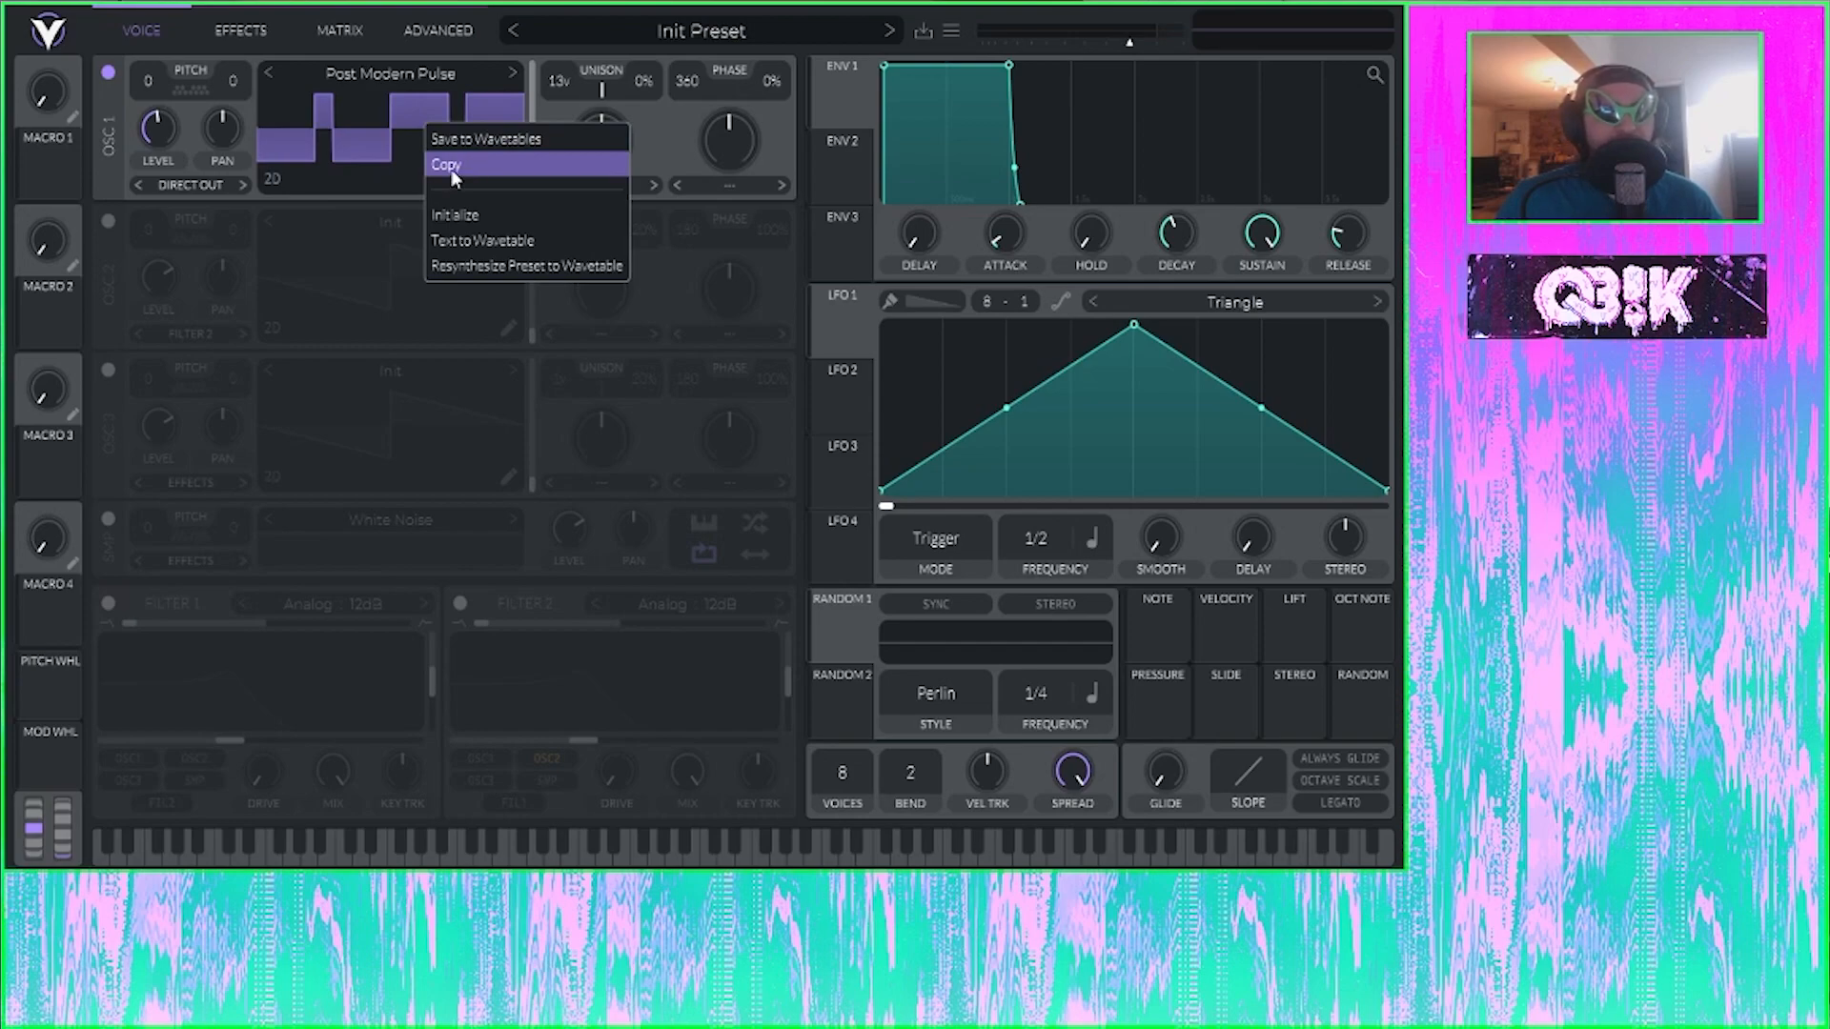
{"action": "left_click", "coordinate": [349, 163]}
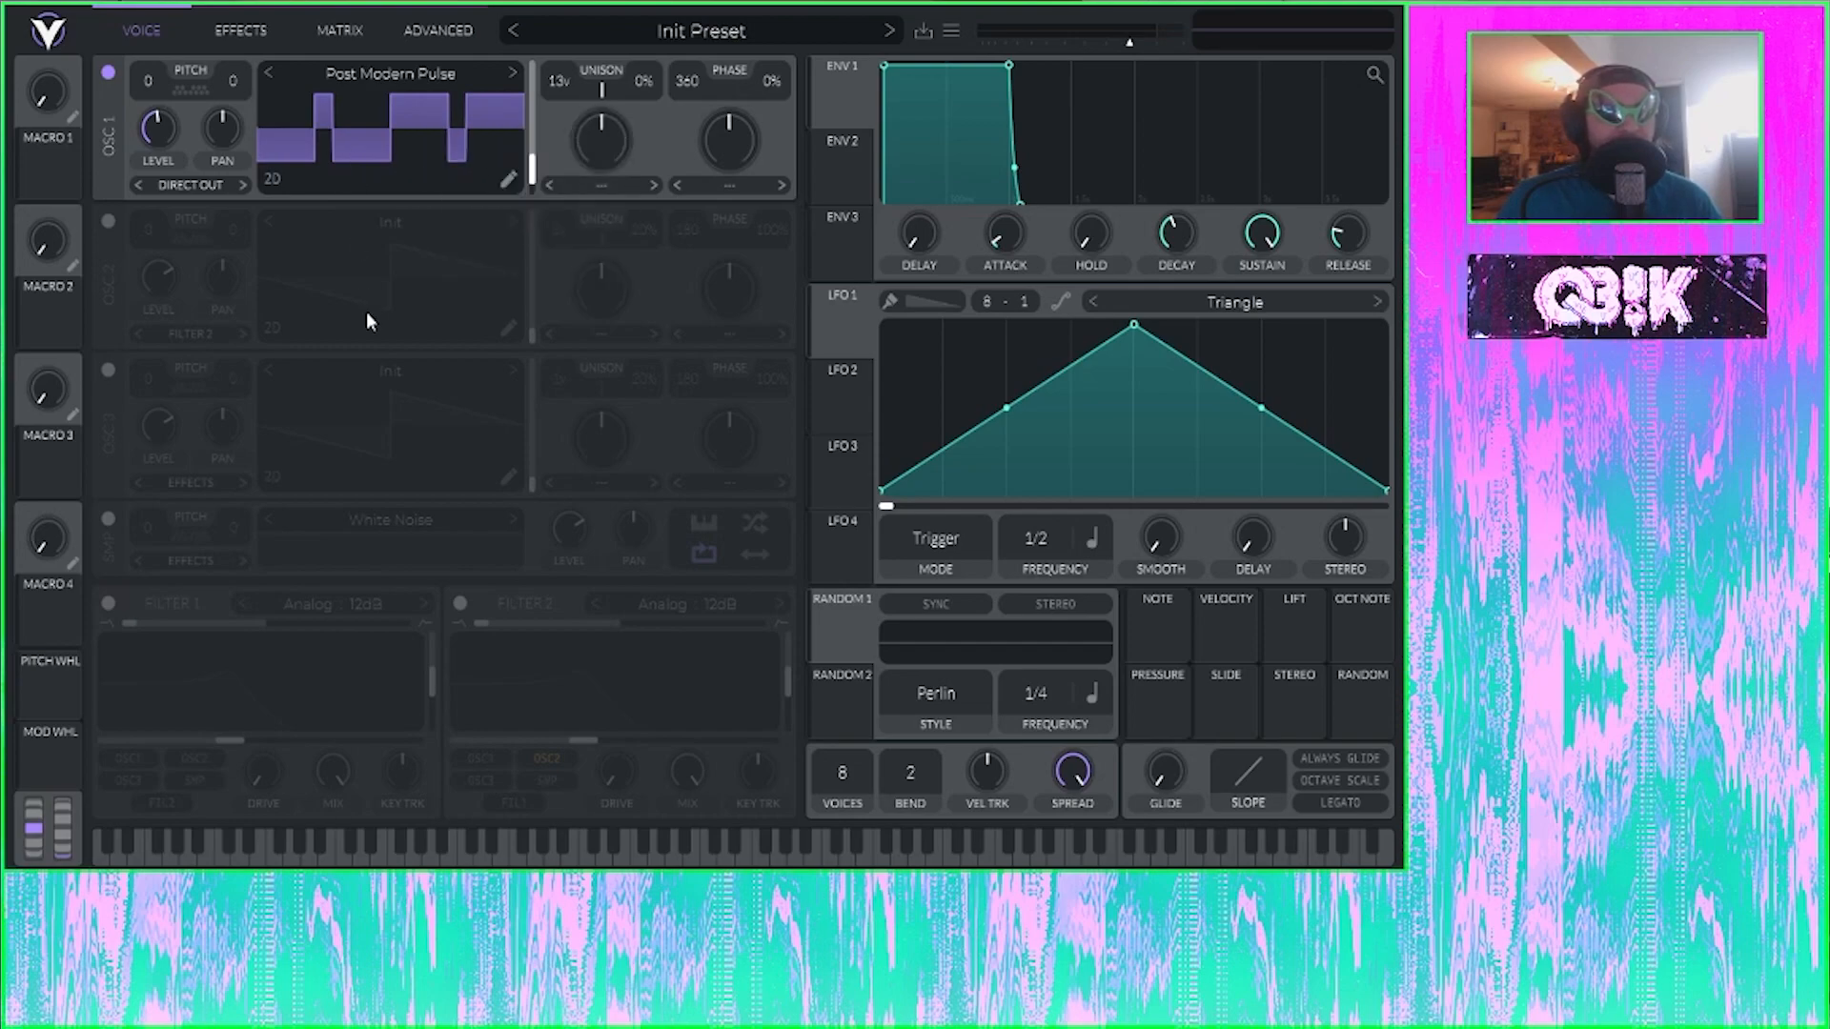
{"action": "right_click", "coordinate": [406, 150]}
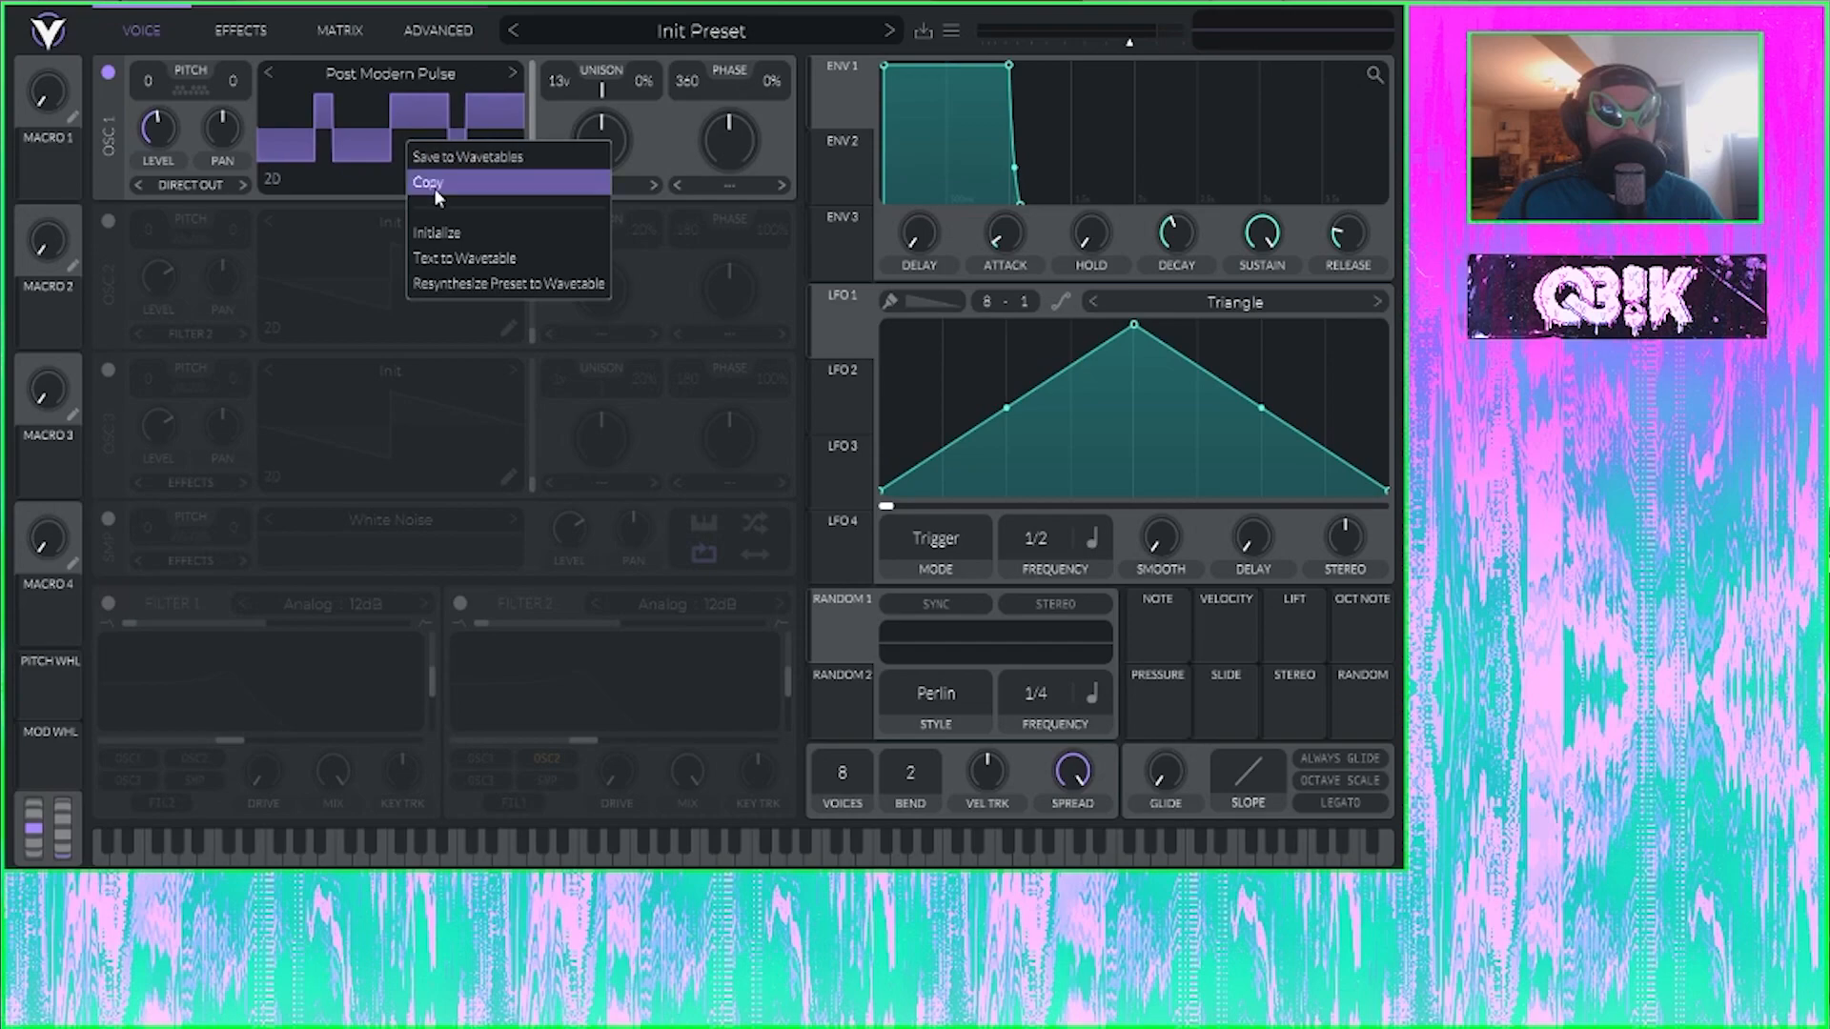
{"action": "left_click", "coordinate": [470, 106]}
{"action": "right_click", "coordinate": [386, 302]}
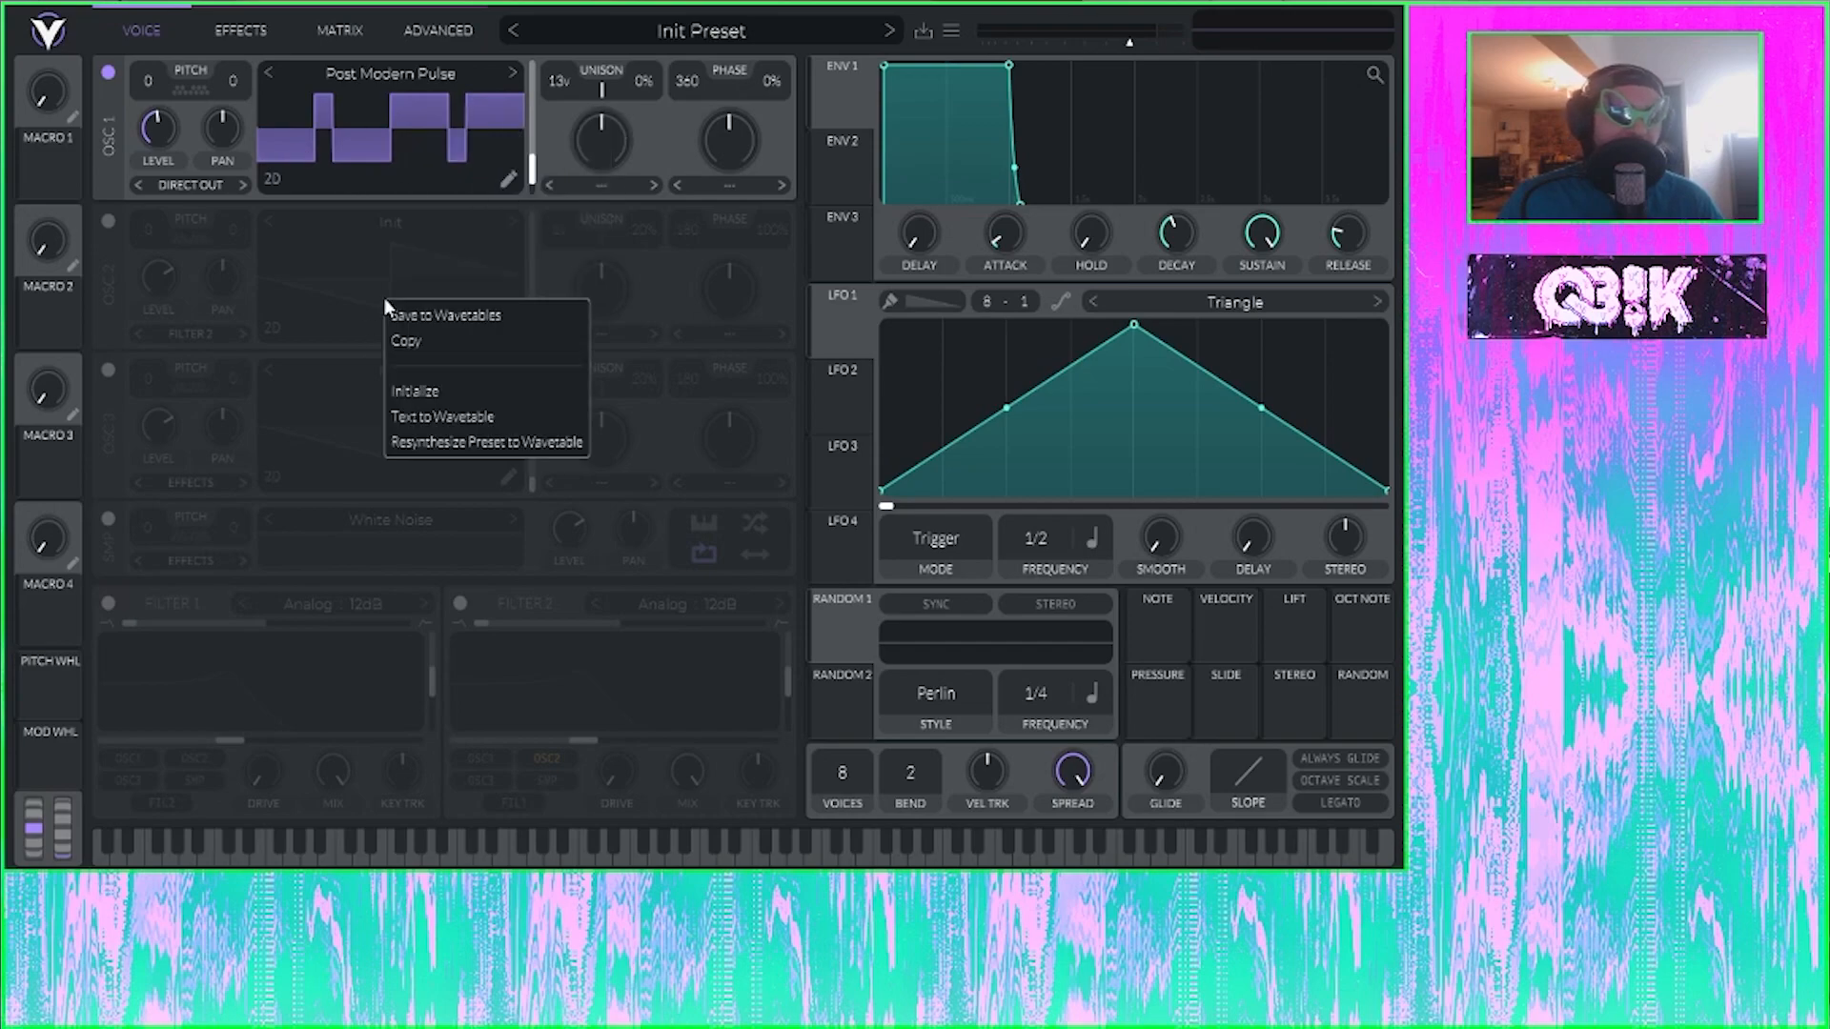
{"action": "left_click", "coordinate": [486, 180]}
Step: Initialize oscillator 1's wavetable, and generate a new one from the text "cubic" with Text to Wavetable, leaving the language at en-US
{"action": "right_click", "coordinate": [363, 115]}
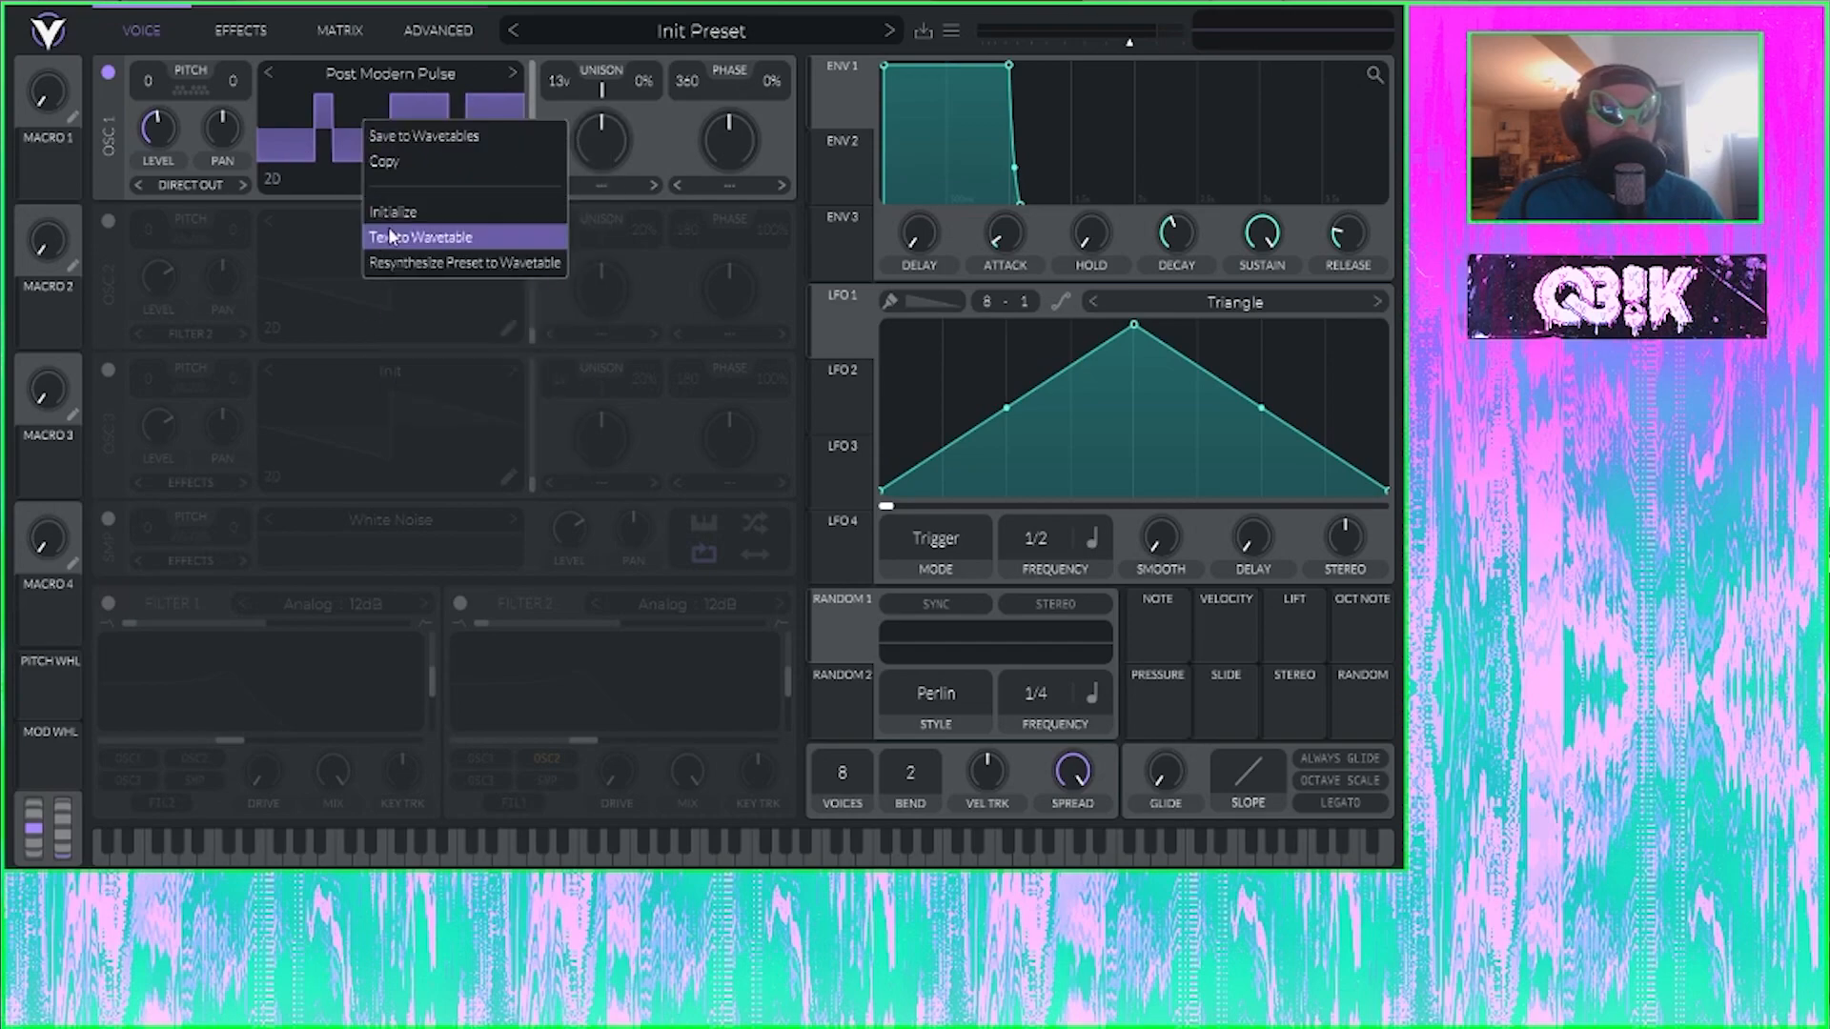
{"action": "left_click", "coordinate": [402, 215]}
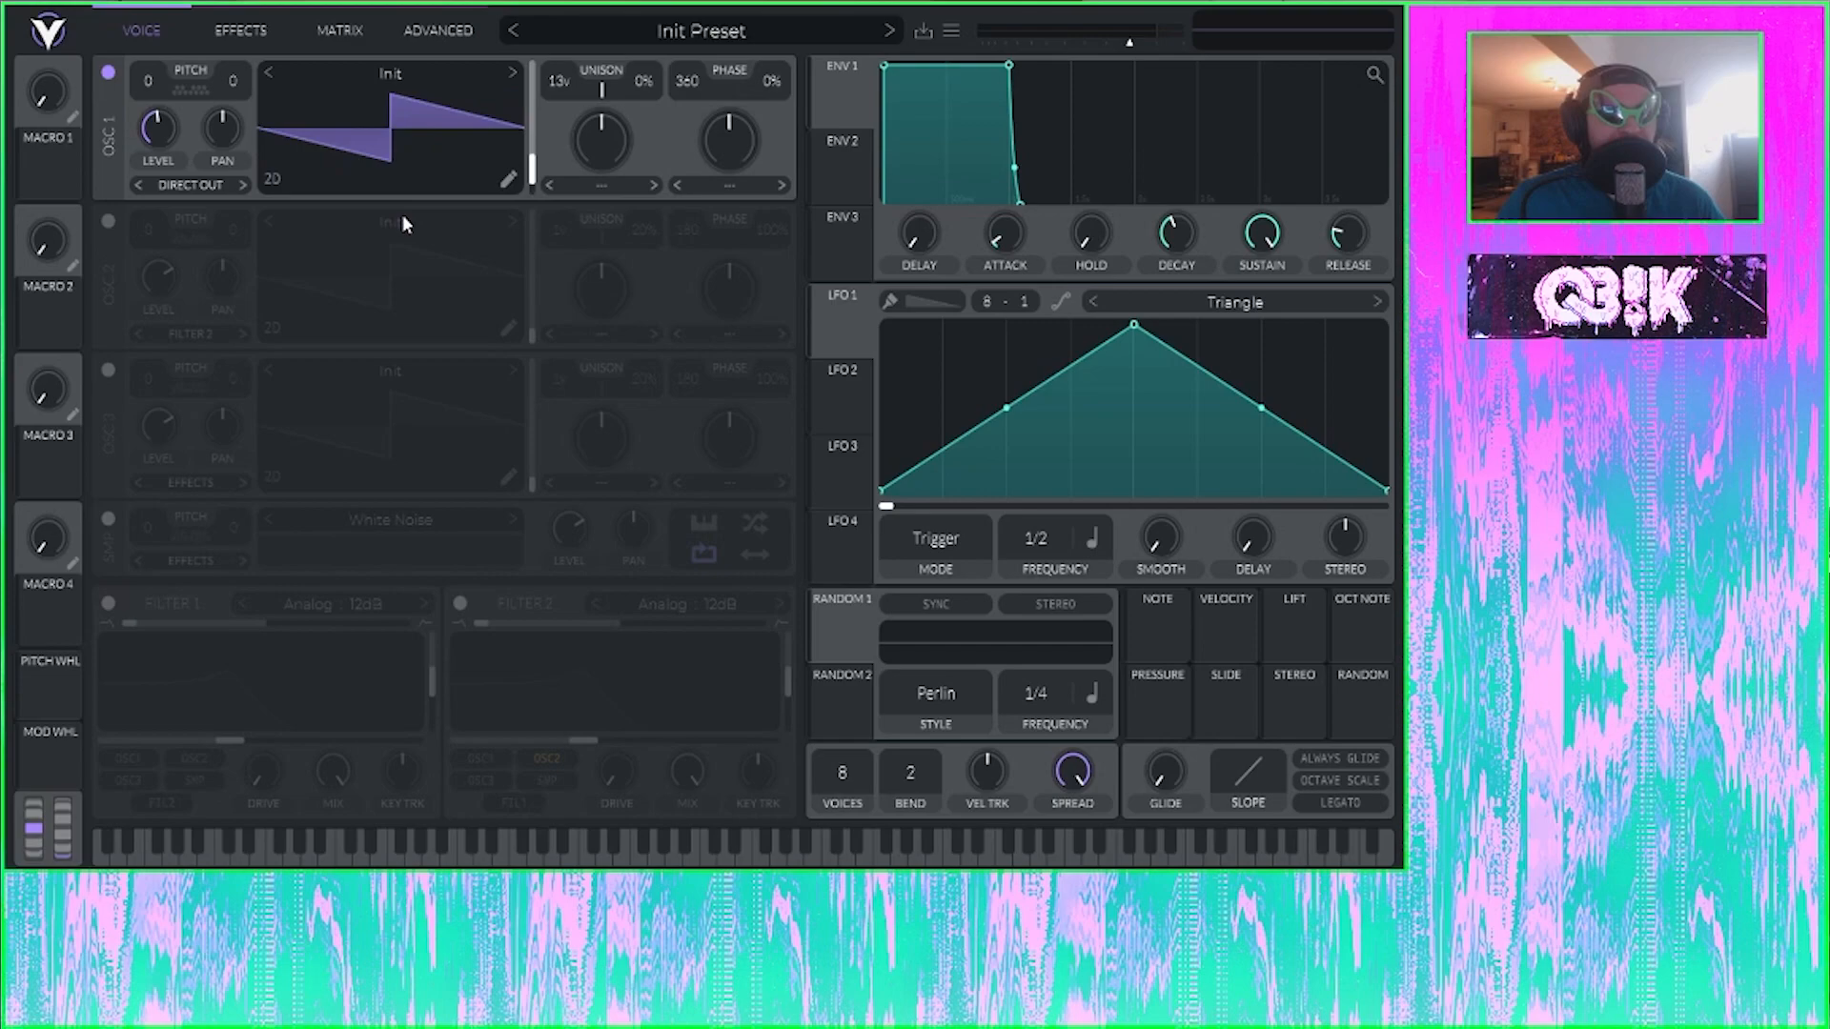
{"action": "right_click", "coordinate": [397, 123]}
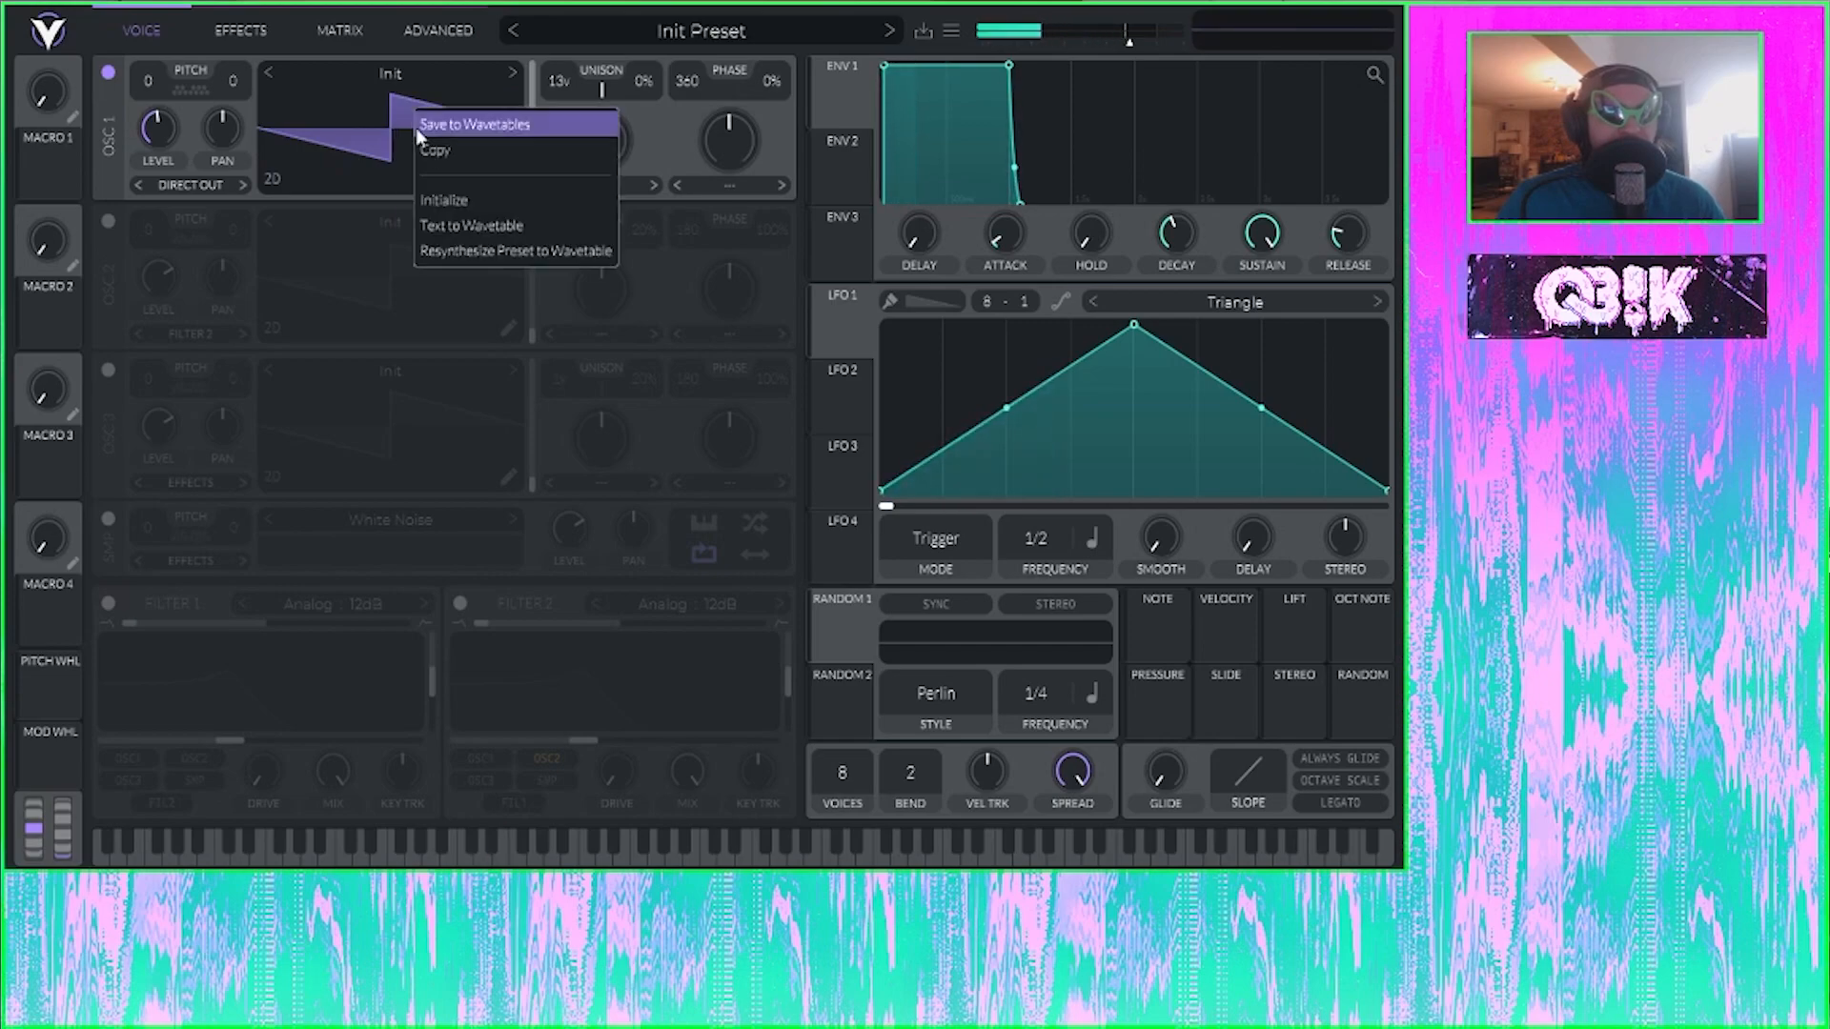
{"action": "left_click", "coordinate": [458, 236]}
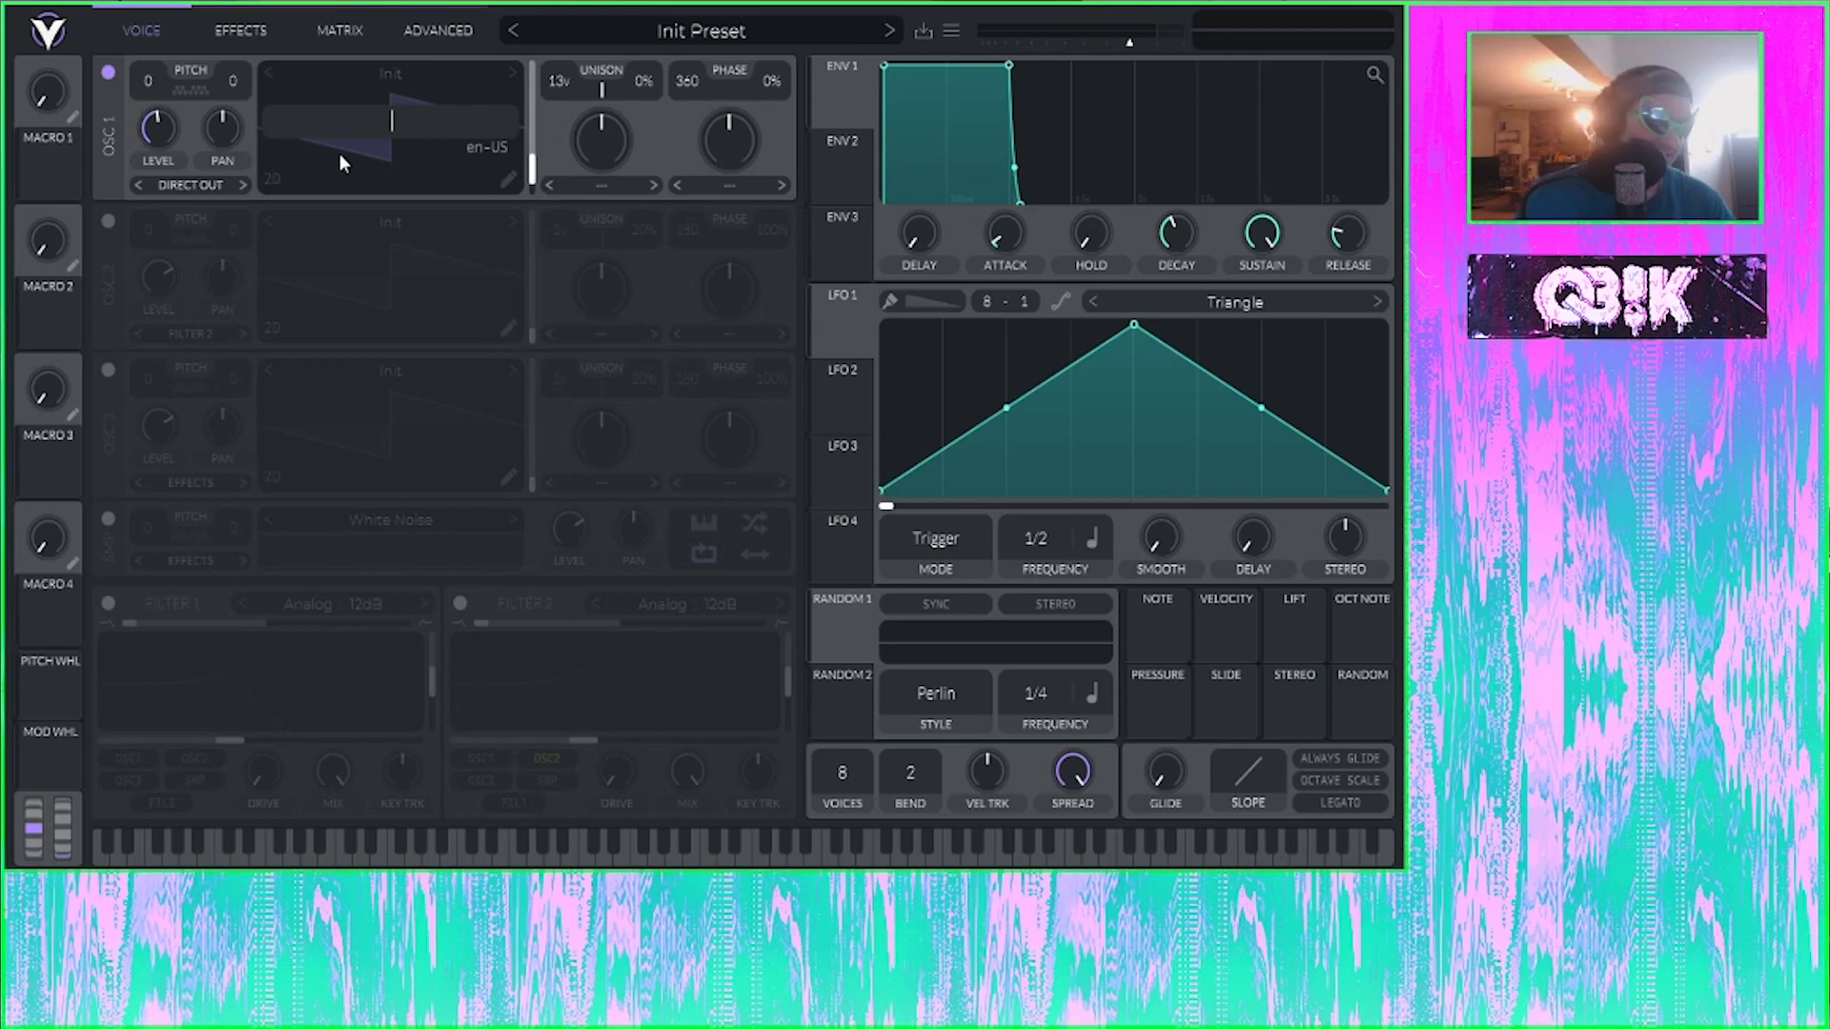
{"action": "left_click", "coordinate": [488, 149]}
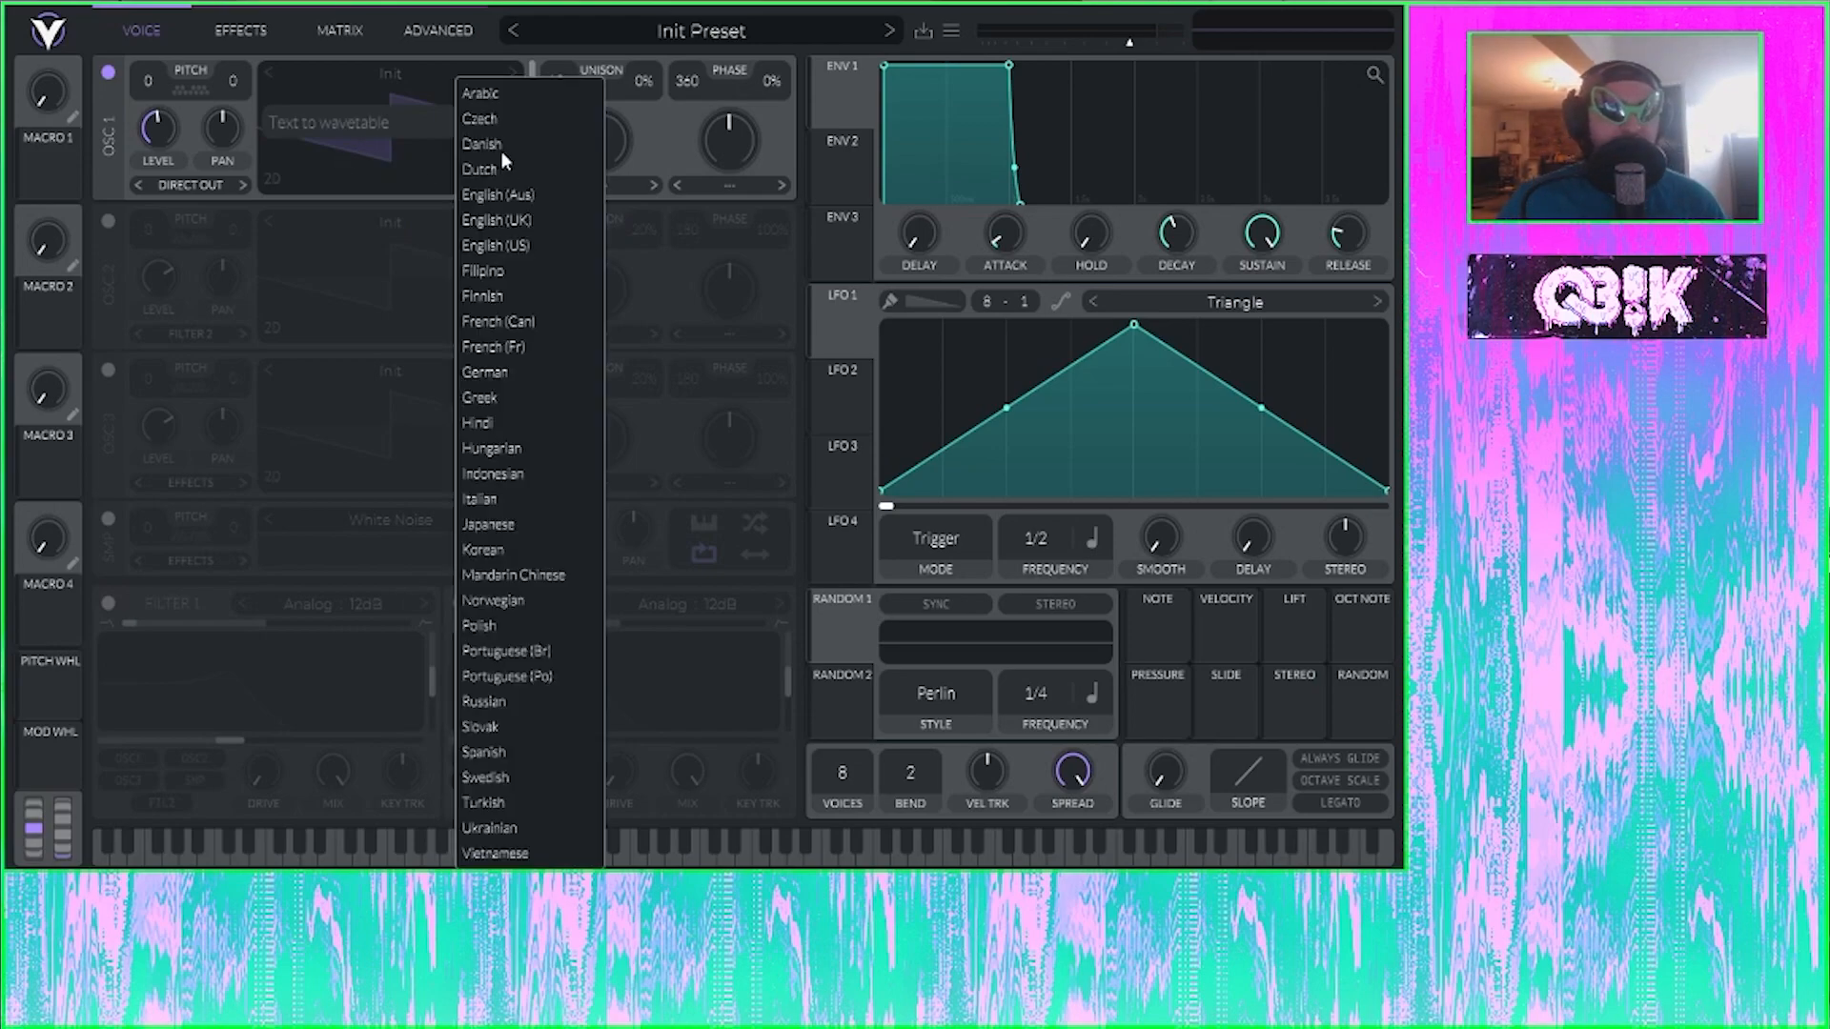
{"action": "left_click", "coordinate": [397, 172]}
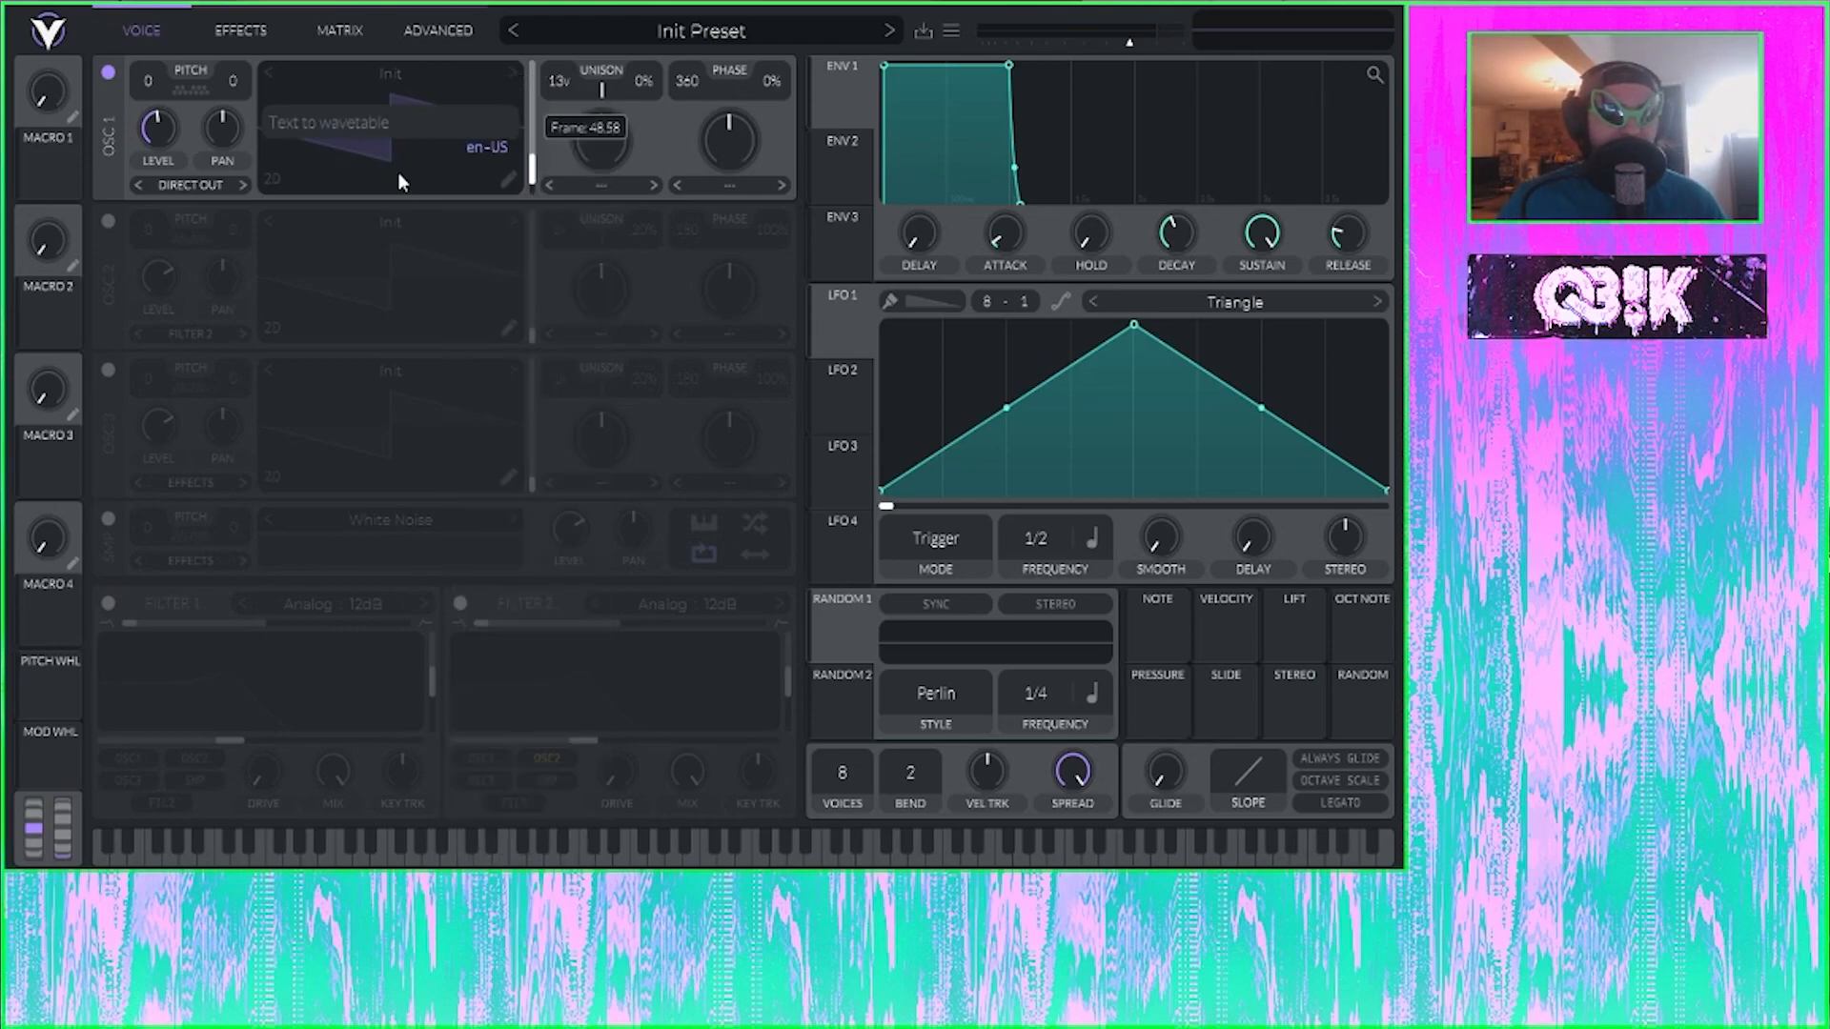
{"action": "left_click", "coordinate": [481, 150]}
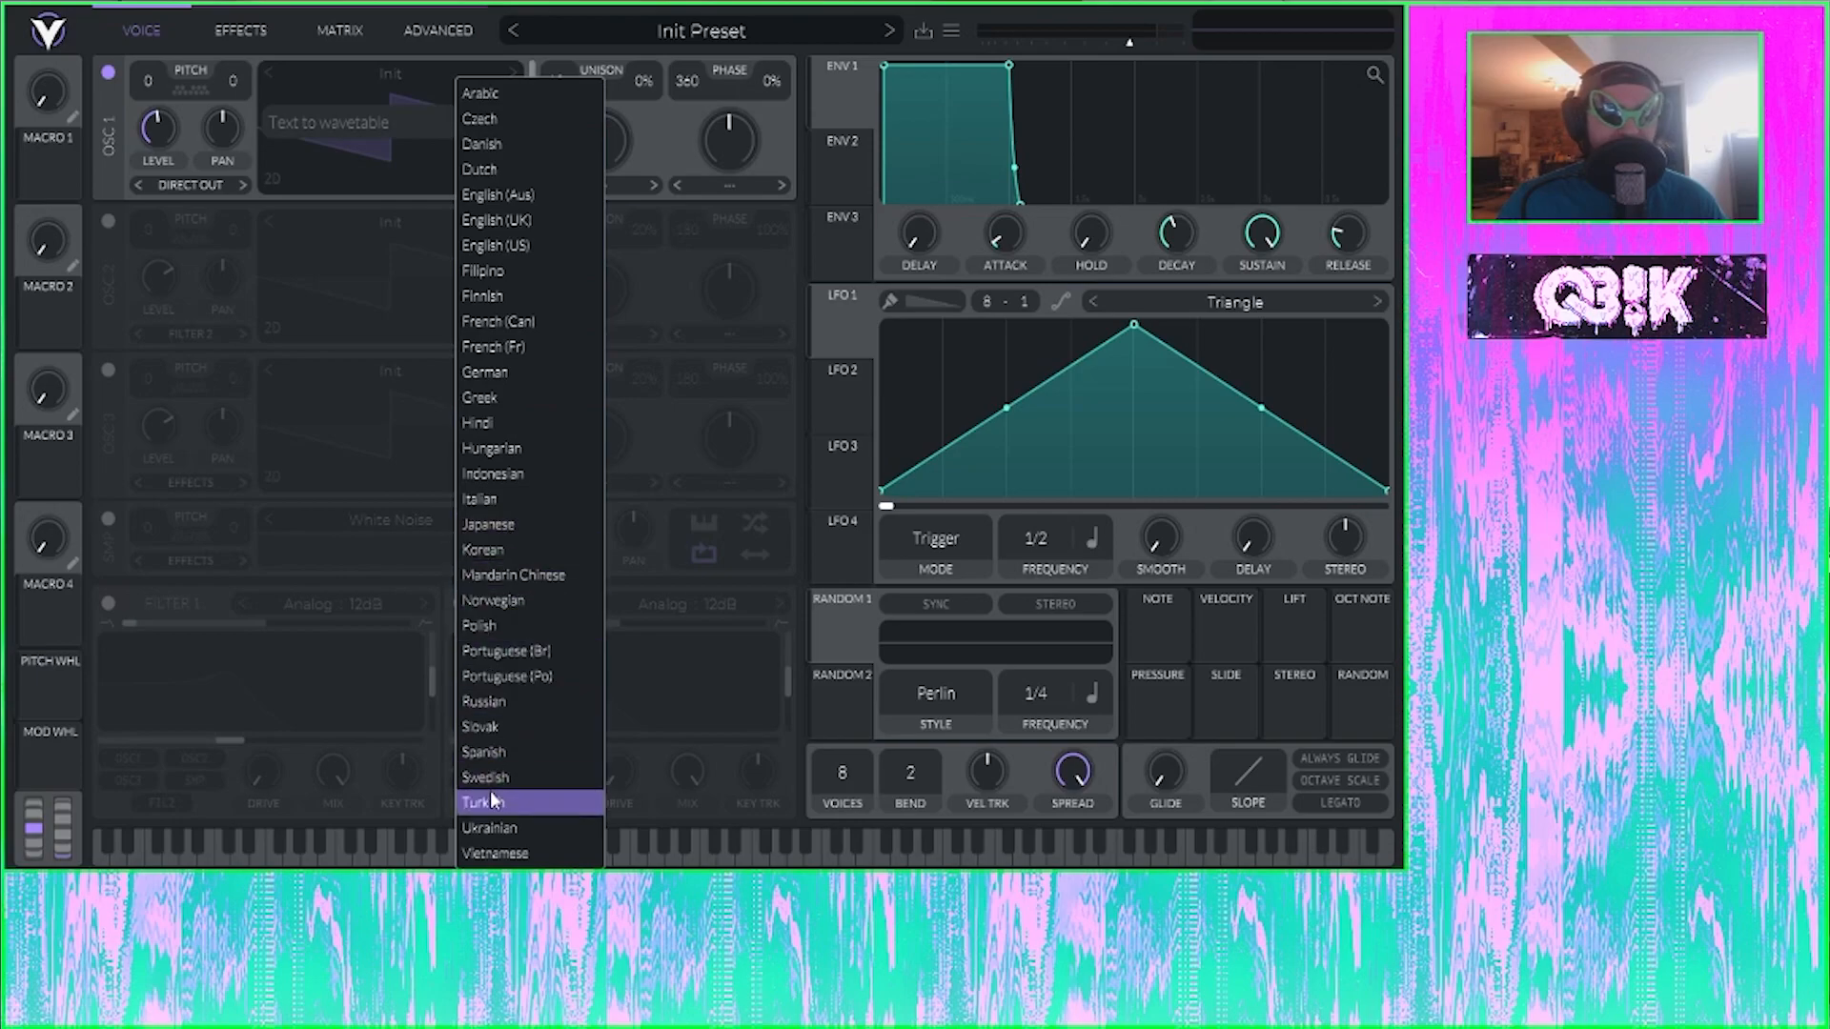
{"action": "left_click", "coordinate": [380, 181]}
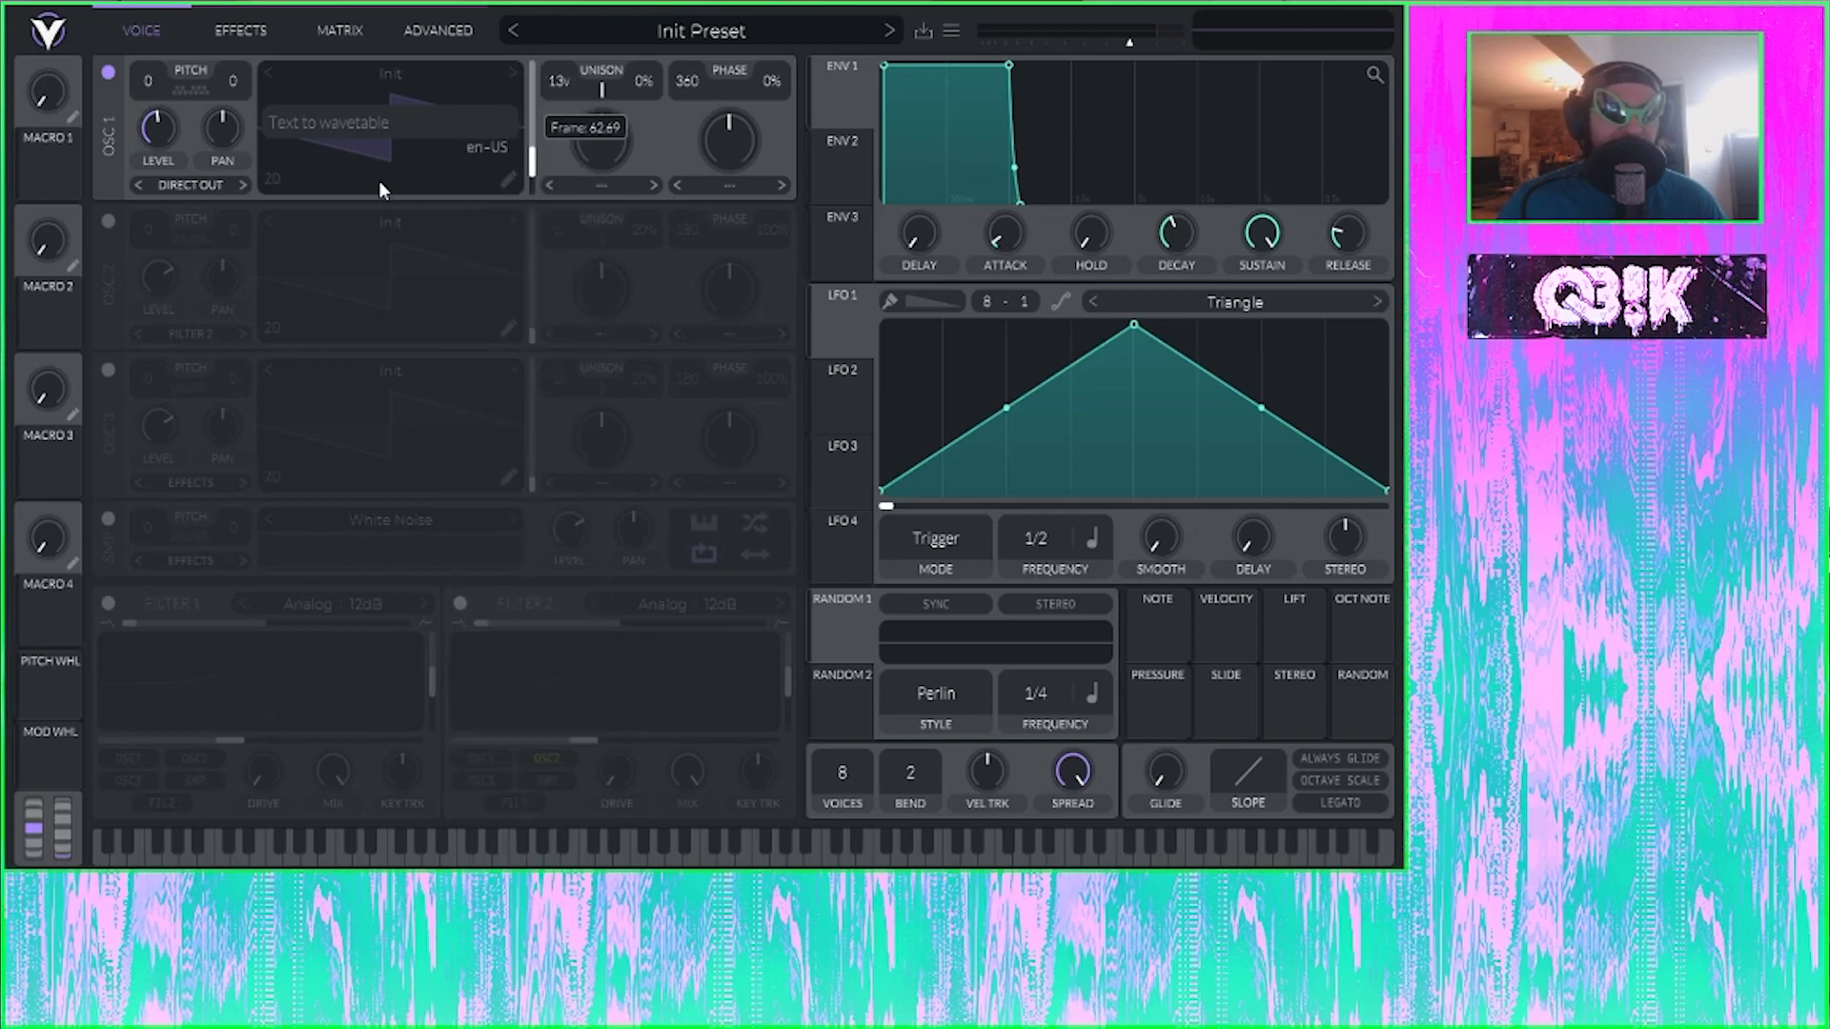
{"action": "left_click", "coordinate": [398, 124]}
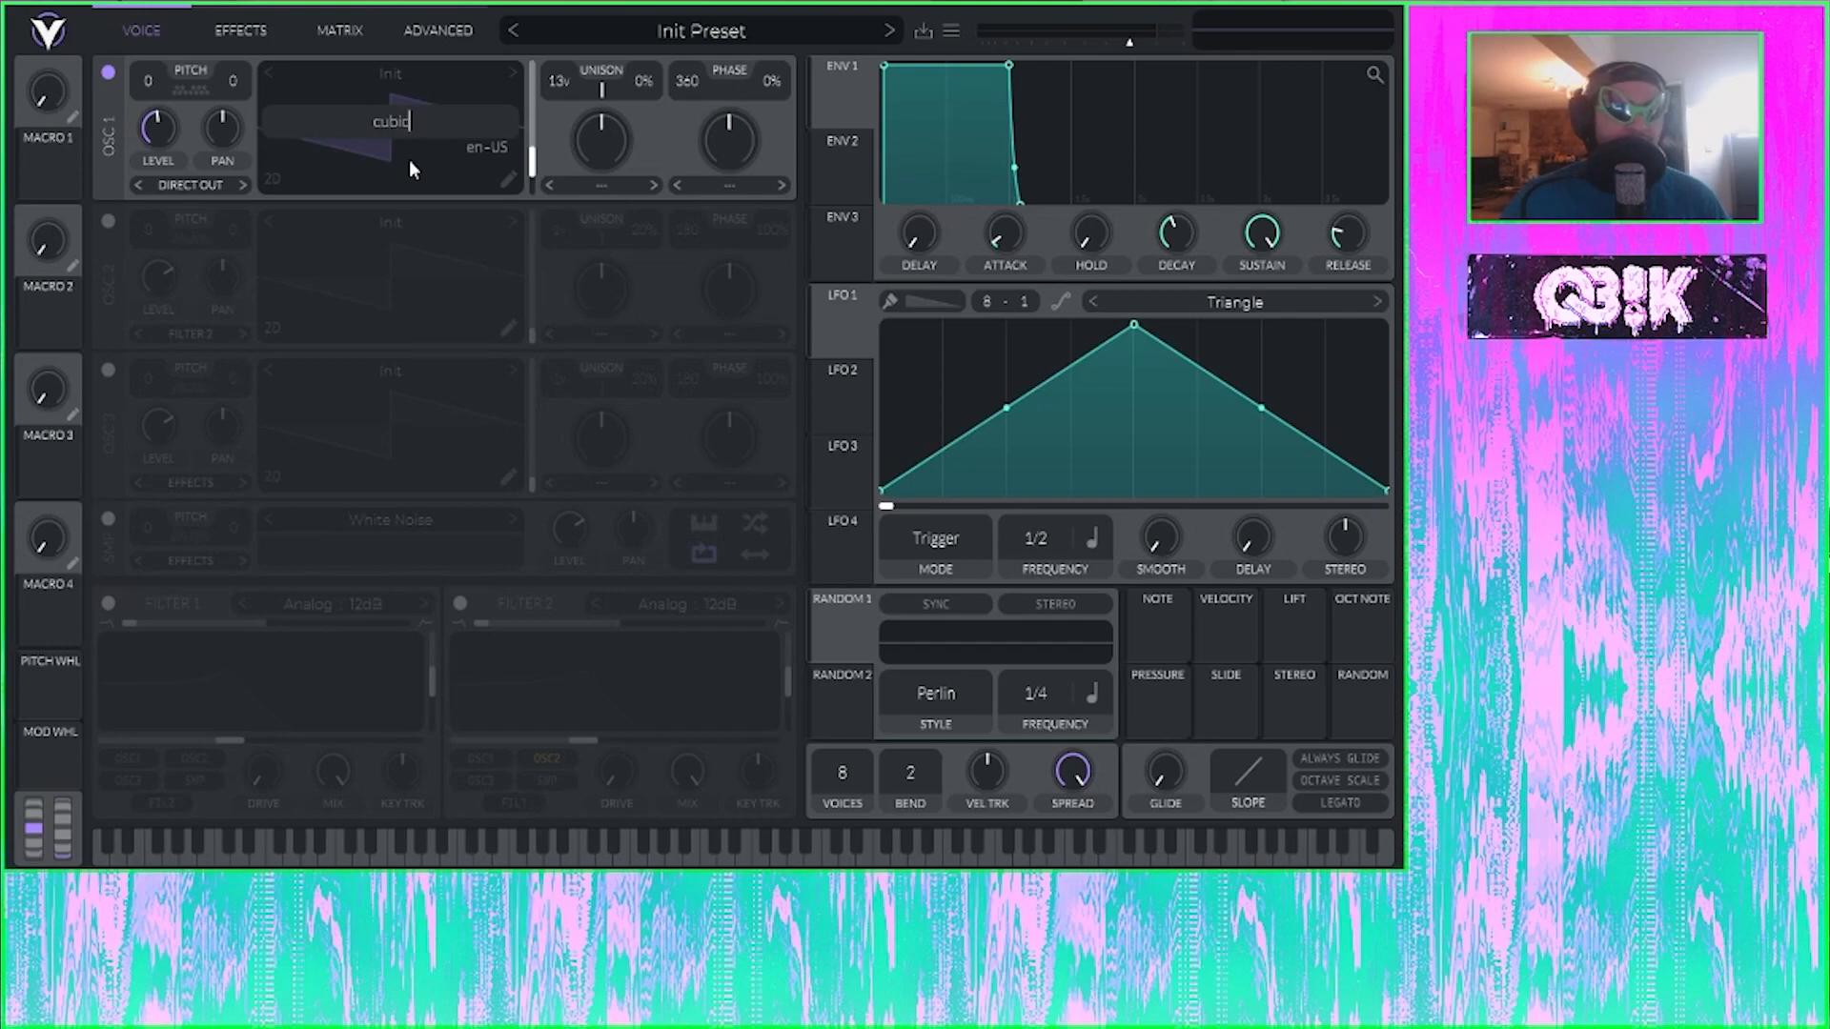
{"action": "key", "text": "Return"}
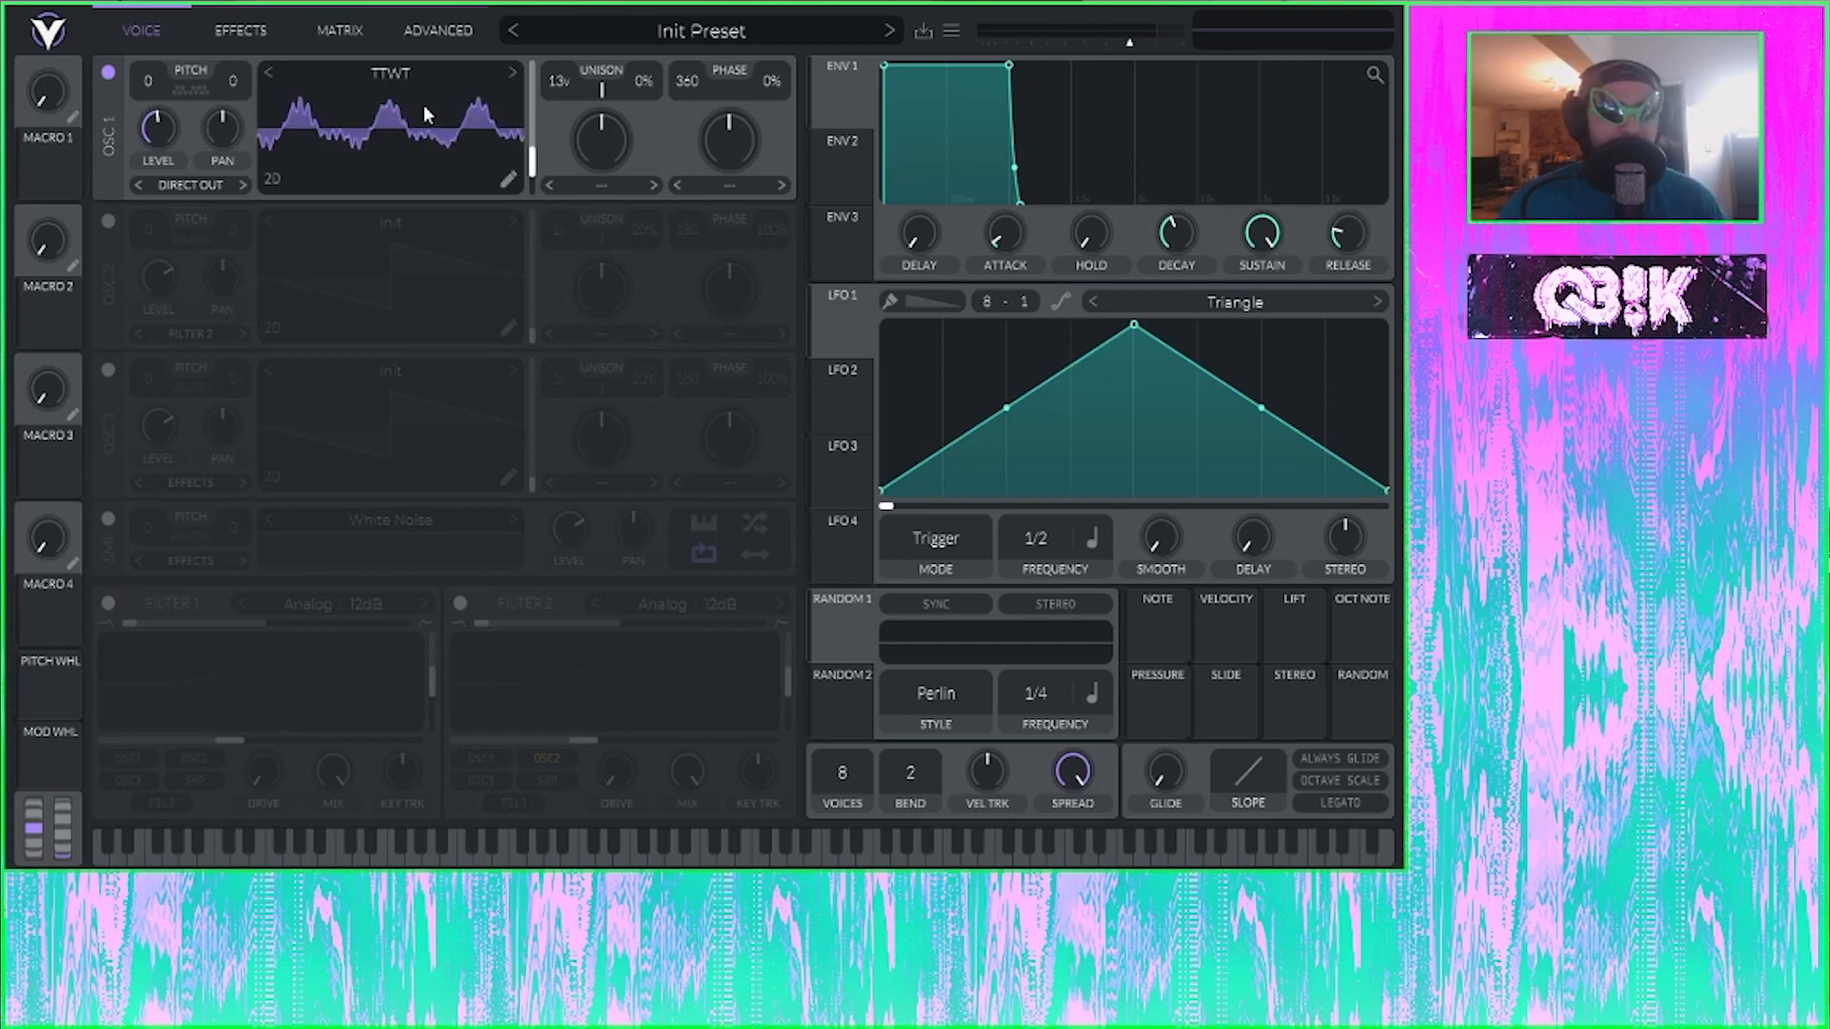
Step: Set oscillator 1's wavetable position to frame 0 and modulate it with LFO 1 reshaped into a rising ramp
{"action": "left_click_drag", "start_coordinate": [531, 114], "coordinate": [533, 225]}
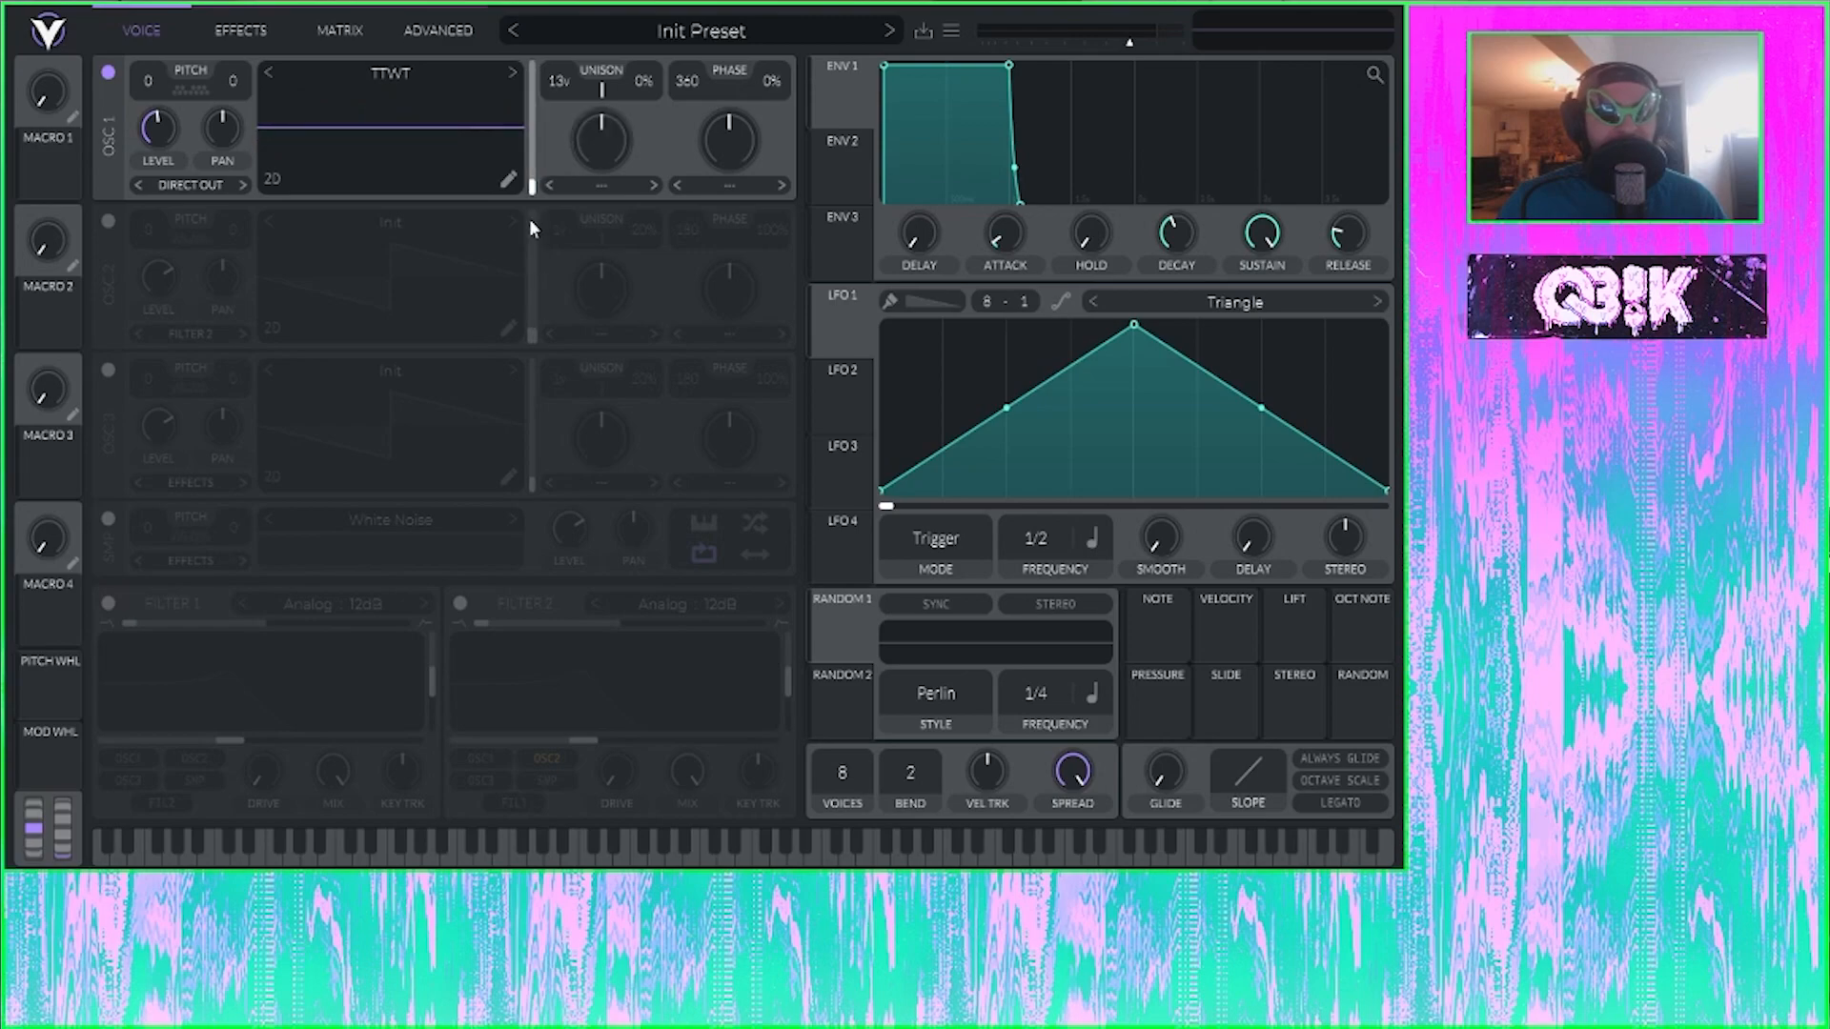
{"action": "mouse_move", "coordinate": [840, 329]}
{"action": "left_mouse_down"}
{"action": "mouse_move", "coordinate": [654, 214]}
{"action": "mouse_move", "coordinate": [531, 180]}
{"action": "left_mouse_up"}
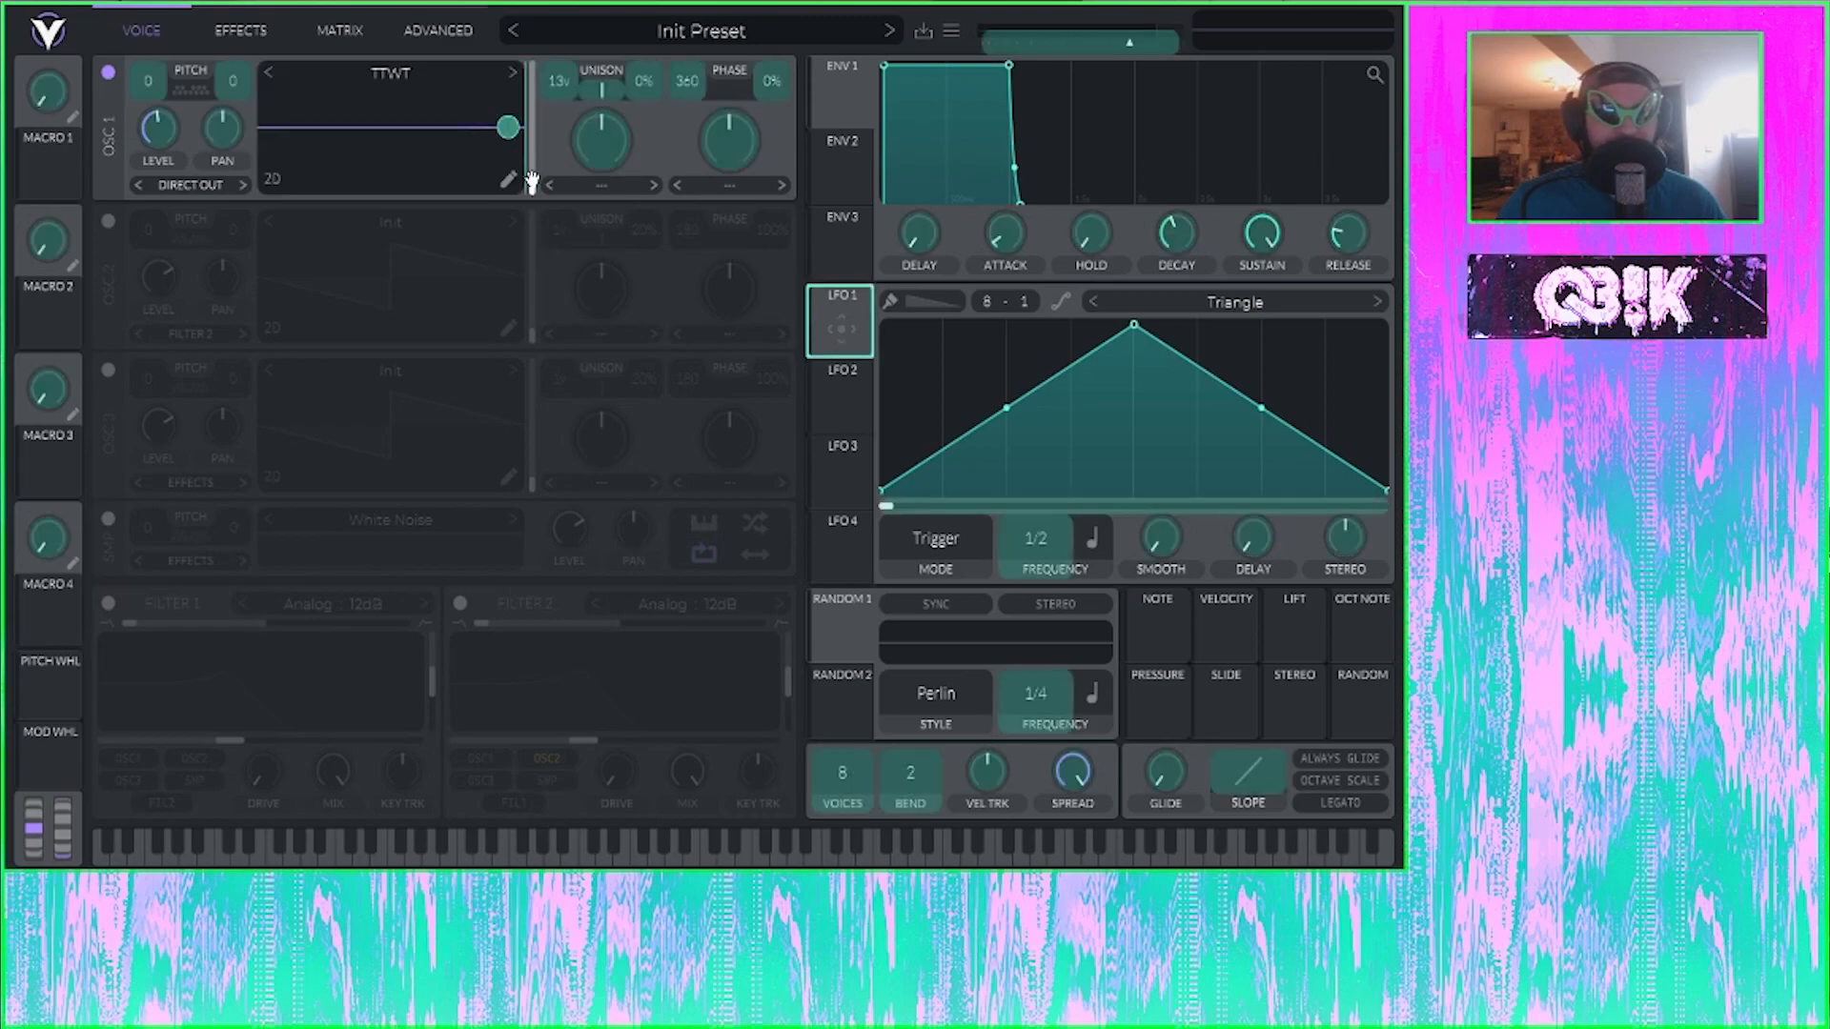
{"action": "left_click_drag", "start_coordinate": [1140, 327], "coordinate": [1386, 325]}
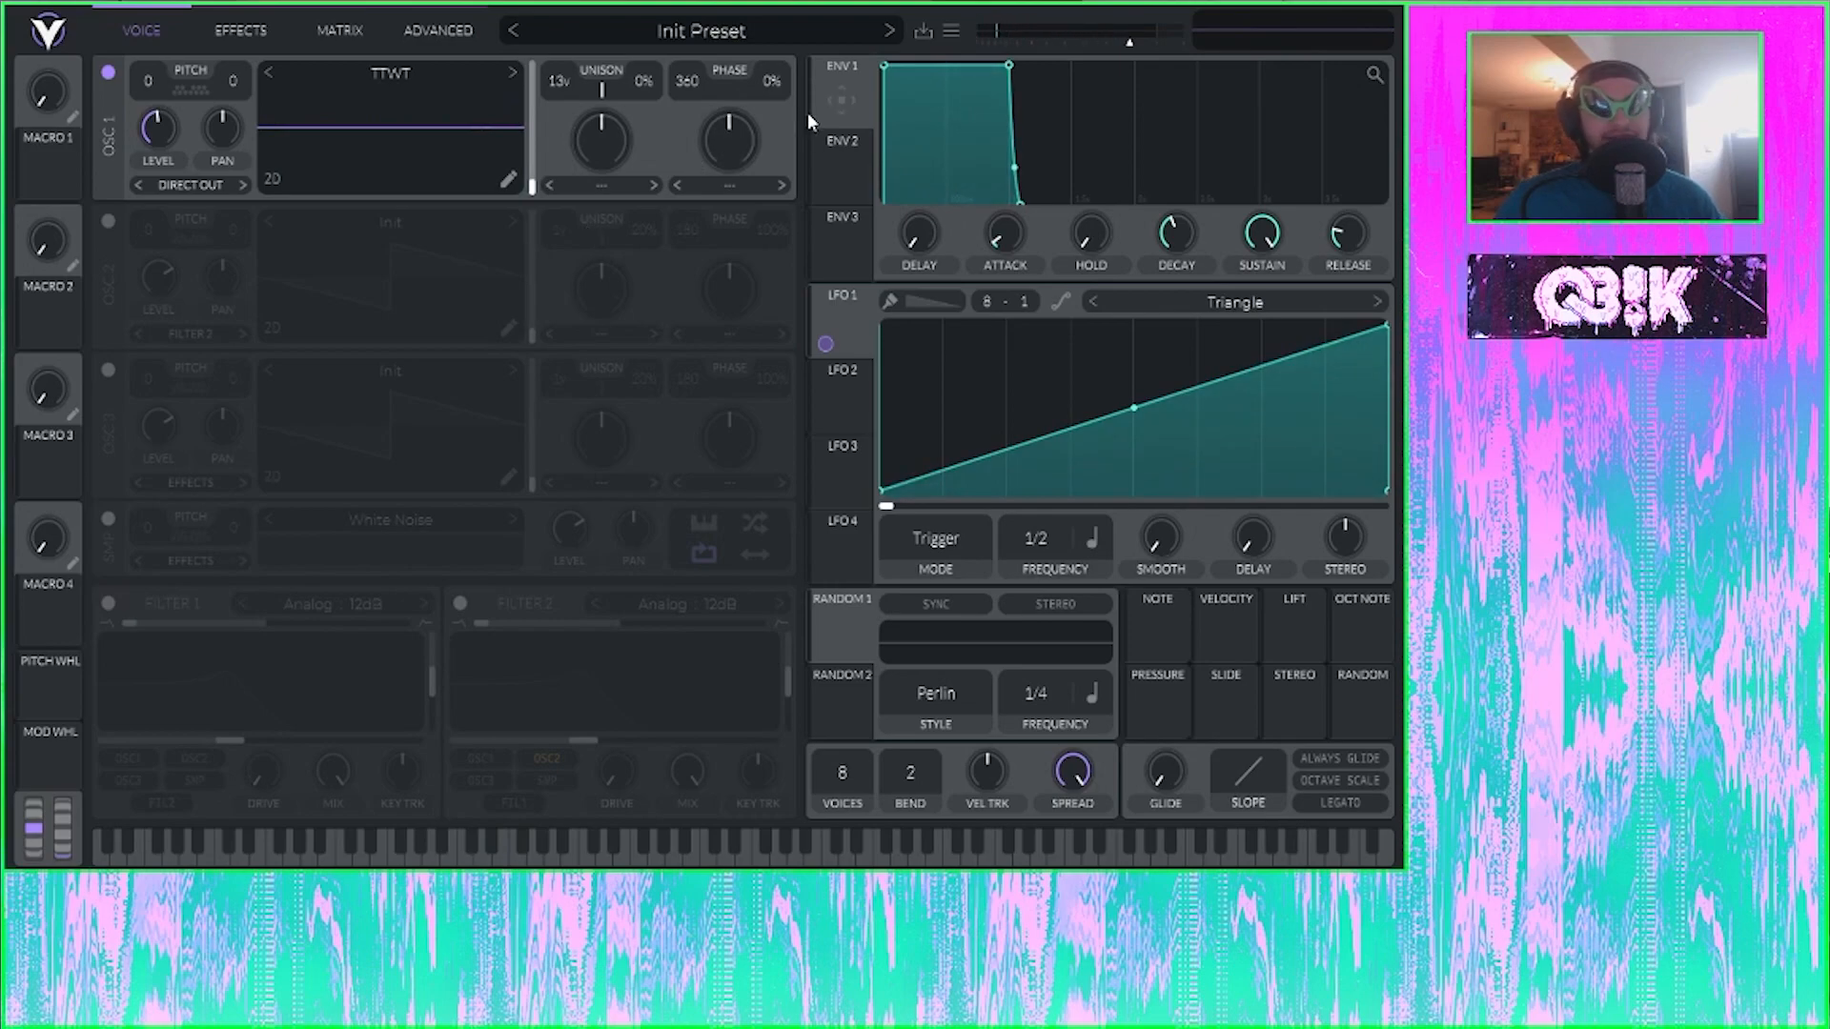
Step: View oscillator 1's text wavetable in the wavetable editor, and remove LFO 1's modulation from the wavetable position
{"action": "left_click", "coordinate": [508, 178]}
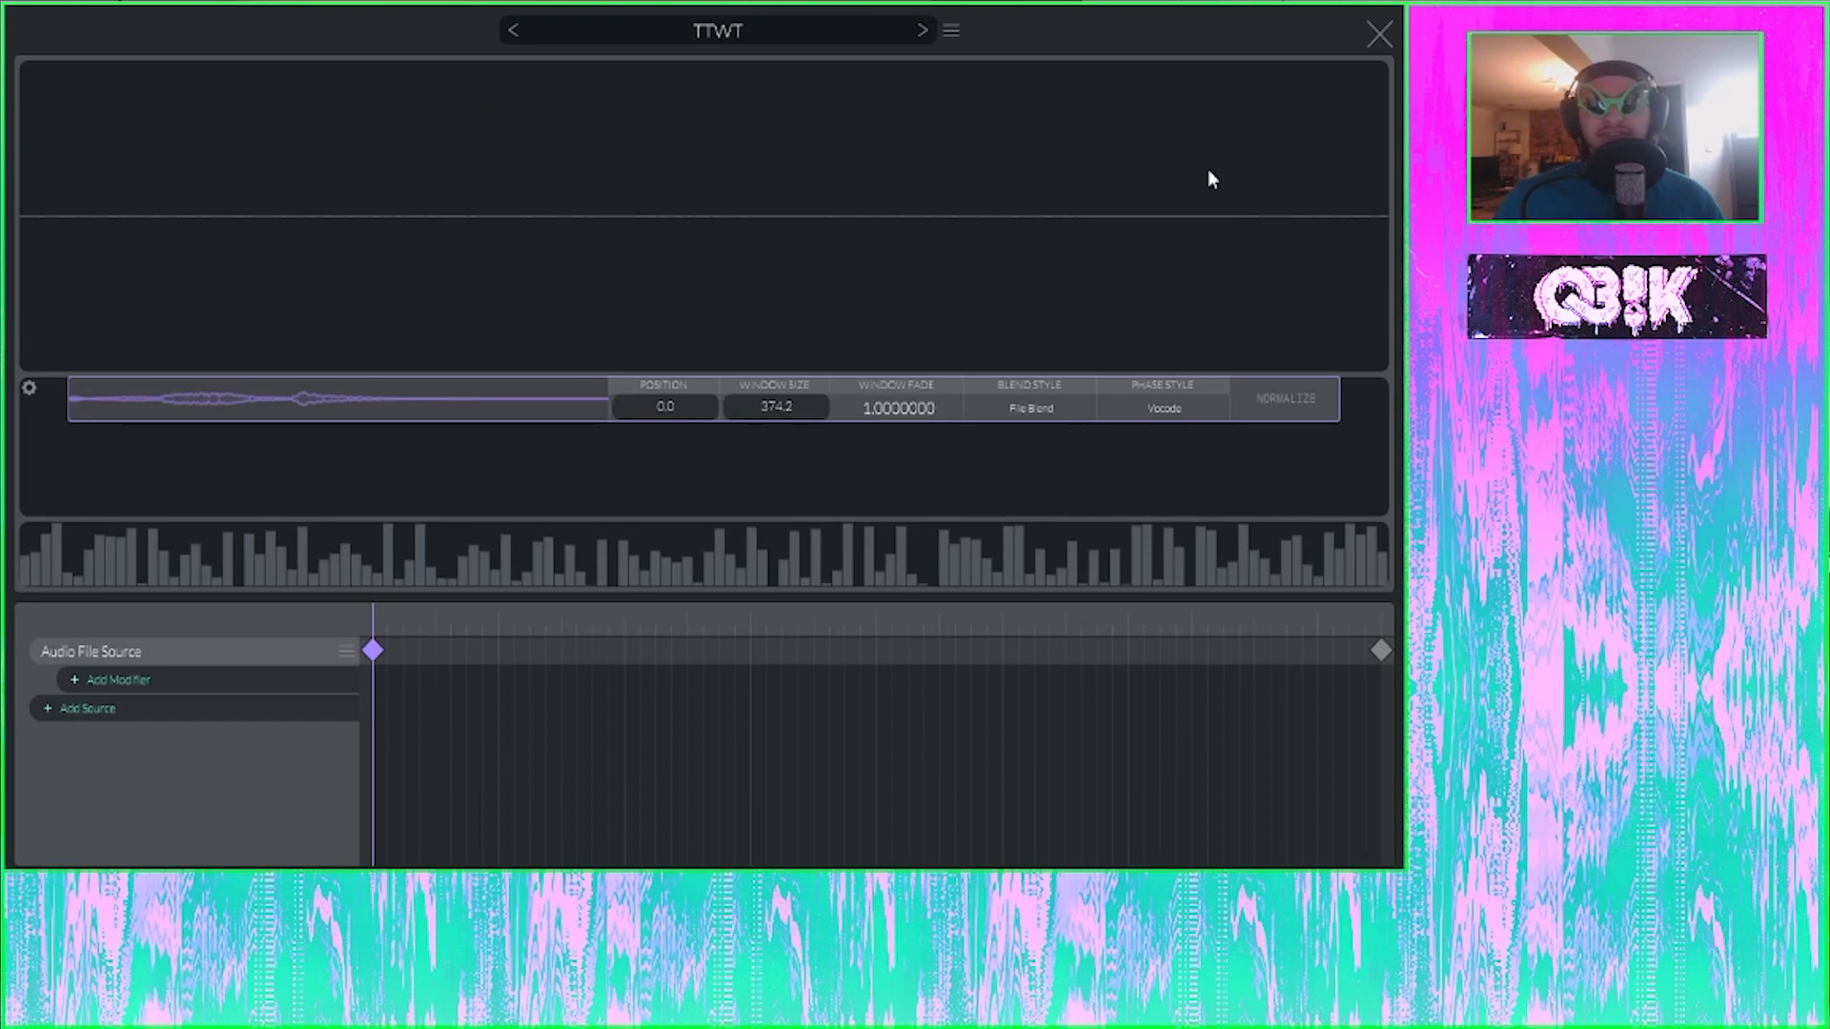
{"action": "left_click", "coordinate": [1382, 33]}
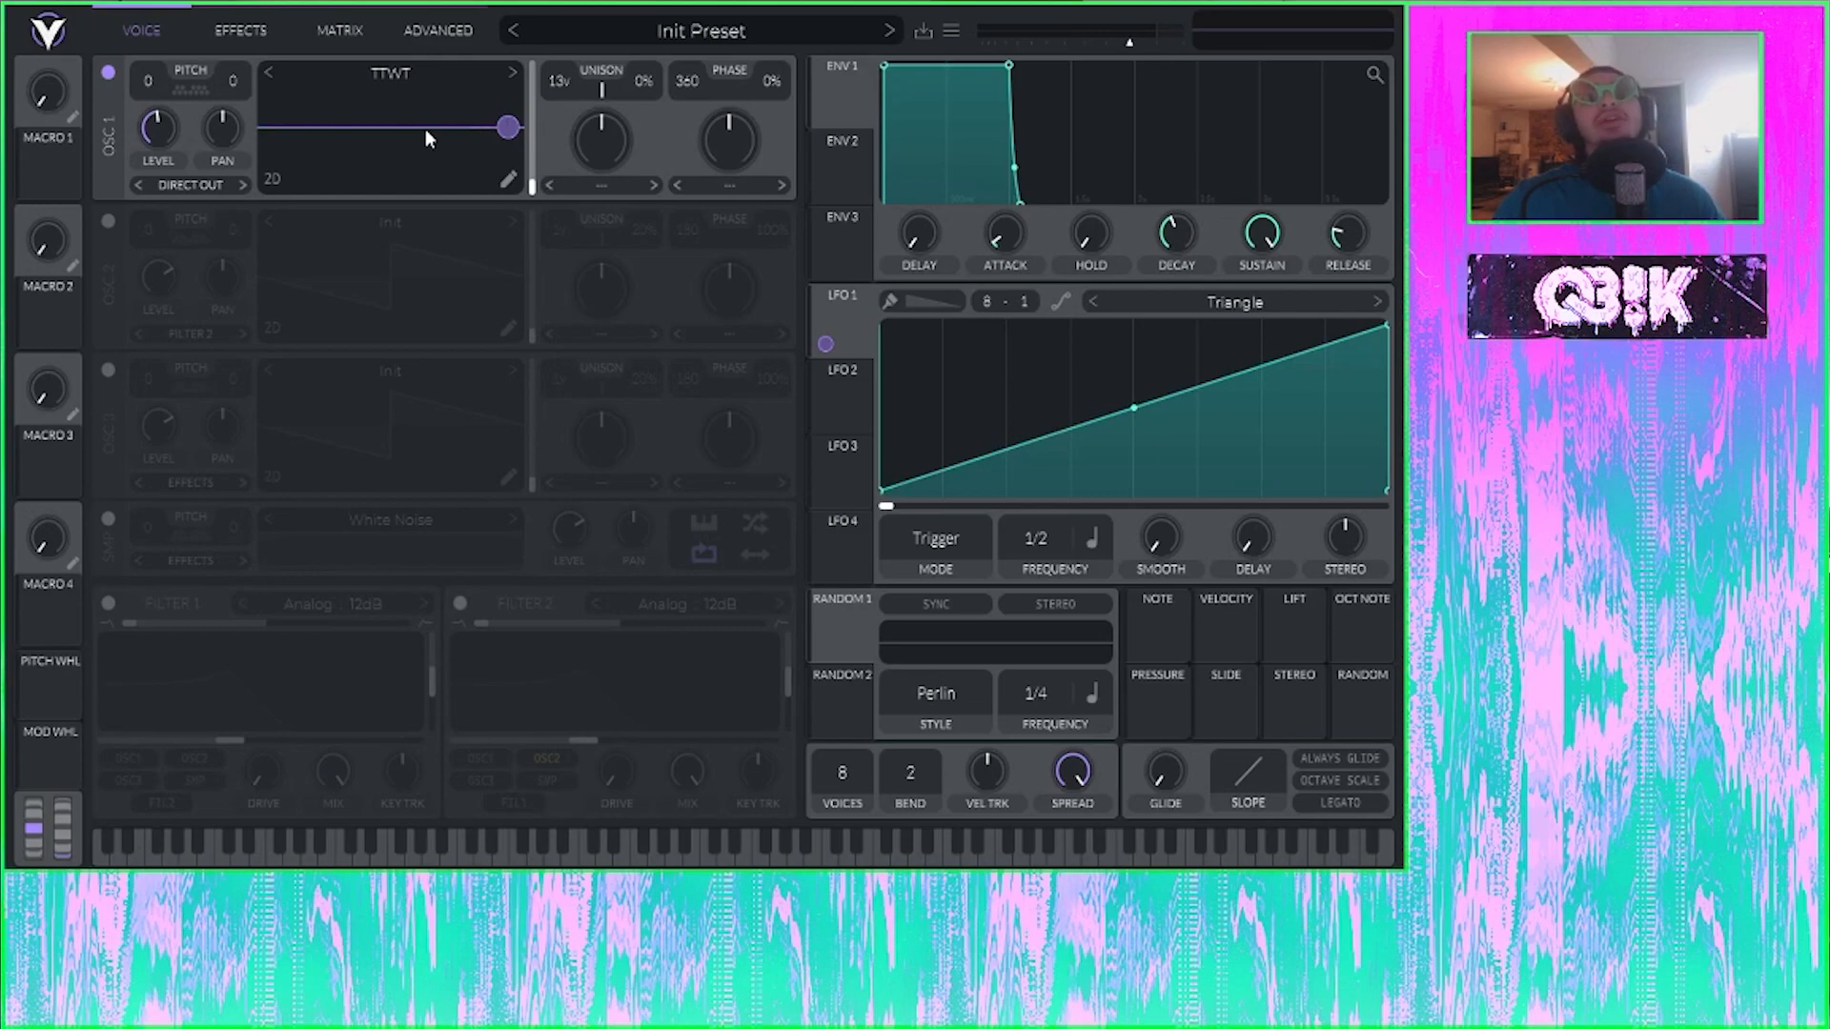
{"action": "mouse_move", "coordinate": [507, 127]}
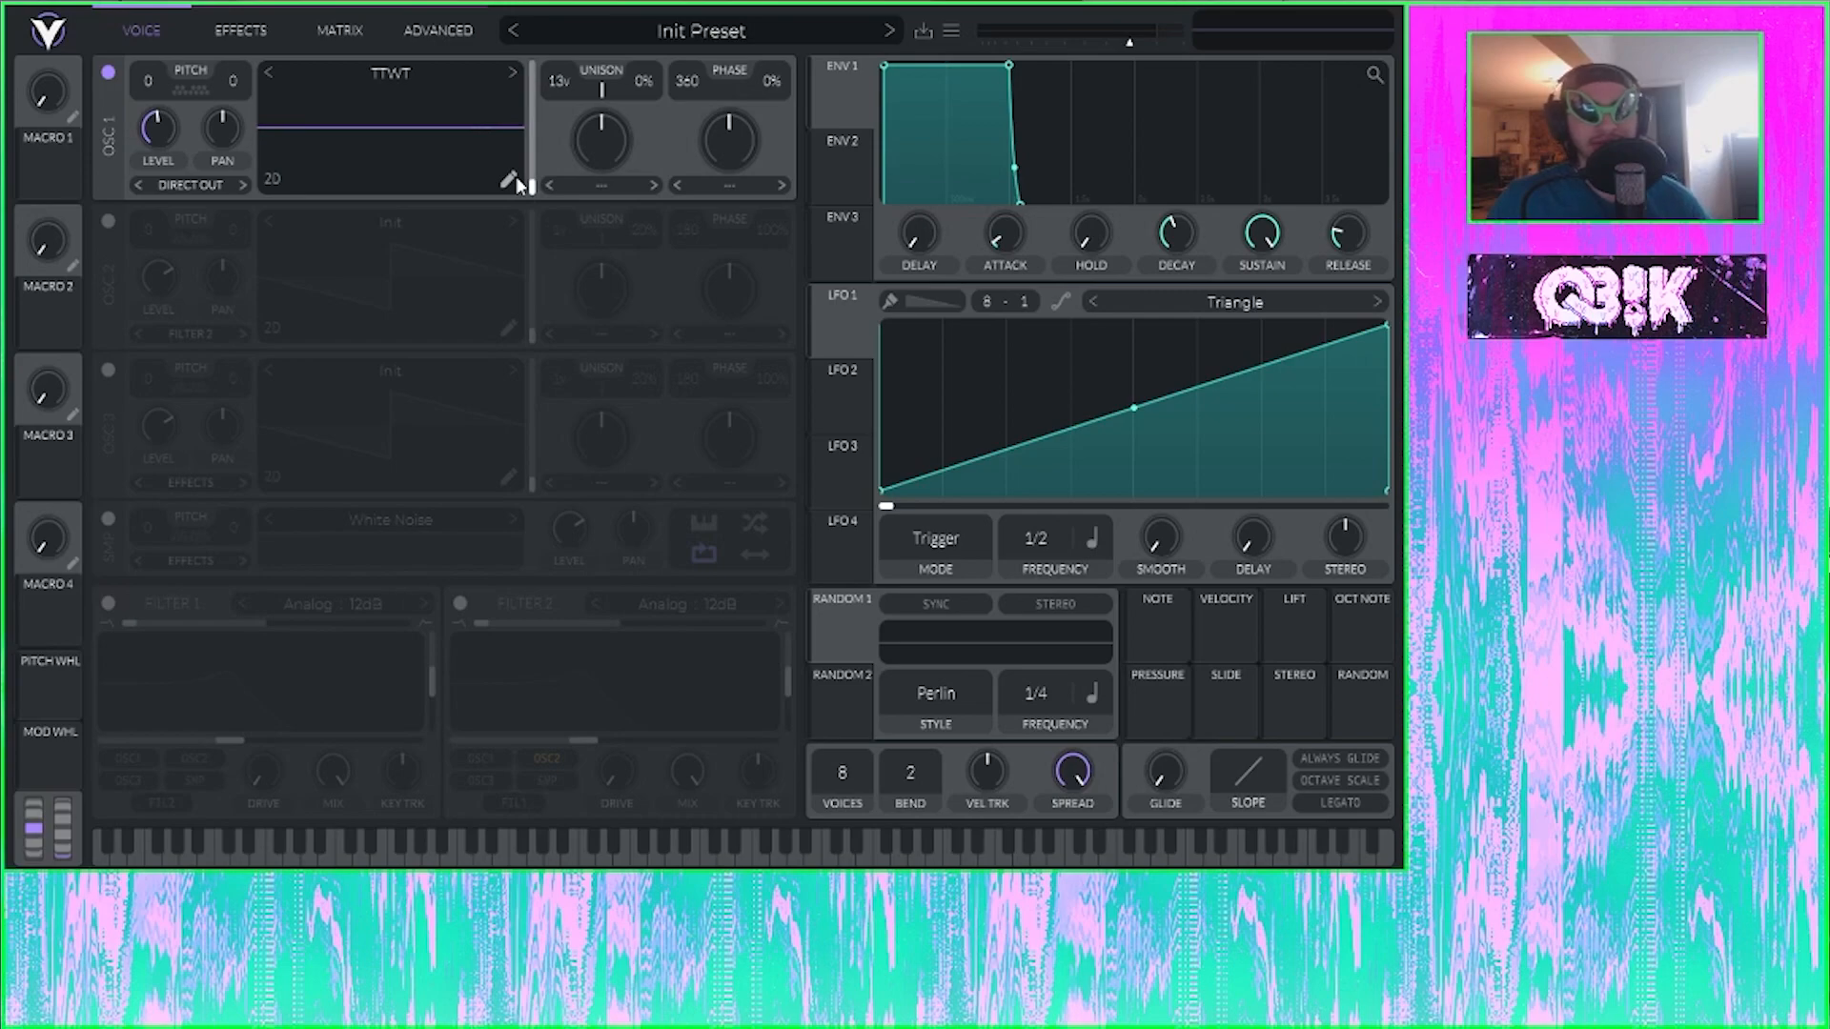
Step: Review the Text to Wavetable and Resynthesize Preset to Wavetable options for oscillator 1's TTWT wavetable
{"action": "right_click", "coordinate": [405, 143]}
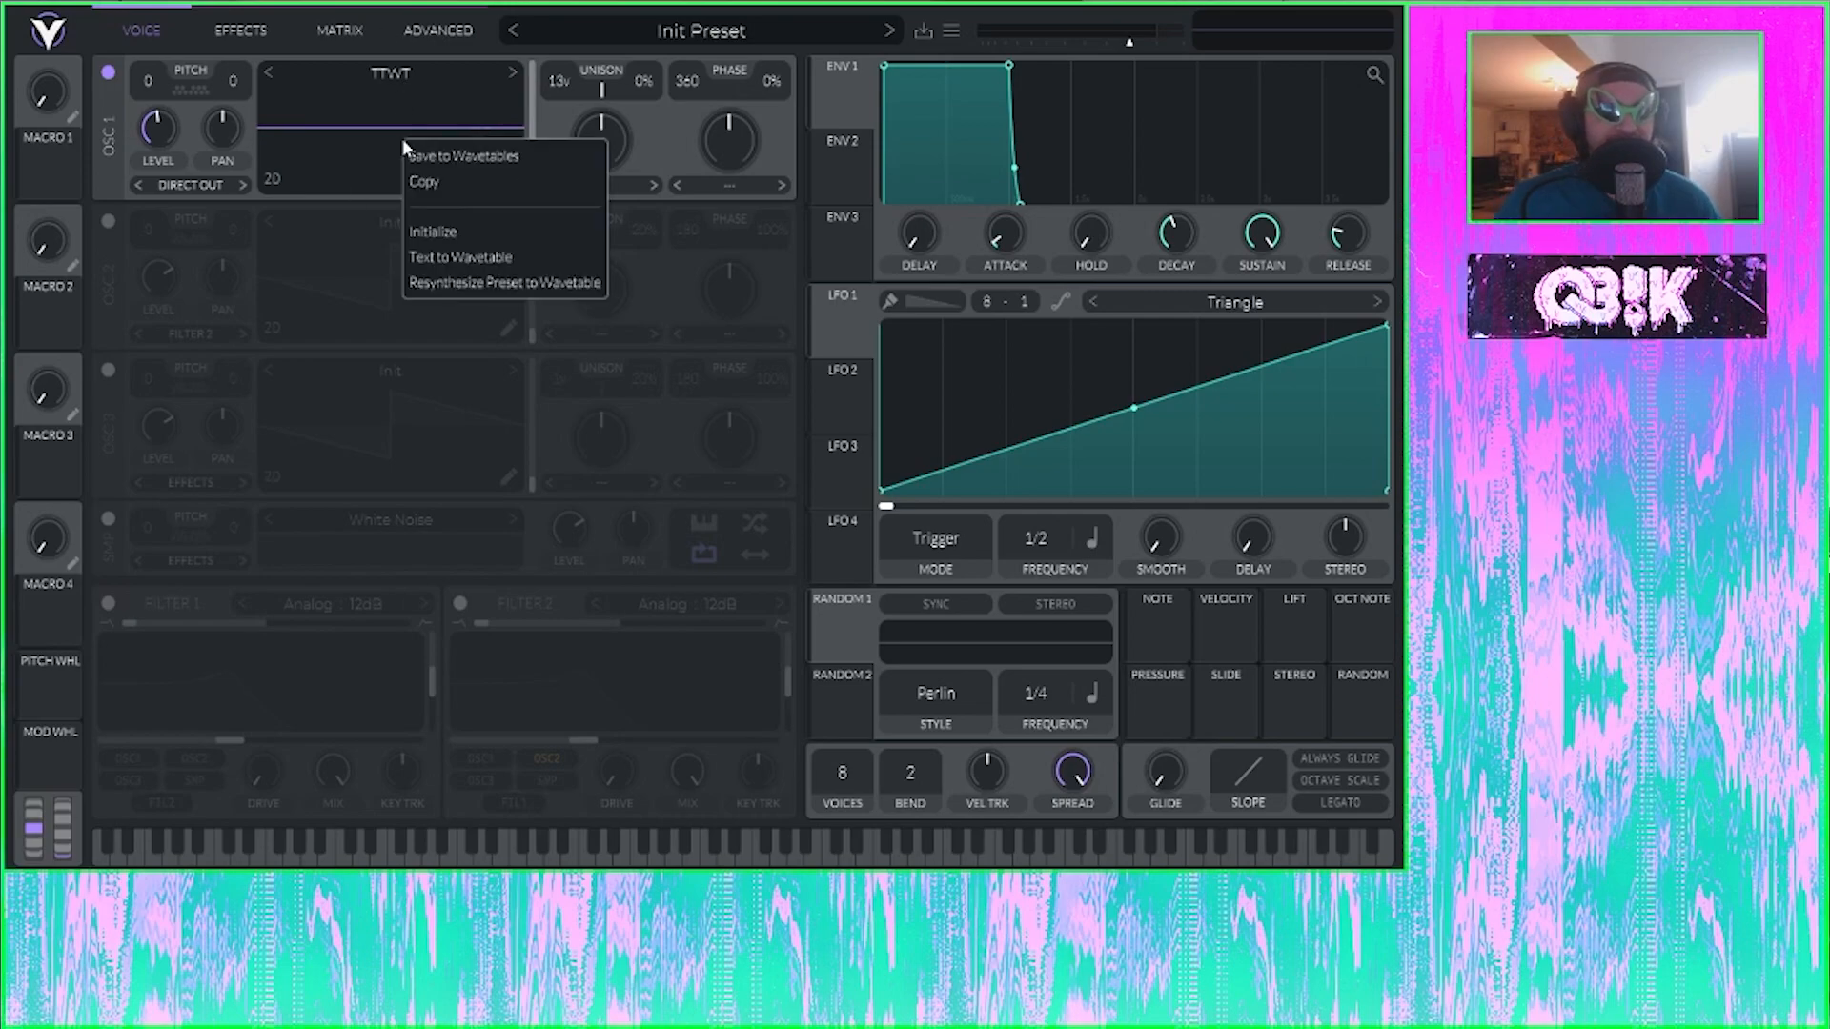
{"action": "left_click", "coordinate": [469, 280]}
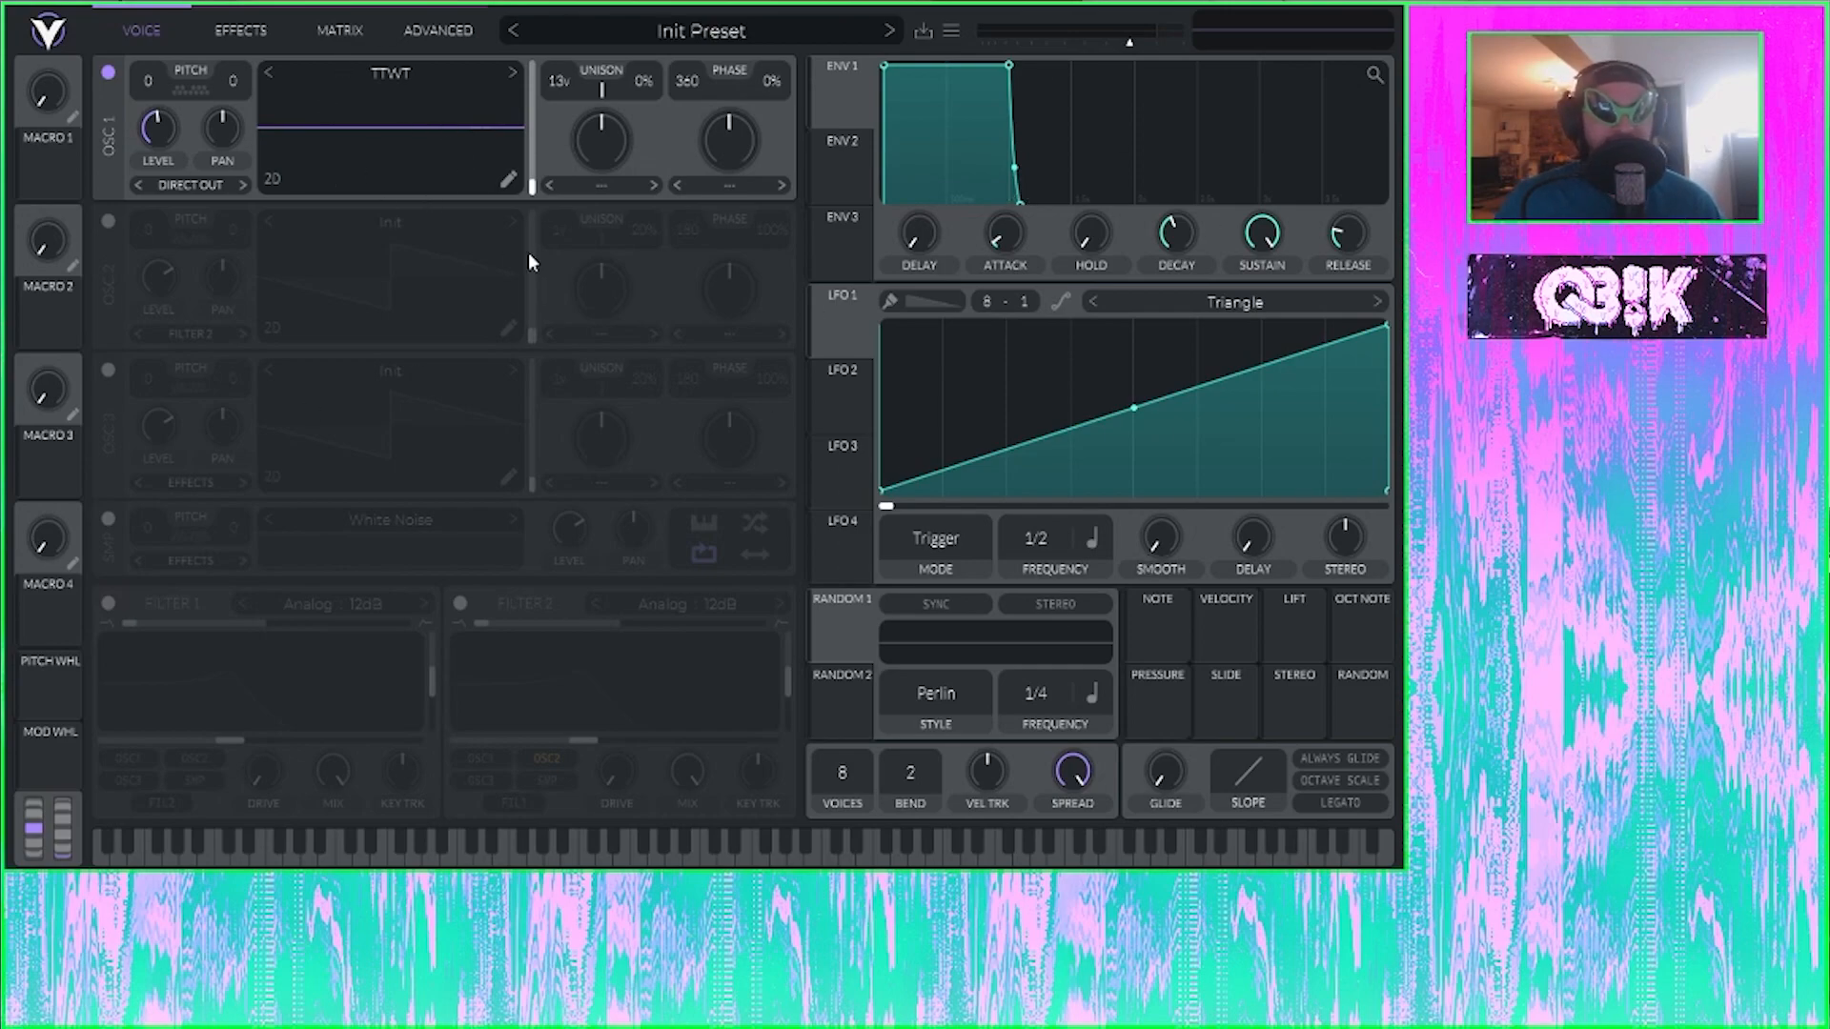
{"action": "right_click", "coordinate": [408, 137]}
{"action": "left_click", "coordinate": [377, 128]}
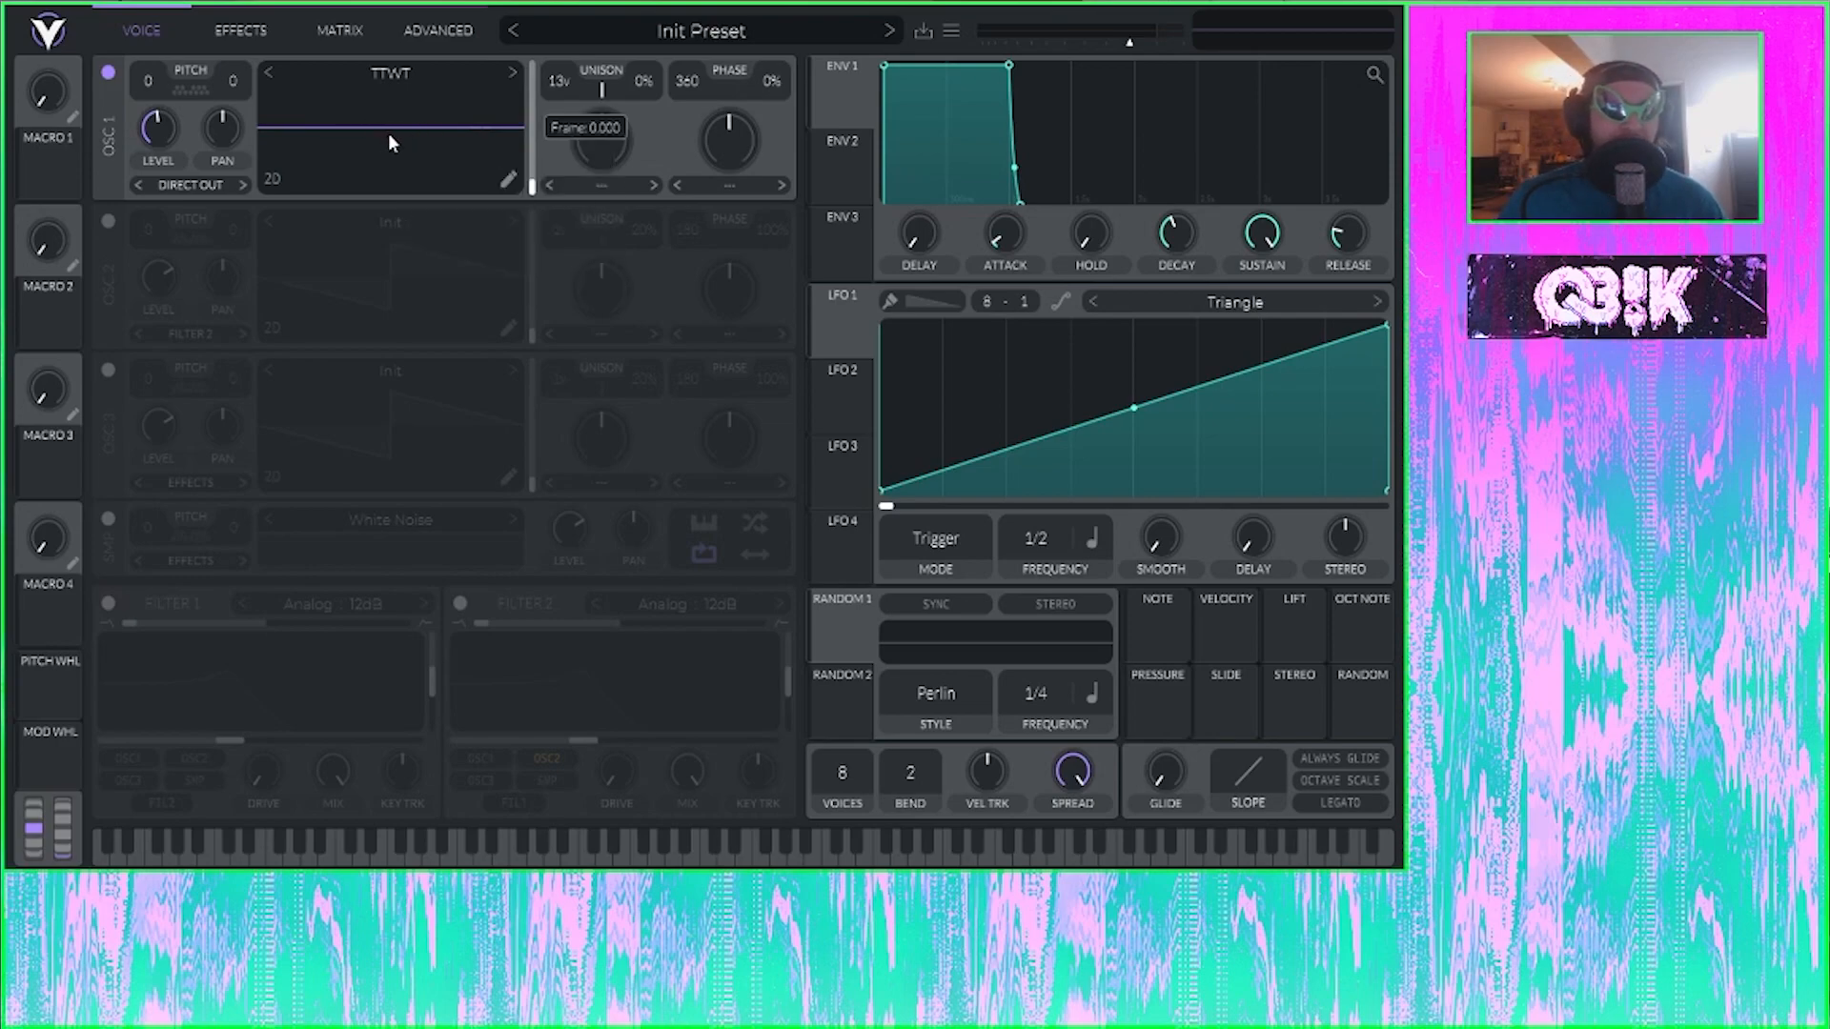
{"action": "right_click", "coordinate": [387, 134]}
{"action": "left_click", "coordinate": [386, 100]}
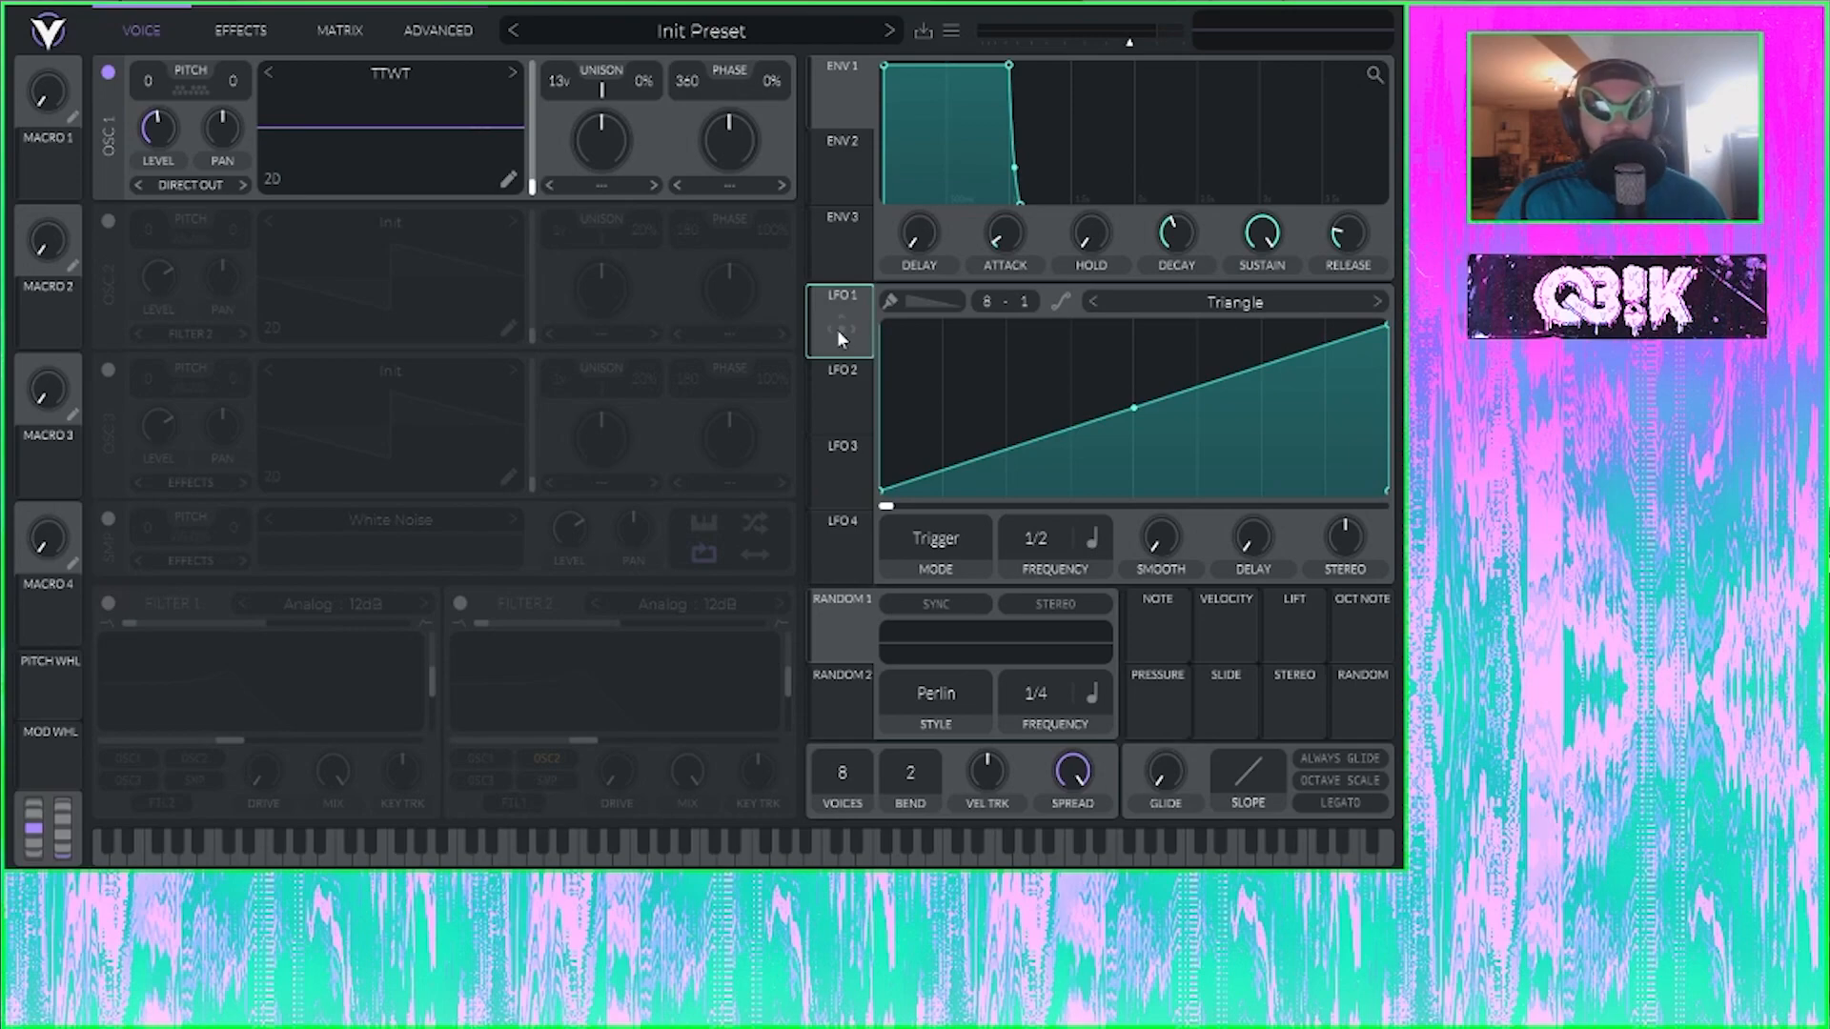
Step: Load the factory Basic Shapes wavetable on oscillator 1 and move its wavetable position to the saw shape
{"action": "left_click", "coordinate": [471, 67]}
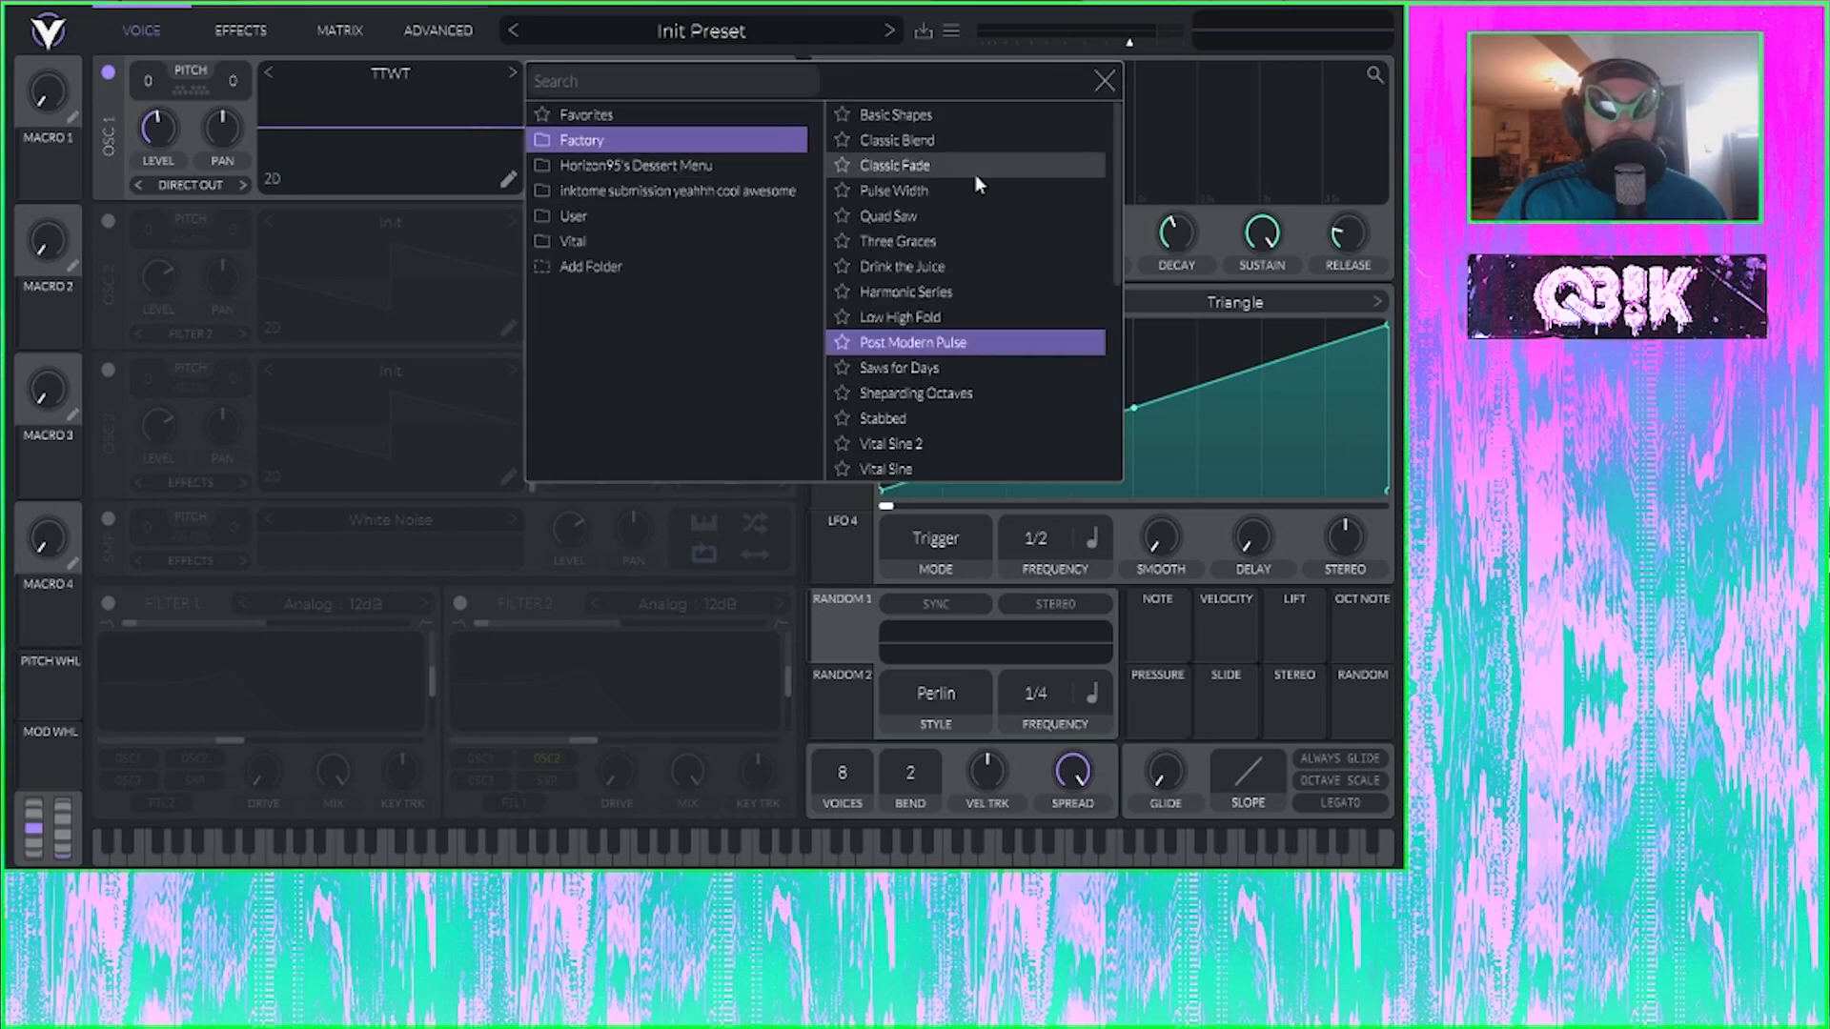
{"action": "left_click", "coordinate": [900, 116]}
{"action": "left_click", "coordinate": [416, 76]}
{"action": "left_click_drag", "start_coordinate": [532, 187], "coordinate": [540, 112]}
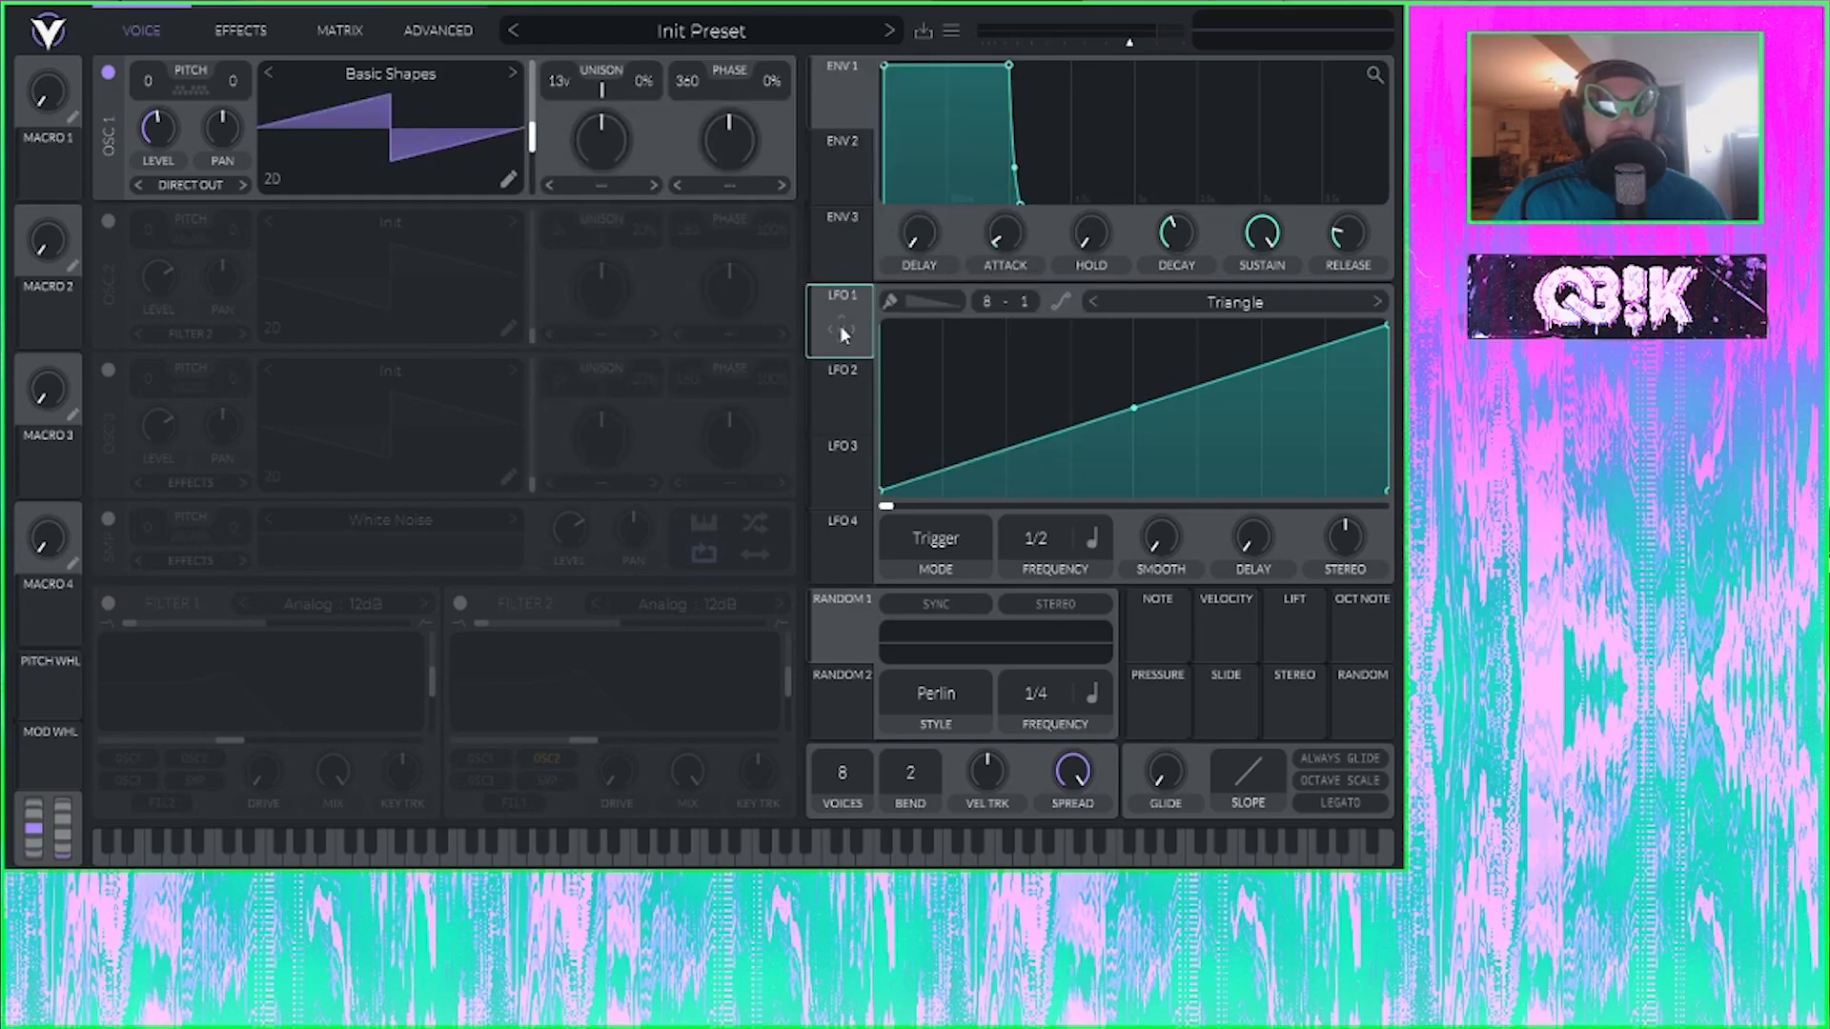
Step: Modulate oscillator 1's level with LFO 1, and move the LFO's peak close to the start of its cycle
{"action": "left_click_drag", "start_coordinate": [841, 329], "coordinate": [151, 113]}
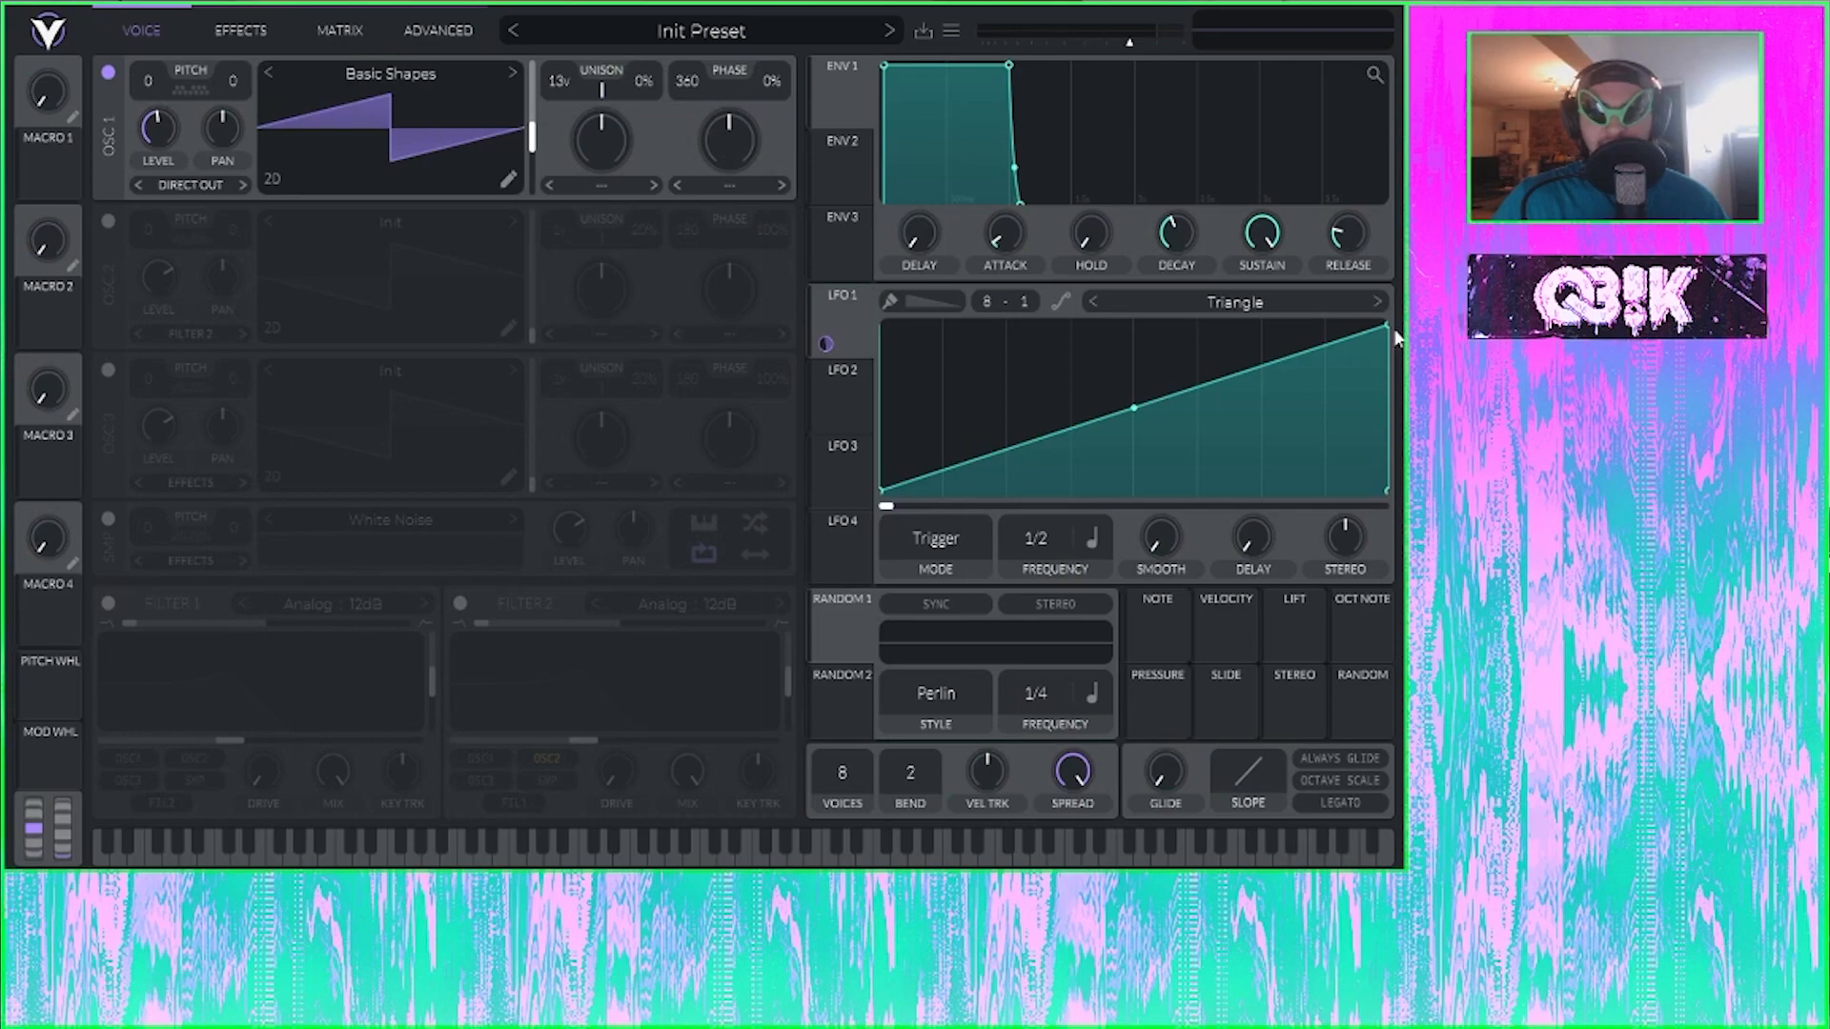
{"action": "left_click_drag", "start_coordinate": [1382, 324], "coordinate": [944, 326]}
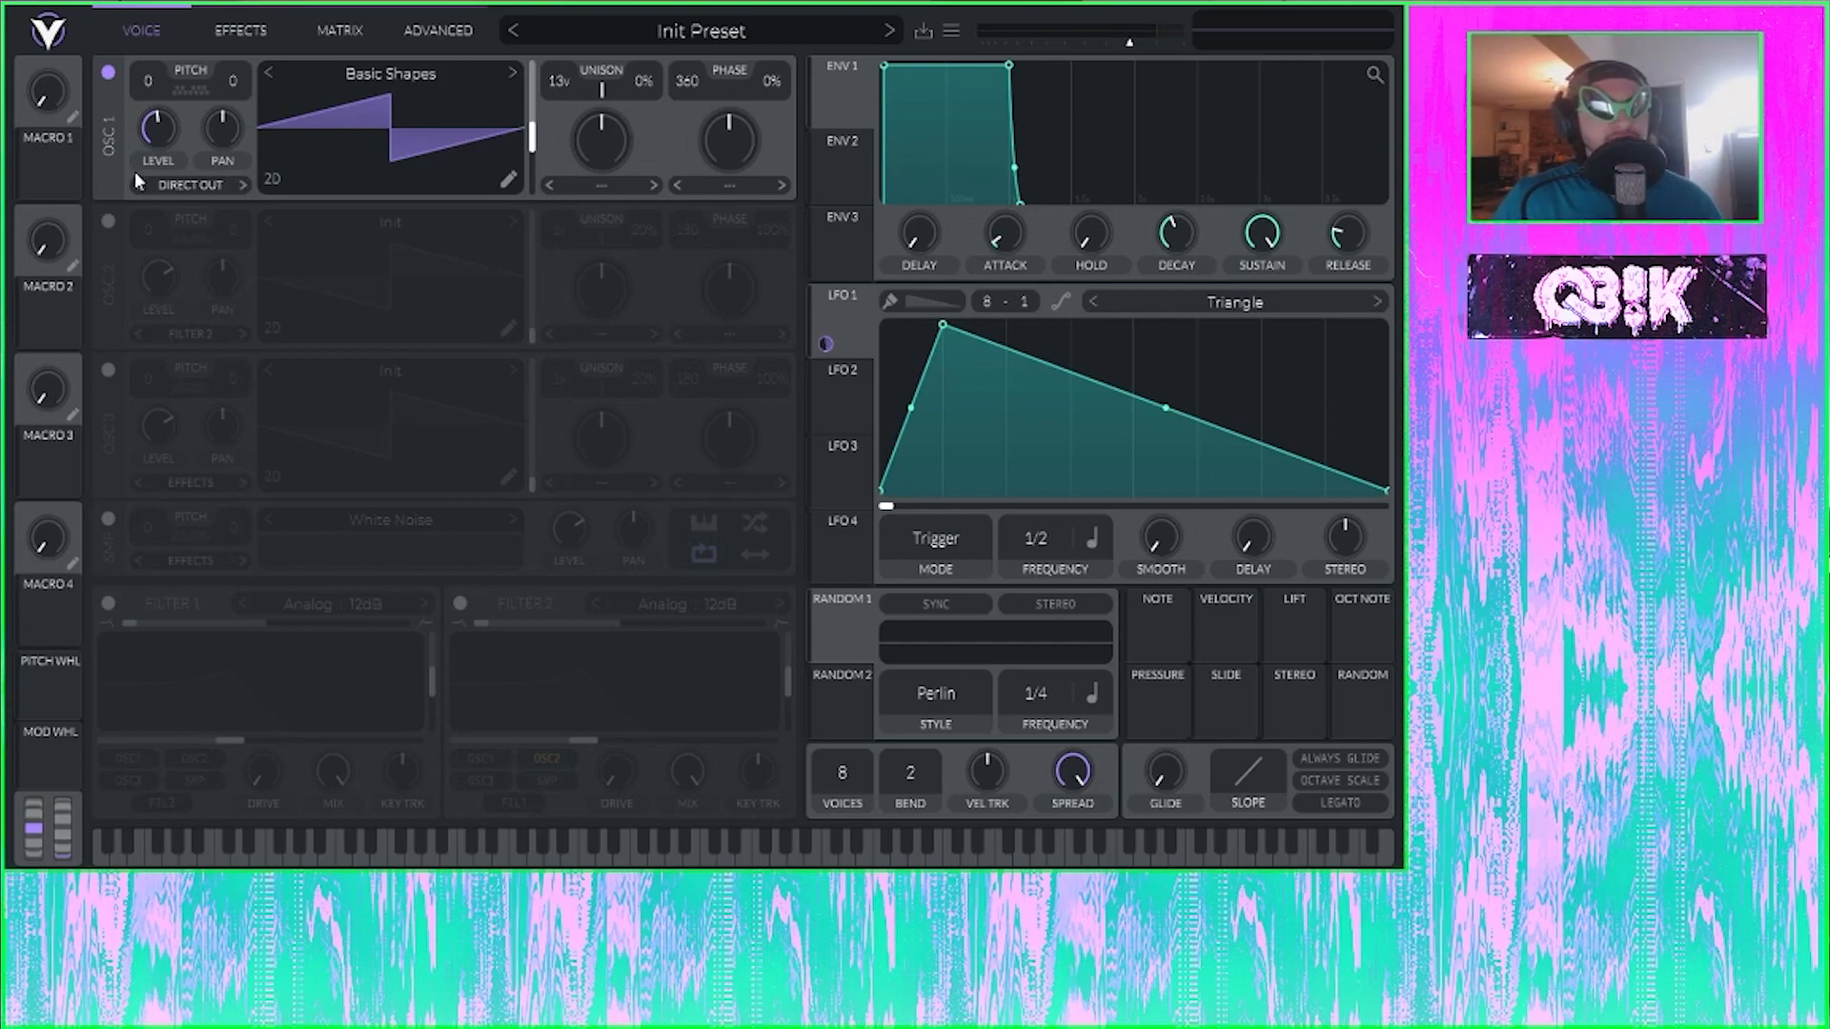
Step: Play test notes to try oscillator 1's pitch quantization
{"action": "left_click", "coordinate": [226, 864]}
{"action": "left_click", "coordinate": [224, 862]}
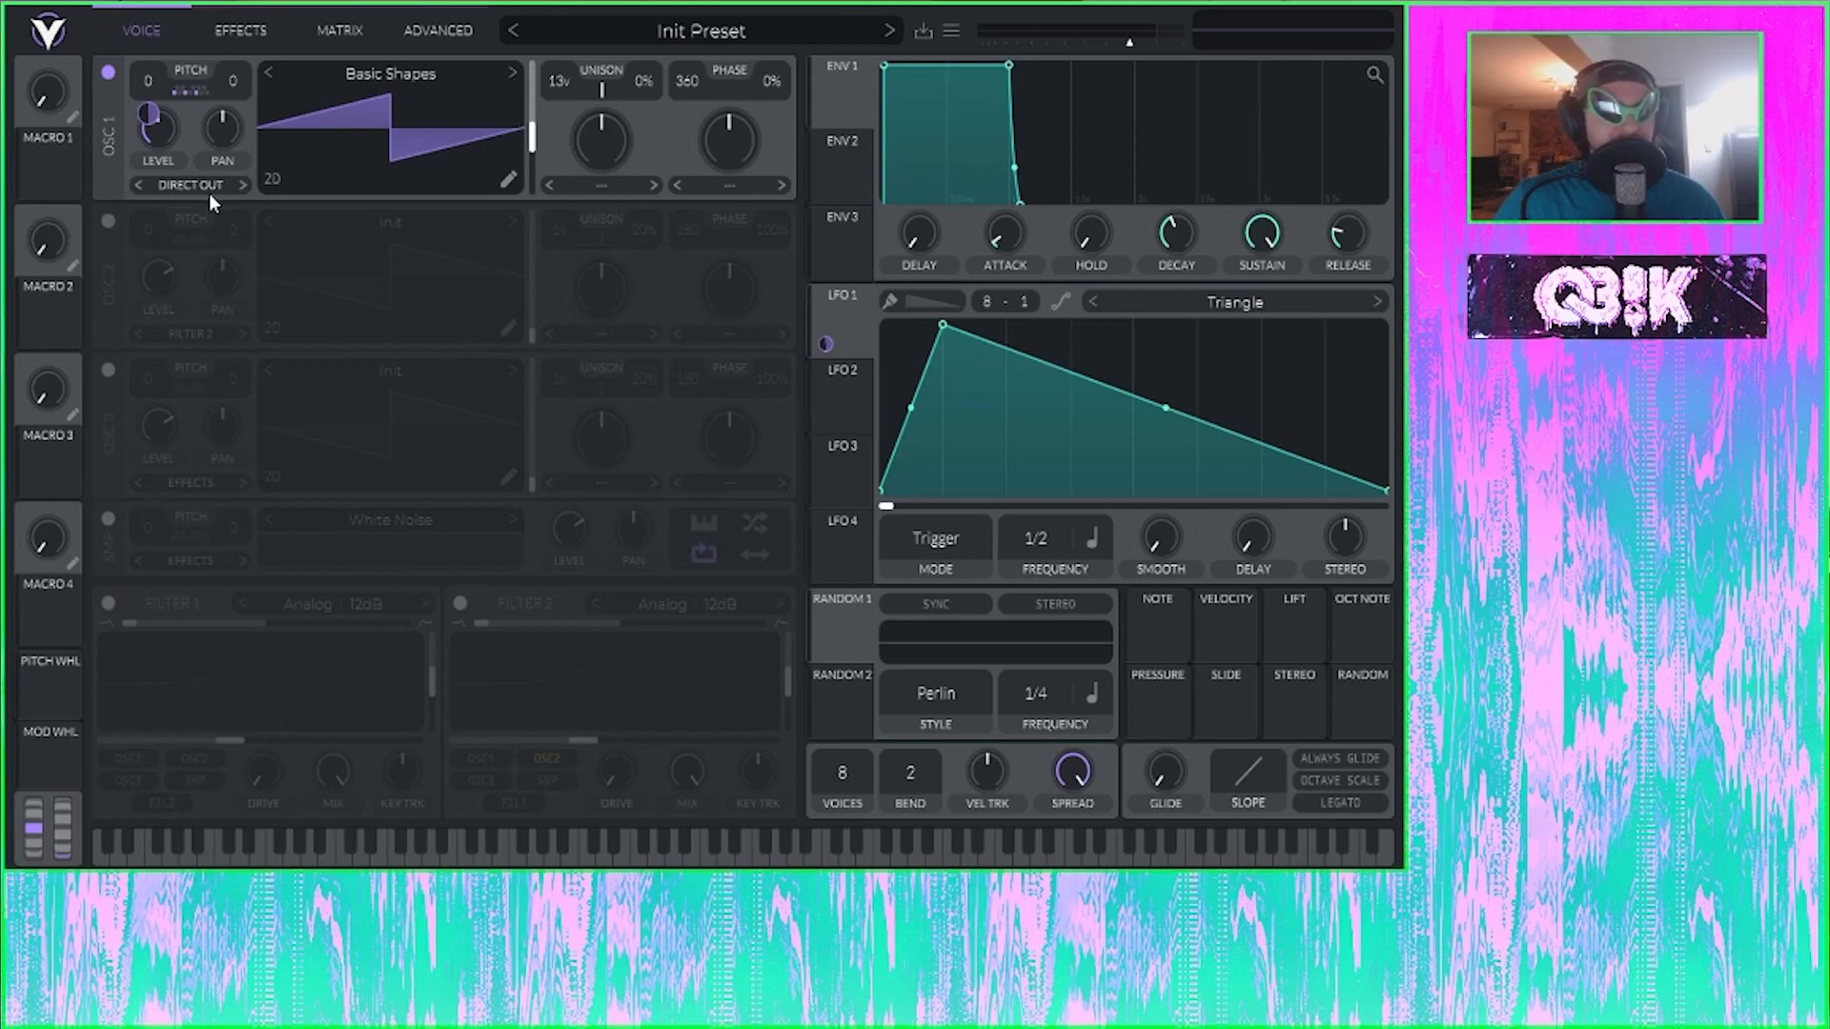
{"action": "left_click", "coordinate": [463, 853]}
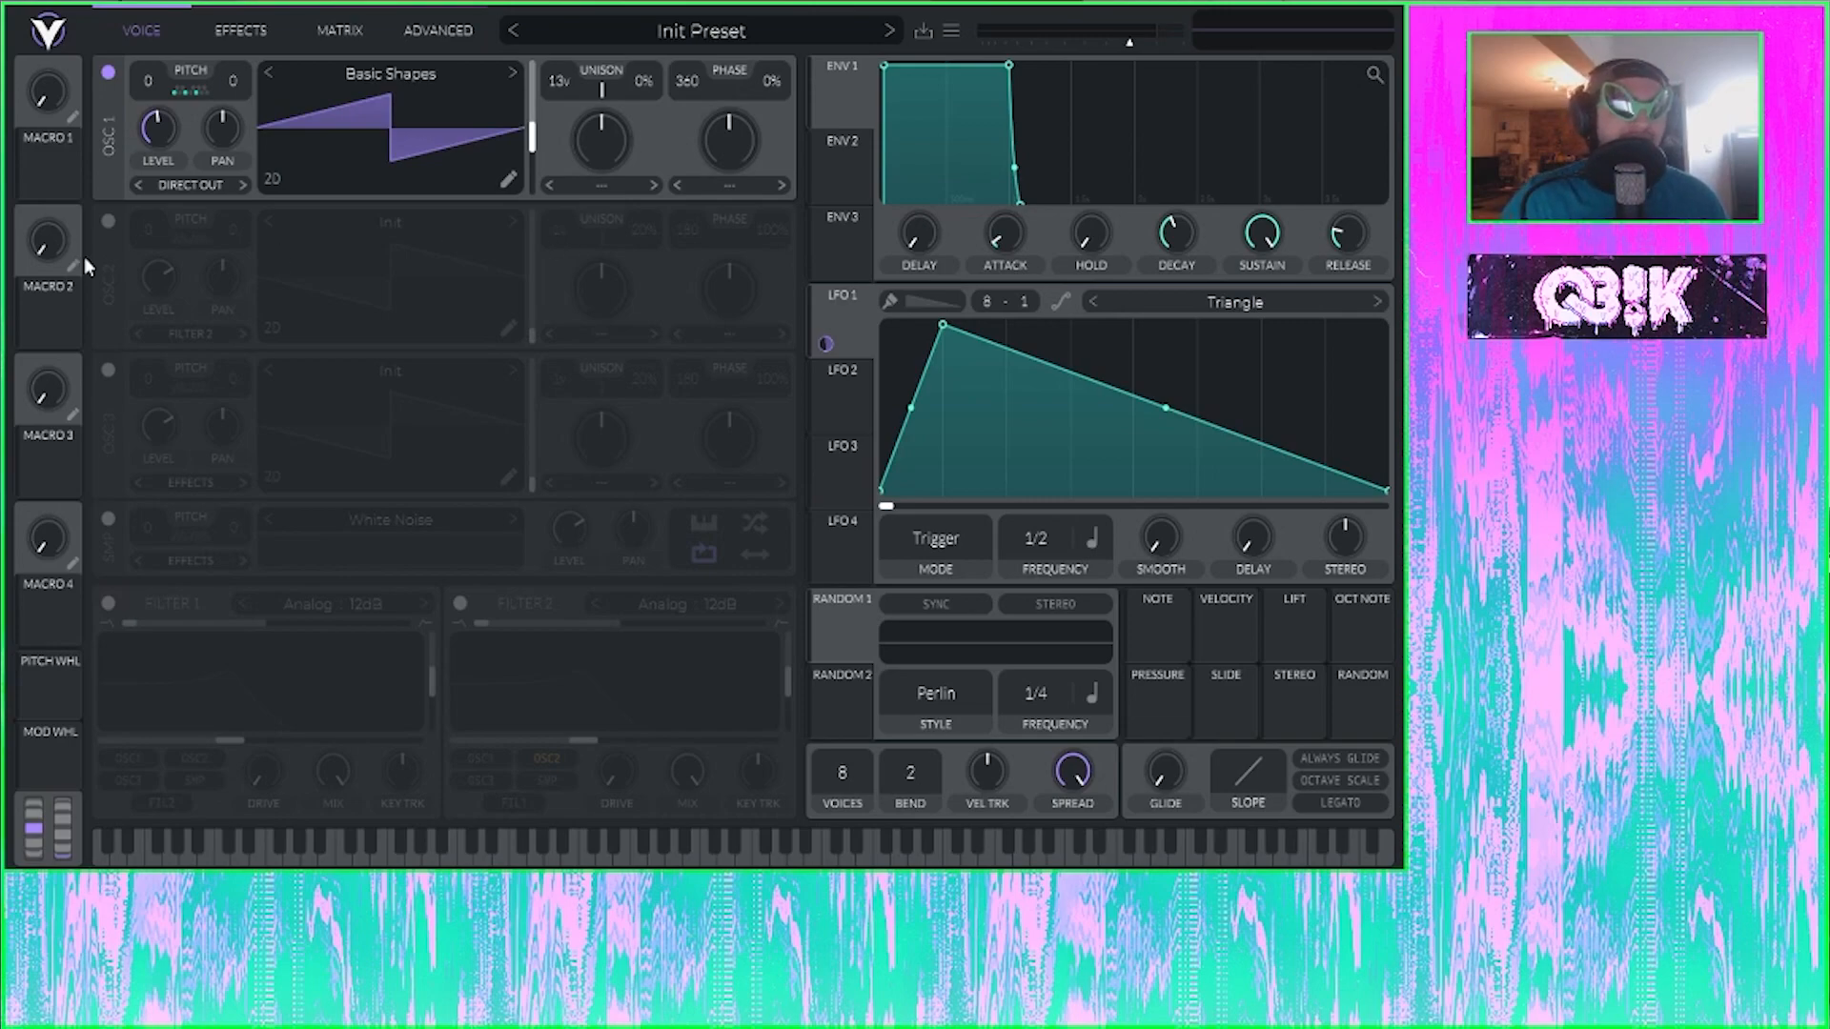
{"action": "key", "text": "a"}
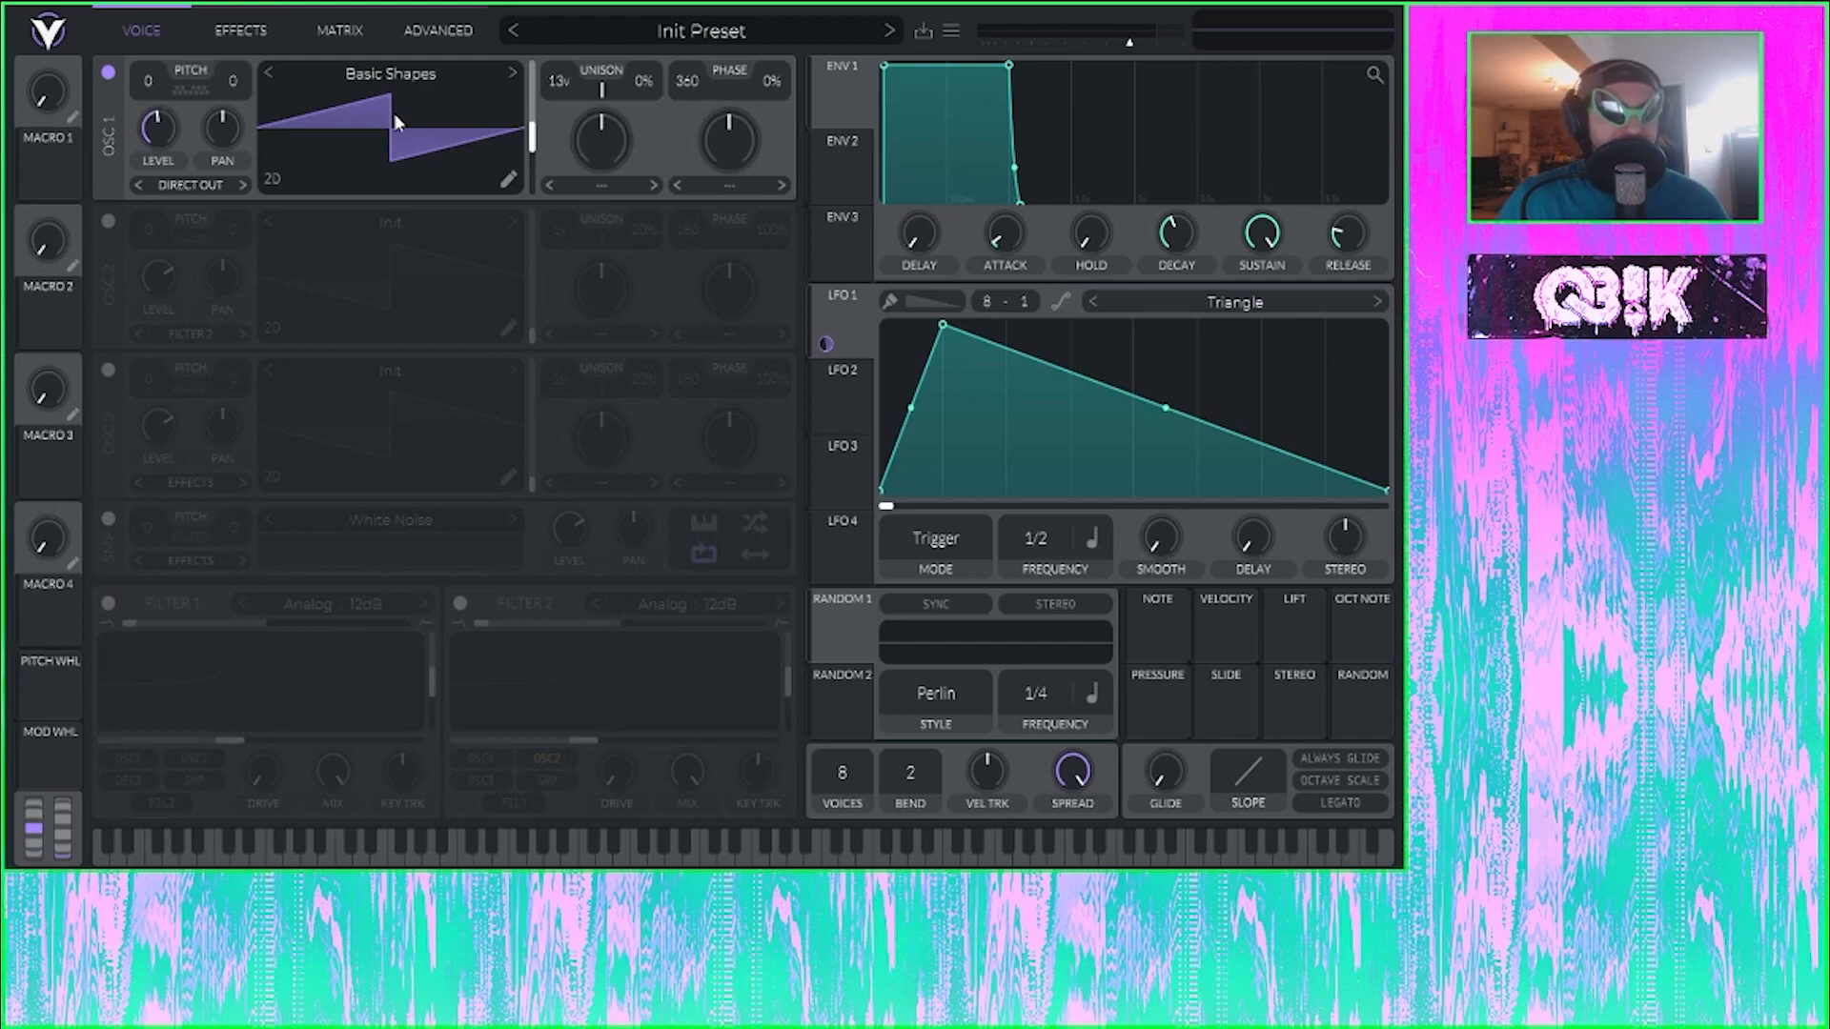
{"action": "right_click", "coordinate": [595, 146]}
{"action": "left_click", "coordinate": [599, 130]}
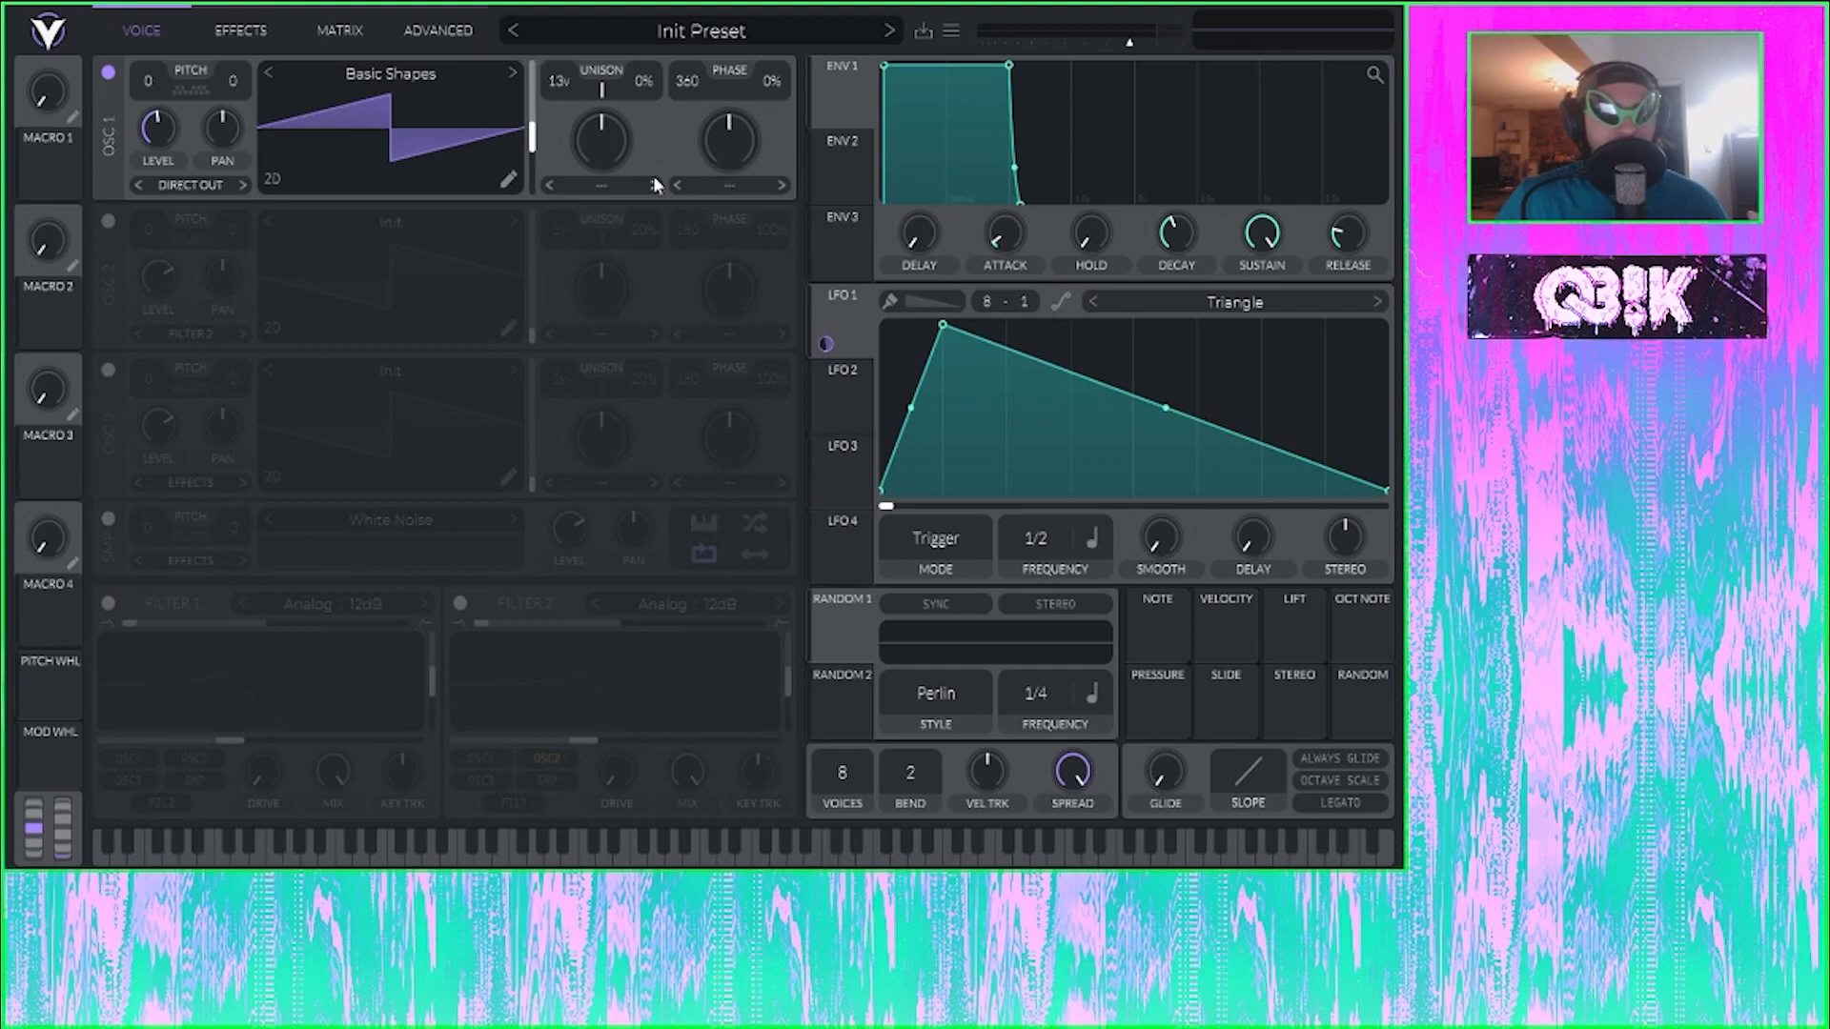
Step: Disable oscillator 1 and enable the sampler in its place, and open the sampler's output routing options
{"action": "left_click", "coordinate": [109, 73]}
{"action": "left_click", "coordinate": [110, 520]}
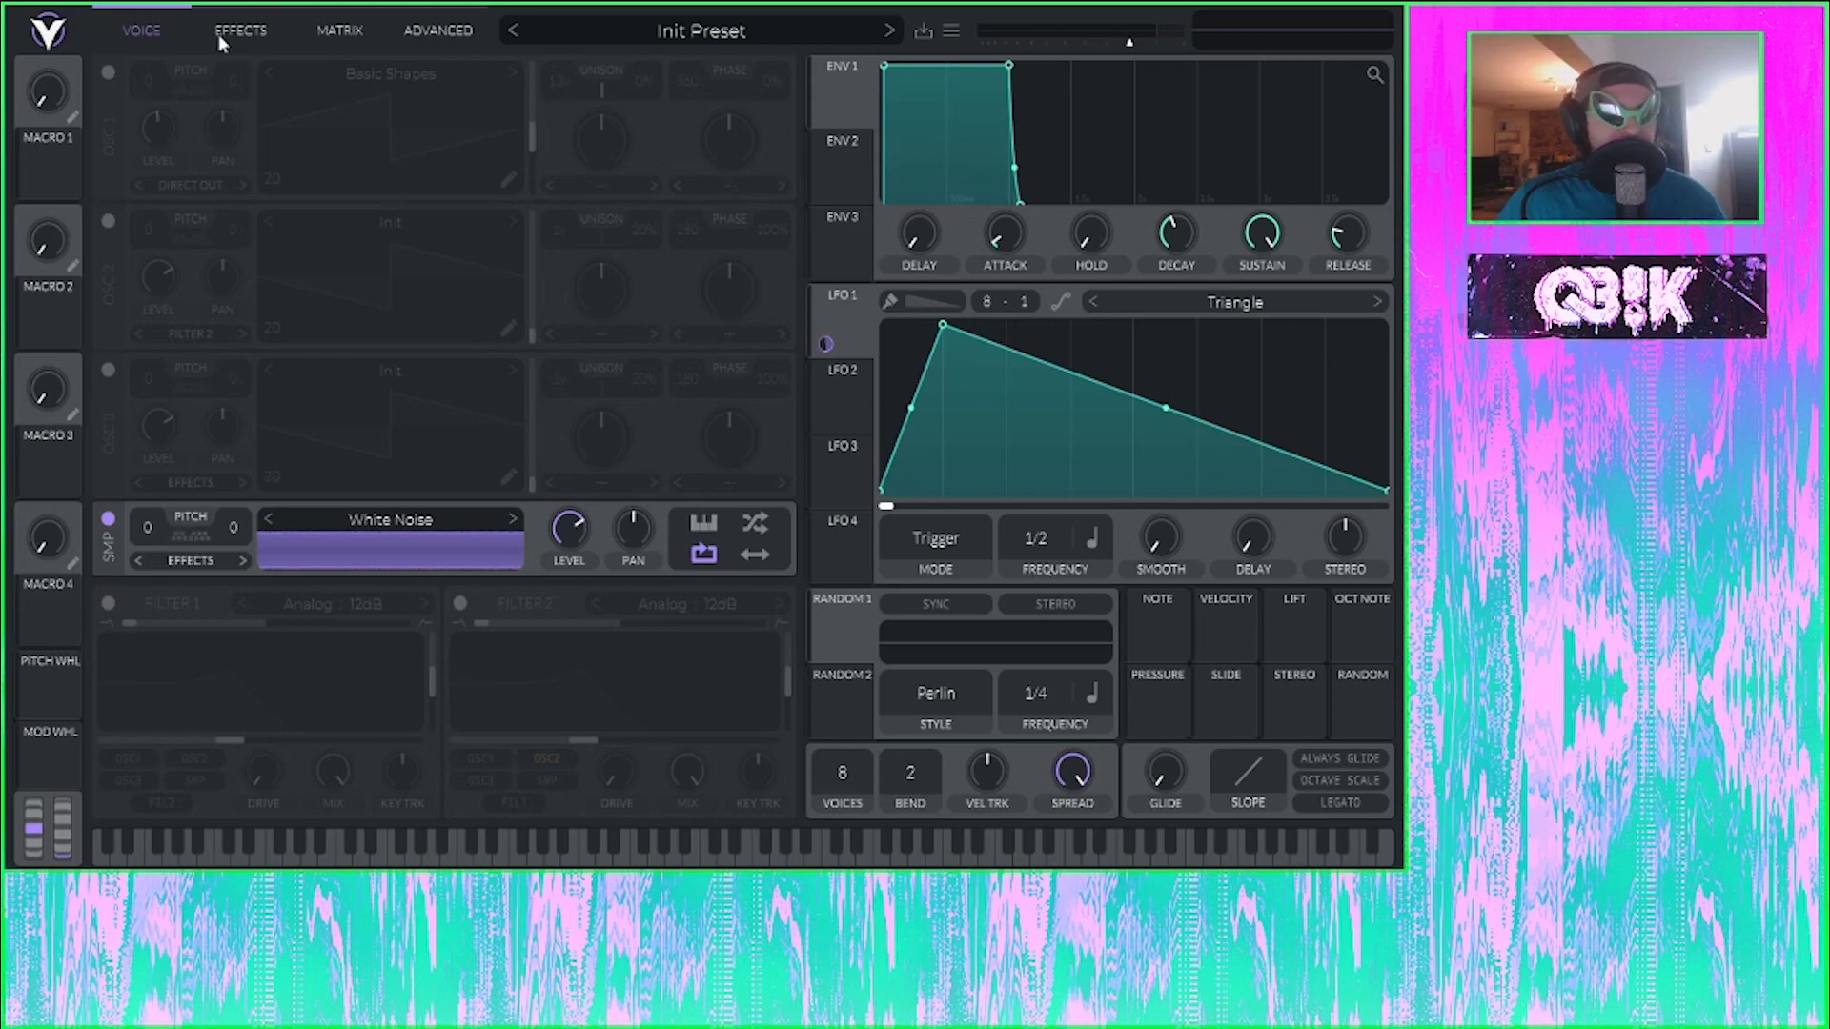
{"action": "left_click", "coordinate": [191, 561]}
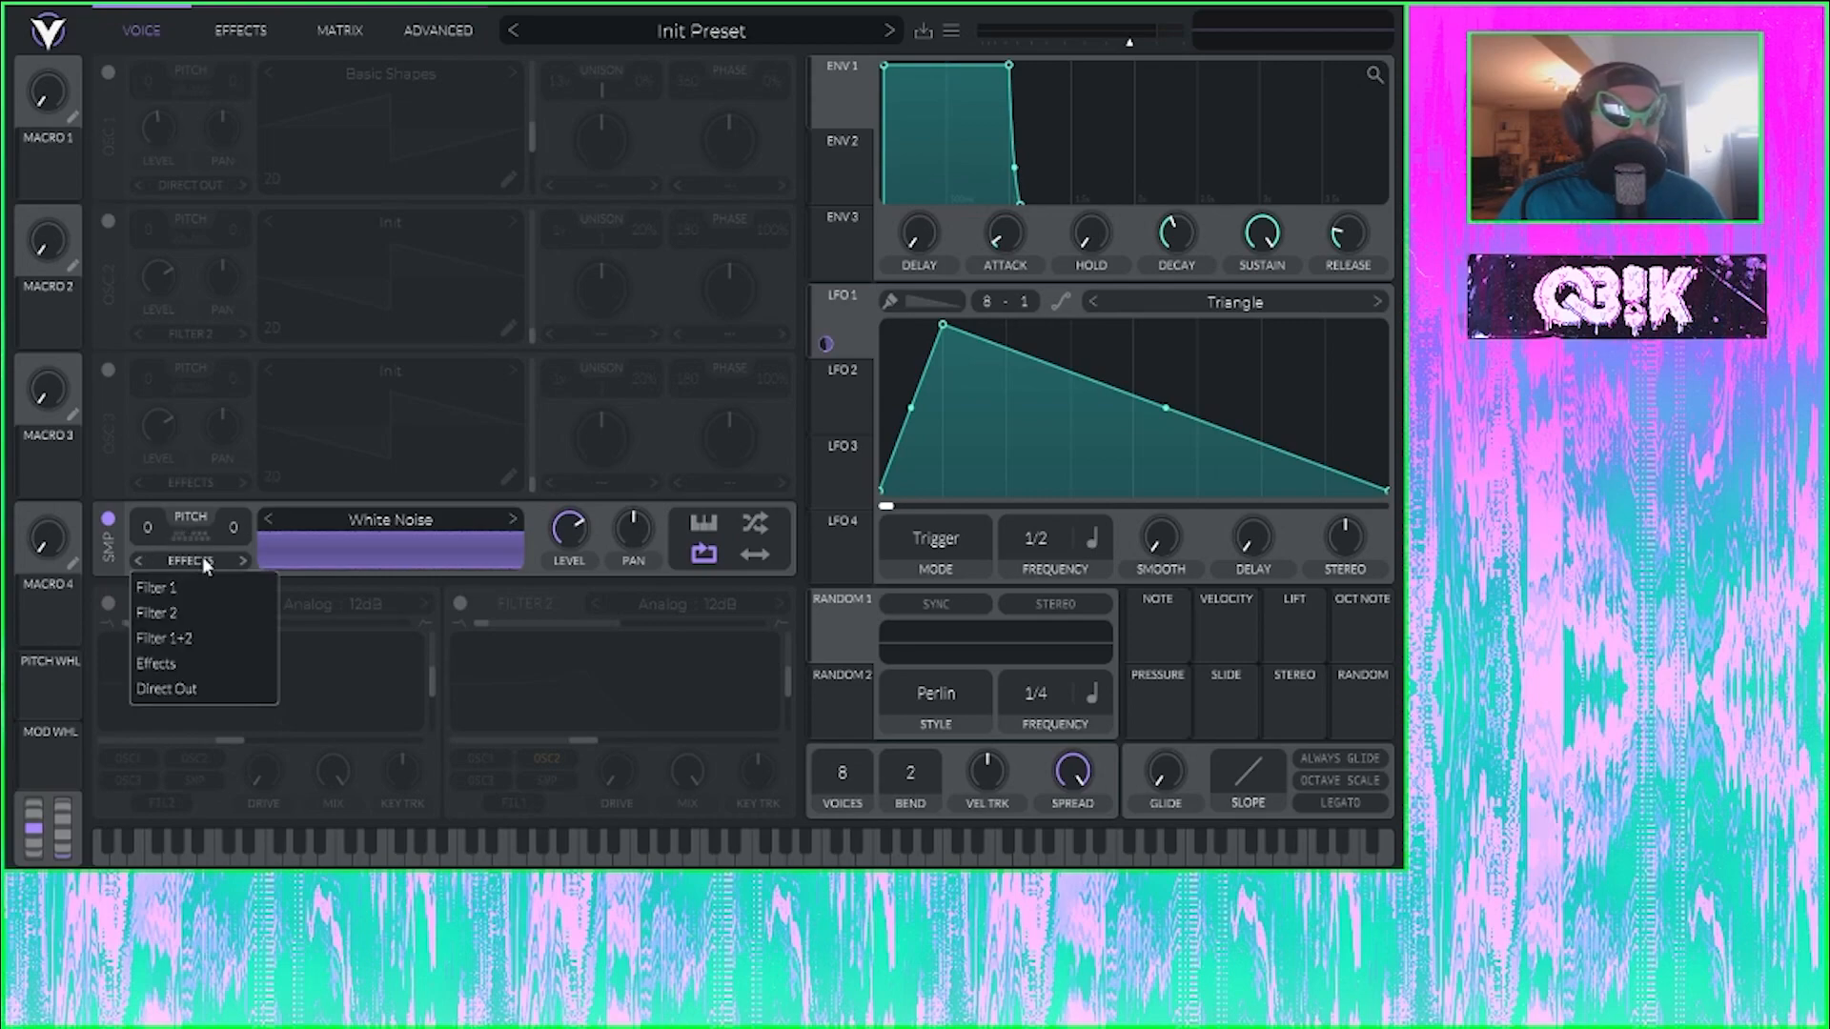
Step: Browse the sampler's available samples and folders, including the User folder and the Add Folder option
{"action": "left_click", "coordinate": [414, 520]}
{"action": "left_click", "coordinate": [413, 520]}
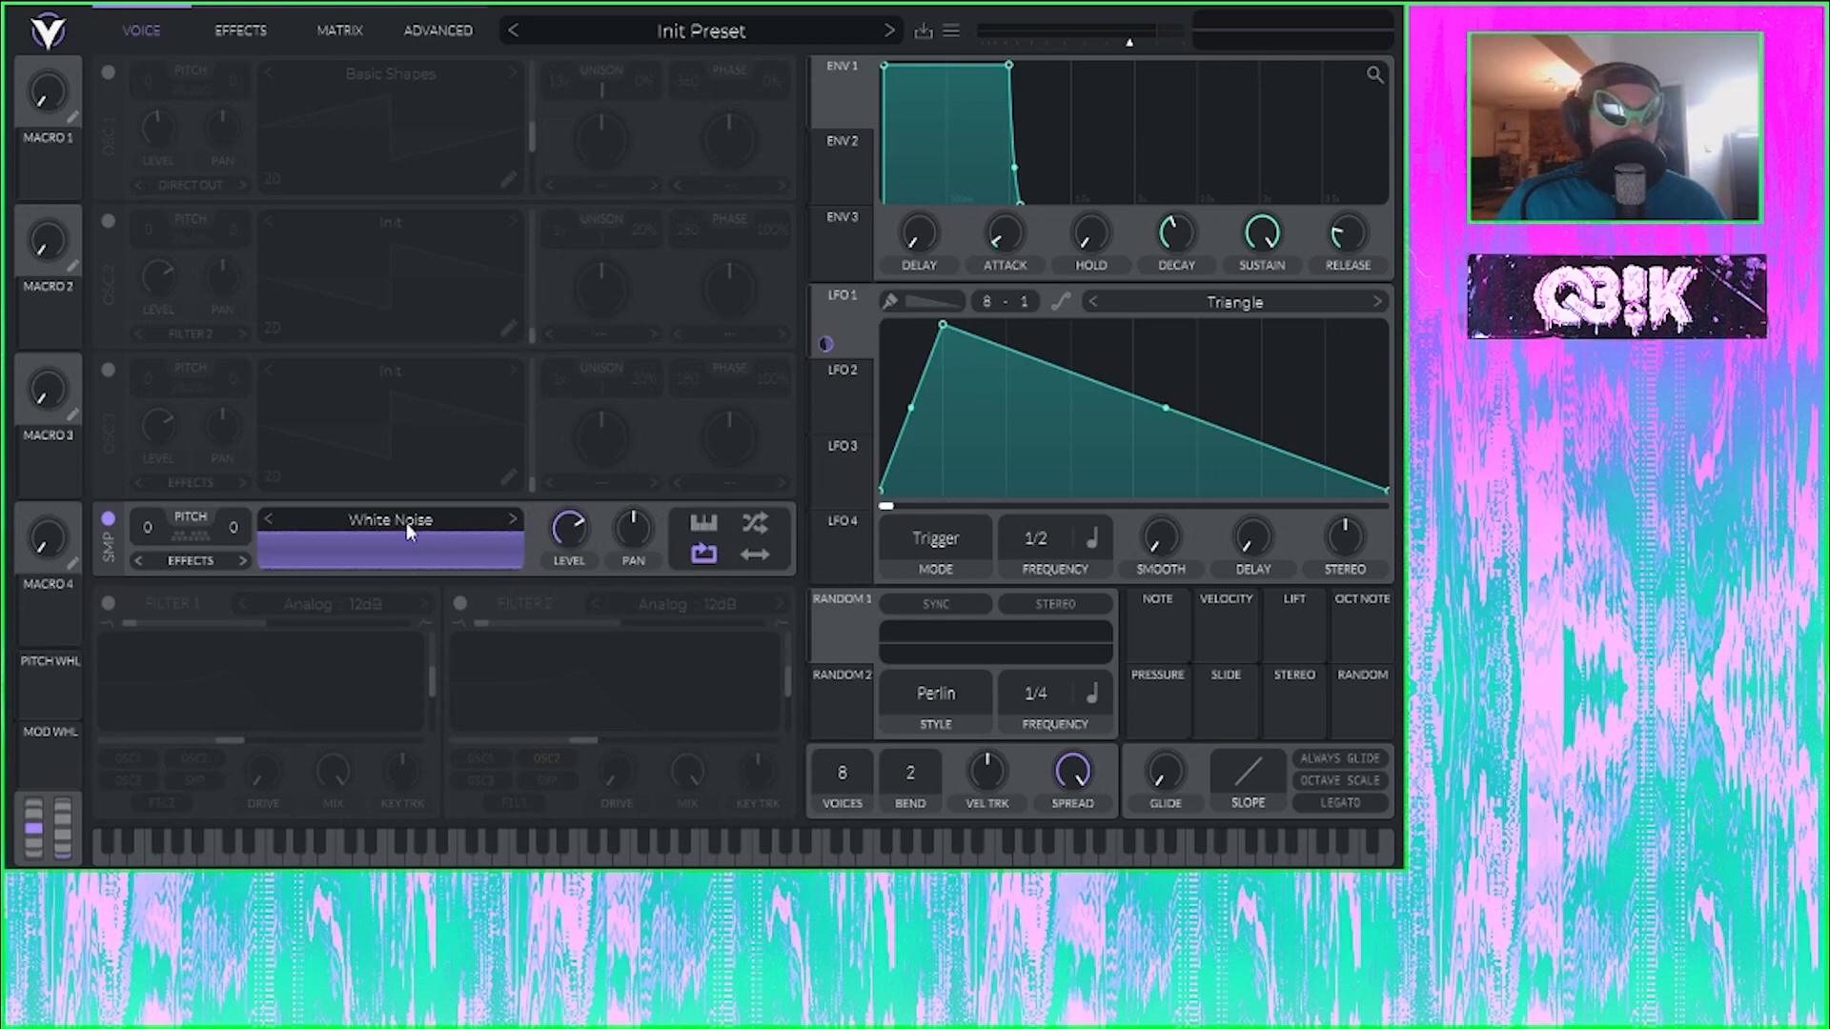
{"action": "left_click", "coordinate": [406, 523]}
{"action": "scroll", "coordinate": [799, 689], "scroll_direction": "down", "scroll_amount": 5}
{"action": "scroll", "coordinate": [791, 637], "scroll_direction": "up", "scroll_amount": 3}
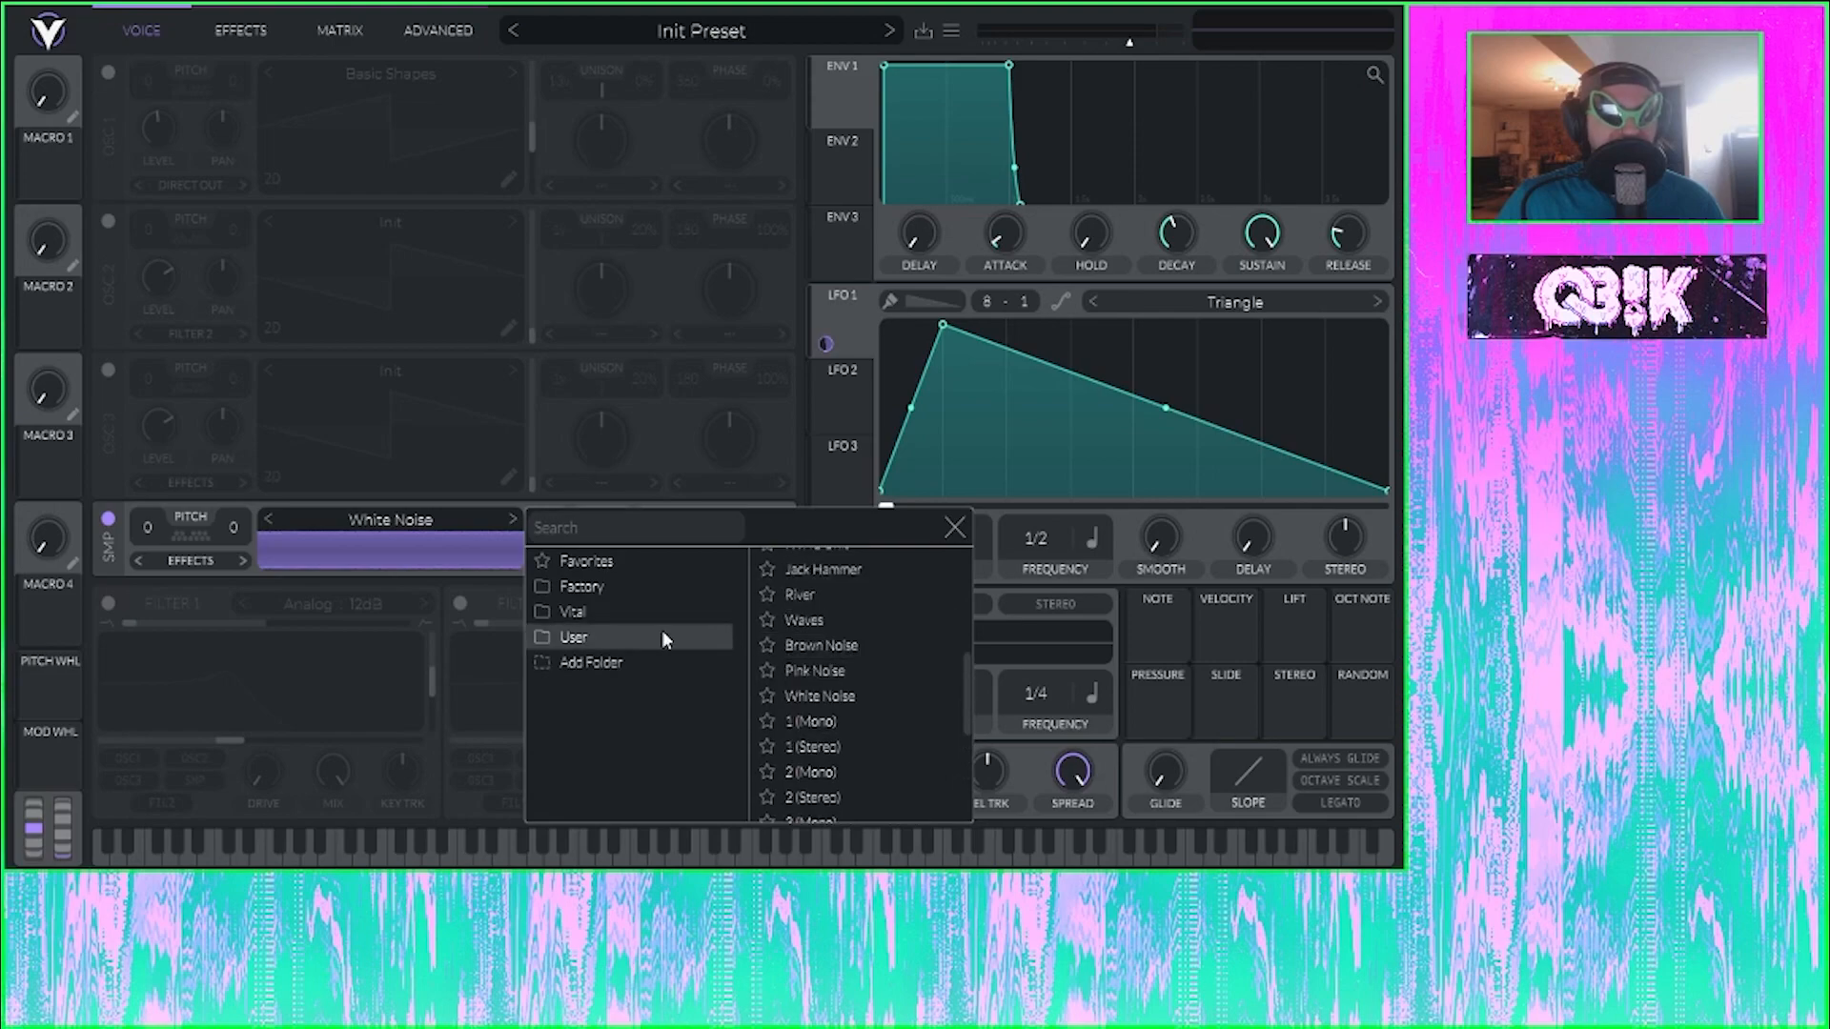
{"action": "left_click", "coordinate": [441, 530]}
{"action": "left_click", "coordinate": [399, 535]}
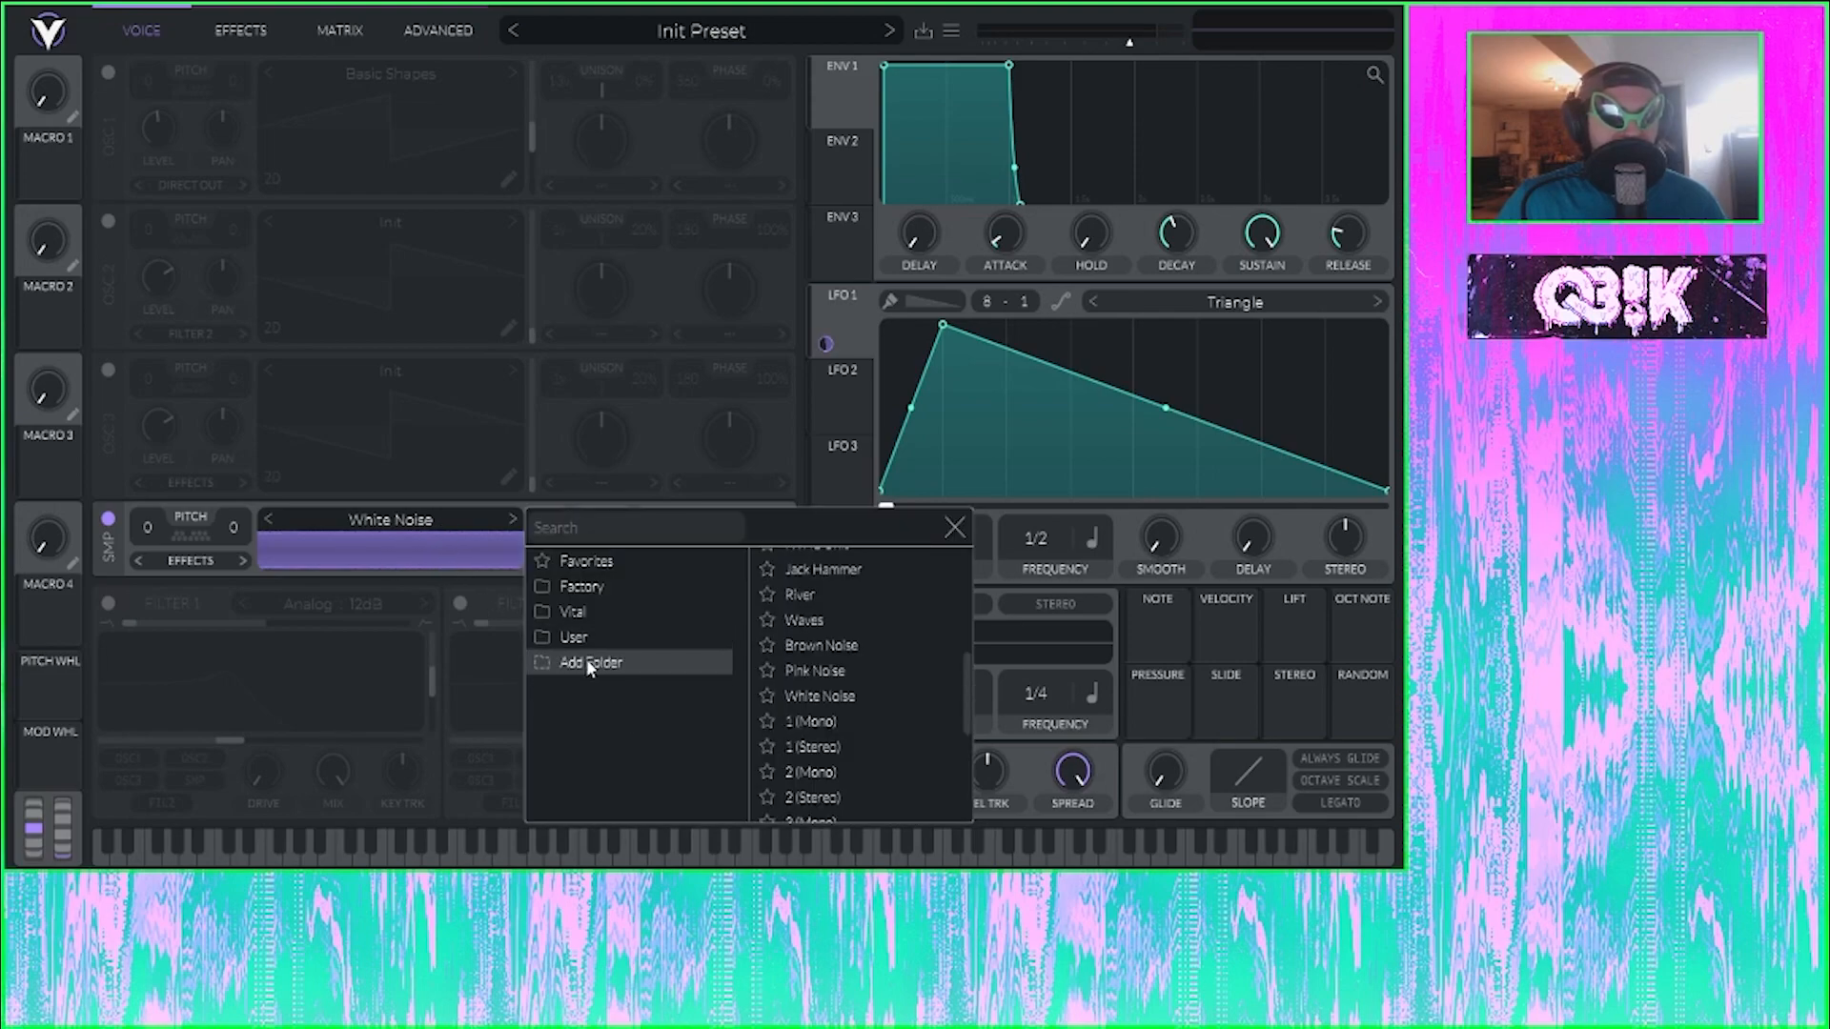
{"action": "left_click", "coordinate": [433, 521]}
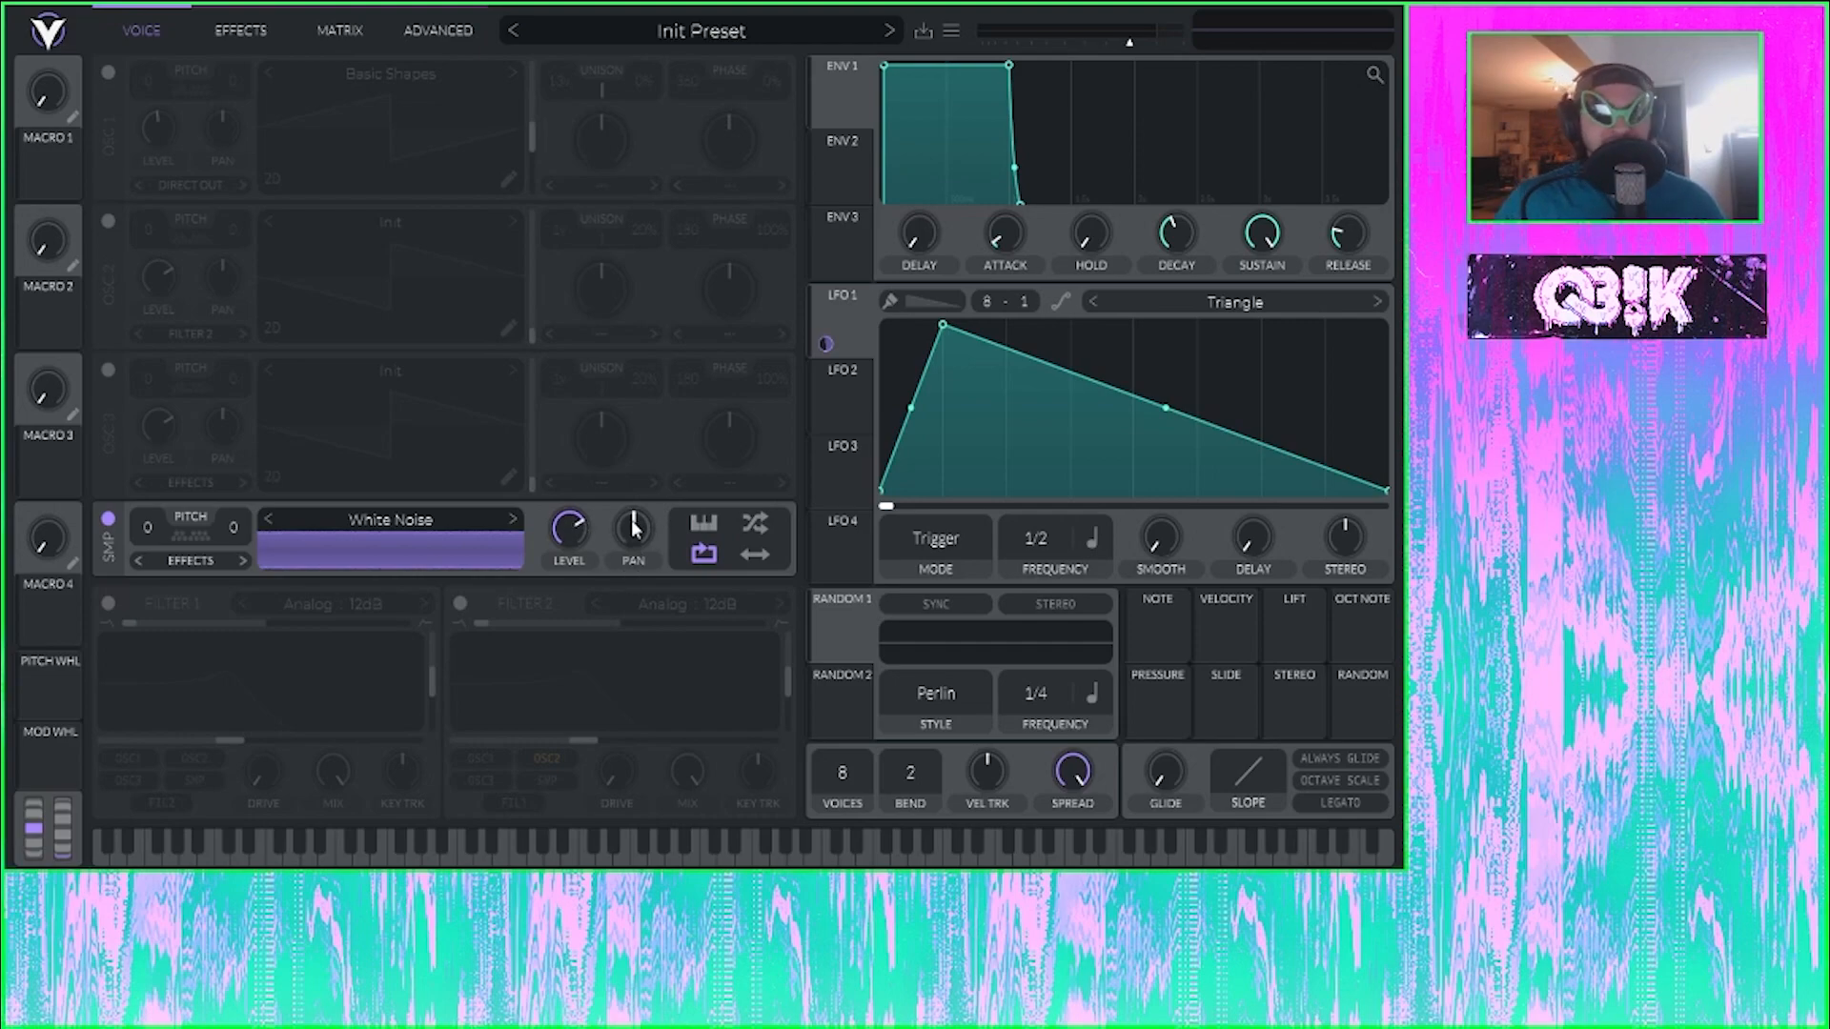
Step: Try the sampler's level and pan controls, and reset the level to its default
{"action": "left_click_drag", "start_coordinate": [580, 536], "coordinate": [592, 633]}
{"action": "mouse_move", "coordinate": [633, 543]}
{"action": "left_mouse_down"}
{"action": "mouse_move", "coordinate": [684, 419]}
{"action": "mouse_move", "coordinate": [629, 544]}
{"action": "left_mouse_up"}
{"action": "double_click", "coordinate": [567, 533]}
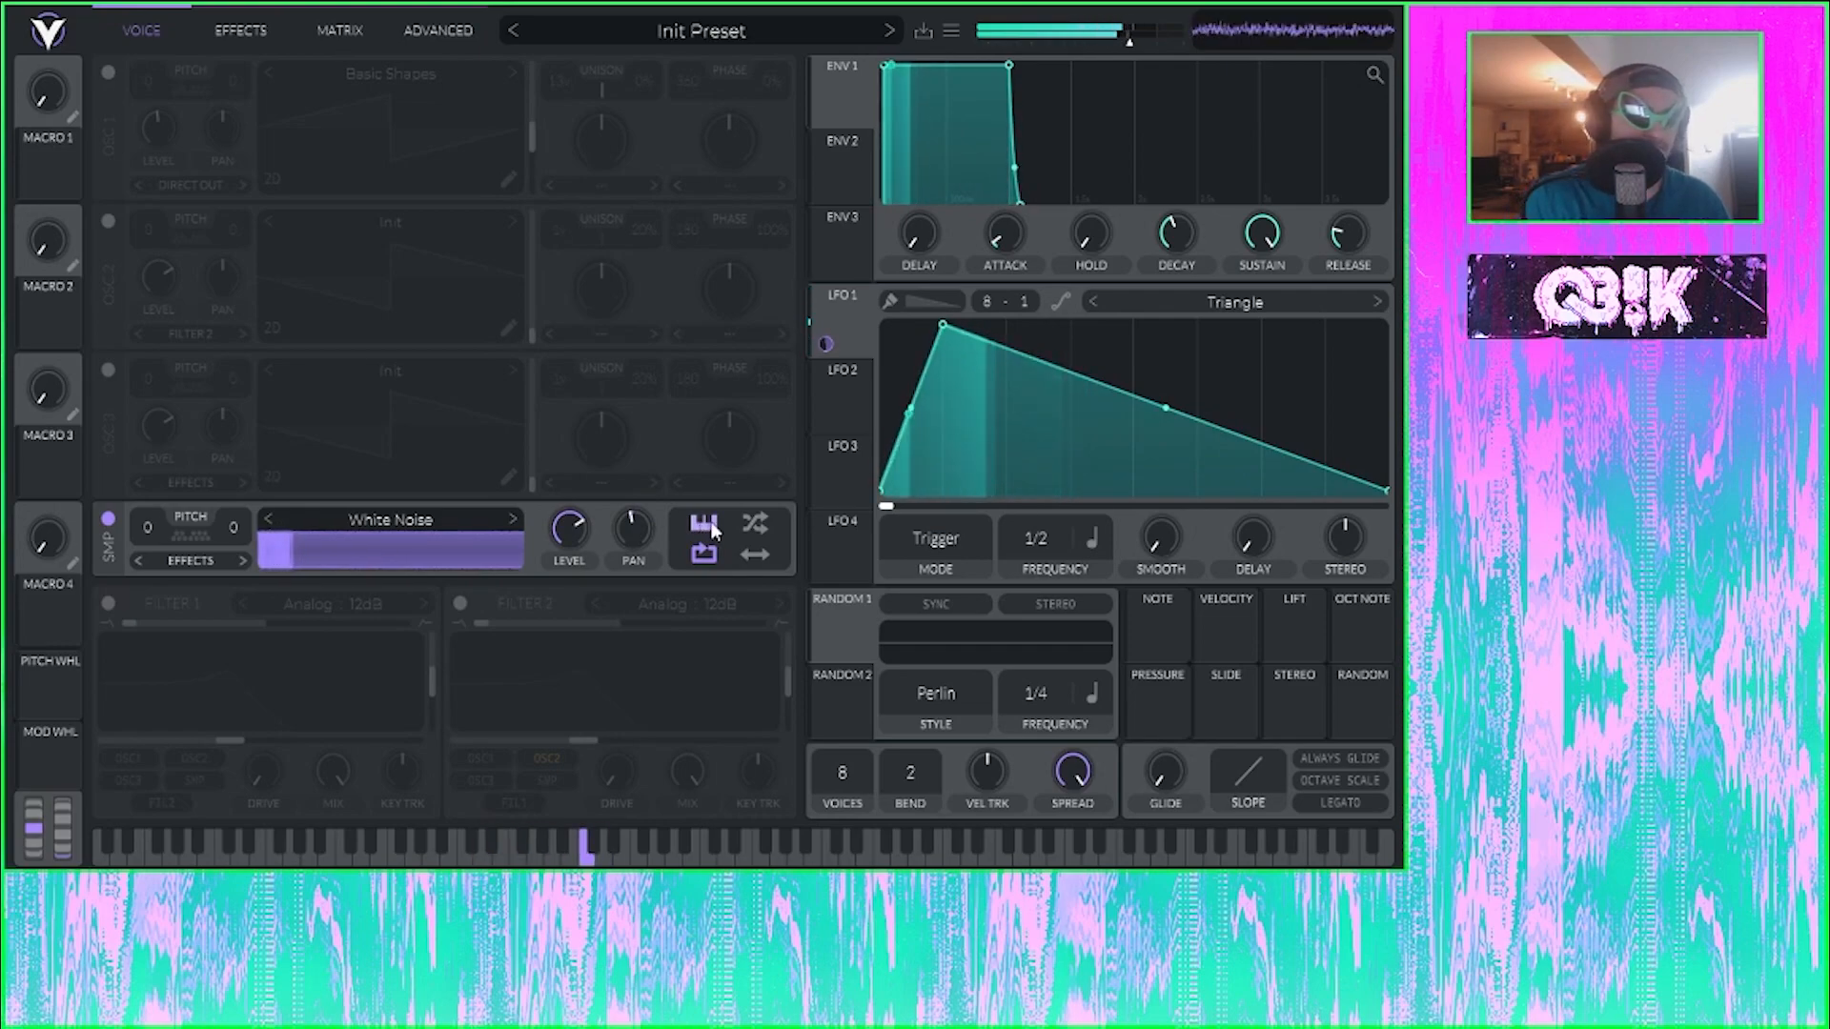
Step: Transpose the sampler up 48 semitones and toggle its sample looping
{"action": "left_click_drag", "start_coordinate": [151, 540], "coordinate": [215, 233]}
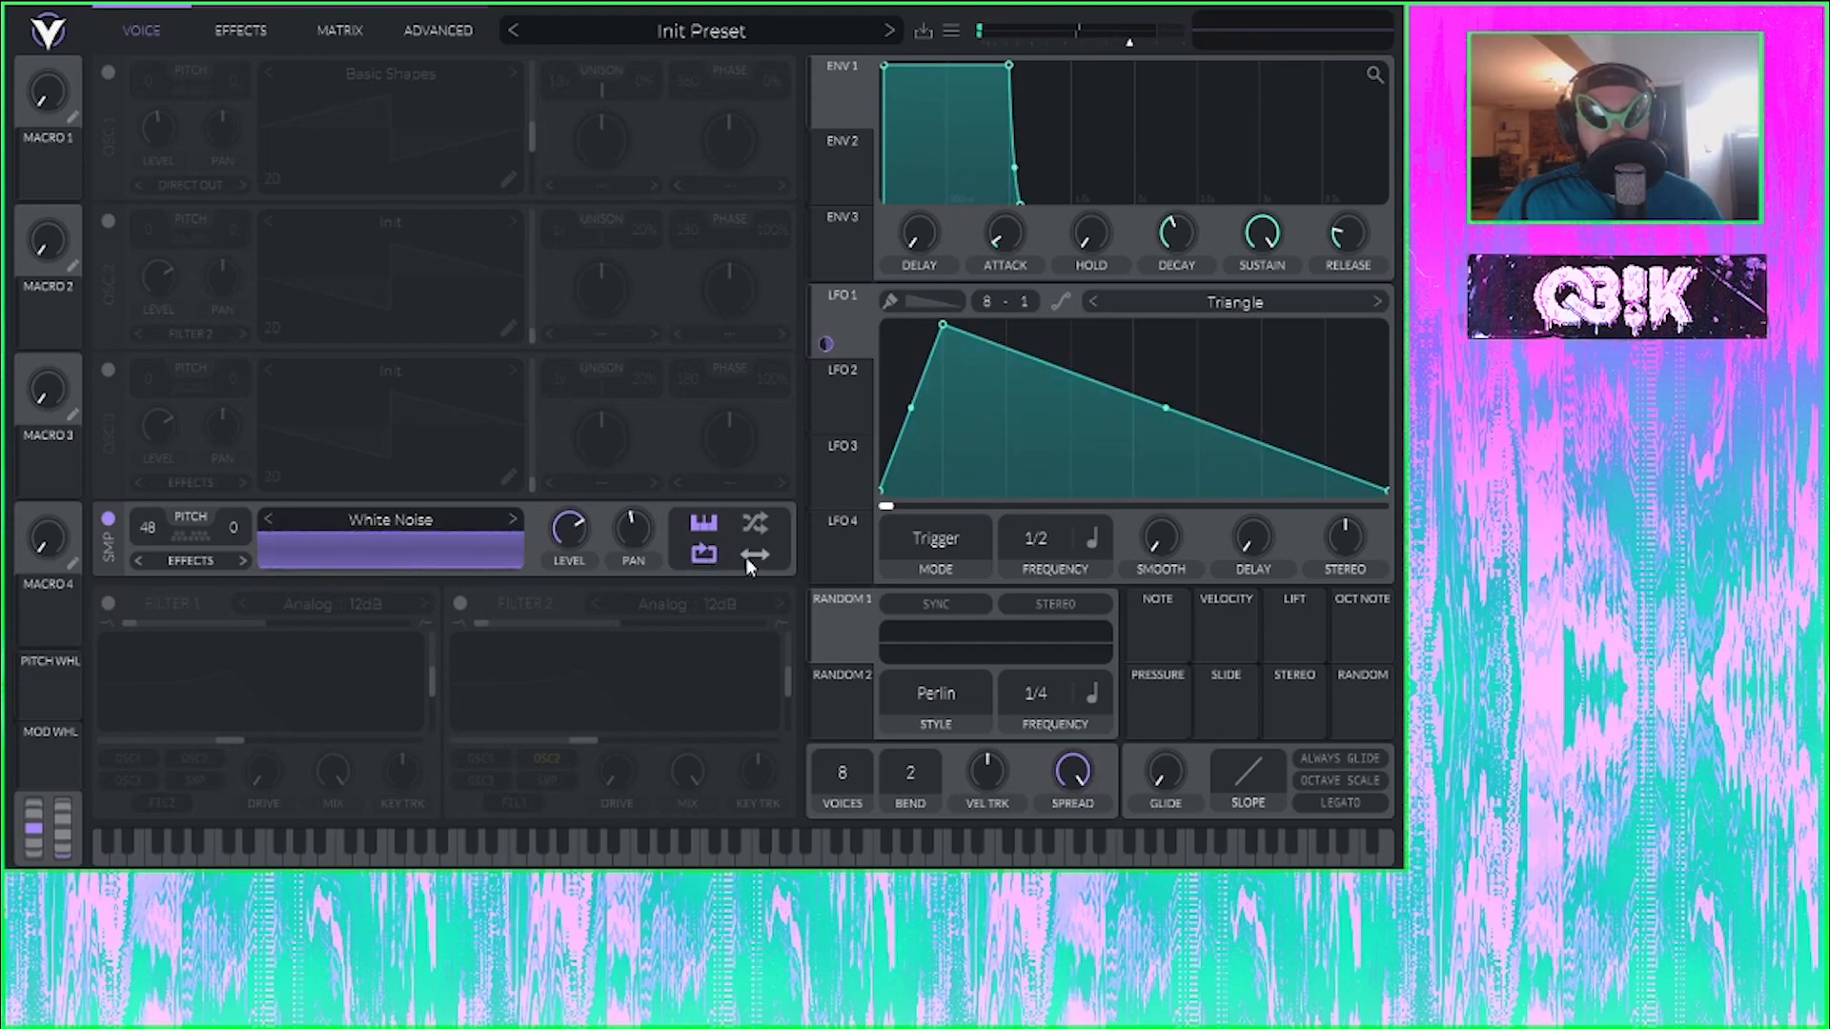
{"action": "left_click", "coordinate": [706, 557]}
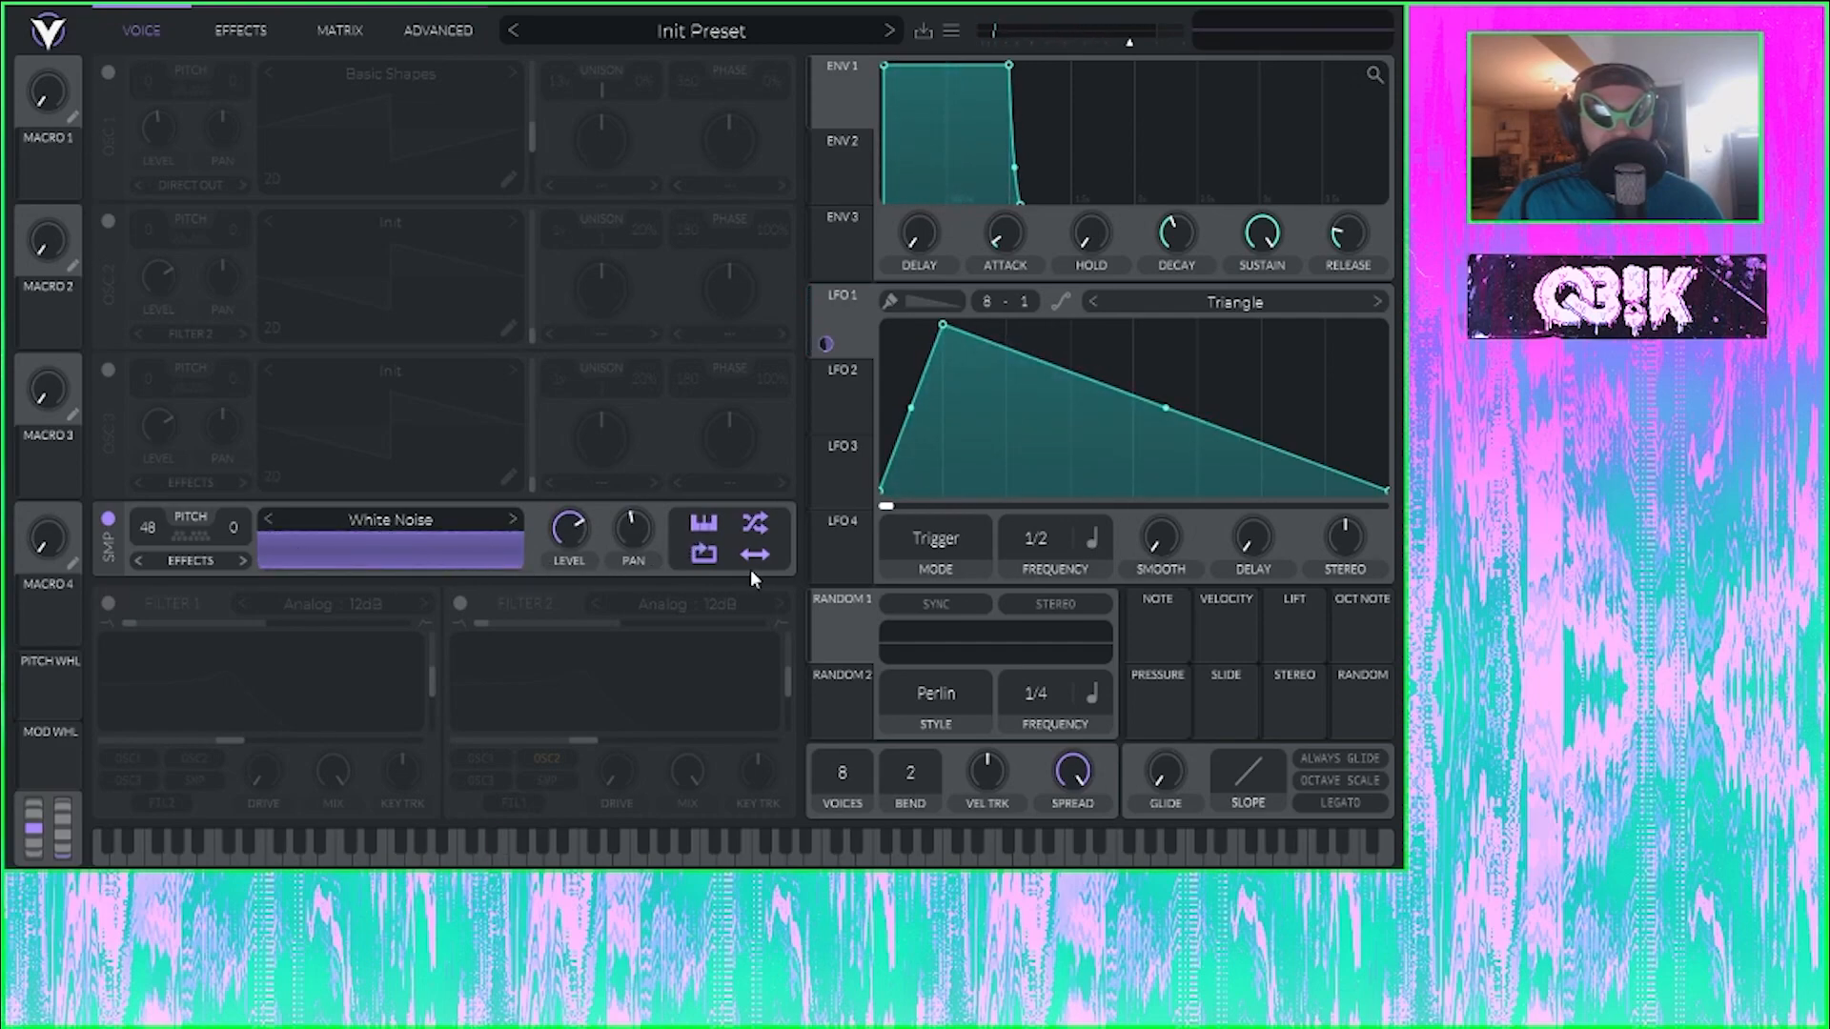
Step: Audition the Grinder and Jack Hammer samples from the Vital folder, and load Brown Noise into the sampler
{"action": "left_click", "coordinate": [437, 517]}
{"action": "left_click", "coordinate": [570, 611]}
{"action": "left_click", "coordinate": [806, 611]}
{"action": "left_click", "coordinate": [839, 662]}
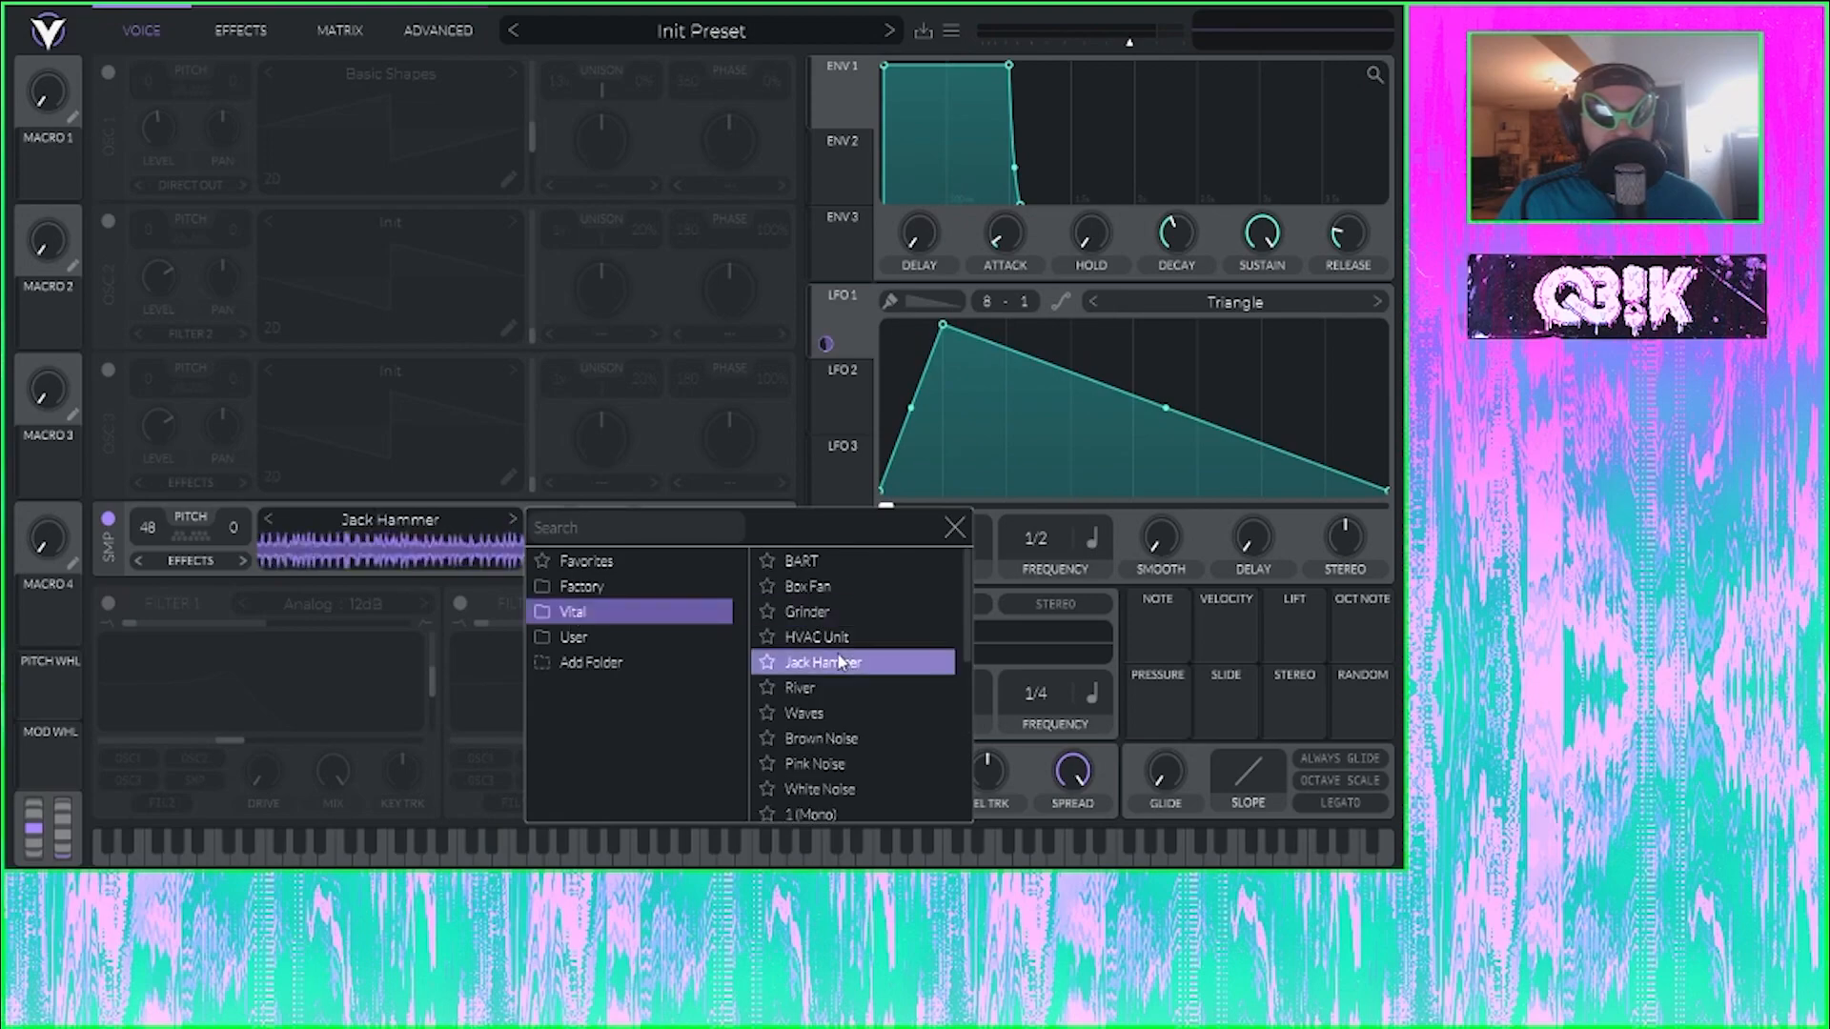
{"action": "left_click", "coordinate": [821, 738]}
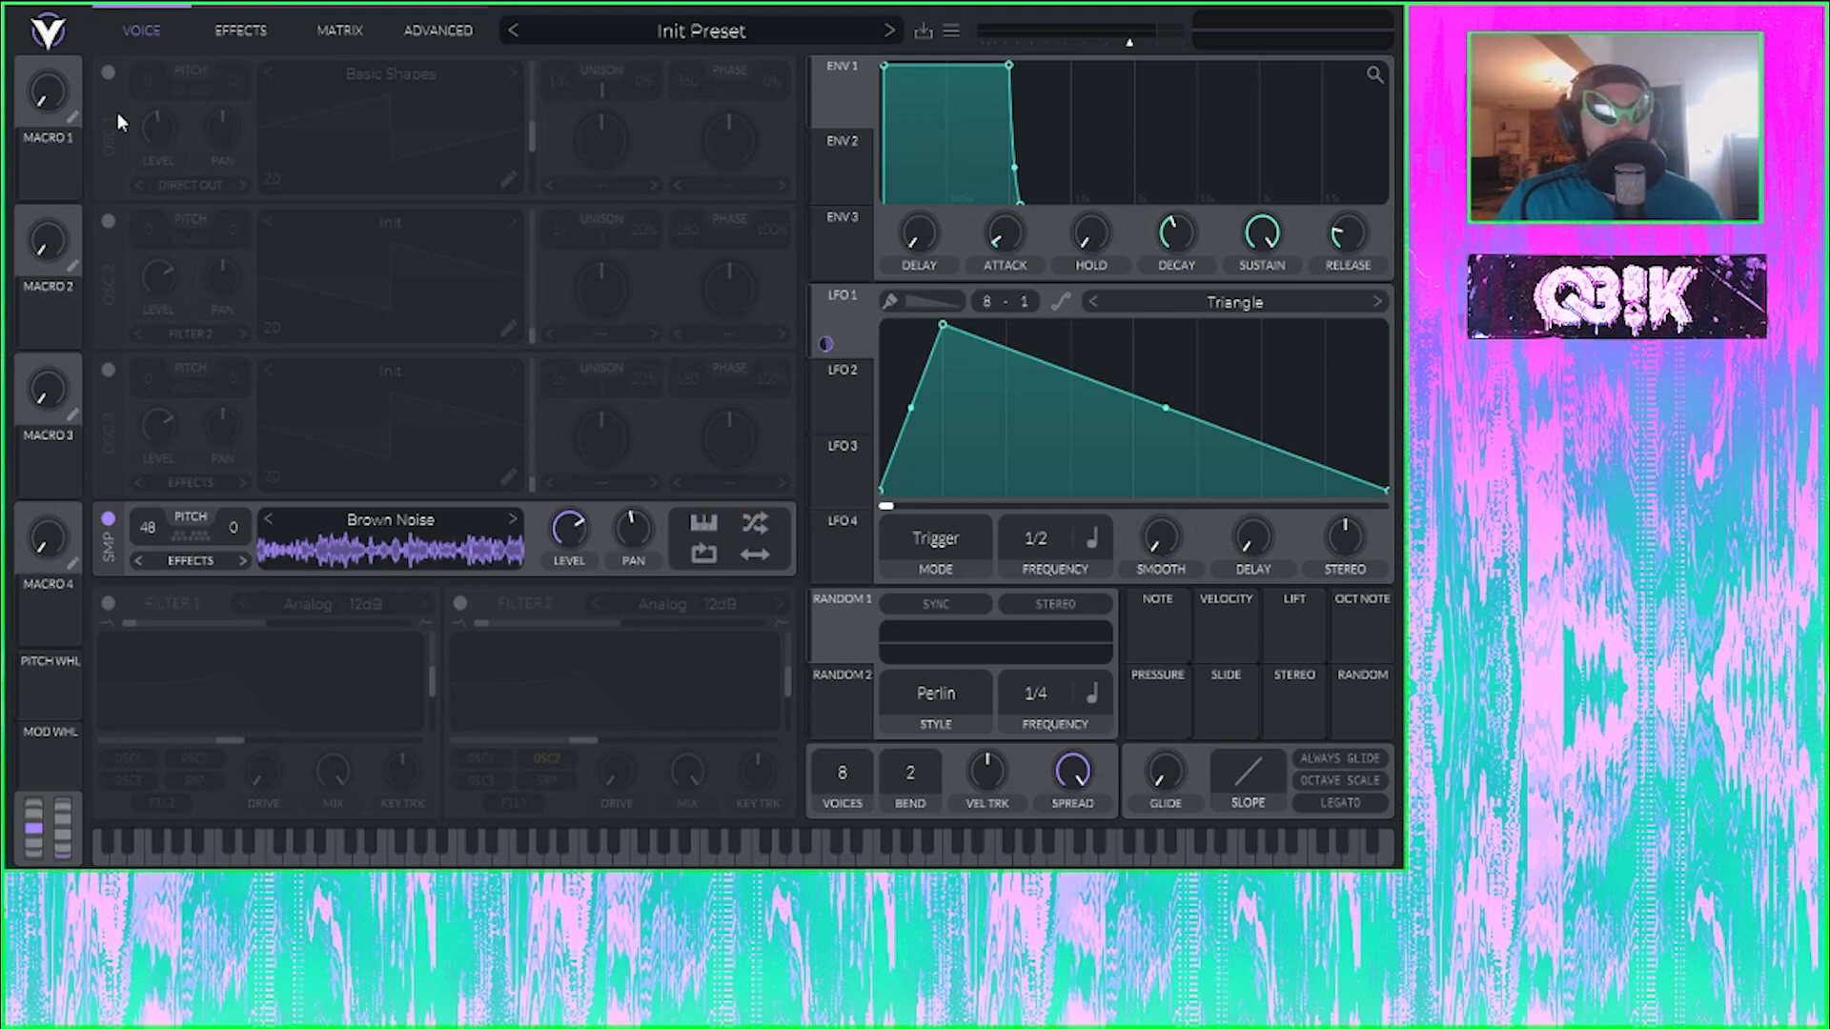
Step: Enable oscillators 1, 2 and 3 alongside the sampler
{"action": "left_click", "coordinate": [108, 73]}
{"action": "left_click", "coordinate": [108, 219]}
{"action": "left_click", "coordinate": [107, 369]}
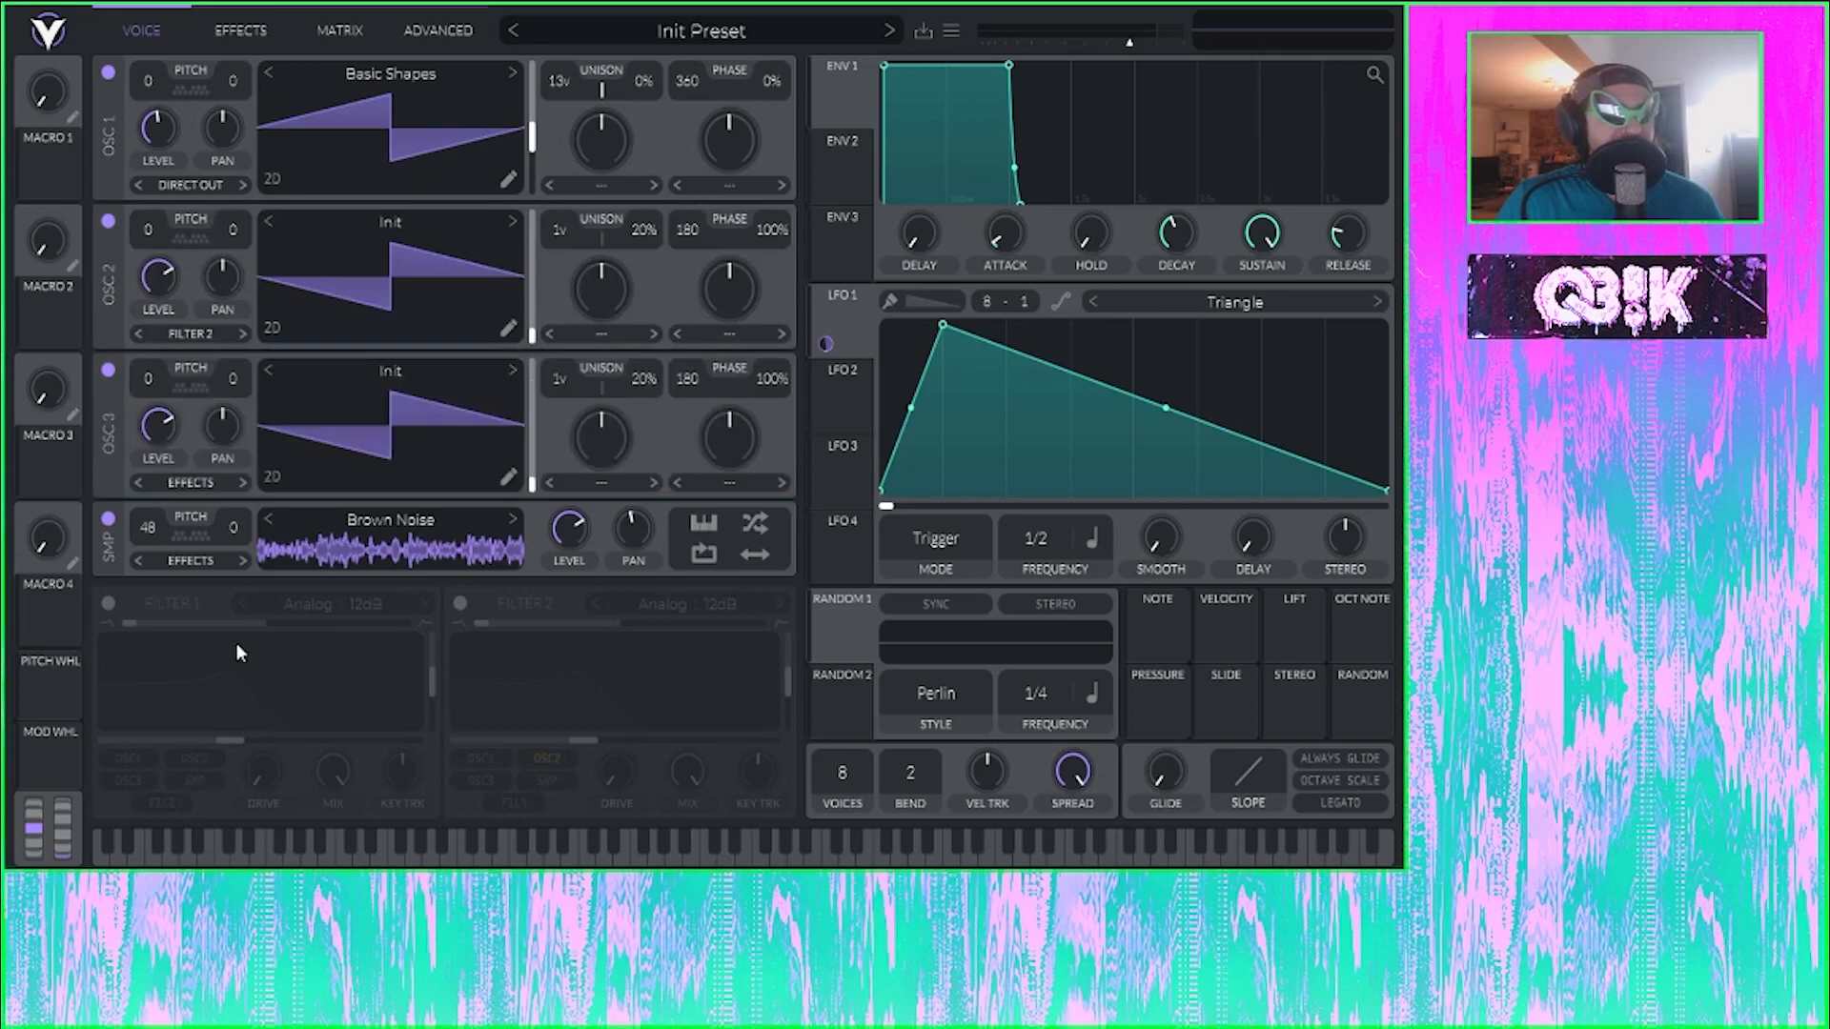